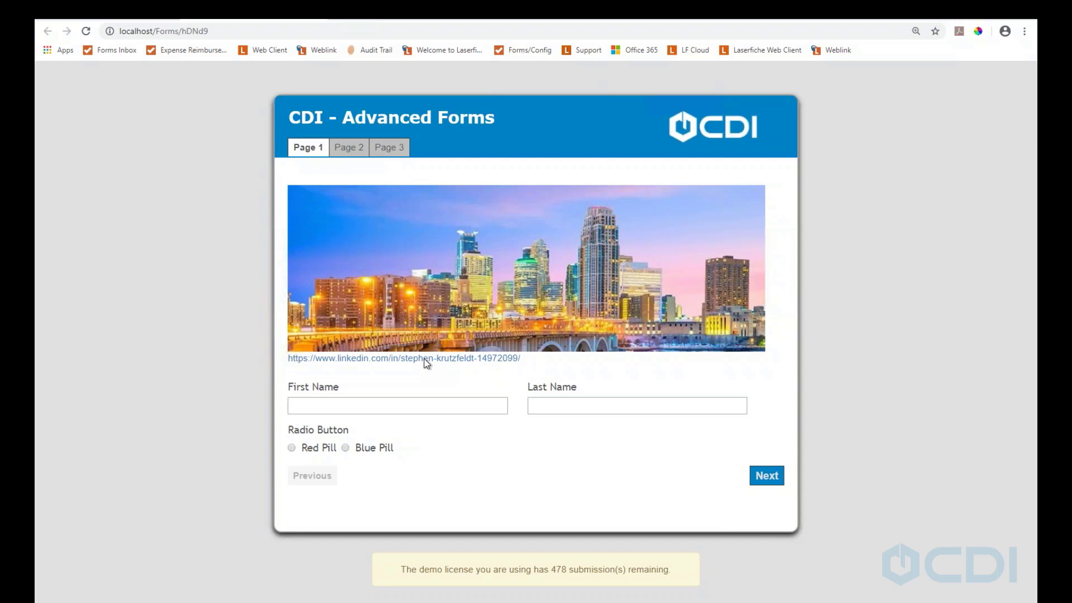
Enter the person's first name and last name in First Name and Last Name on page 1
left_click(423, 358)
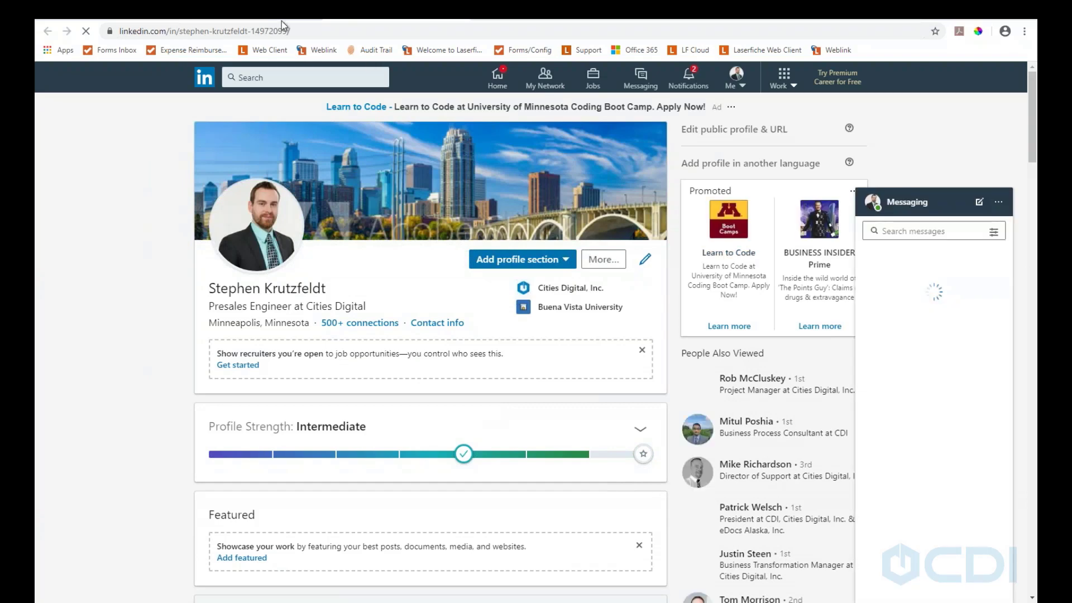
left_click(459, 10)
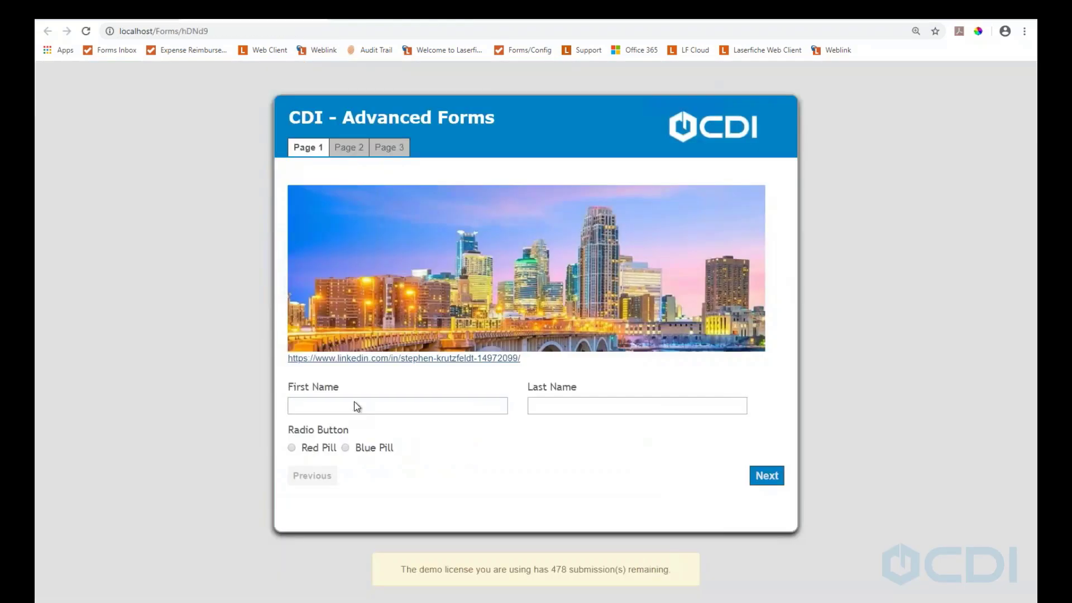
left_click(337, 405)
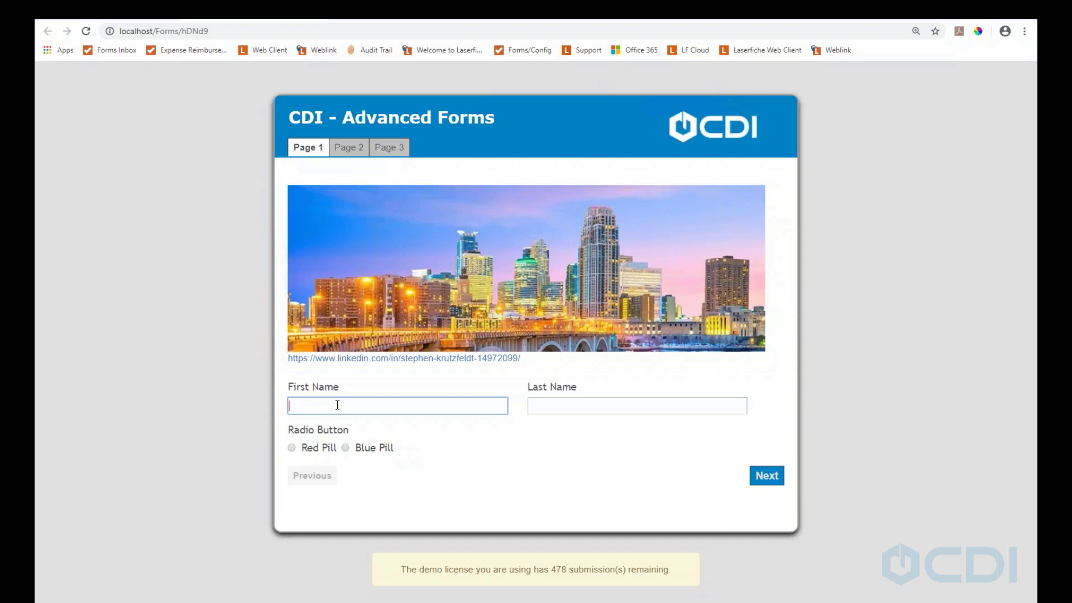
left_click(576, 407)
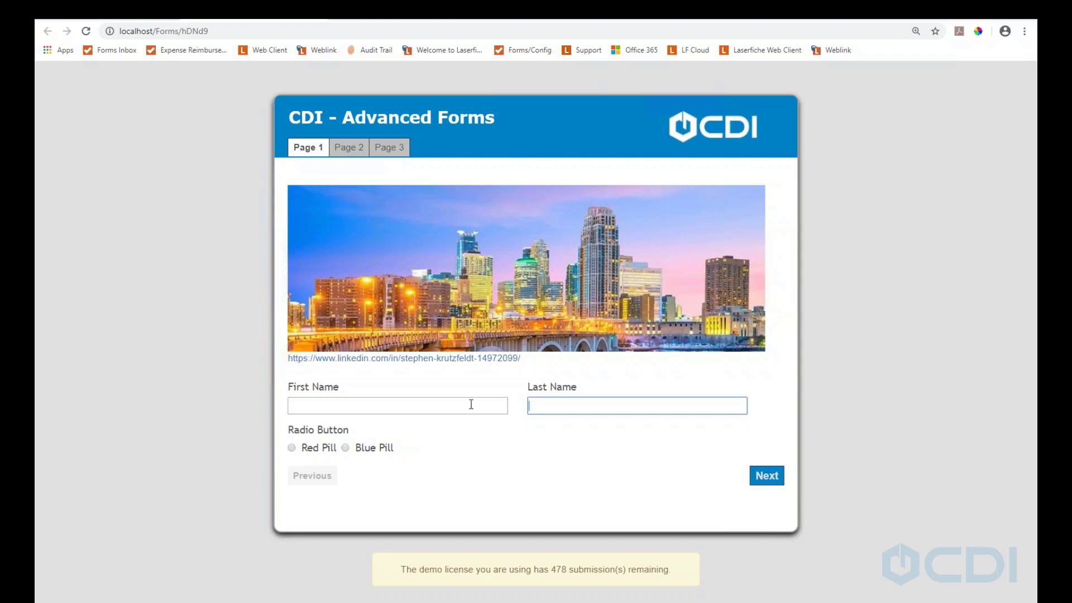
left_click(471, 404)
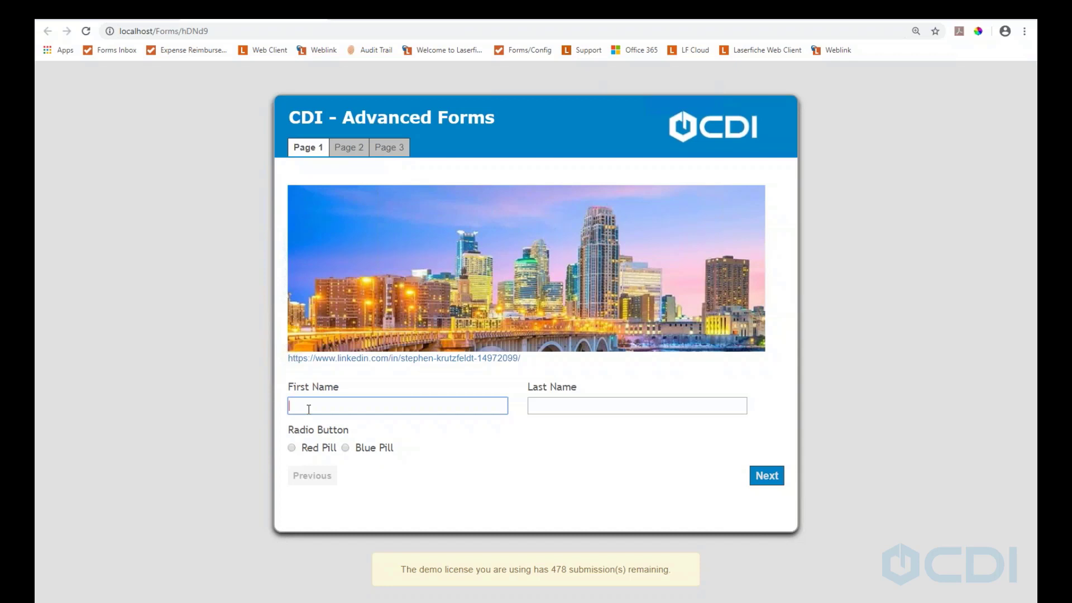
key("Tab")
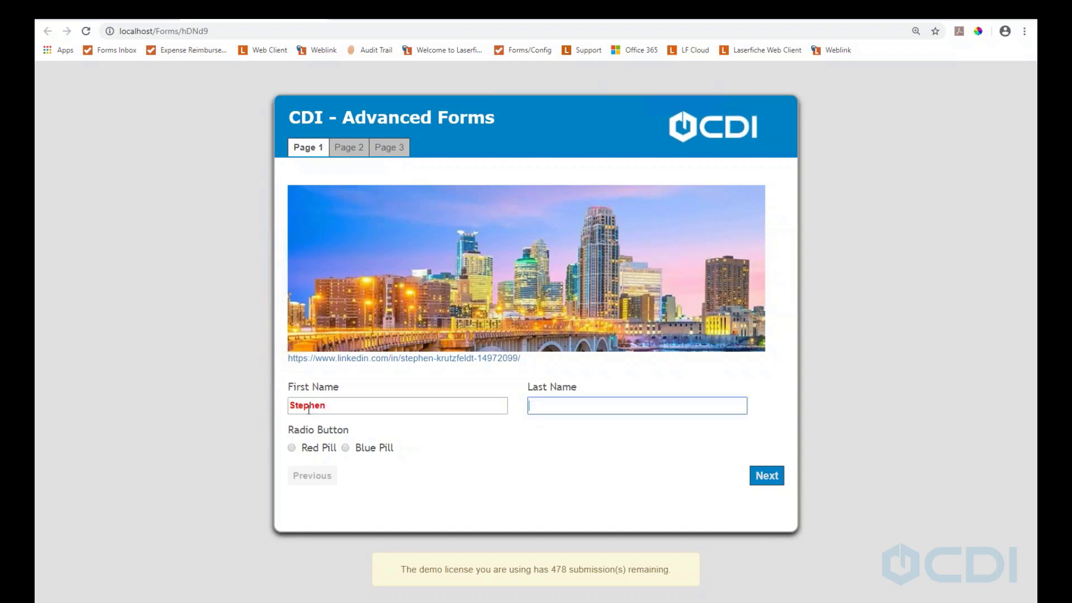
Choose Red Pill and enter the phone number in Phone
left_click(290, 447)
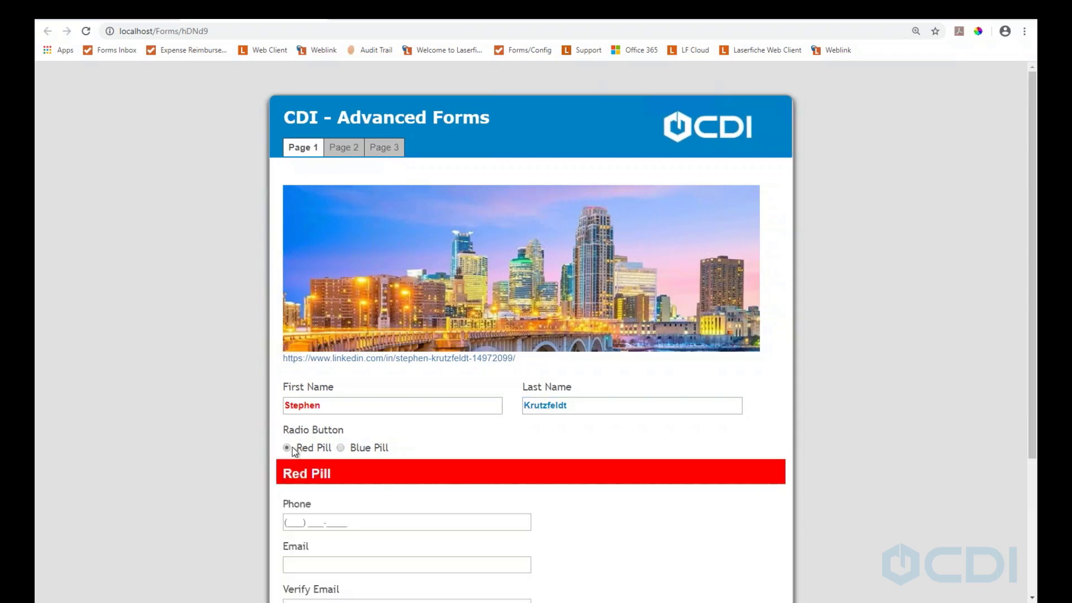
scroll(511, 363, "down", 3)
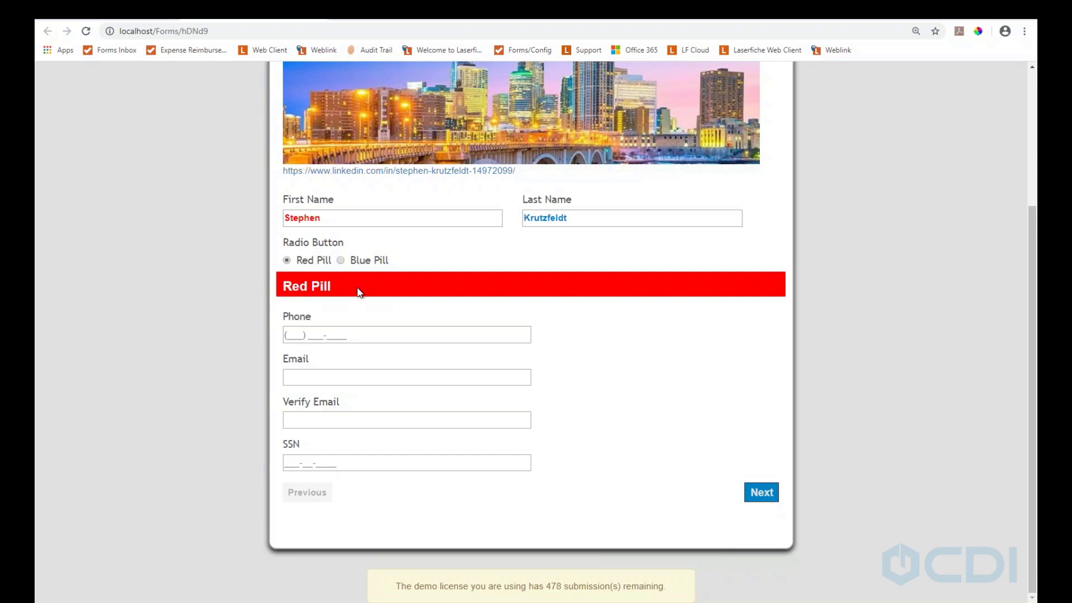
left_click(305, 332)
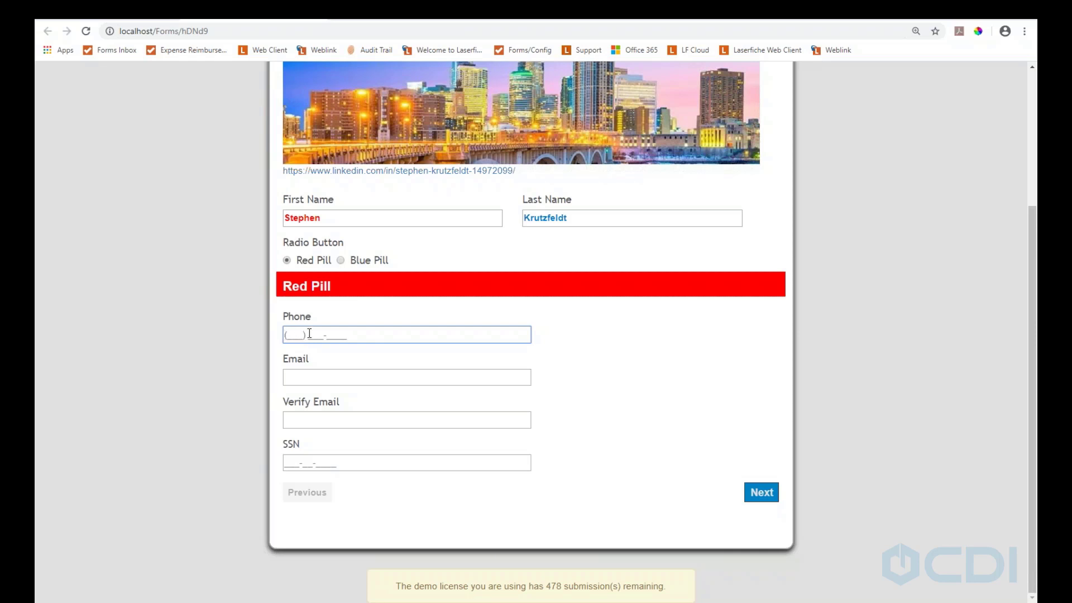
Enter the email address, repeat it in Verify Email, and fill in the SSN
left_click(312, 379)
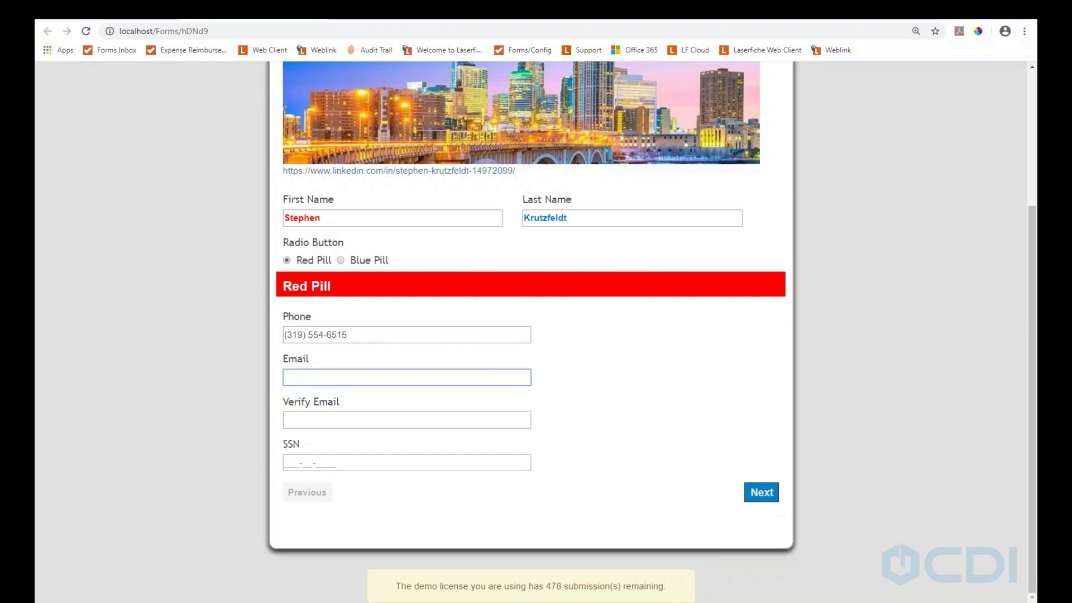
key("Tab")
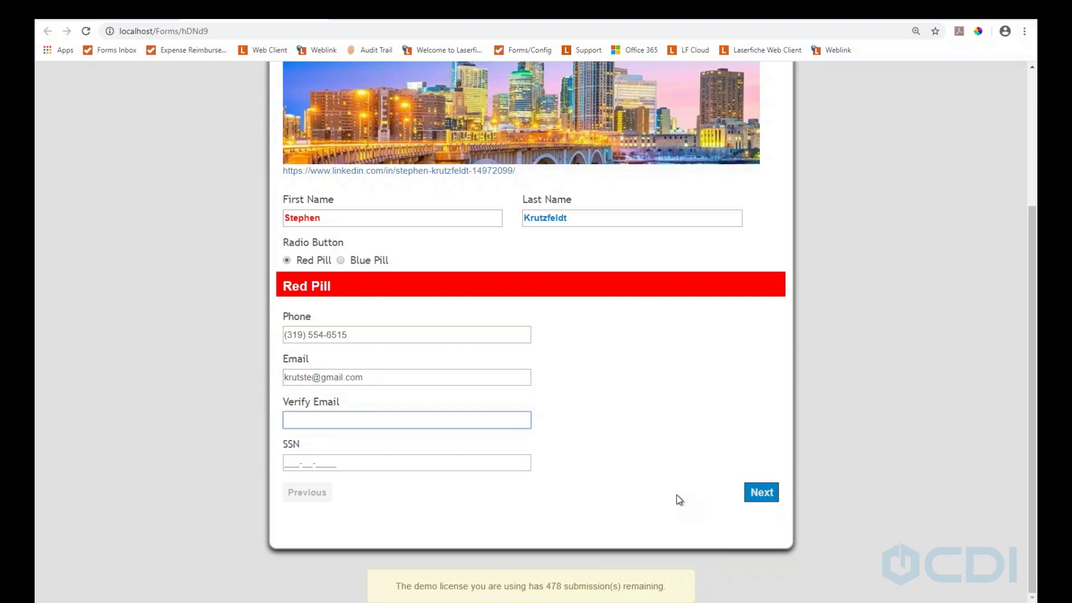
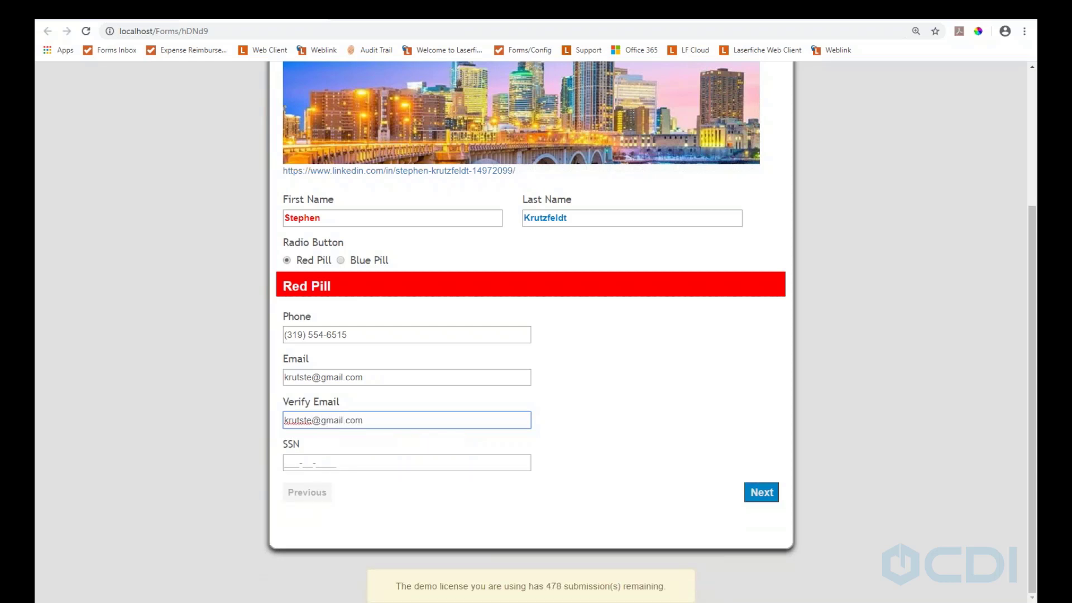
left_click(316, 464)
type("123-45-6789")
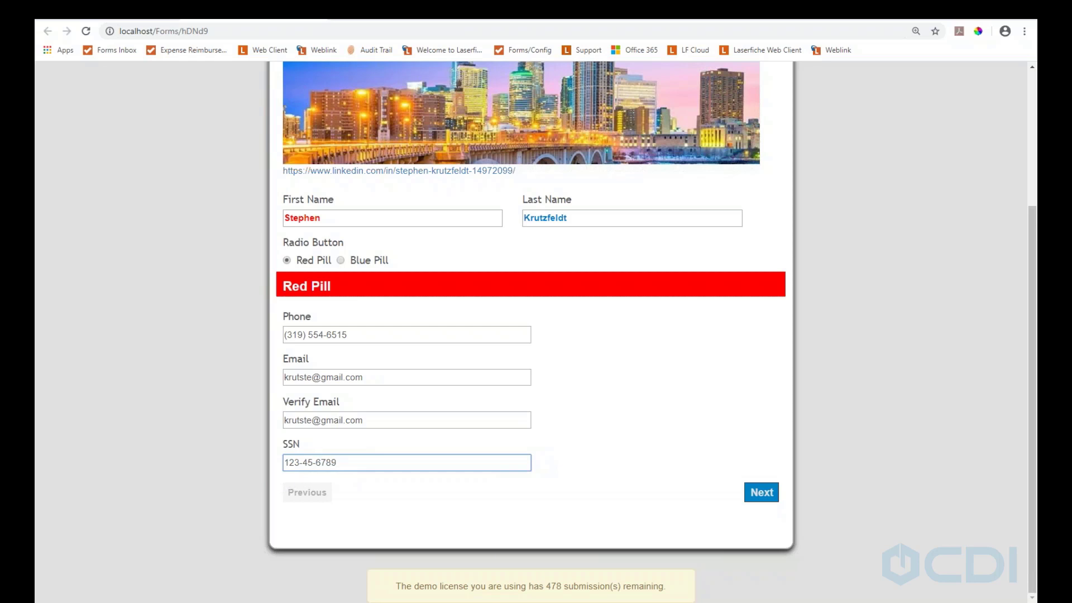
Select Blue Pill and review the new Billing and Shipping address sections with Same as Billing
left_click(341, 260)
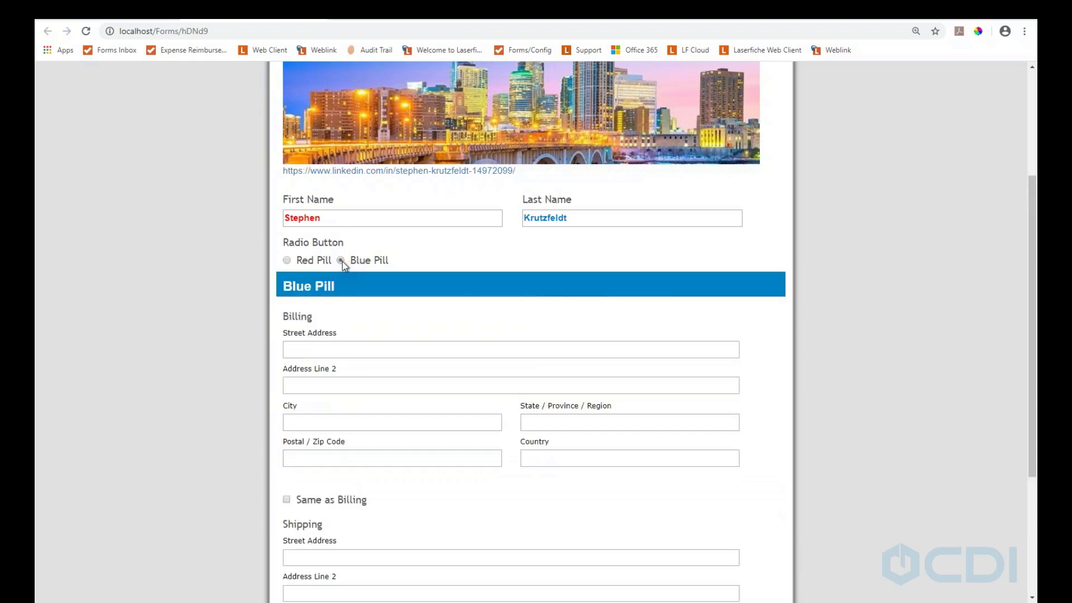
scroll(404, 290, "down", 3)
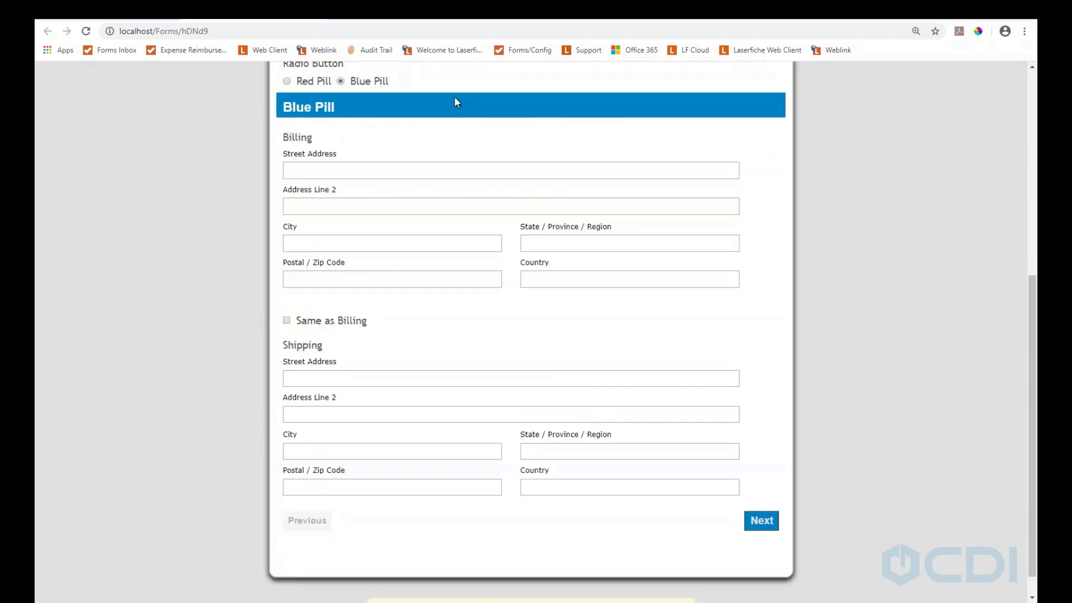
scroll(403, 170, "up", 3)
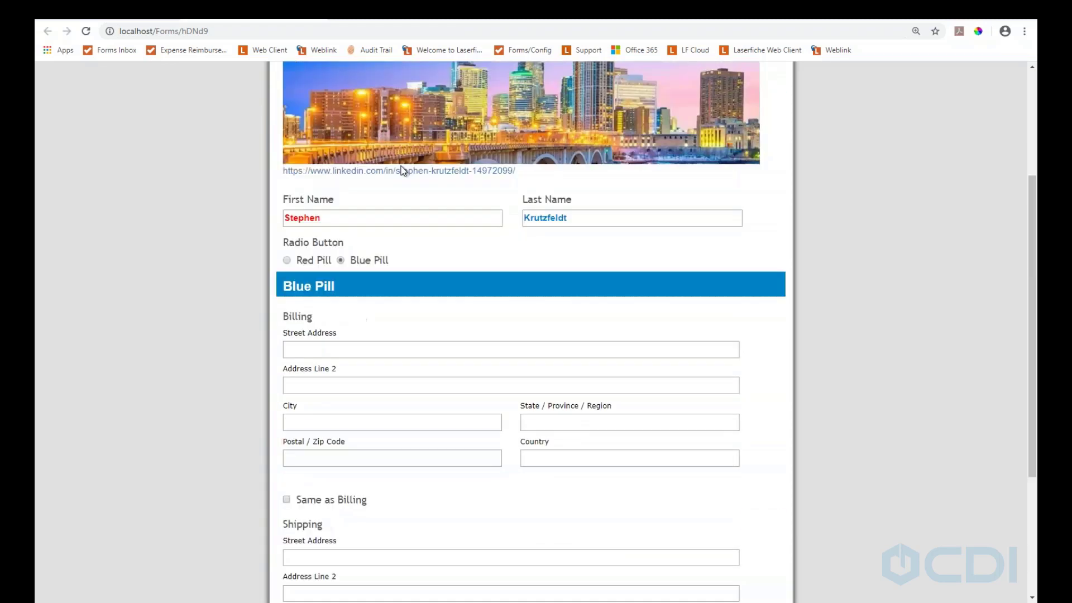
scroll(461, 223, "up", 3)
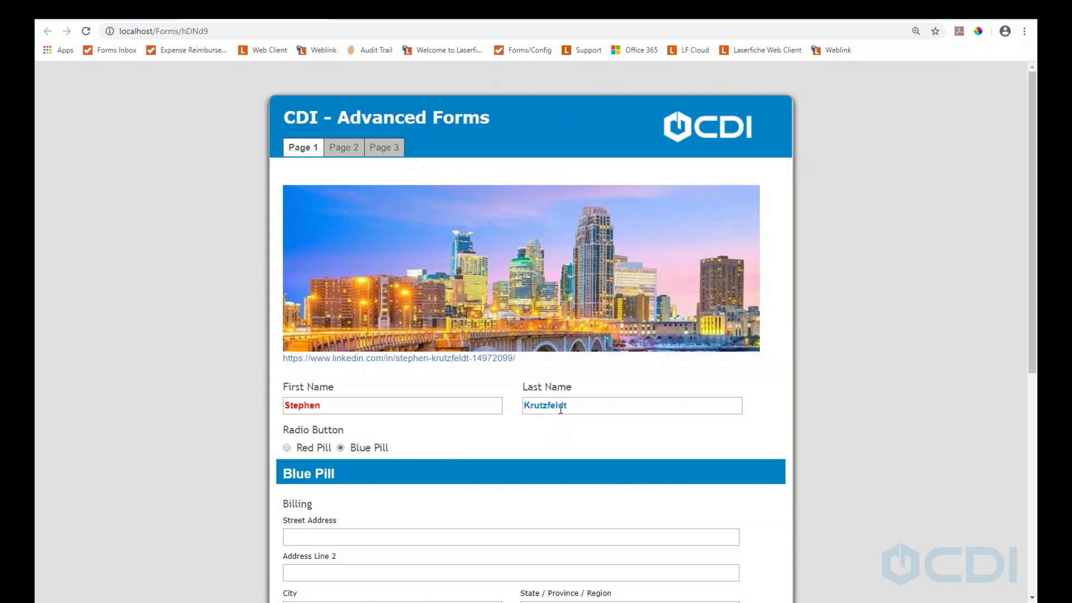
scroll(564, 384, "down", 6)
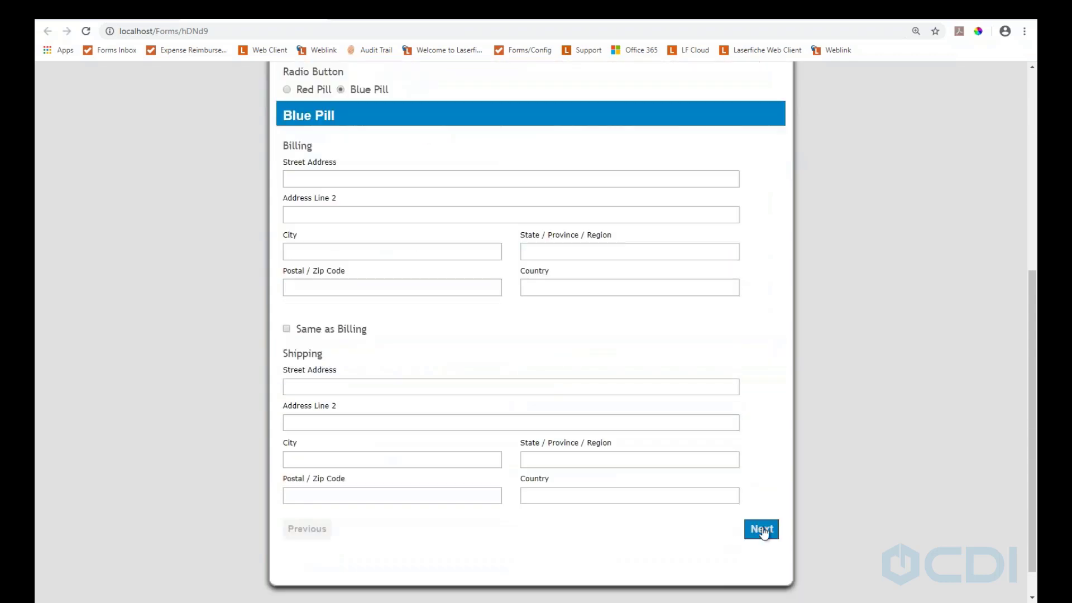
scroll(516, 333, "up", 1)
scroll(519, 325, "up", 5)
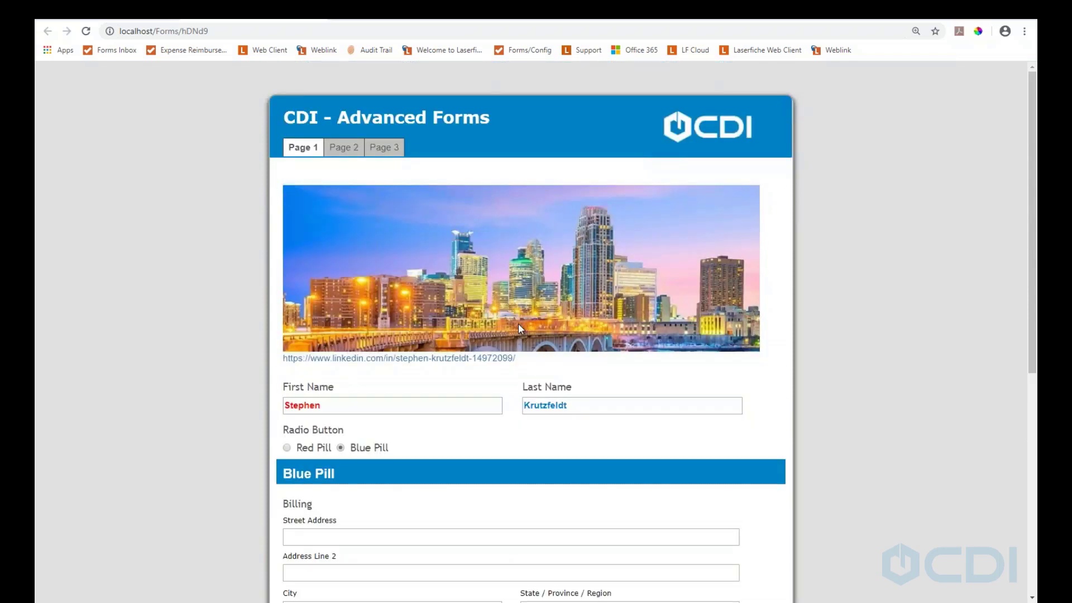
Sample the form header's blue with ColorPick and select its values 0082C6 and rgb(0,130,198)
left_click(978, 32)
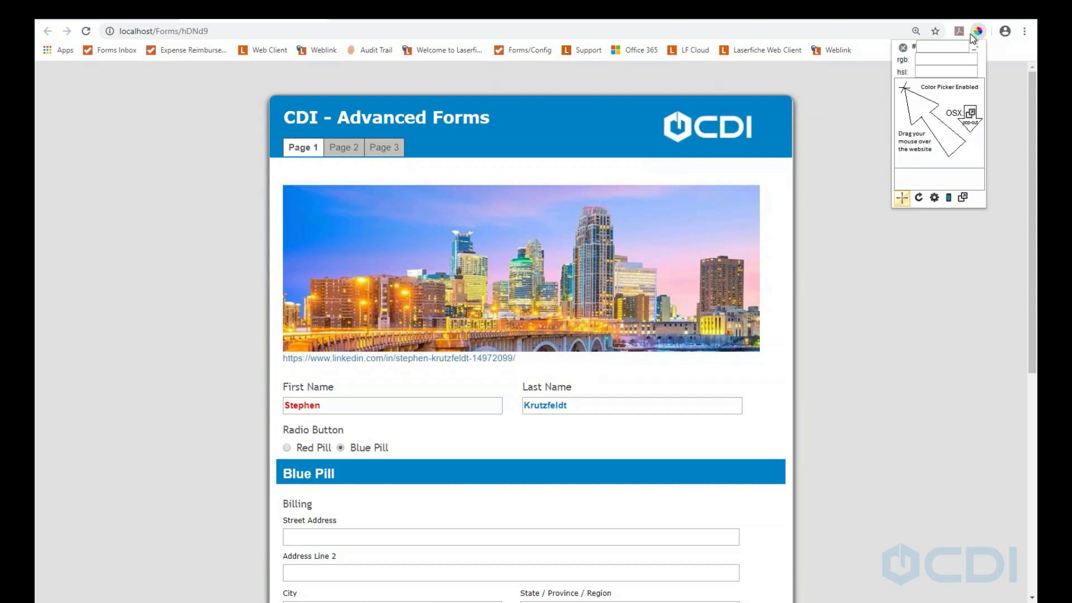
left_click(557, 135)
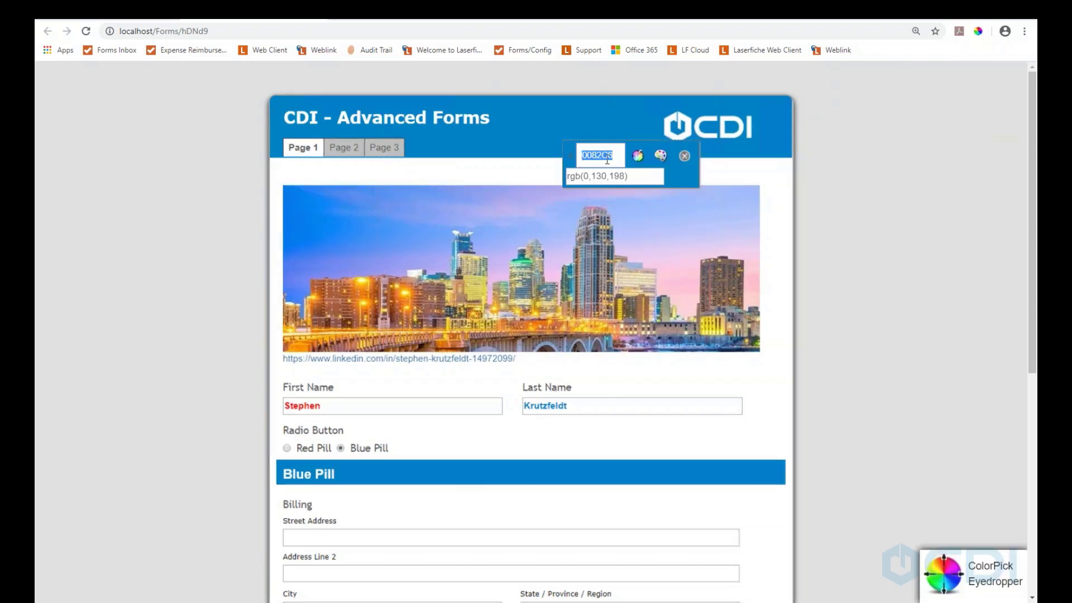
left_click(619, 155)
double_click(599, 159)
key("Tab")
Close the ColorPick readout and scroll down to the Billing address section
left_click(684, 156)
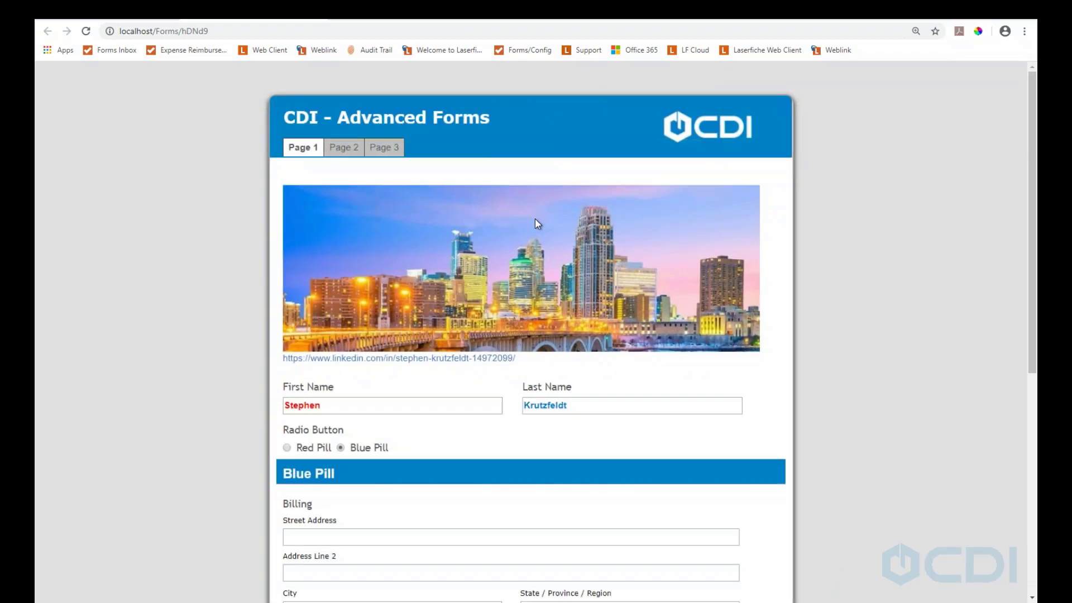
scroll(534, 219, "down", 2)
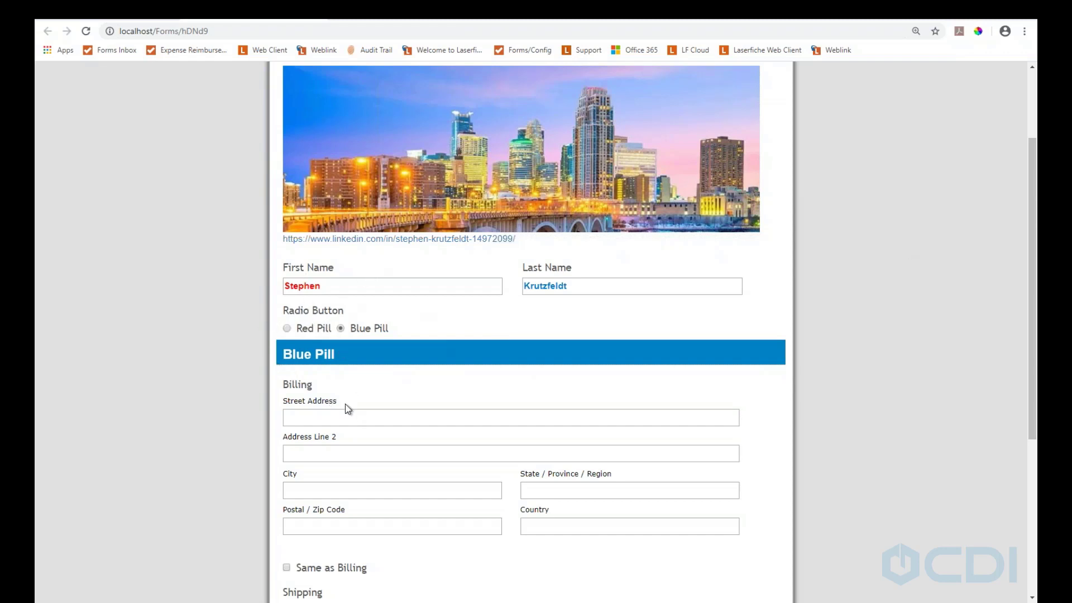
scroll(428, 400, "down", 2)
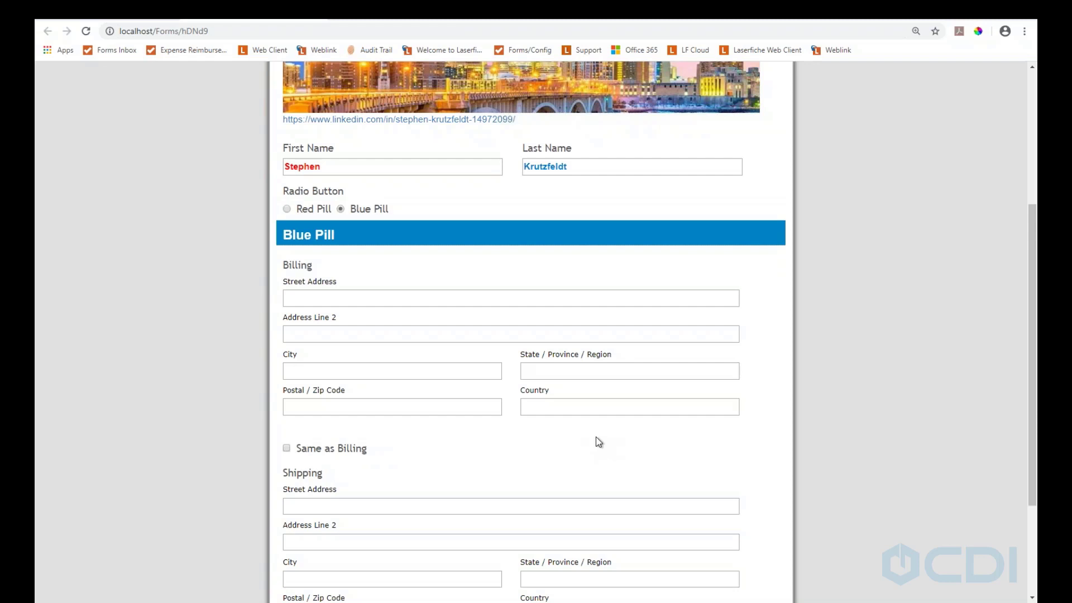
Fill in the billing street address, city, state, postal code and country
left_click(325, 298)
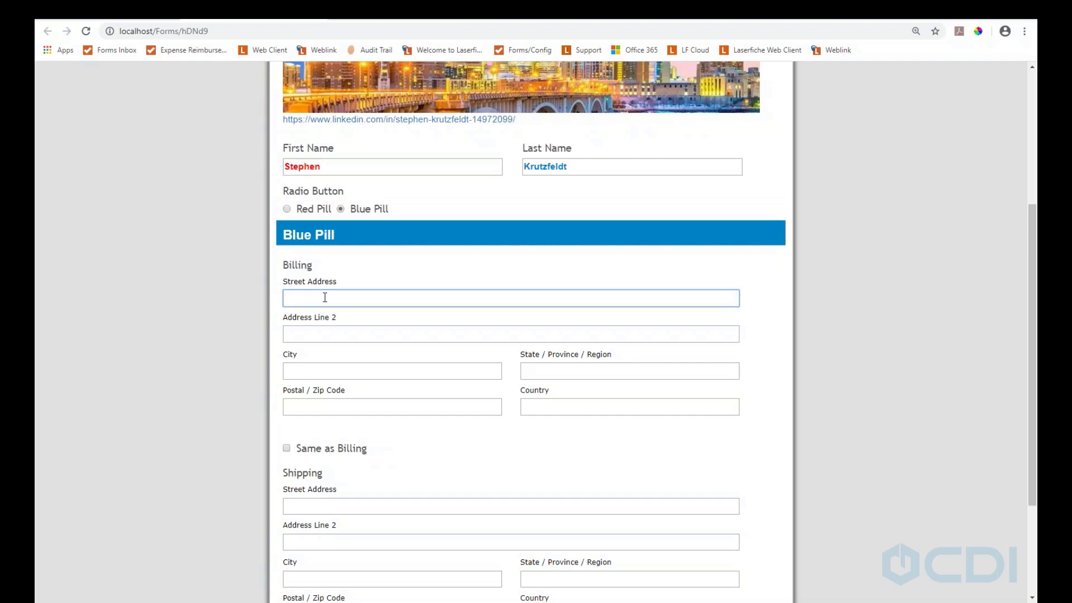
type("123 fake st.")
key("Tab")
key("Tab")
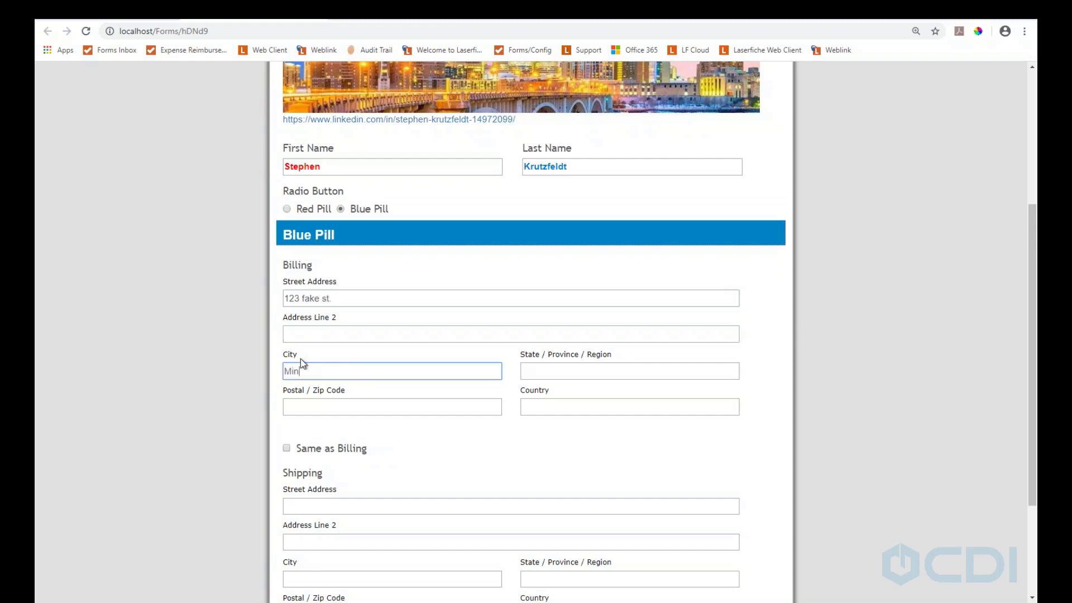
type("Minneapolis")
key("Tab")
type("MN")
key("Tab")
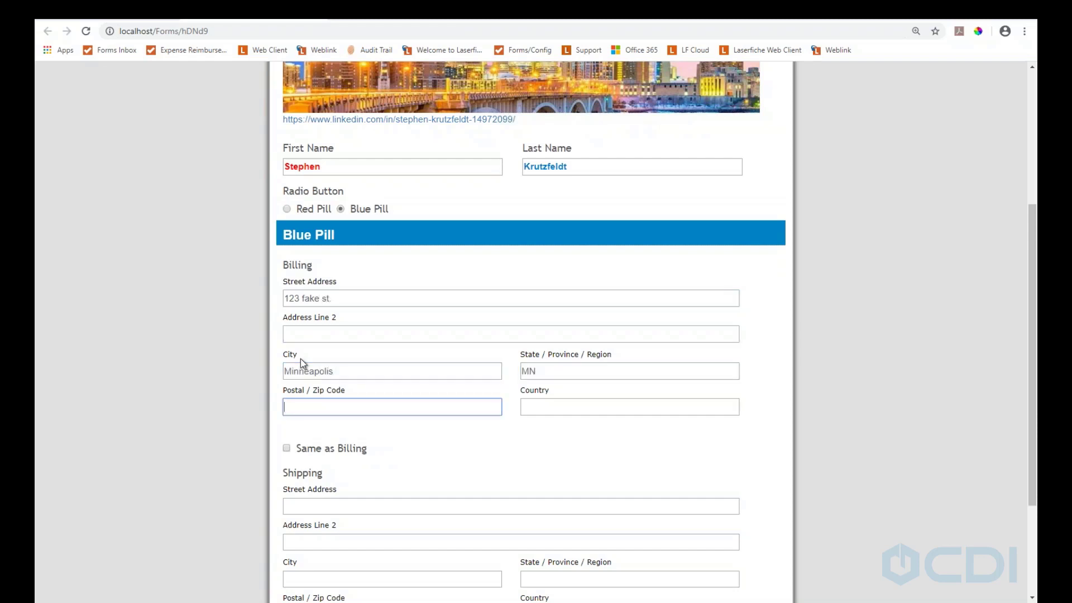
type("55413")
key("Tab")
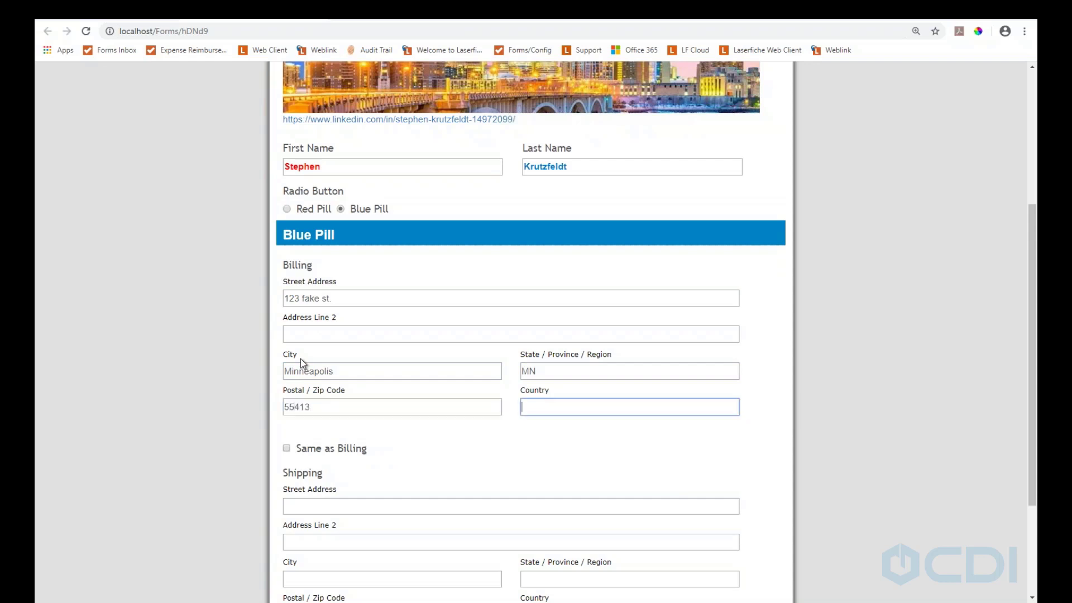
type("USA")
Leave Same as Billing unchecked, enter the shipping street address, and go to Page 2
scroll(335, 396, "down", 3)
left_click(287, 292)
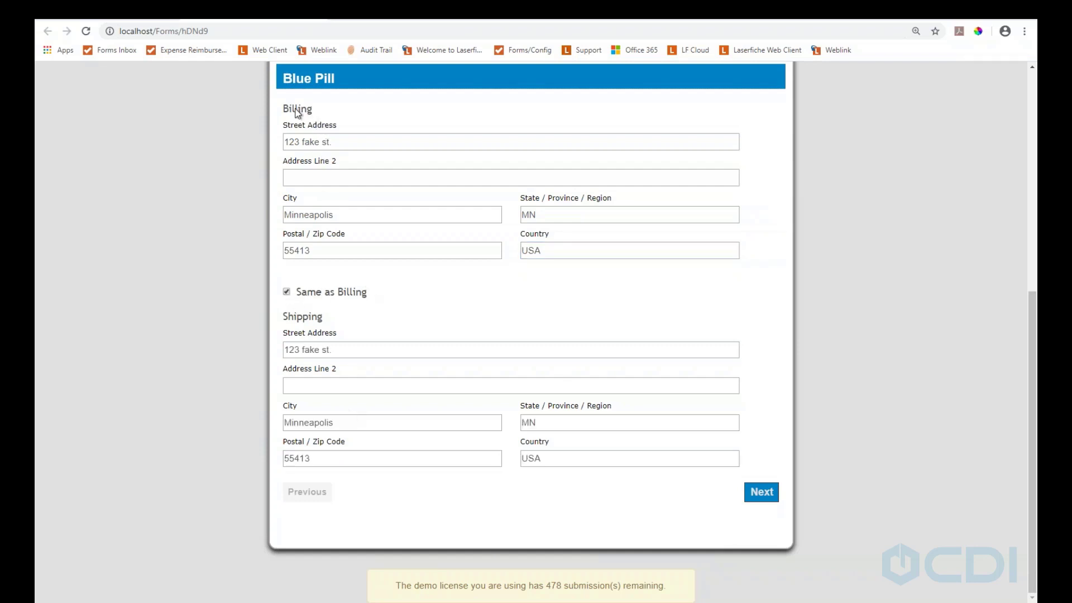
left_click(286, 291)
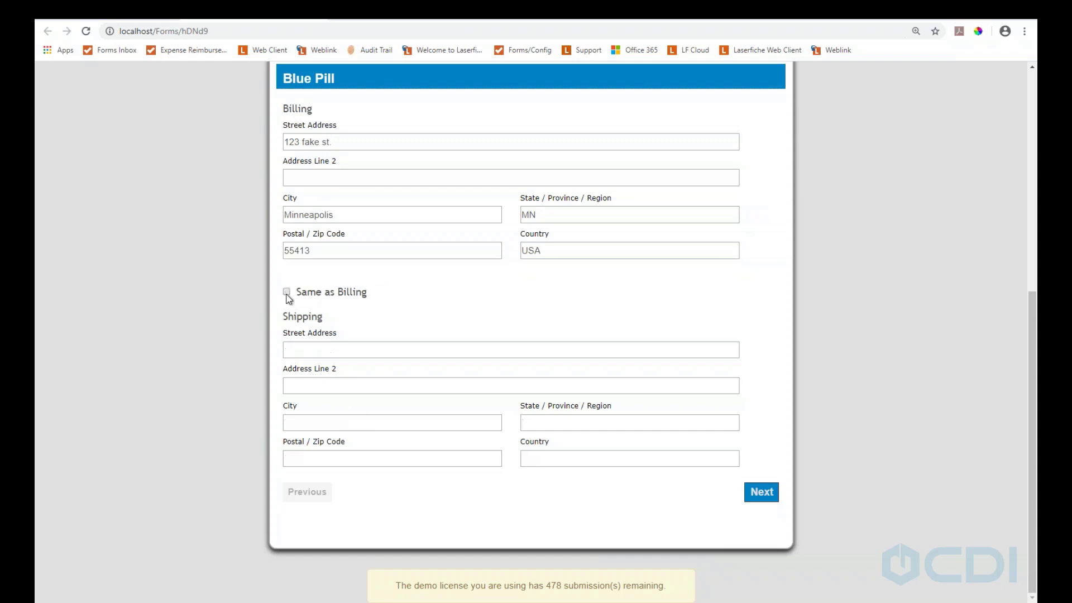
left_click(303, 347)
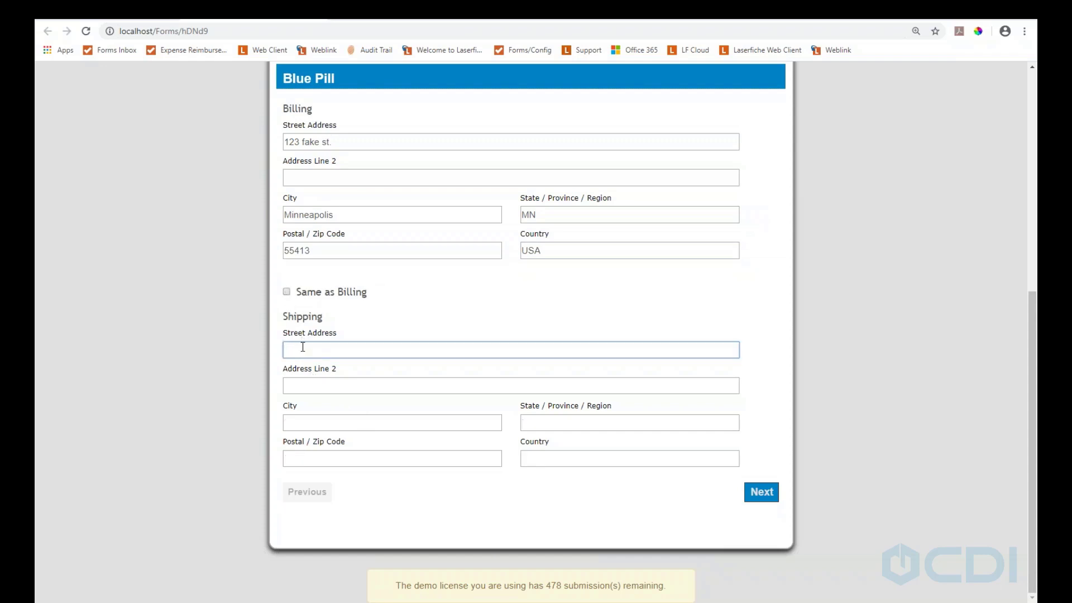
type("456 Fakes")
left_click(761, 492)
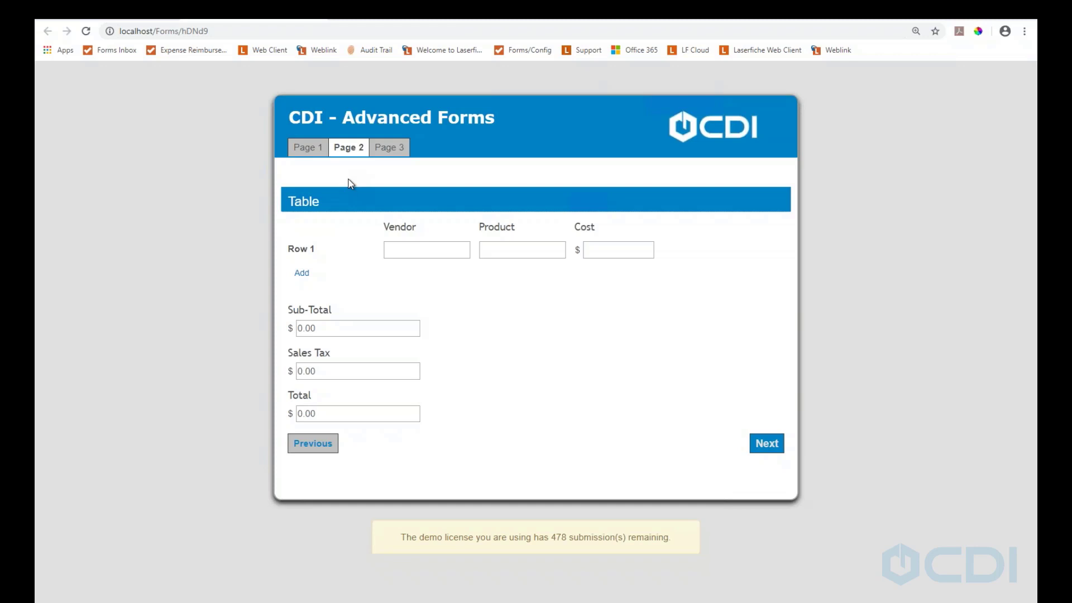
Show Row 1's Vendor lookup choices: Summit, Indeed and Surley
left_click(404, 248)
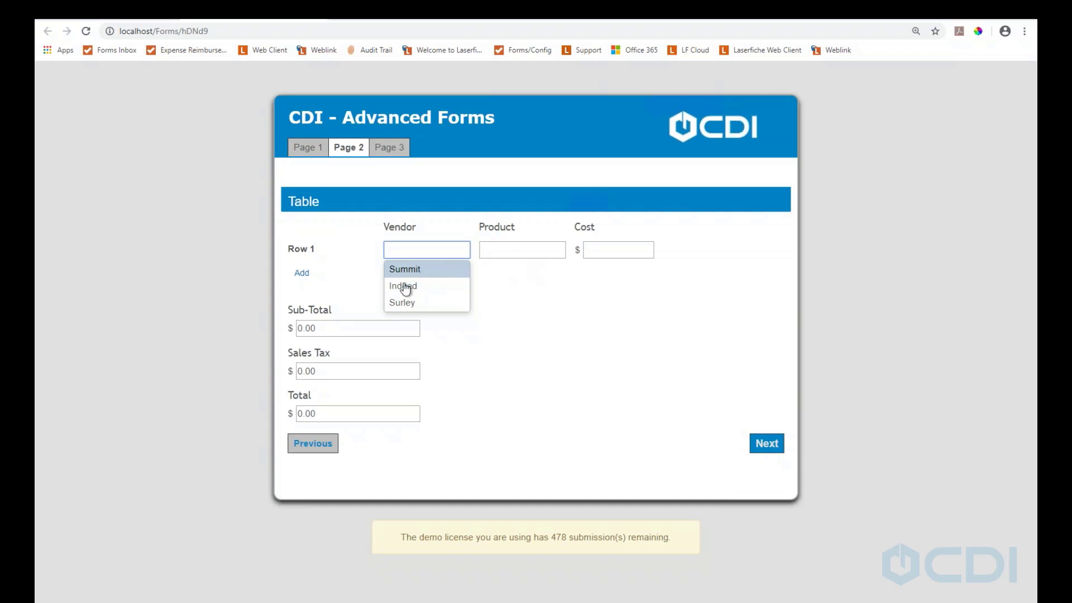
Set row 1 to vendor Surley and product Furious
left_click(412, 306)
left_click(607, 251)
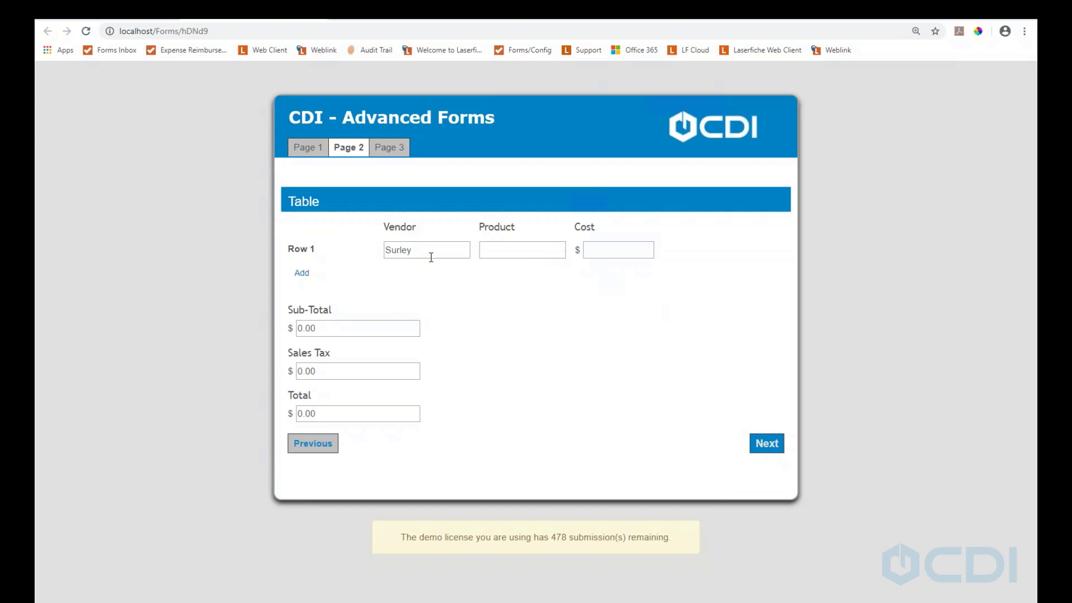
left_click(485, 250)
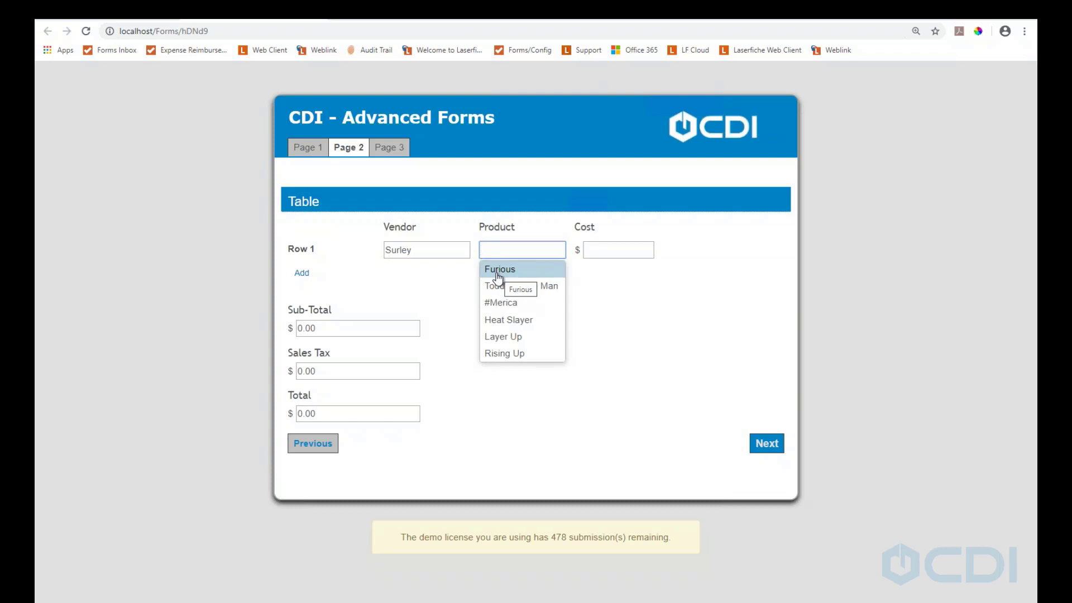
left_click(498, 270)
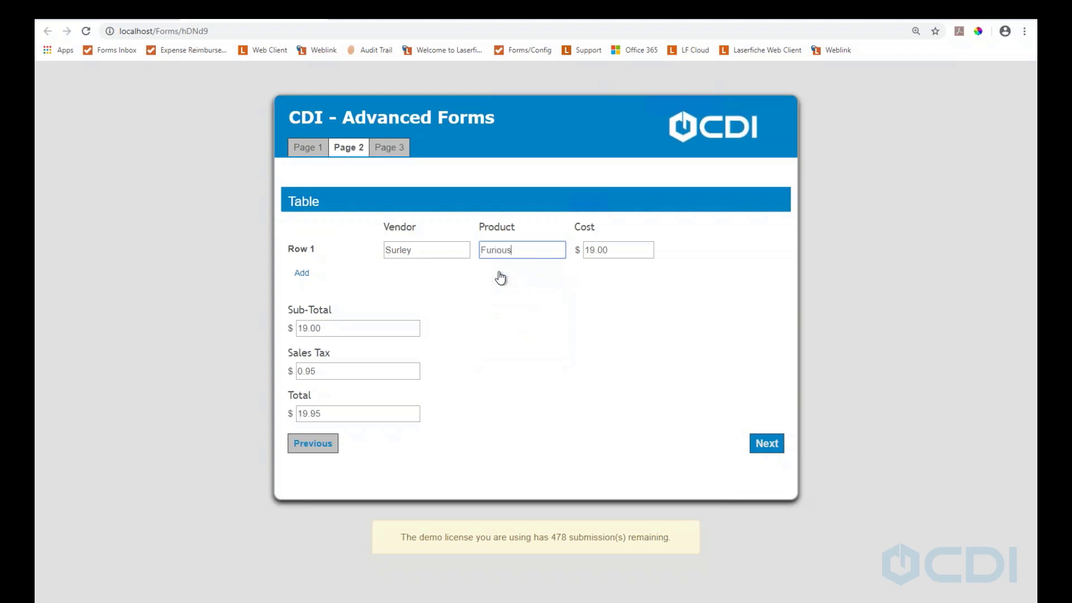
Add row 2 and set it to vendor Summit with product Saga
left_click(305, 274)
left_click(415, 278)
left_click(414, 279)
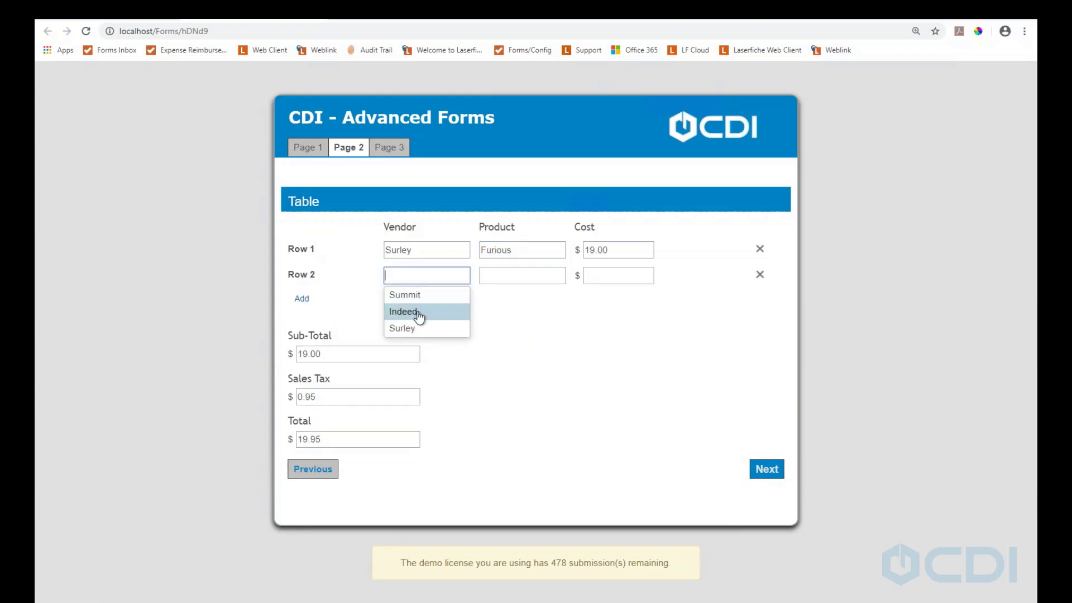
left_click(417, 296)
left_click(538, 278)
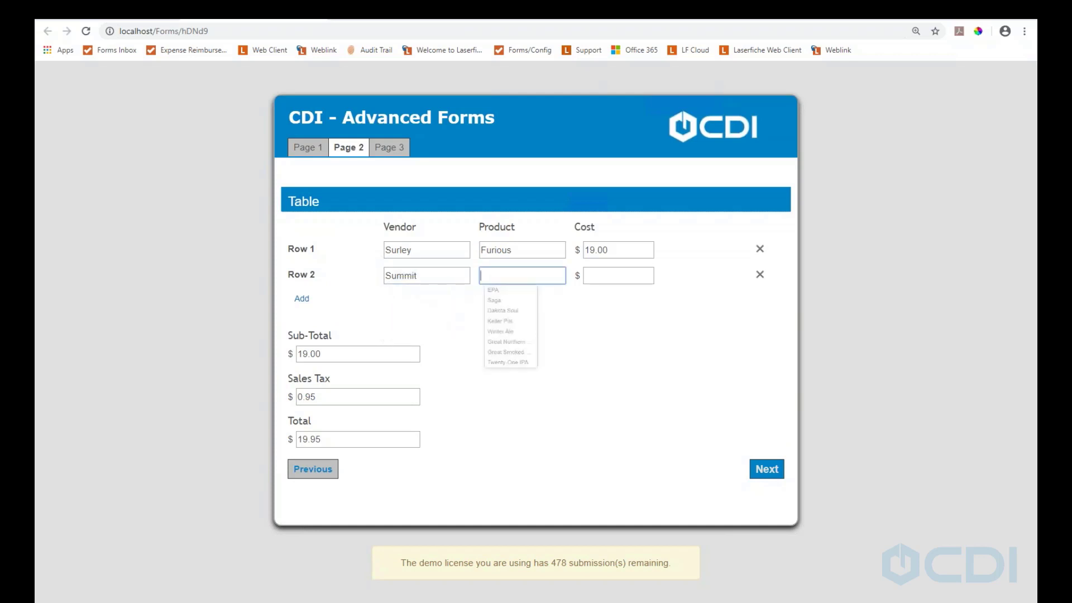
left_click(510, 315)
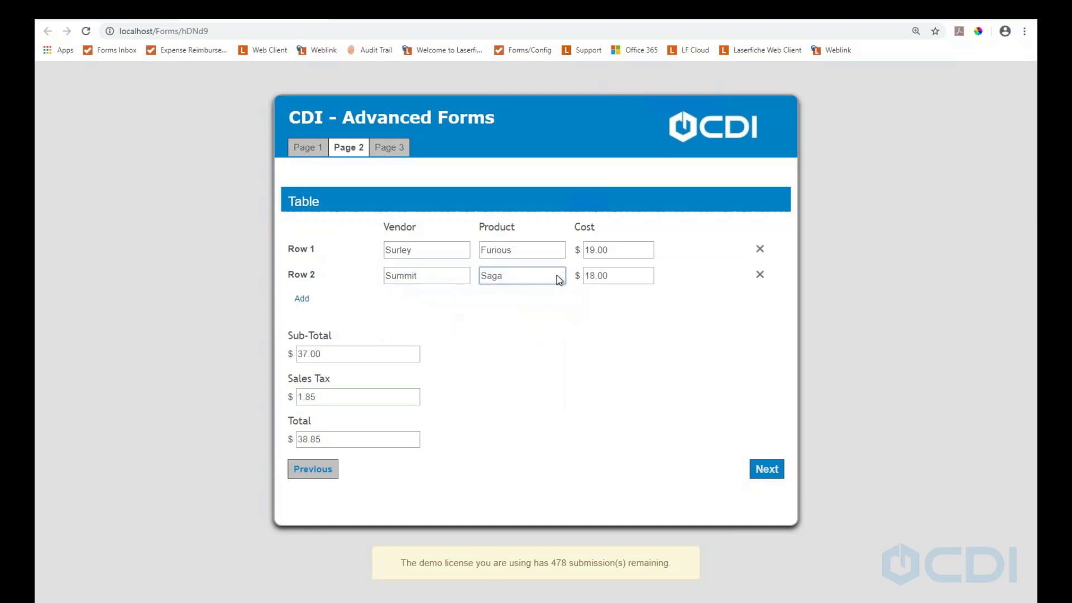
Add row 3 with Summit's Great Northern Porter for a 58.80 total, then add a fourth row
left_click(302, 303)
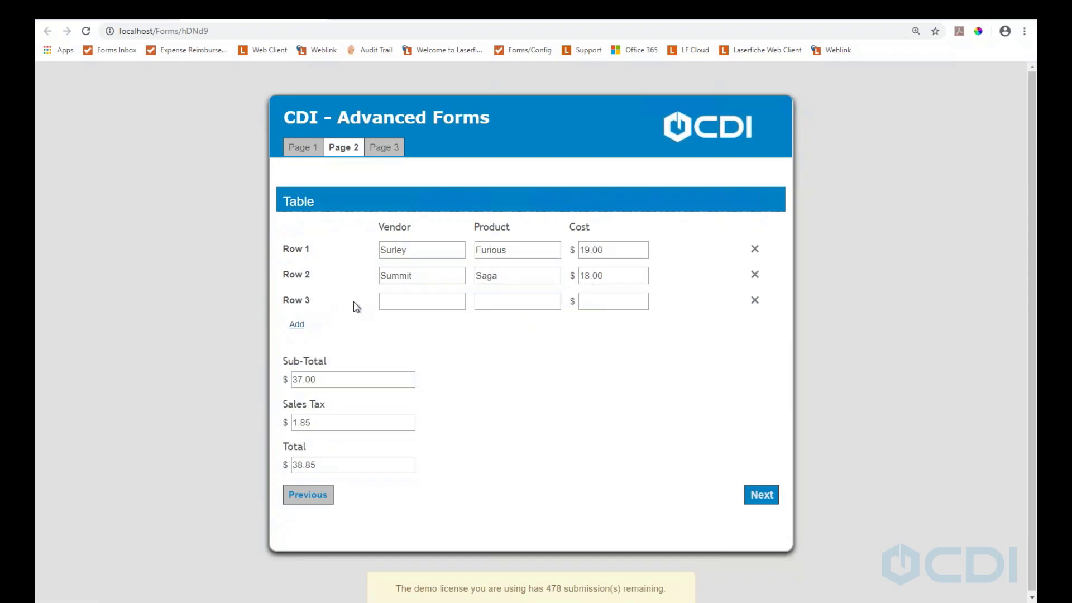
left_click(416, 304)
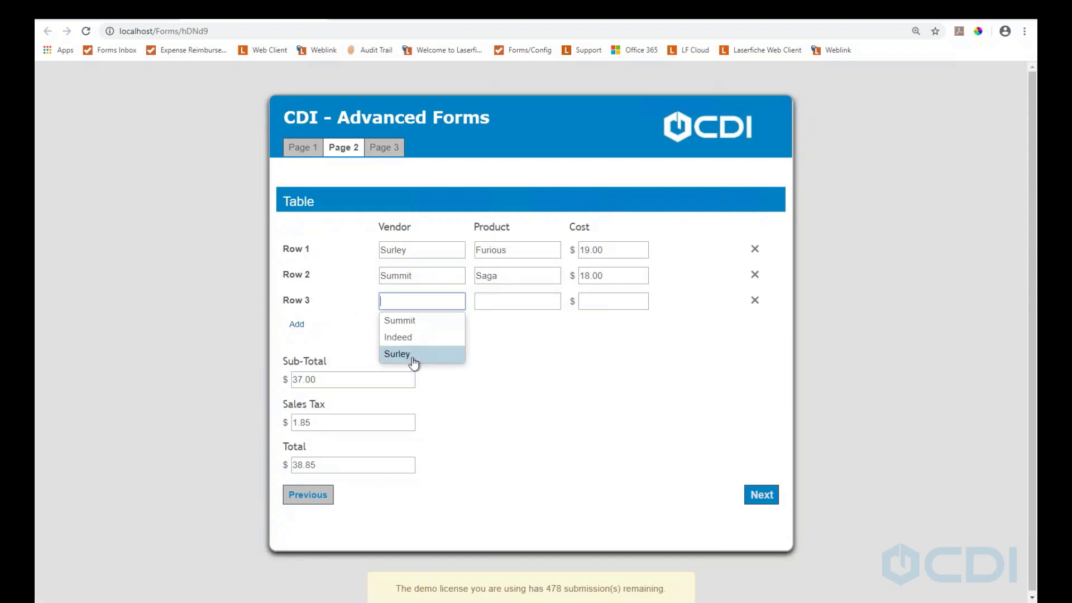
left_click(414, 328)
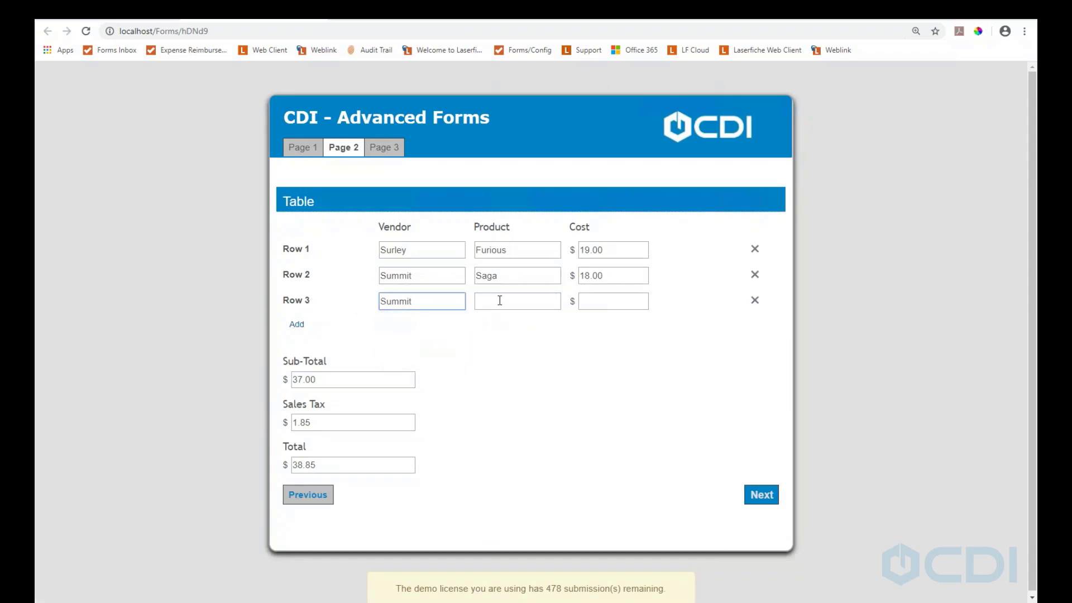
left_click(518, 307)
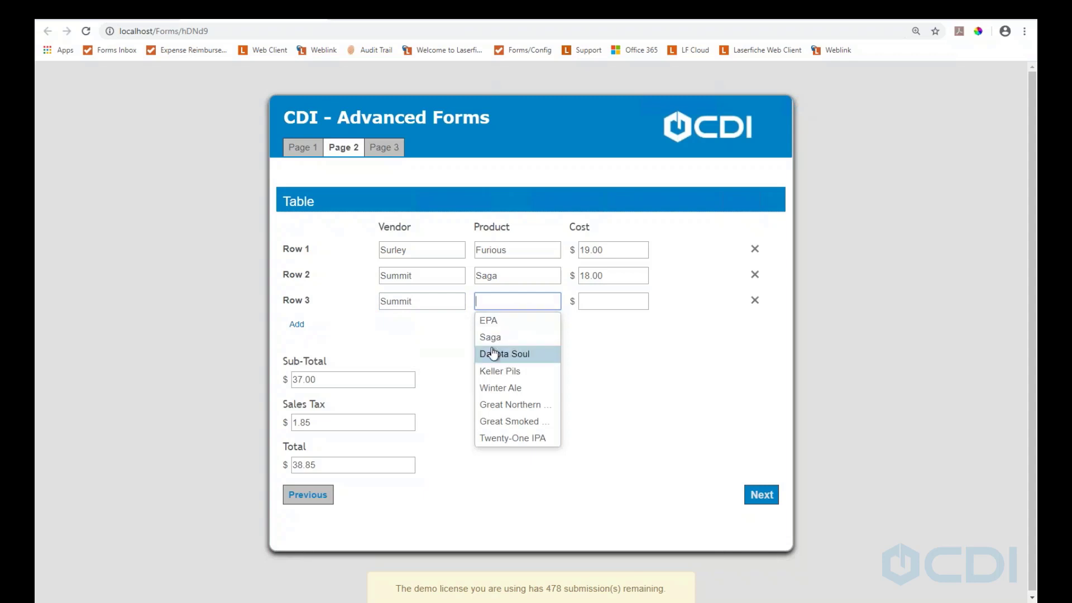
left_click(427, 310)
left_click(504, 301)
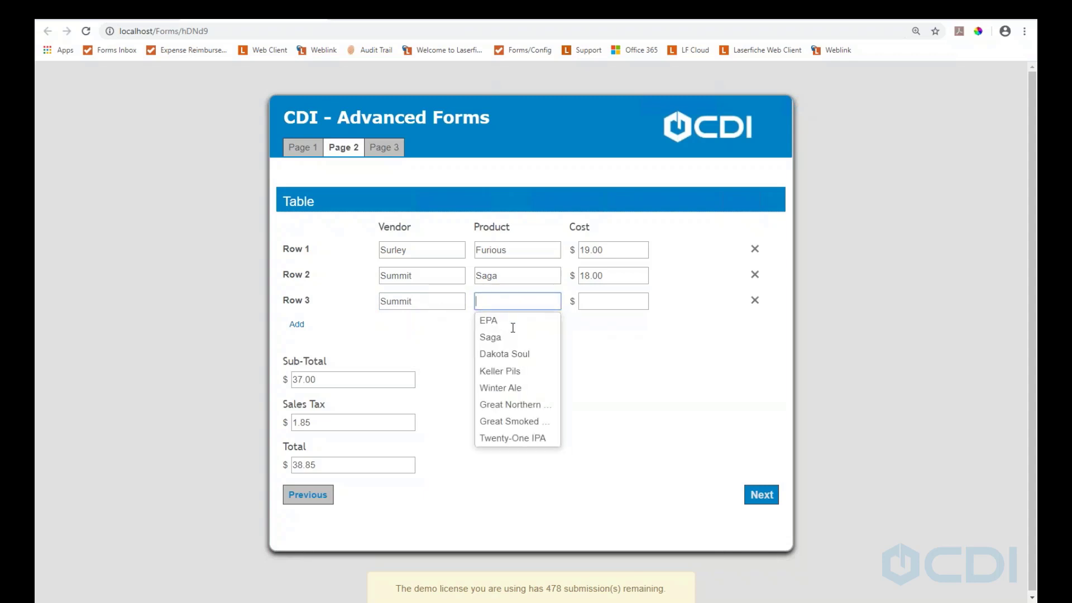
left_click(510, 405)
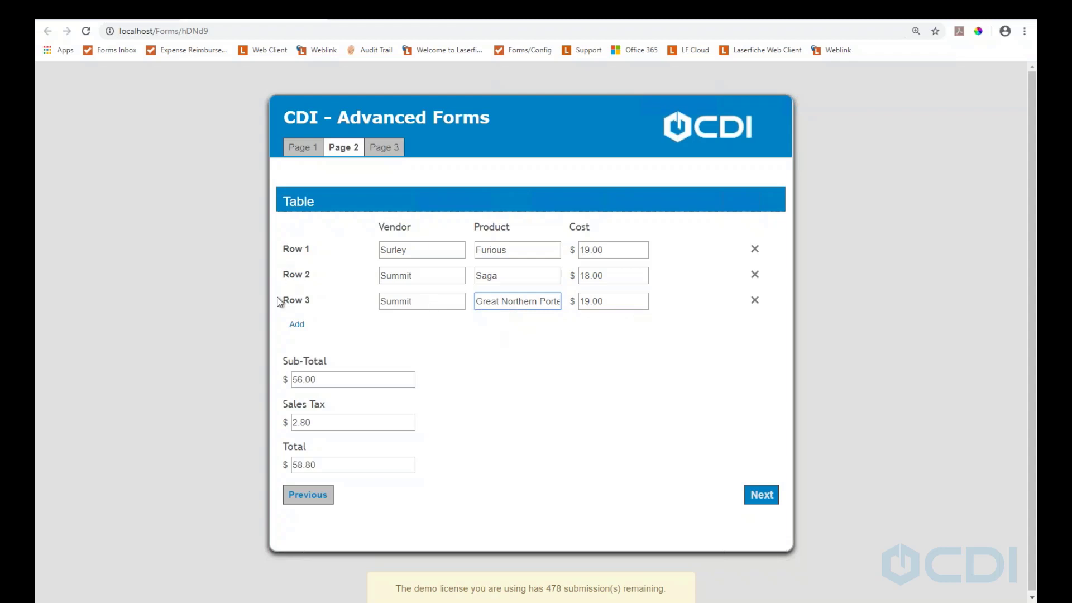
left_click(302, 330)
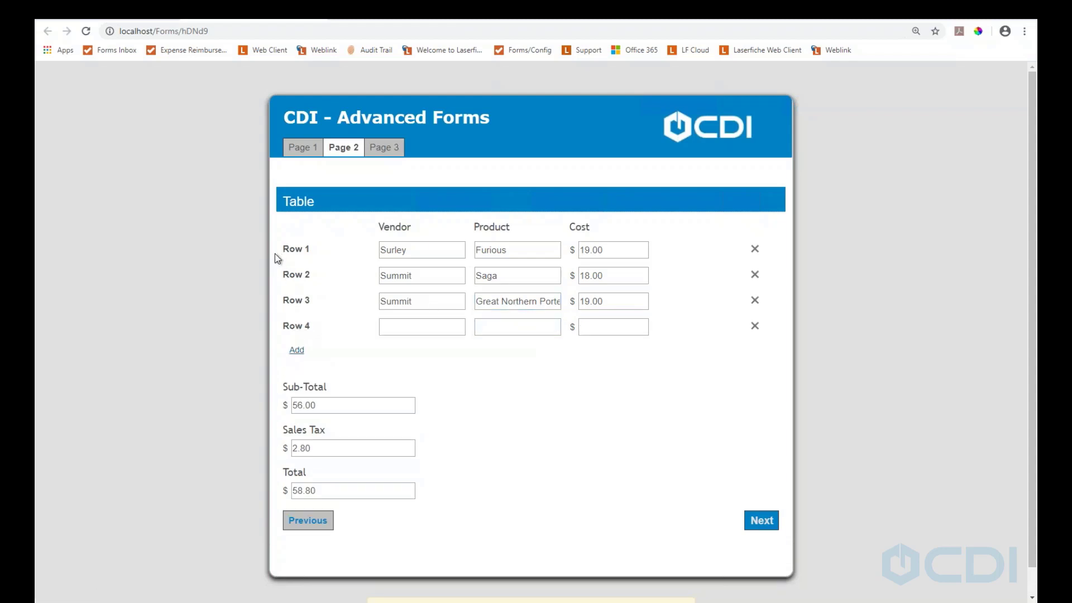
Set row 4 to Indeed's Day Tripper, making the total 77.70, and continue to Page 3
left_click(394, 332)
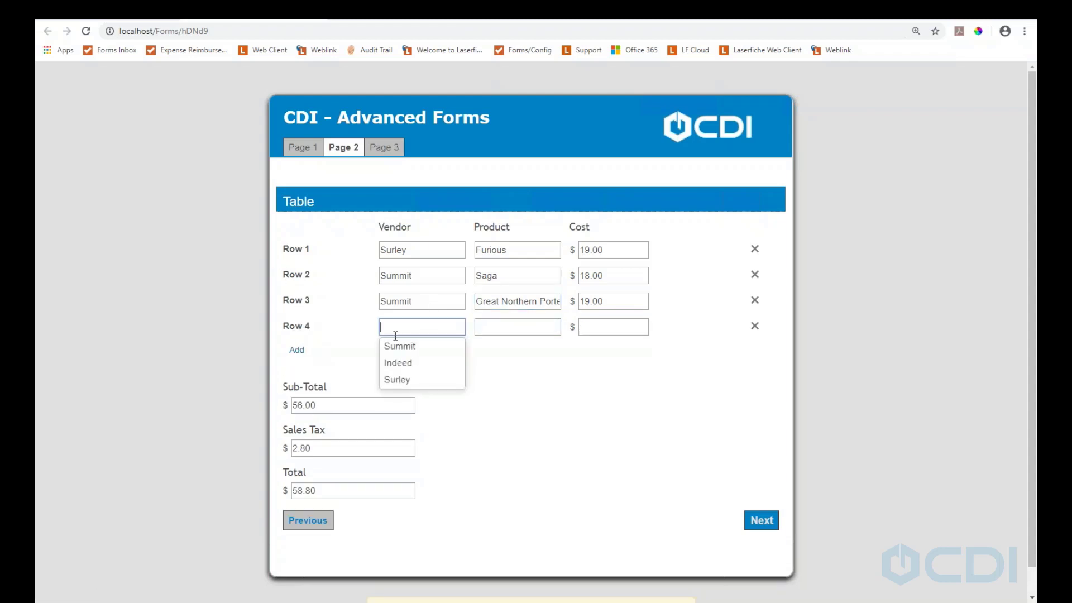
left_click(395, 364)
left_click(505, 328)
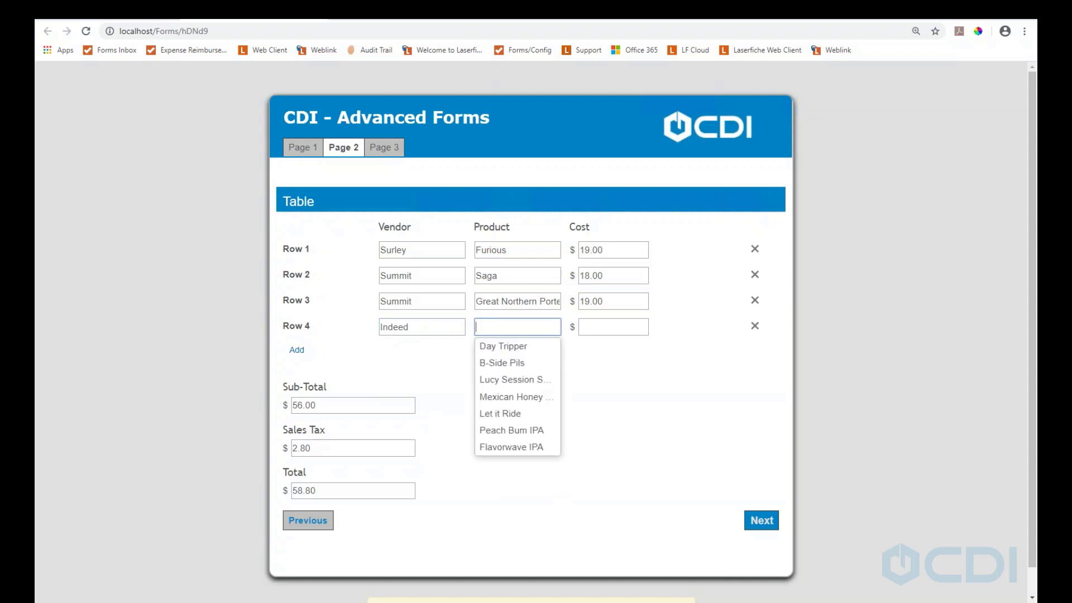
left_click(510, 347)
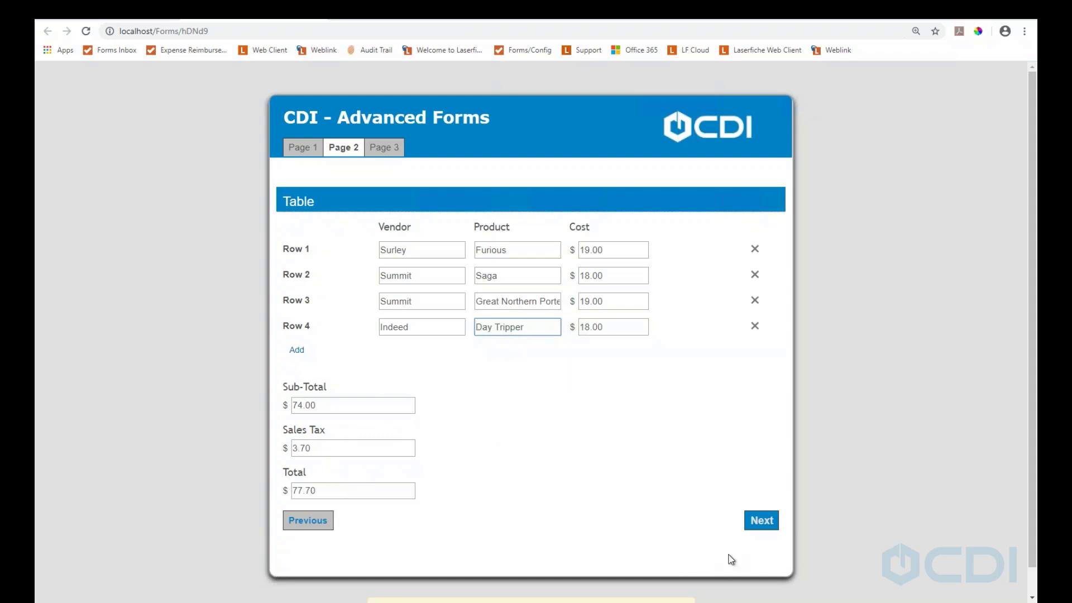
left_click(761, 521)
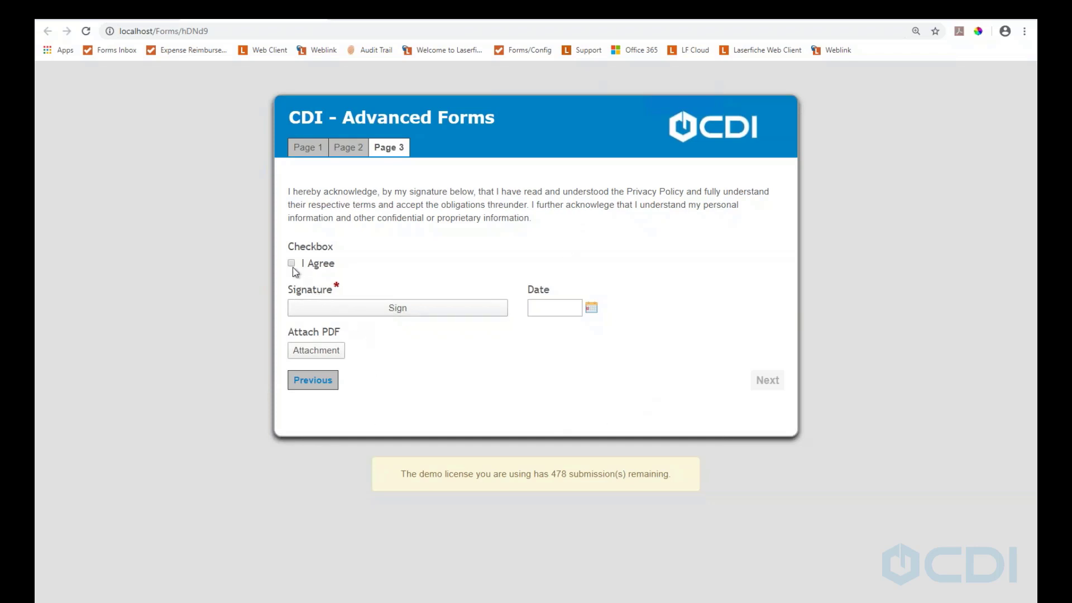
Draw and apply a signature, check I Agree, and open the Date calendar
left_click(333, 308)
left_click_drag(397, 221, 569, 217)
left_click(634, 317)
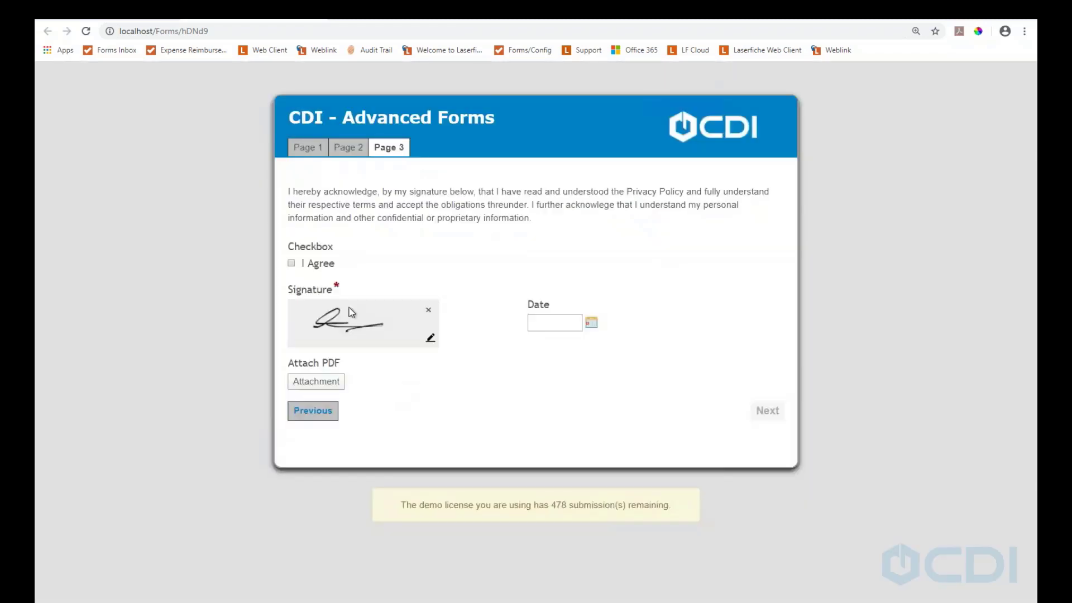
left_click(292, 264)
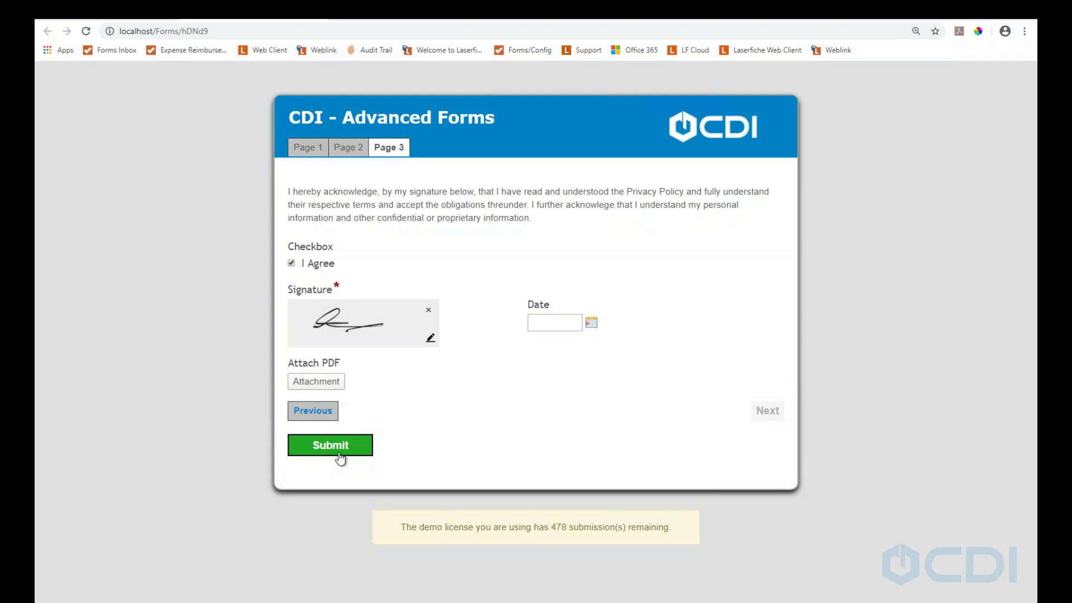
left_click(572, 317)
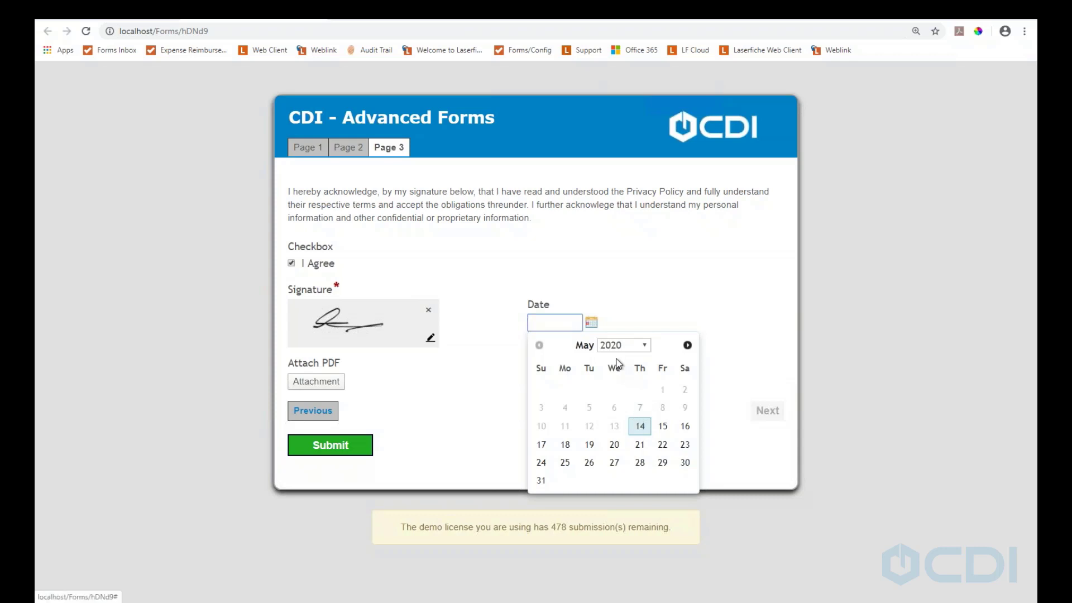
Pick May 14 (05/14/20) as the Date and start attaching a PDF to the form
left_click(639, 426)
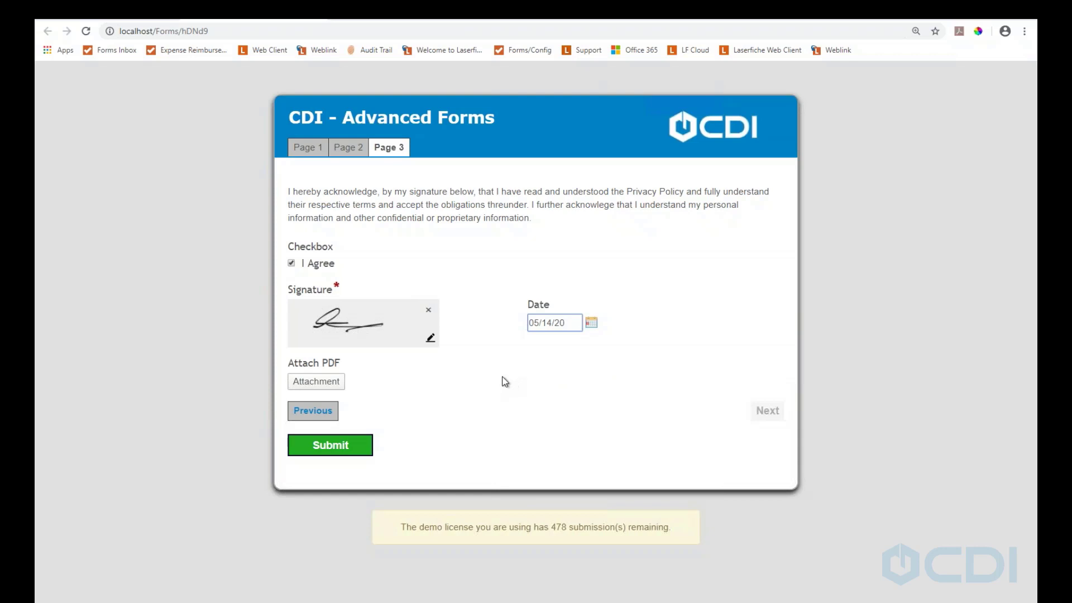
left_click(331, 384)
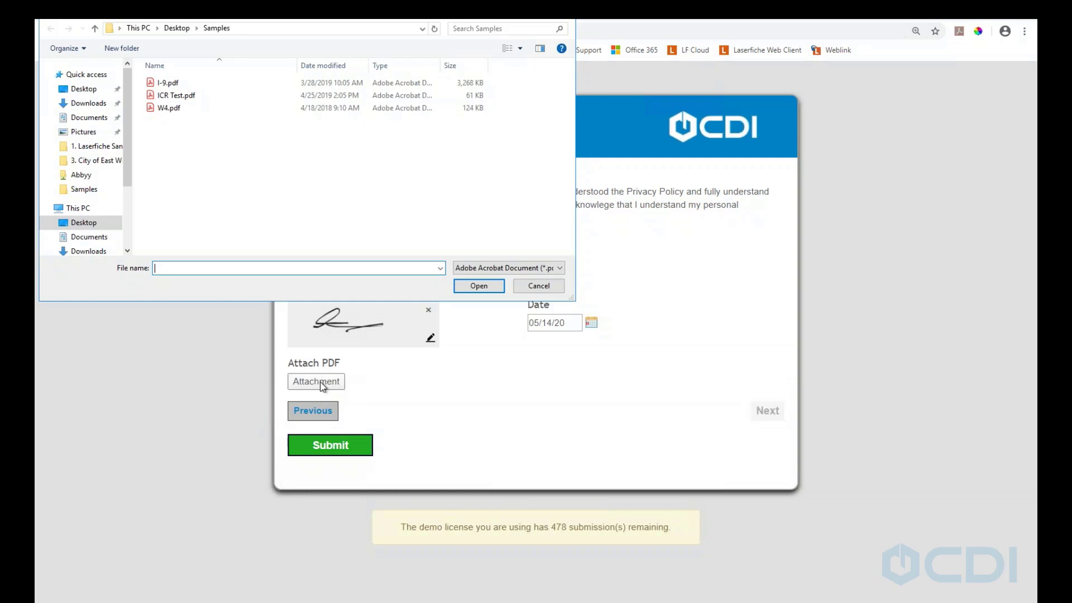
Close the extra Samples Explorer window and attach ICR Test.pdf from the Samples folder
left_click(251, 601)
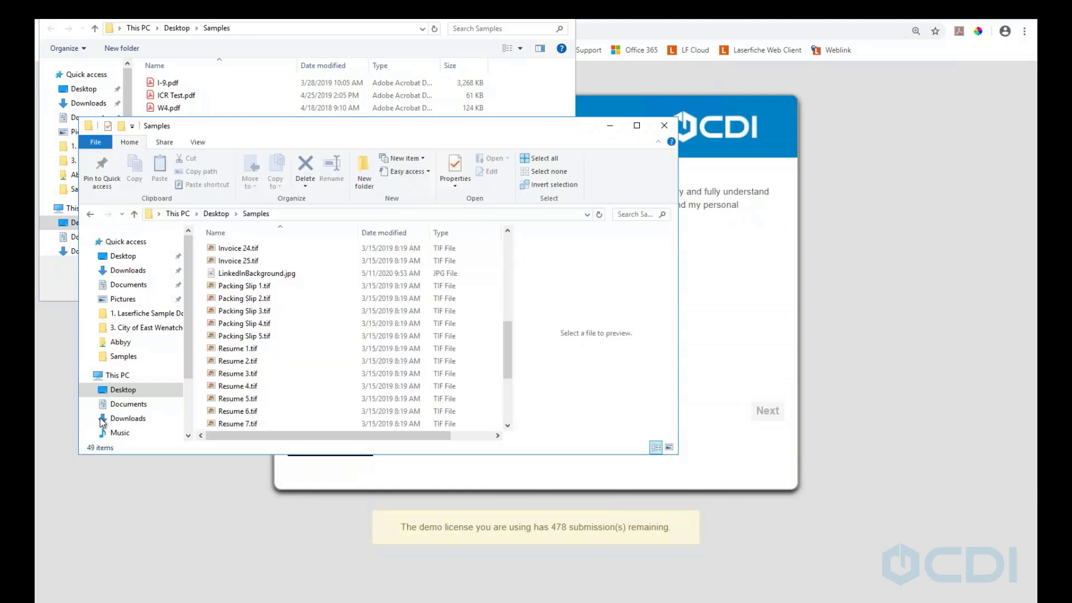
scroll(268, 335, "up", 8)
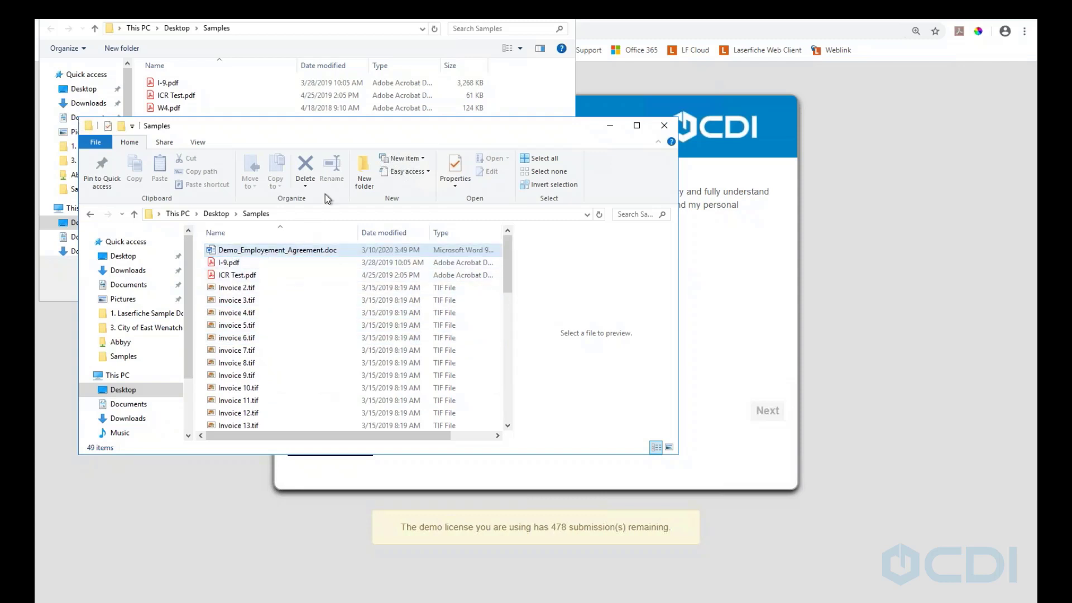
left_click(663, 128)
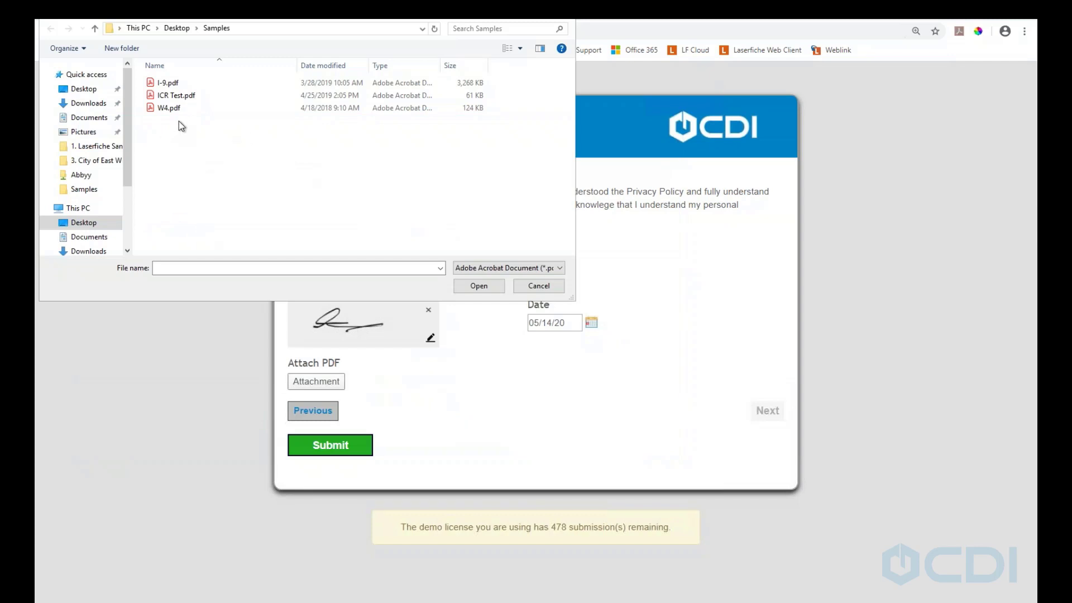
double_click(178, 96)
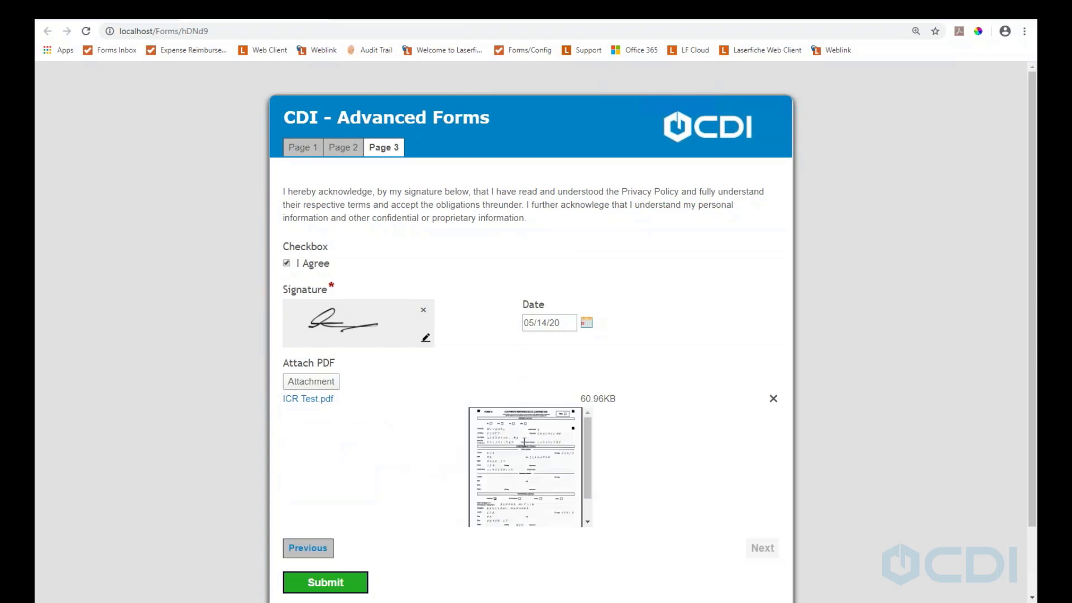
Review the page and submit the form with its signature, 05/14/20 date and ICR Test.pdf
scroll(540, 442, "down", 2)
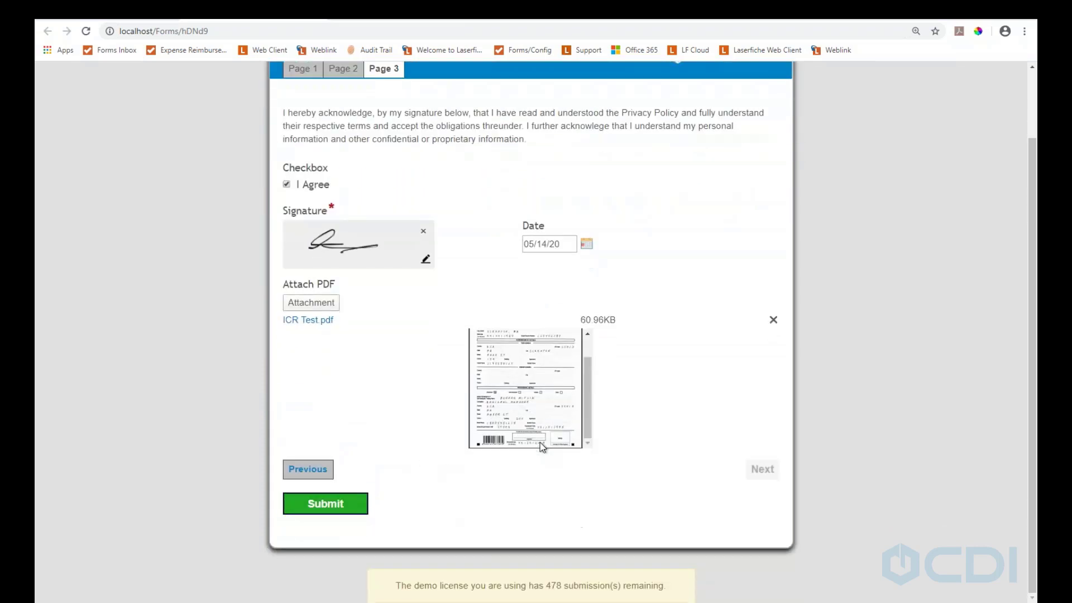
scroll(547, 434, "up", 1)
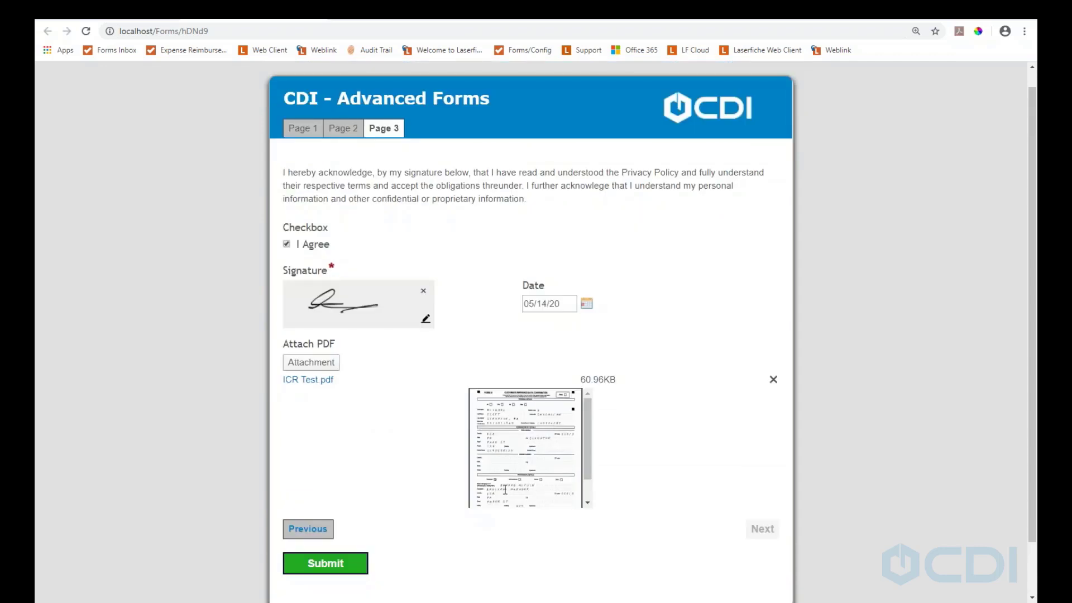
left_click(346, 569)
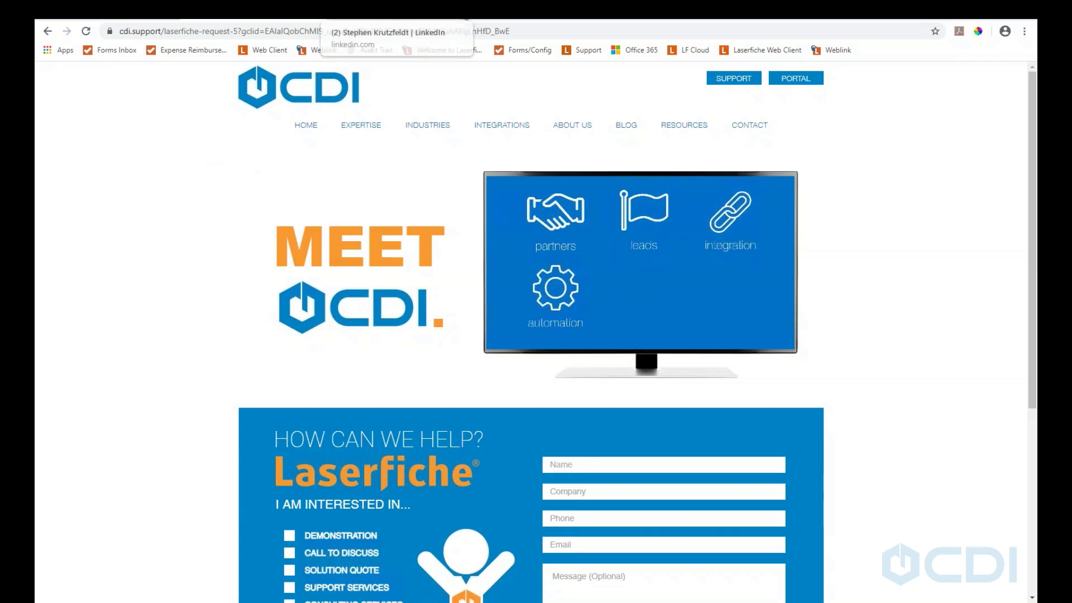
Return to the Laserfiche Forms tab and view the Inbox's open 'More than $50' task
left_click(317, 17)
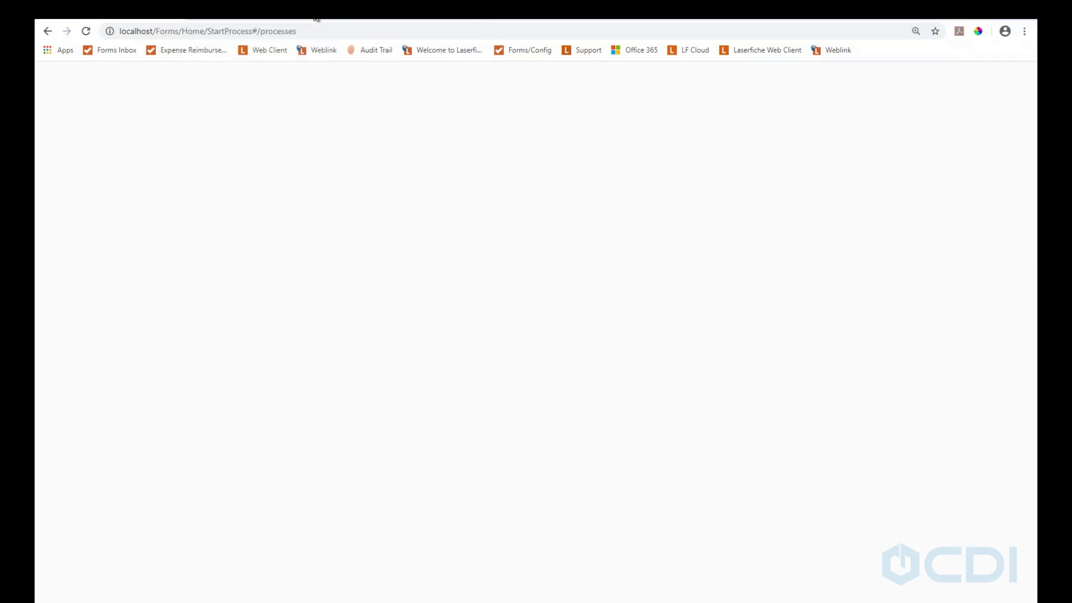
left_click(196, 80)
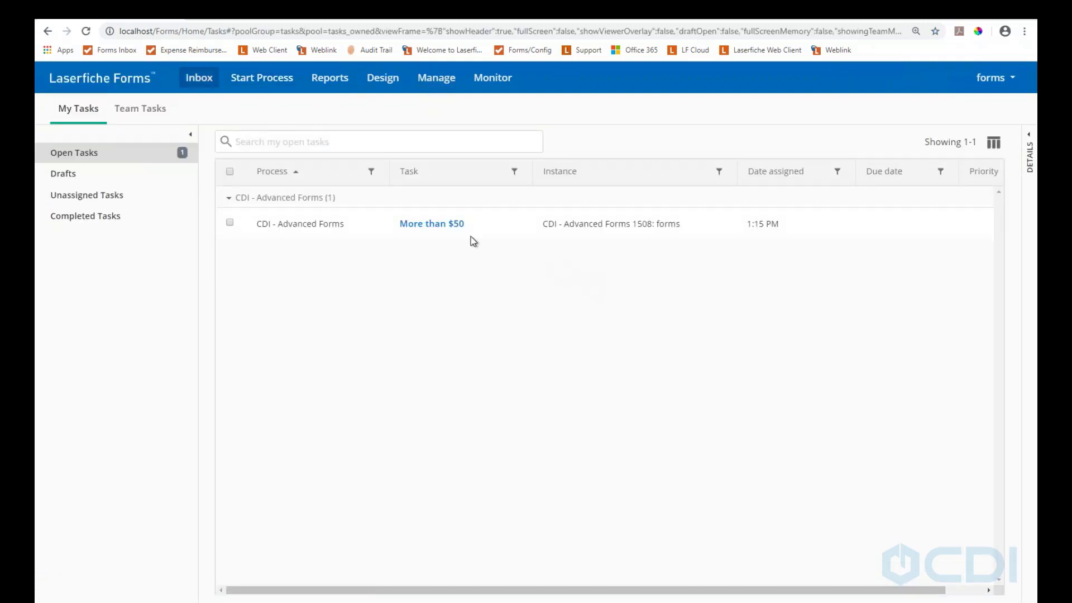
Look at the More than $50 task, close it, and go to the Manage Processes list
left_click(429, 225)
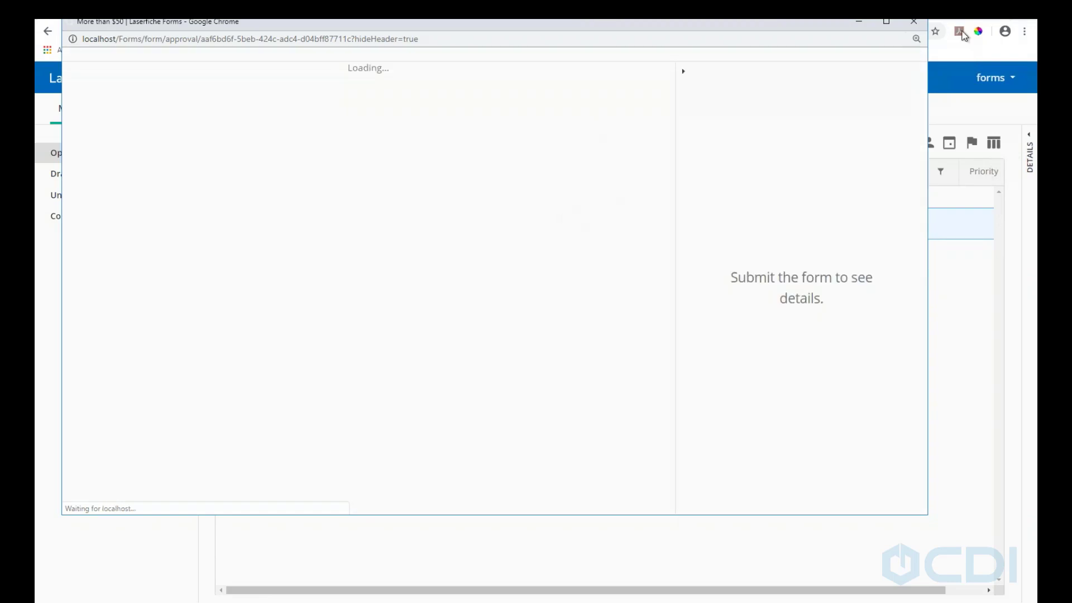
left_click(914, 24)
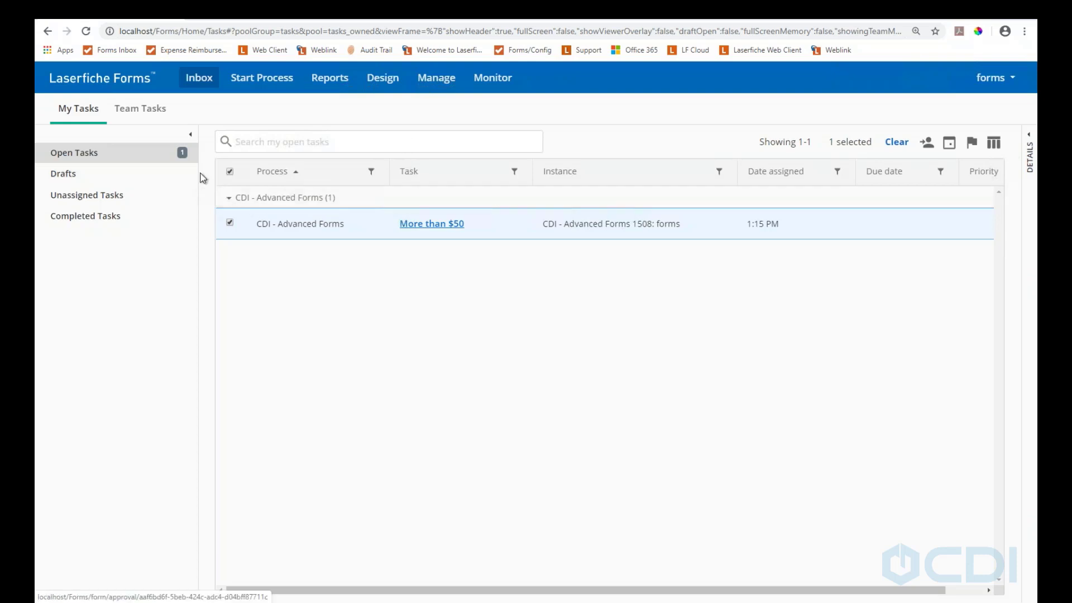
left_click(429, 84)
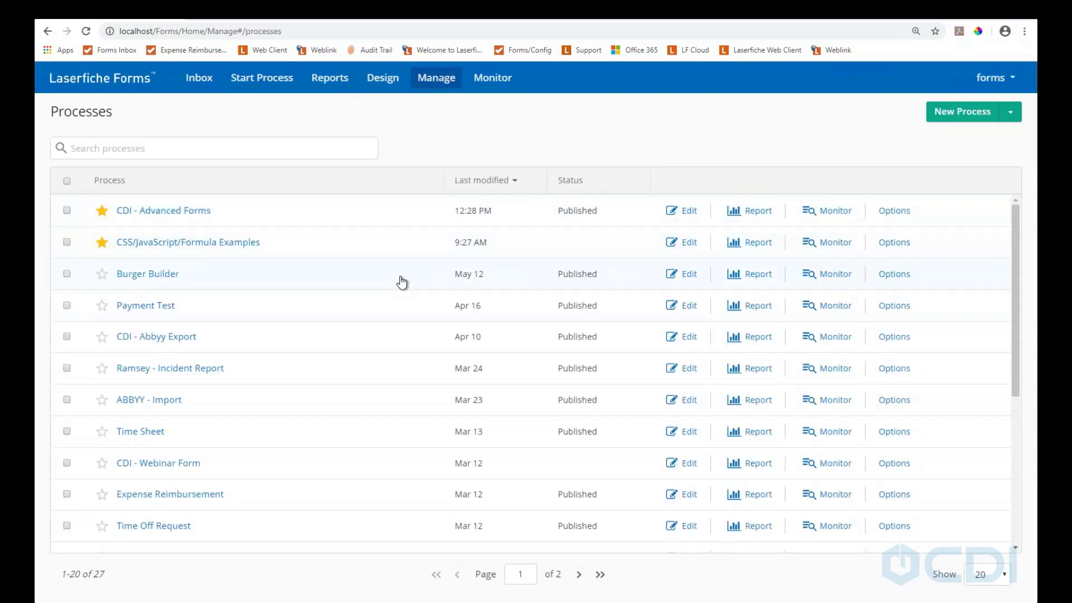
Open the CDI - Advanced Forms process for editing in its Process Diagram
left_click(183, 214)
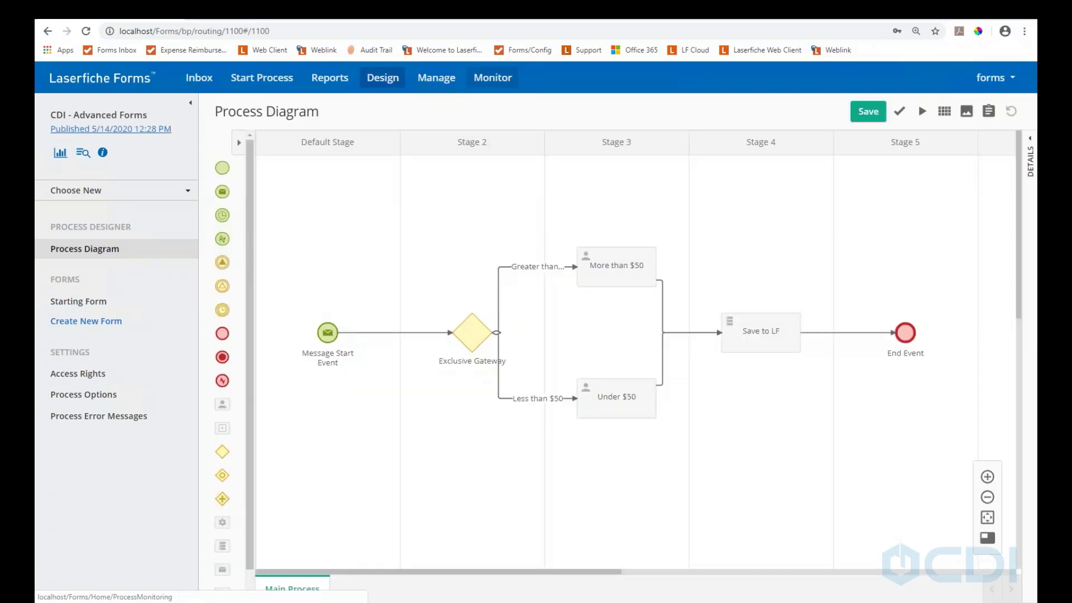
Bring up the choose-or-create process dialog and pick the Business Process Library
left_click(382, 78)
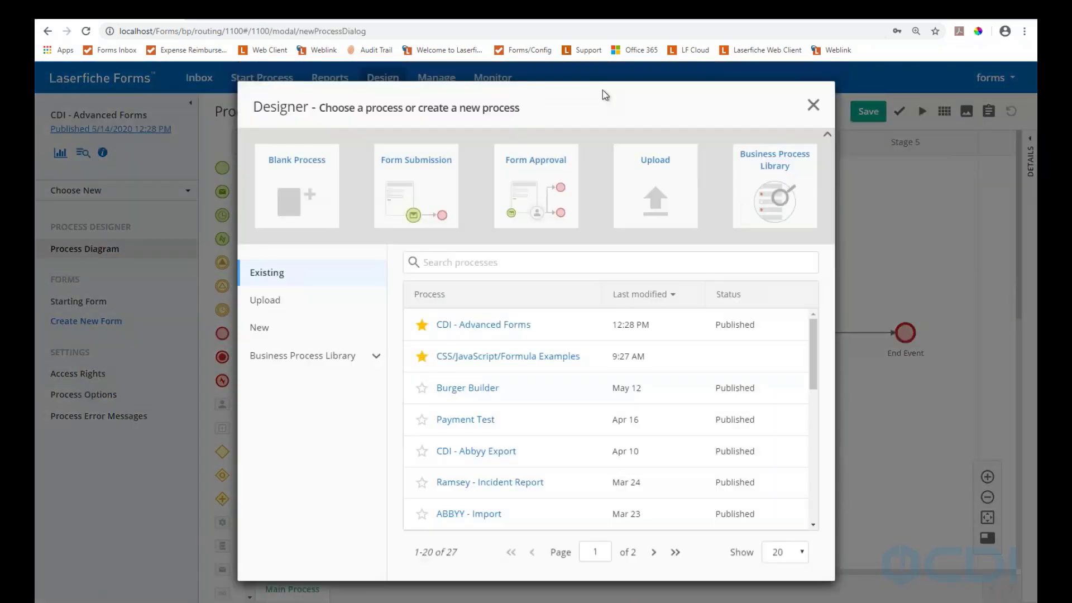
left_click(812, 105)
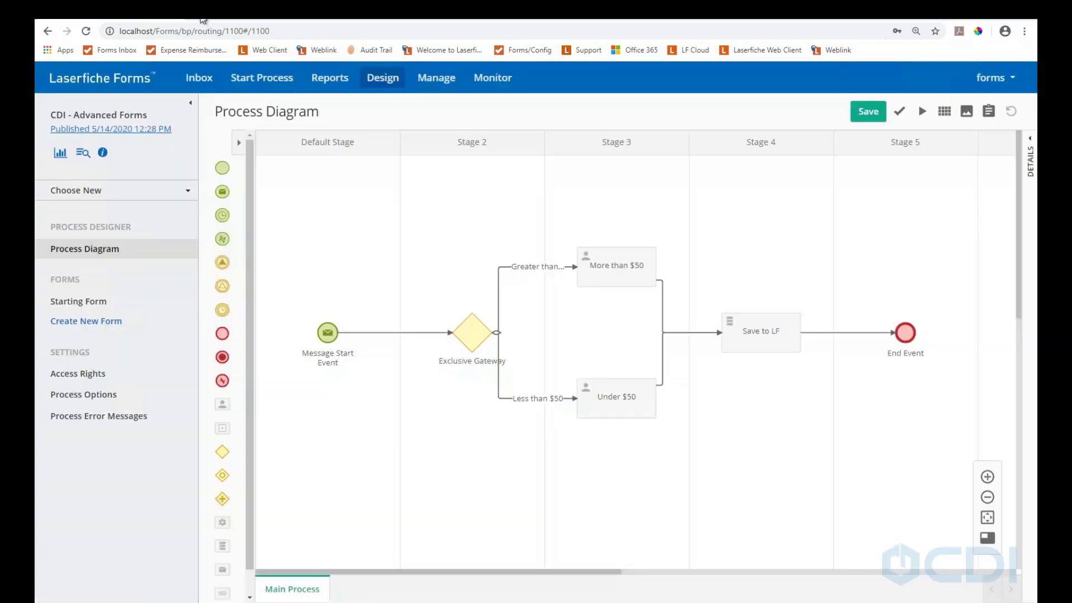
left_click(384, 81)
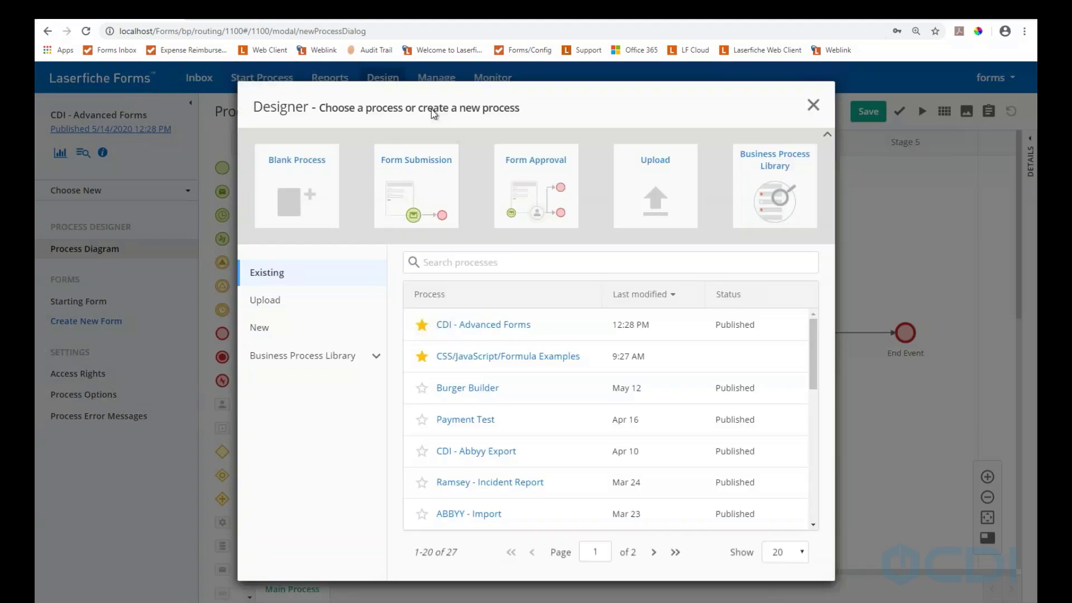
left_click(774, 184)
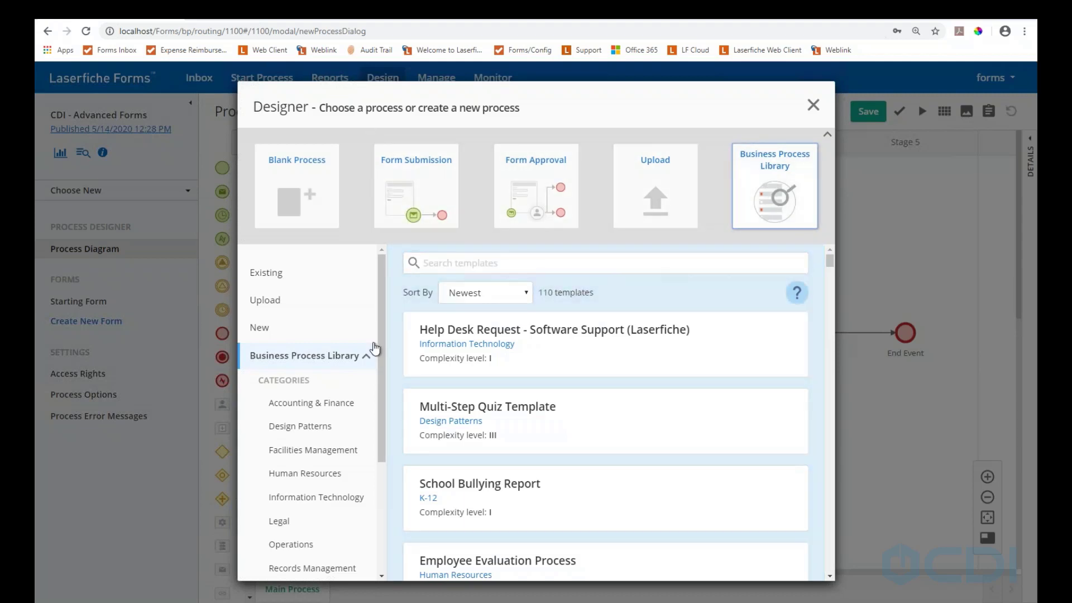
Scroll the library templates and view the CSS/JavaScript/Formula Examples template details
scroll(323, 390, "down", 3)
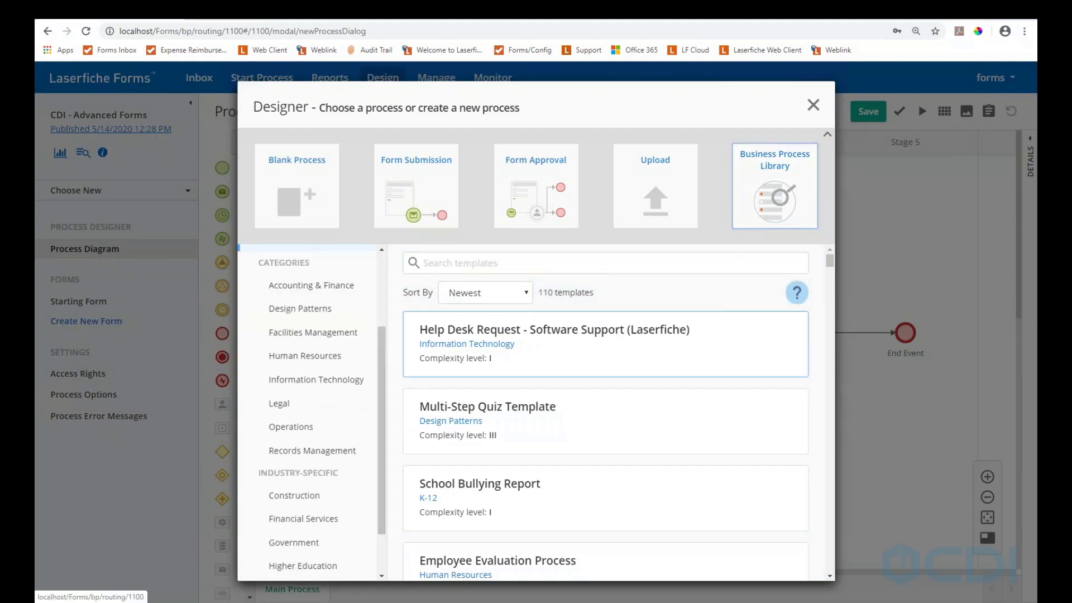
scroll(507, 386, "down", 2)
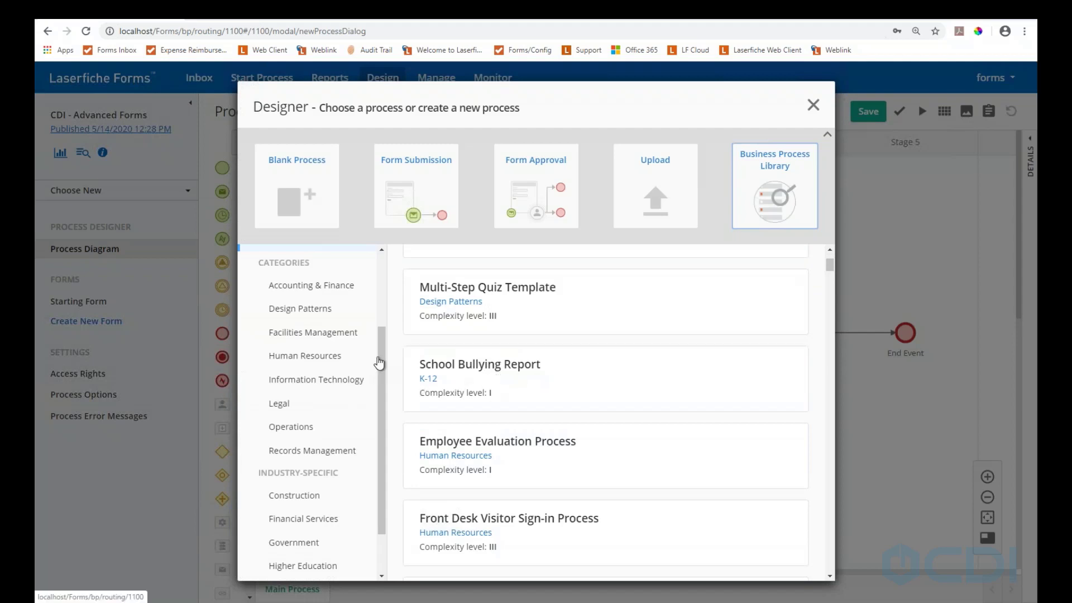
scroll(380, 352, "up", 3)
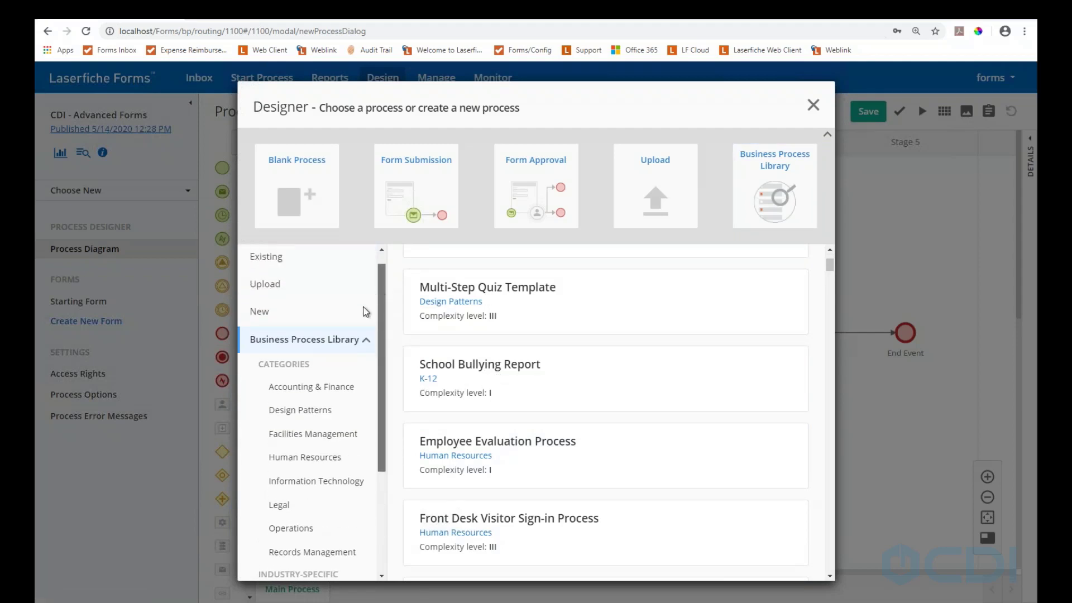
scroll(312, 355, "down", 3)
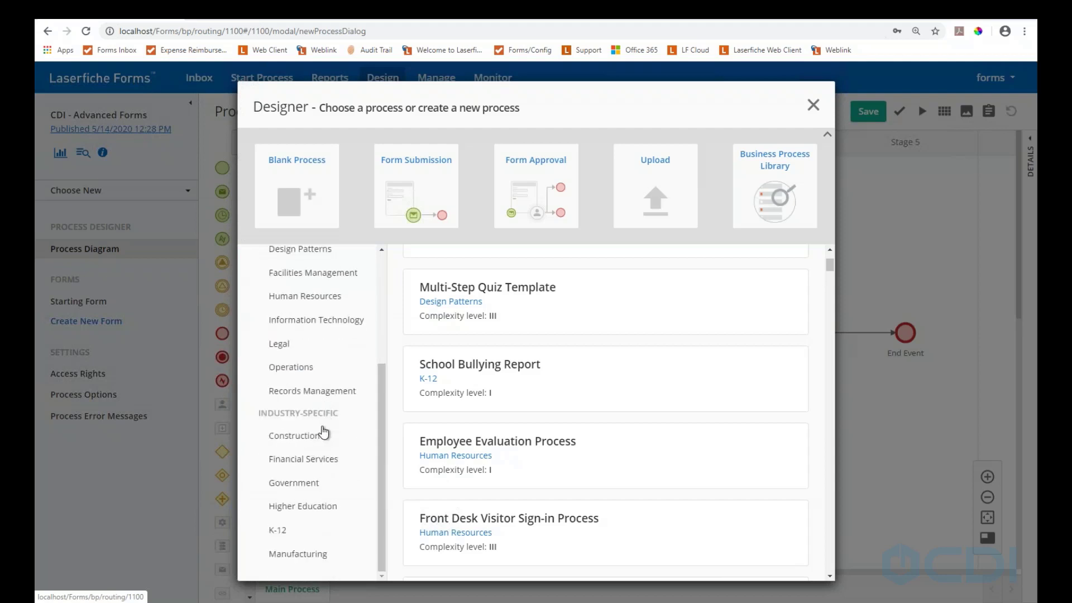
scroll(324, 432, "up", 1)
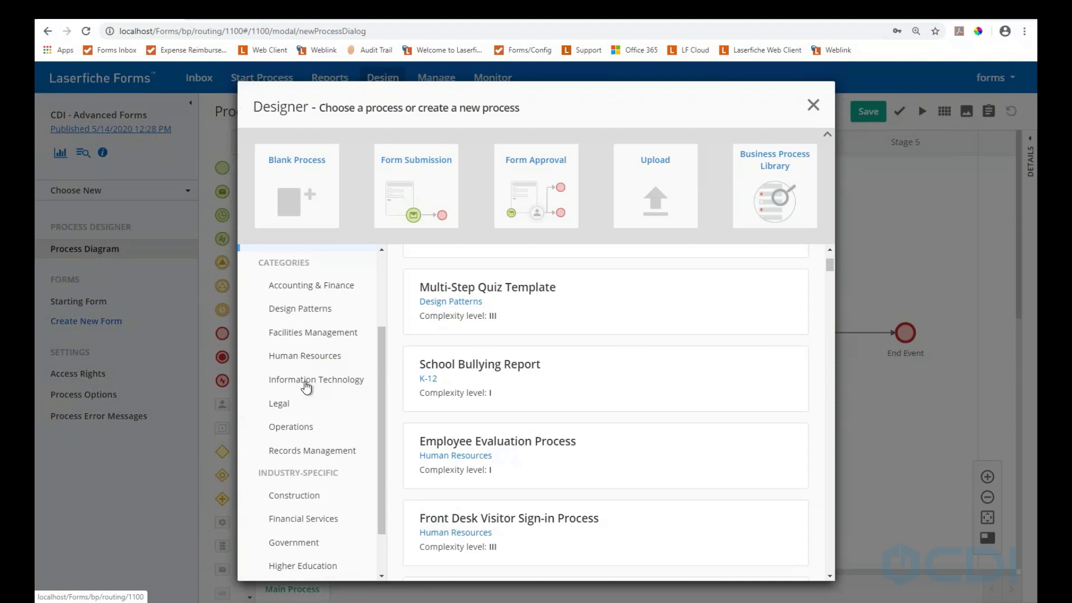
scroll(307, 387, "down", 1)
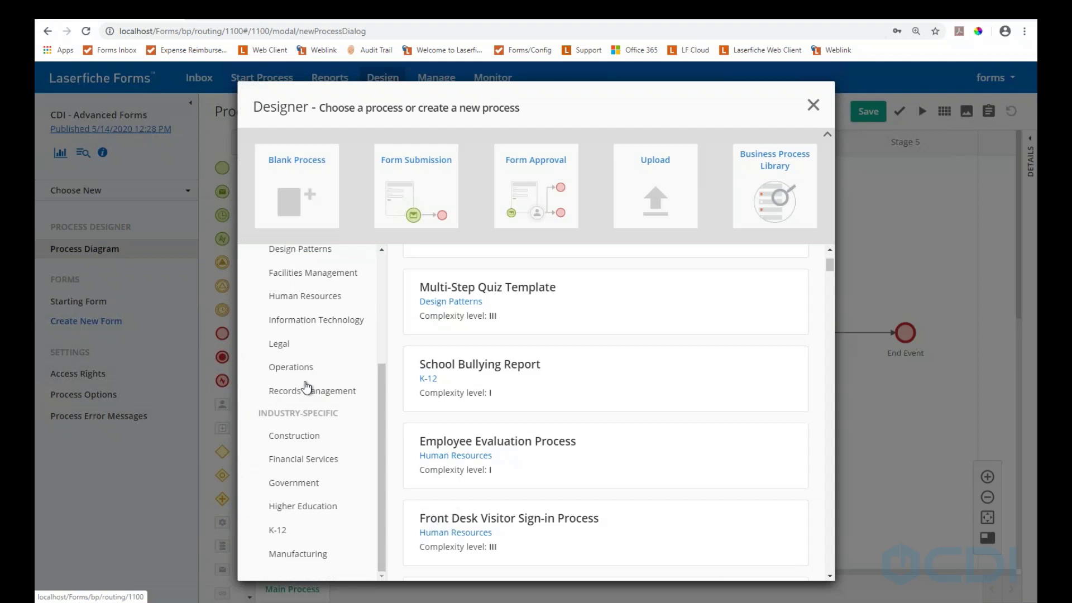
scroll(307, 387, "up", 3)
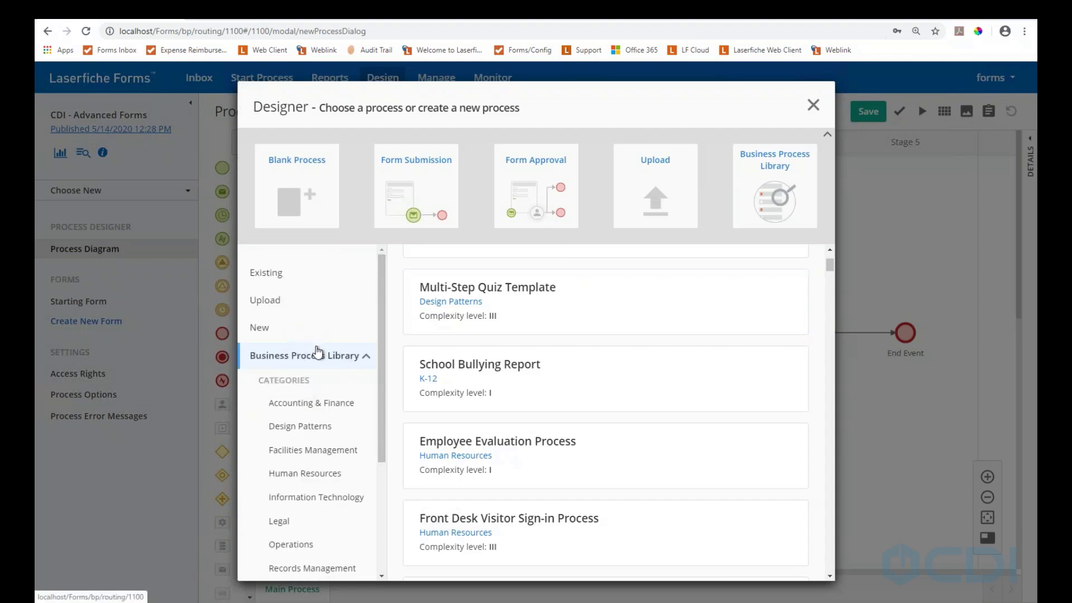
scroll(316, 352, "down", 3)
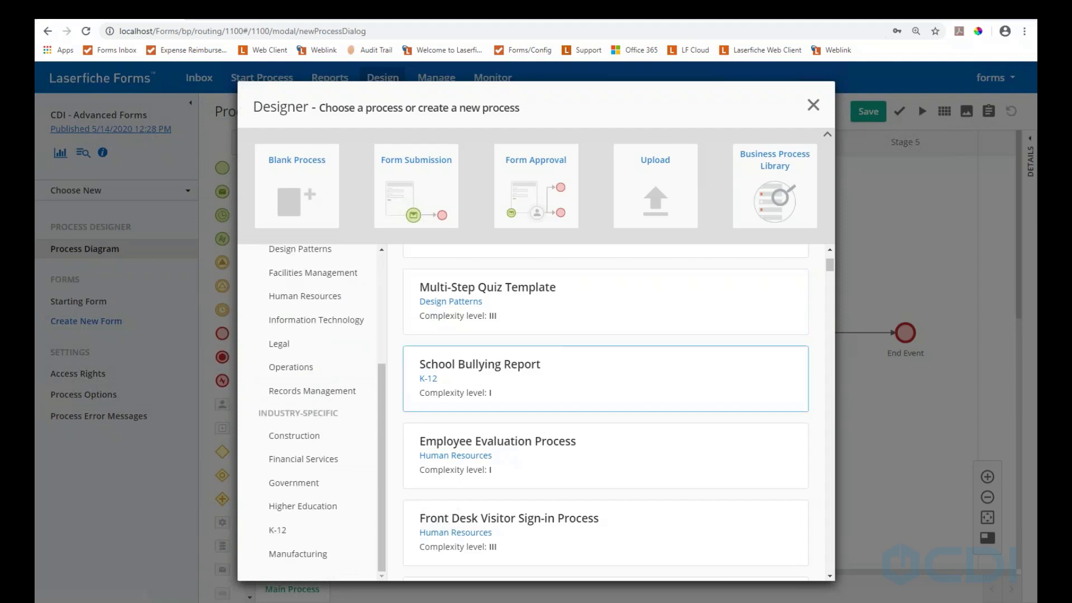
scroll(491, 282, "down", 4)
scroll(494, 309, "down", 5)
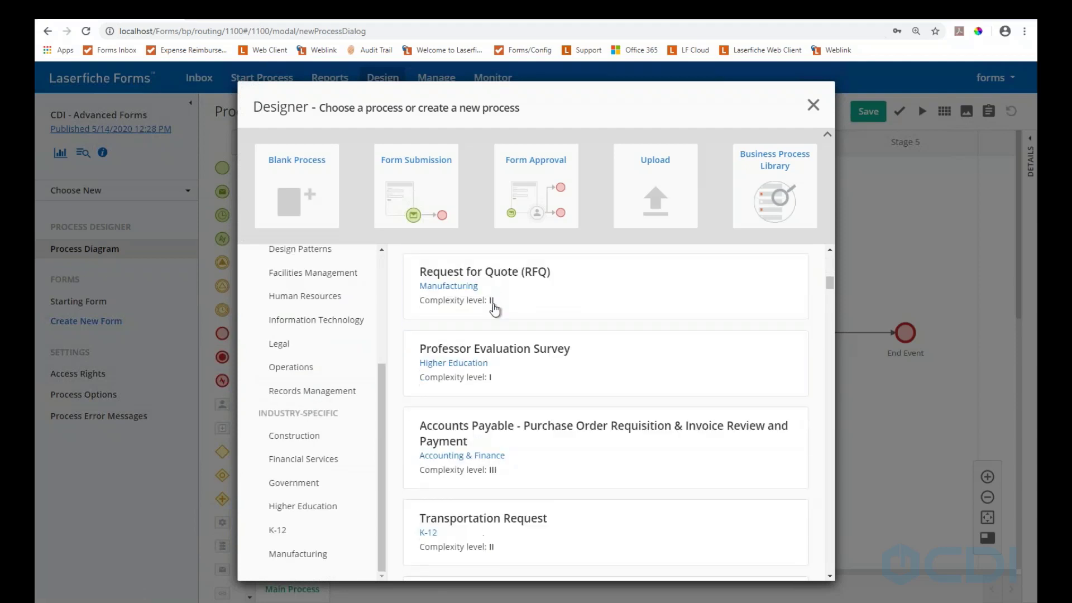
scroll(494, 308, "down", 4)
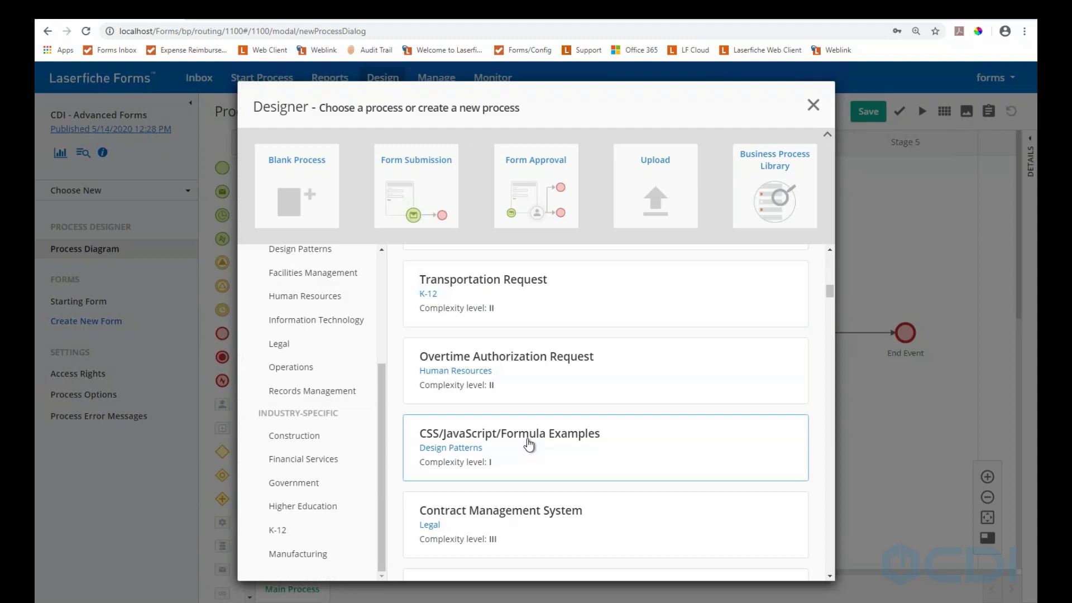
left_click(529, 443)
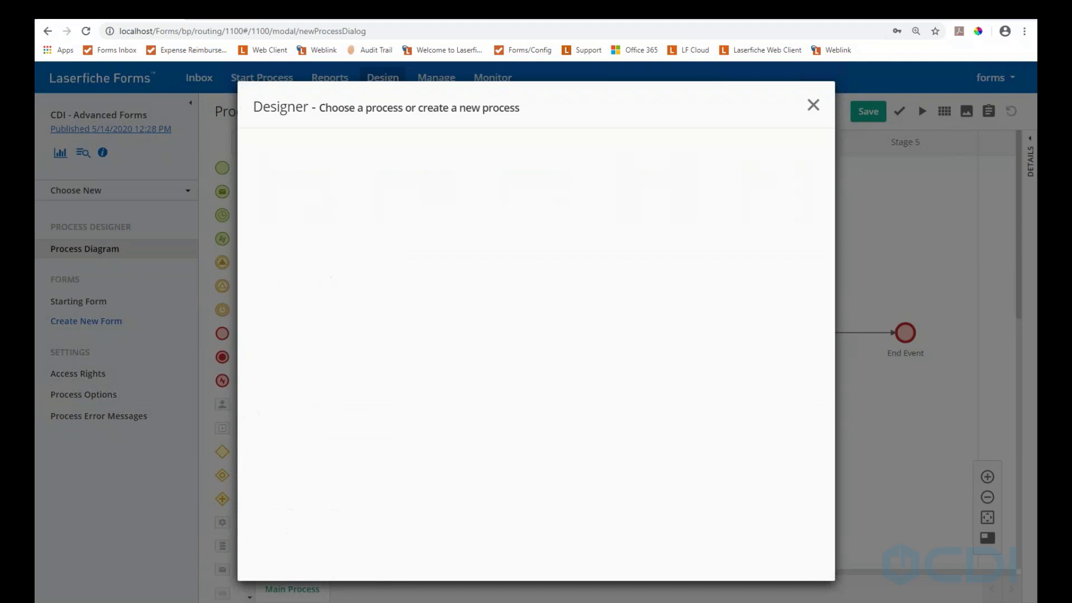
Close the Designer template dialog to return to the CDI - Advanced Forms diagram
left_click(816, 107)
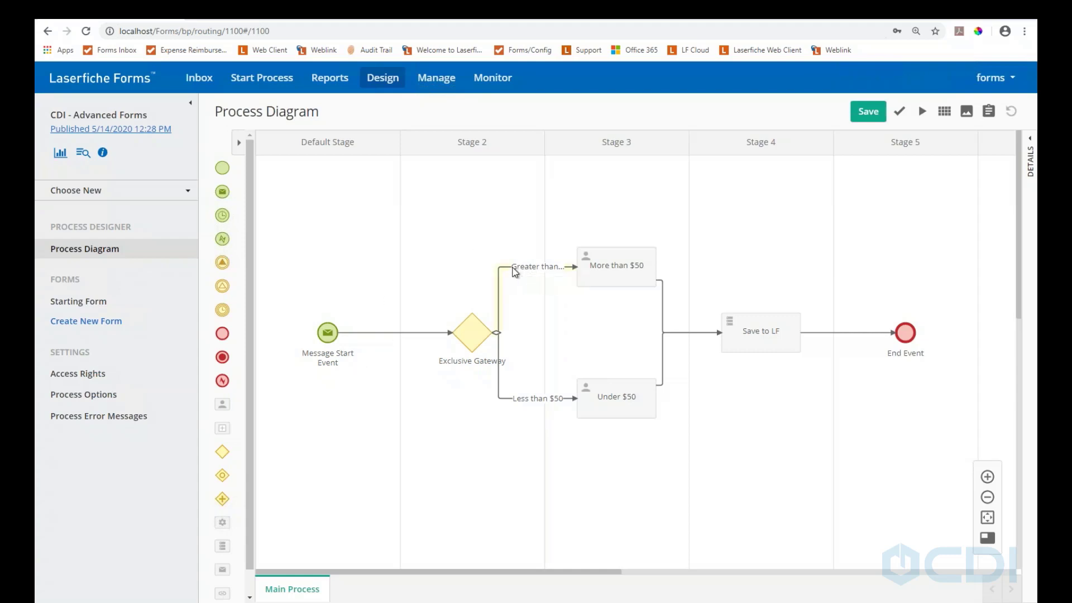
Select the Greater than $50 path and show its properties pane
right_click(514, 270)
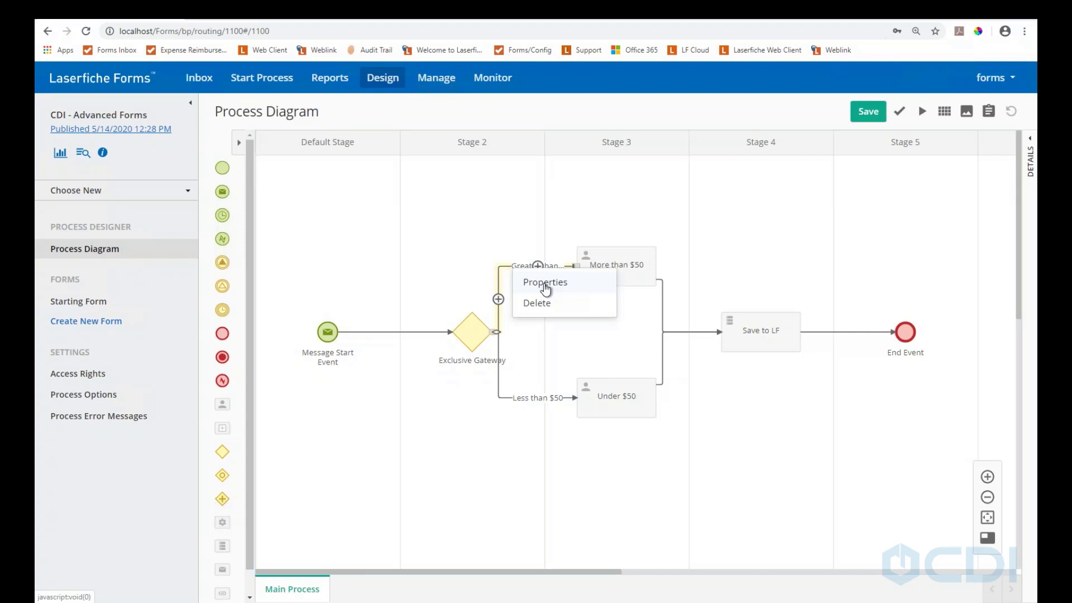
left_click(545, 282)
left_click(804, 282)
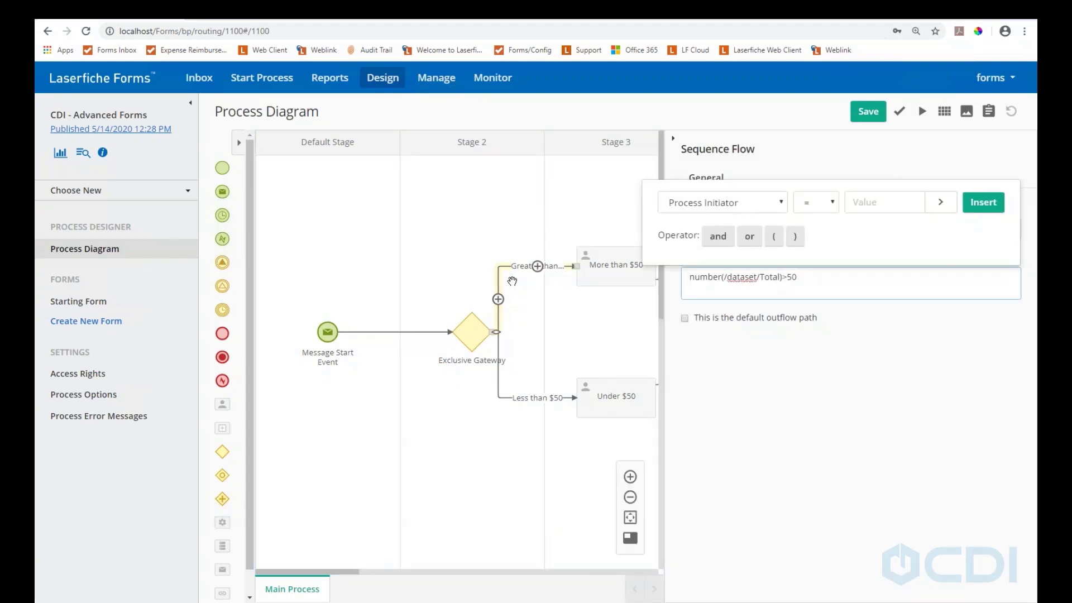
left_click(532, 219)
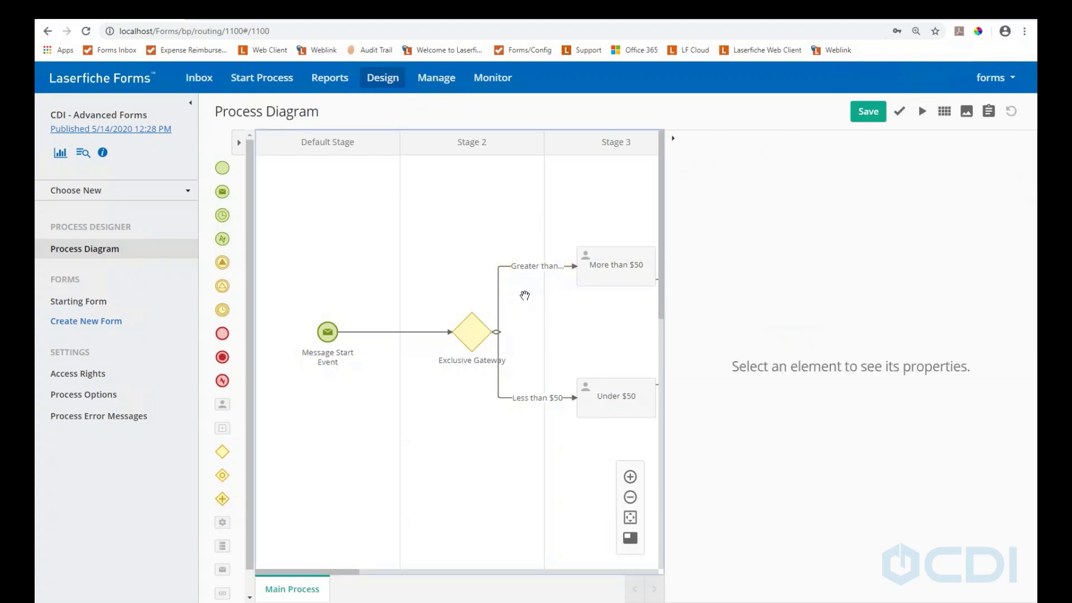
left_click(598, 263)
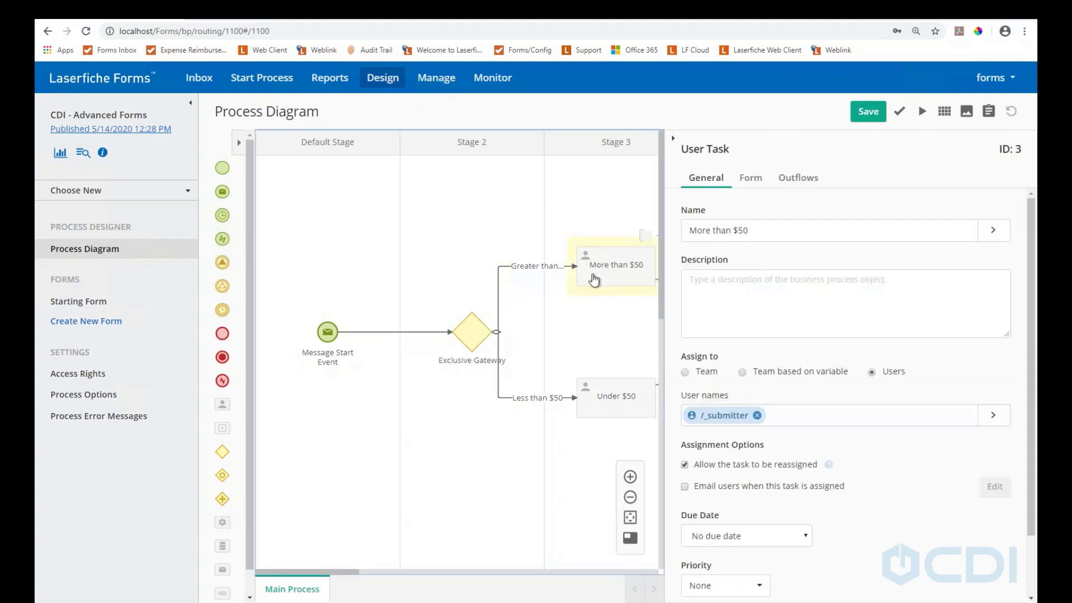
left_click(525, 265)
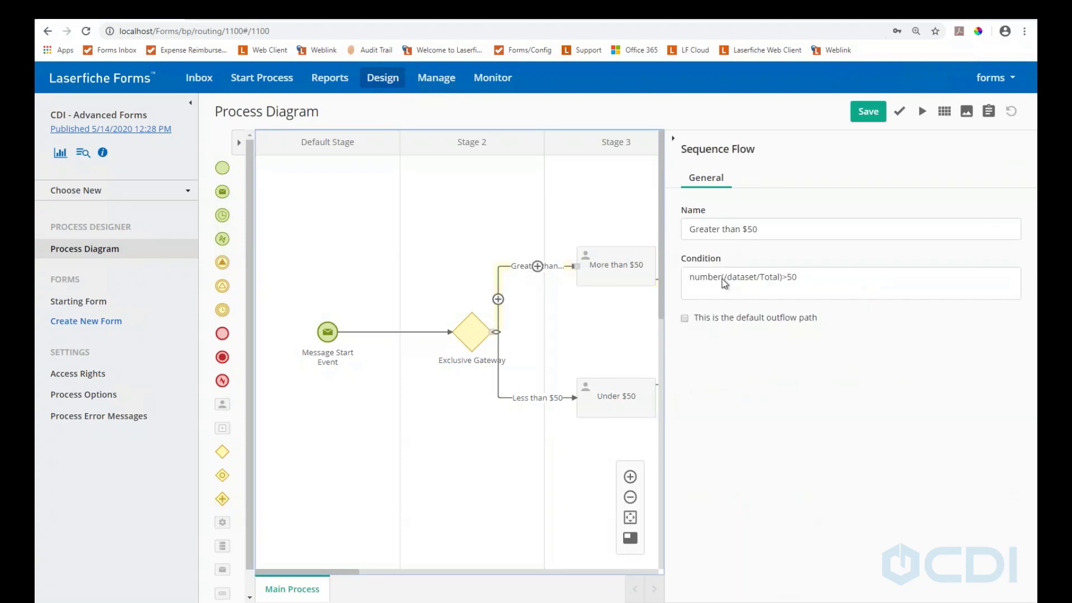
Explore the path's condition builder, trying field First_Name with equals, then close it
left_click(845, 277)
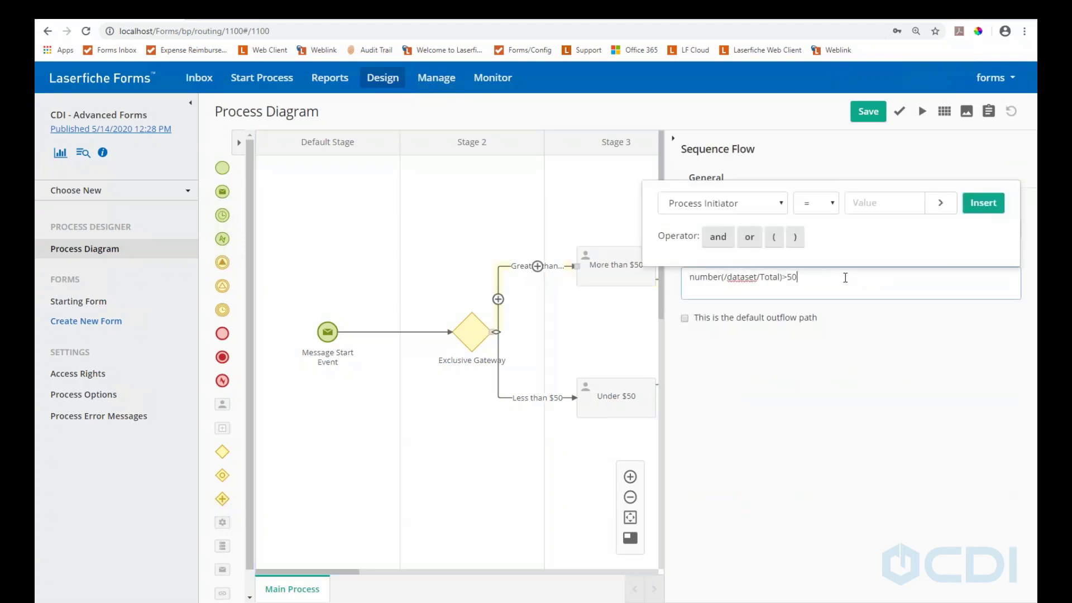
left_click(771, 202)
scroll(745, 312, "down", 3)
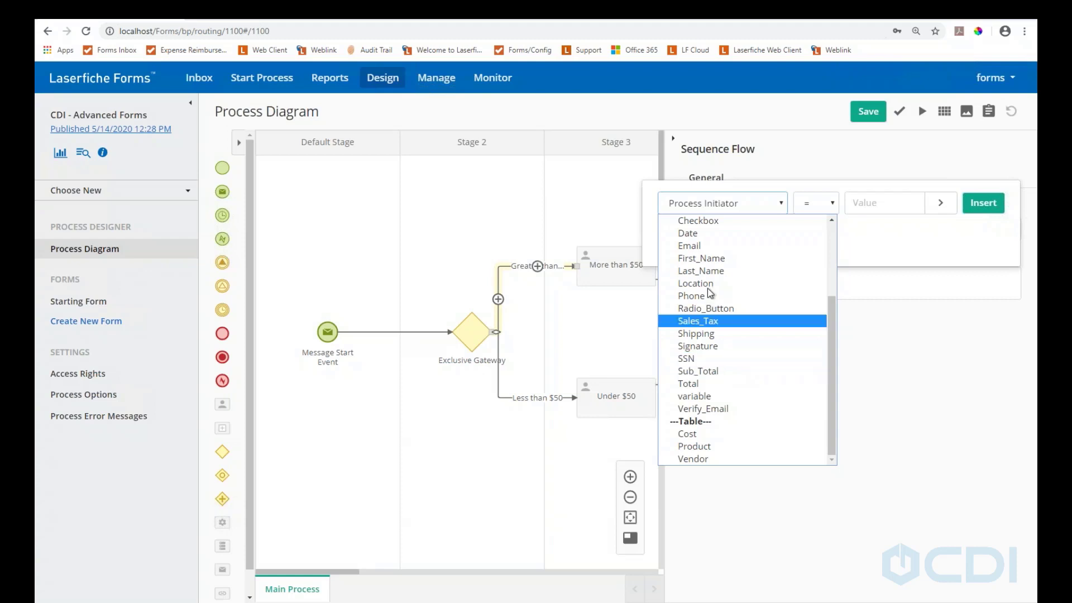
left_click(705, 258)
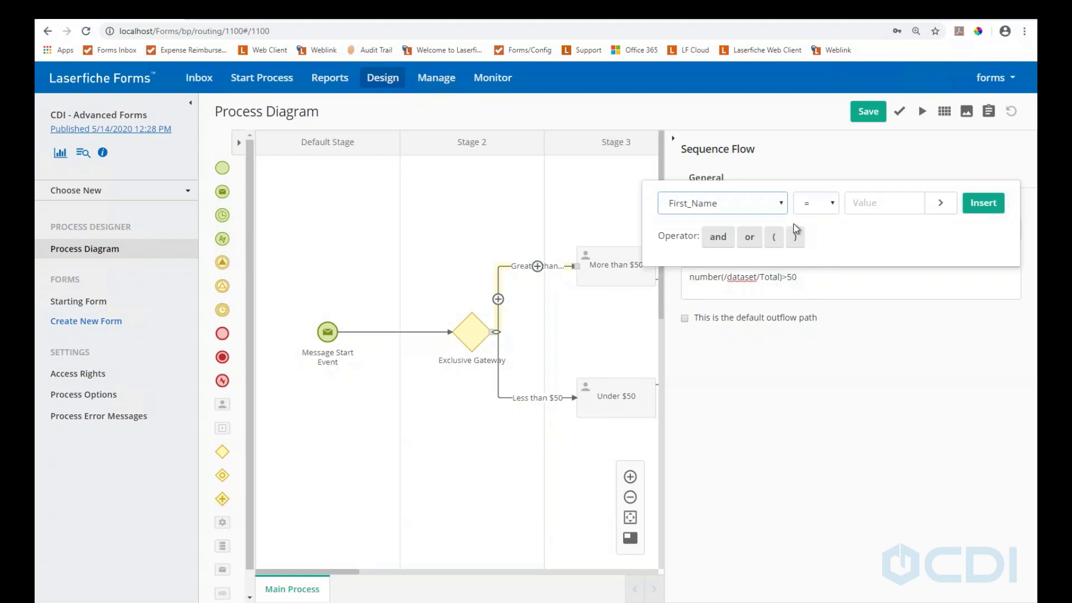
left_click(829, 206)
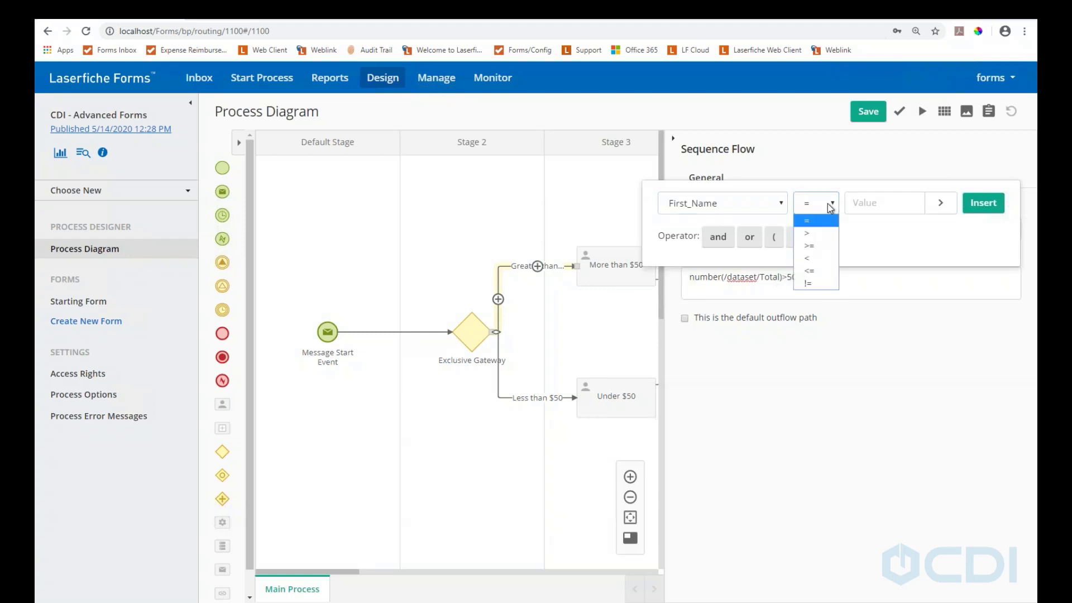
left_click(830, 218)
left_click(859, 206)
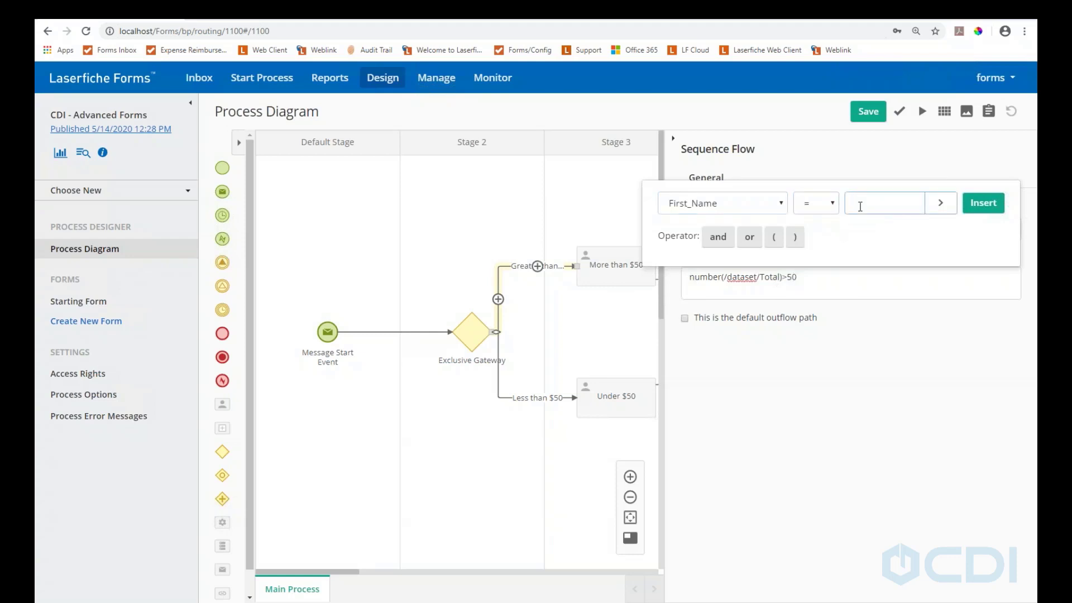
left_click(862, 349)
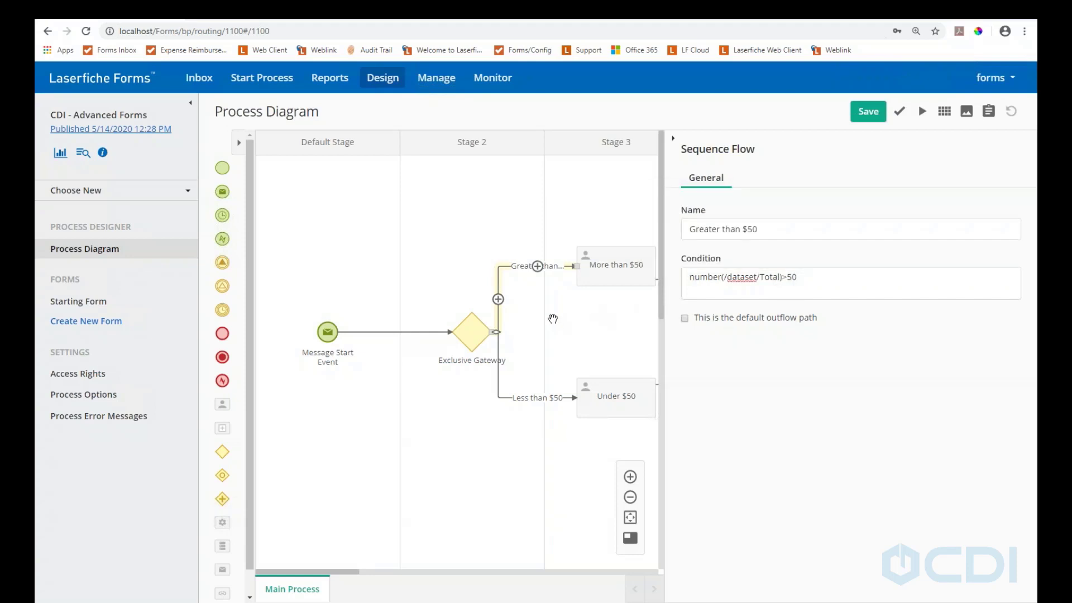
Open the Starting Form layout and edit the city skyline image block's HTML content
left_click(66, 302)
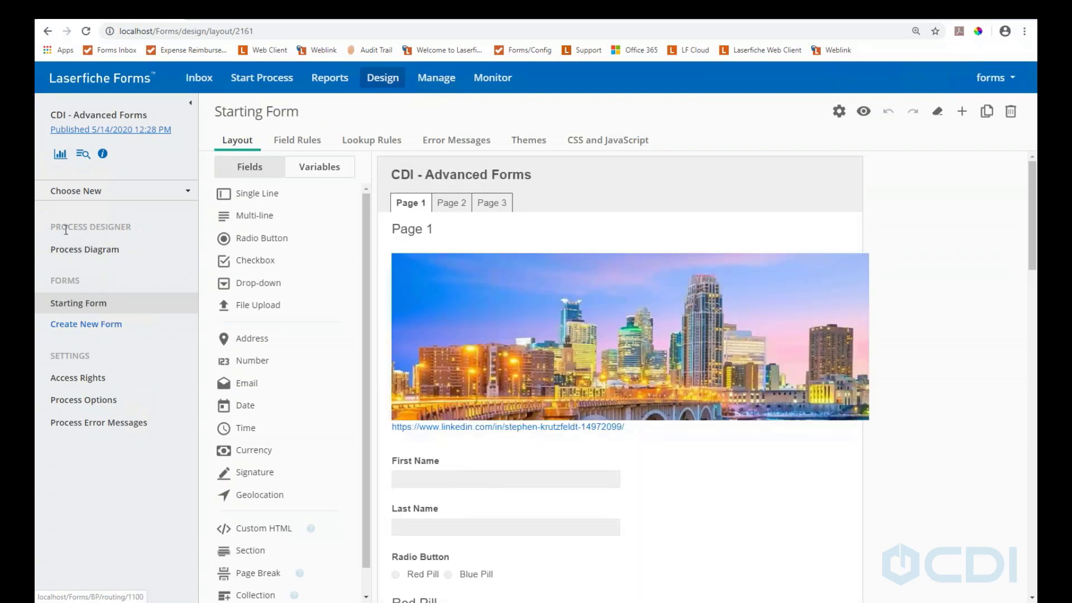
left_click(544, 255)
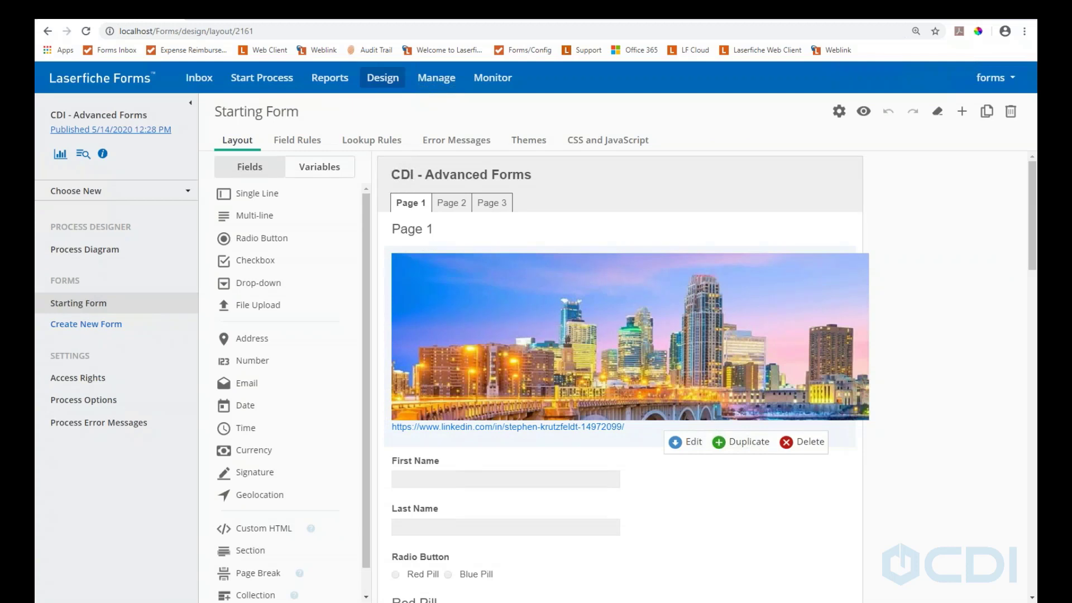
left_click(673, 440)
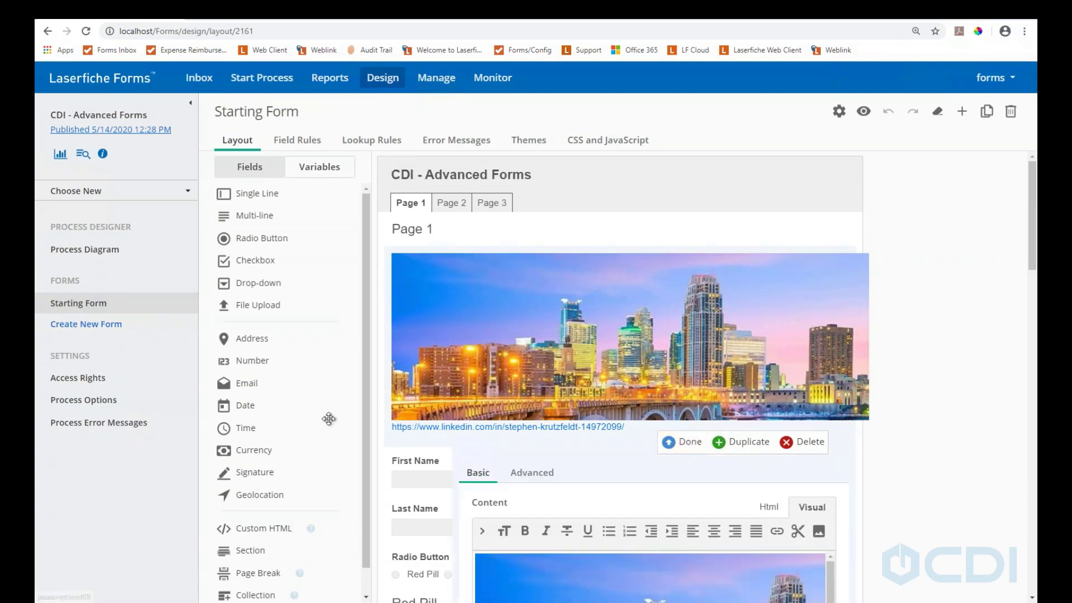
scroll(303, 385, "down", 1)
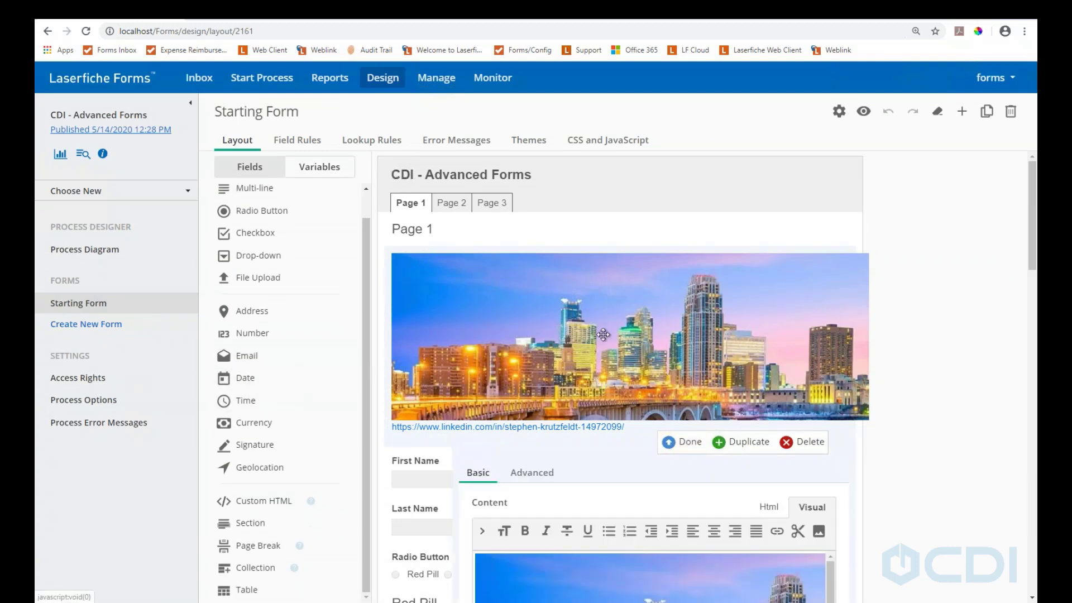
scroll(665, 467, "down", 2)
scroll(665, 468, "down", 1)
scroll(920, 512, "down", 4)
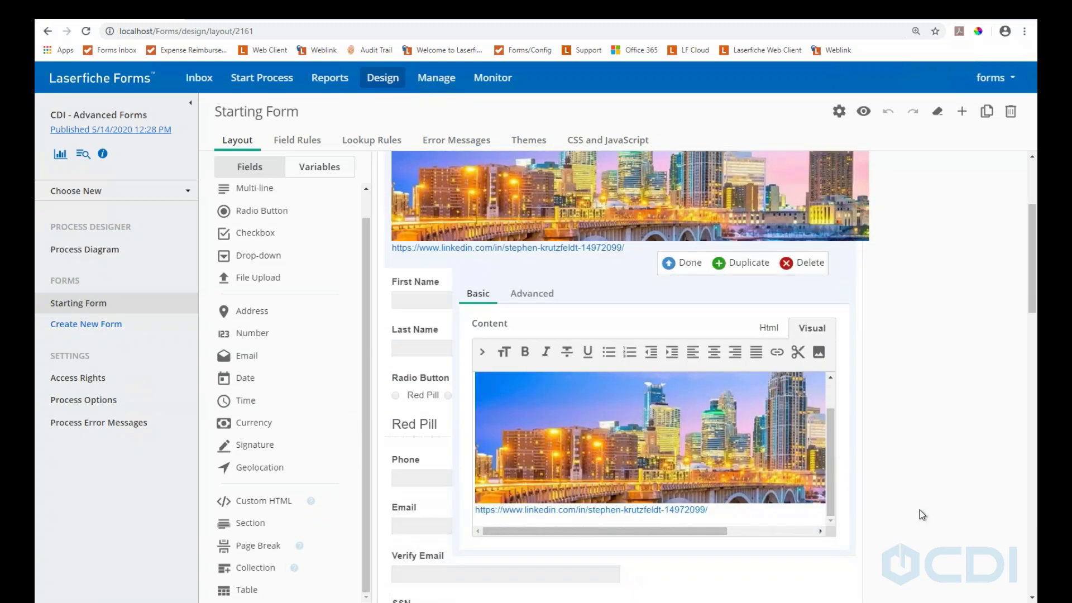
scroll(691, 291, "up", 1)
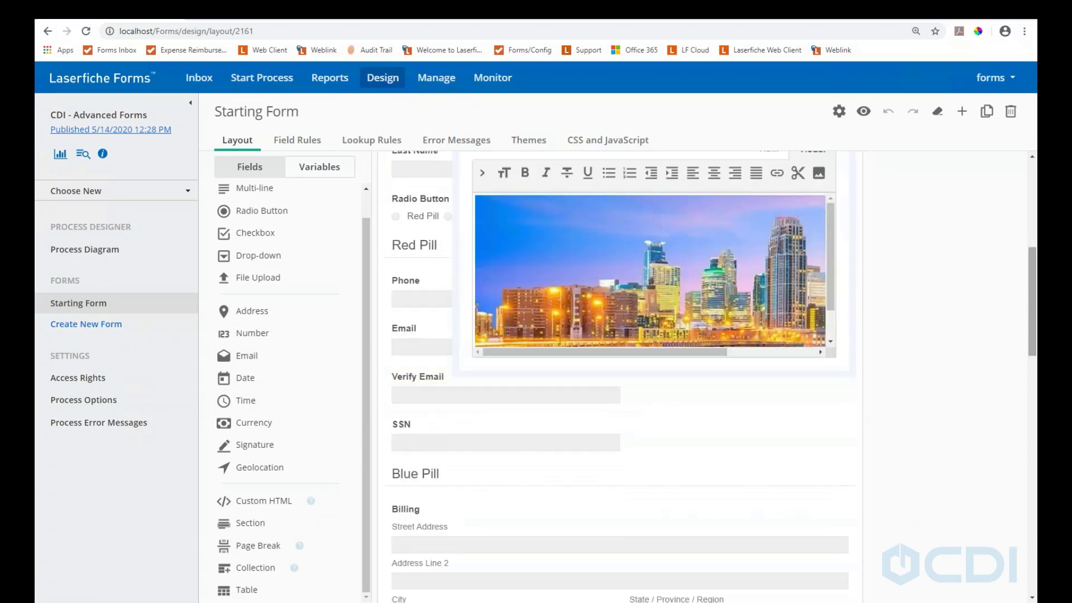
scroll(896, 234, "up", 2)
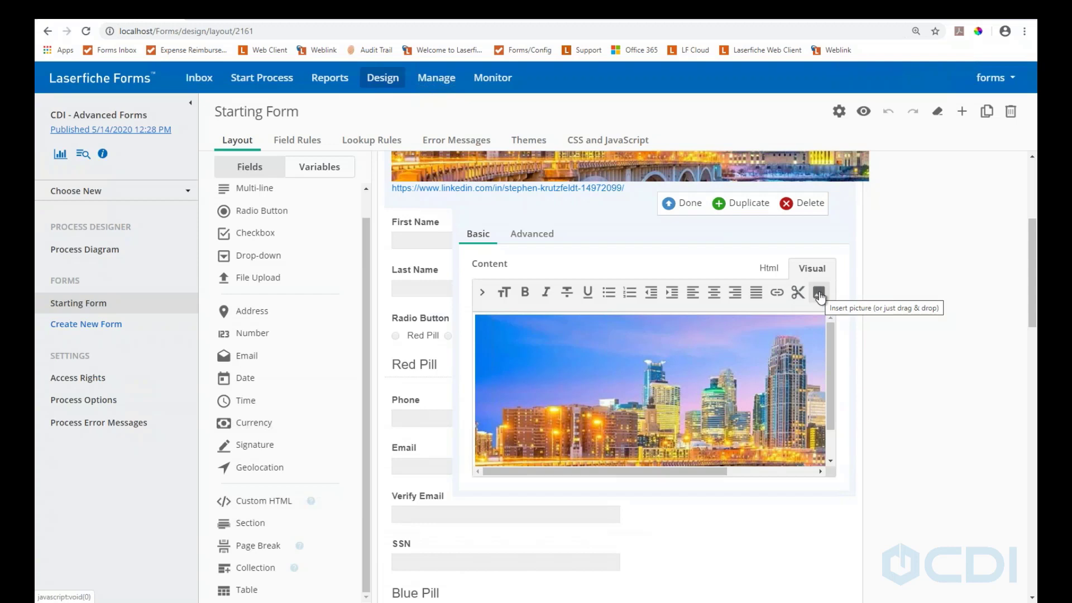
View the skyline image block's HTML source, then return to its Visual view
left_click(771, 270)
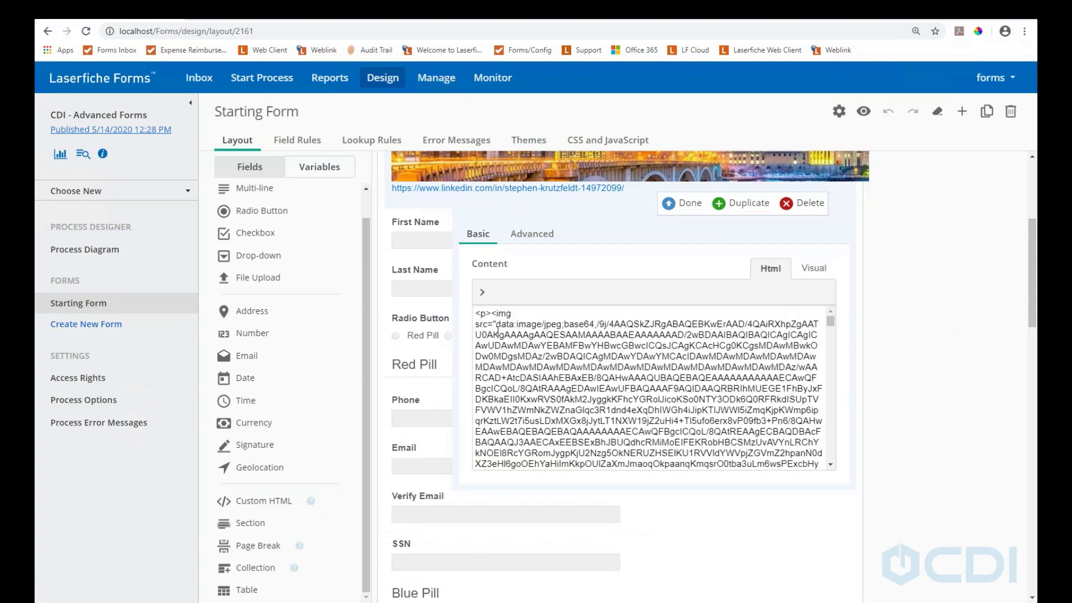
left_click_drag(830, 325, 806, 270)
left_click(808, 269)
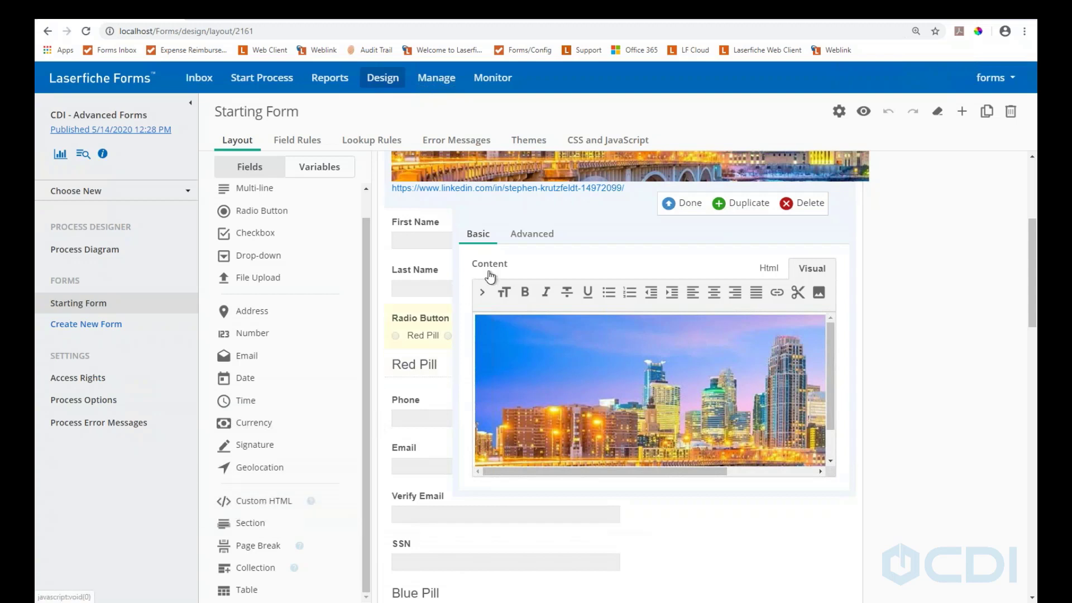
Close the image editor, briefly follow its profile link, then reopen and close the editor
left_click(672, 205)
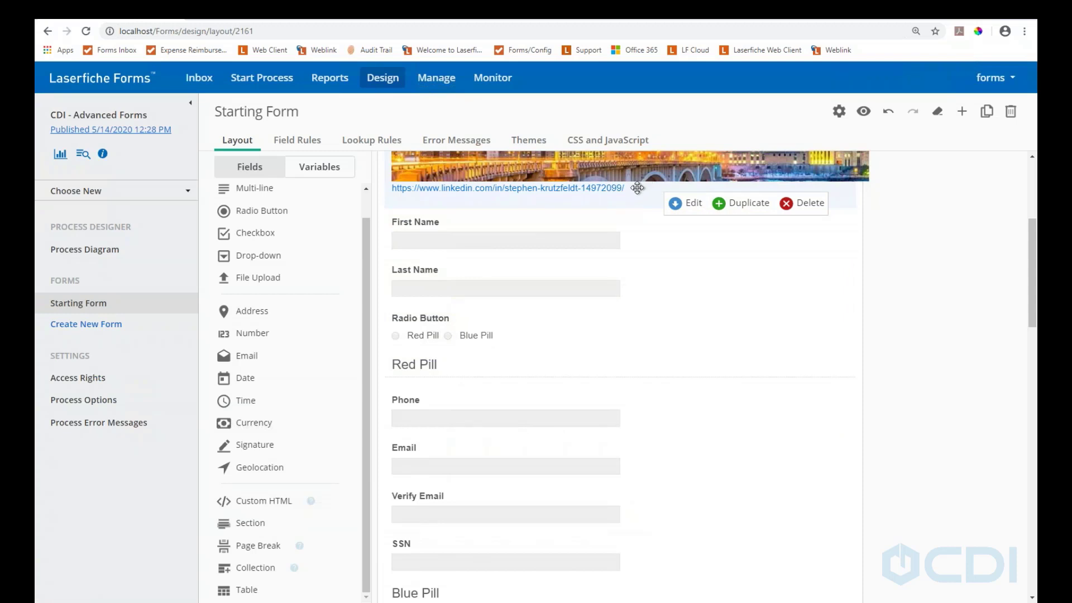
left_click(575, 189)
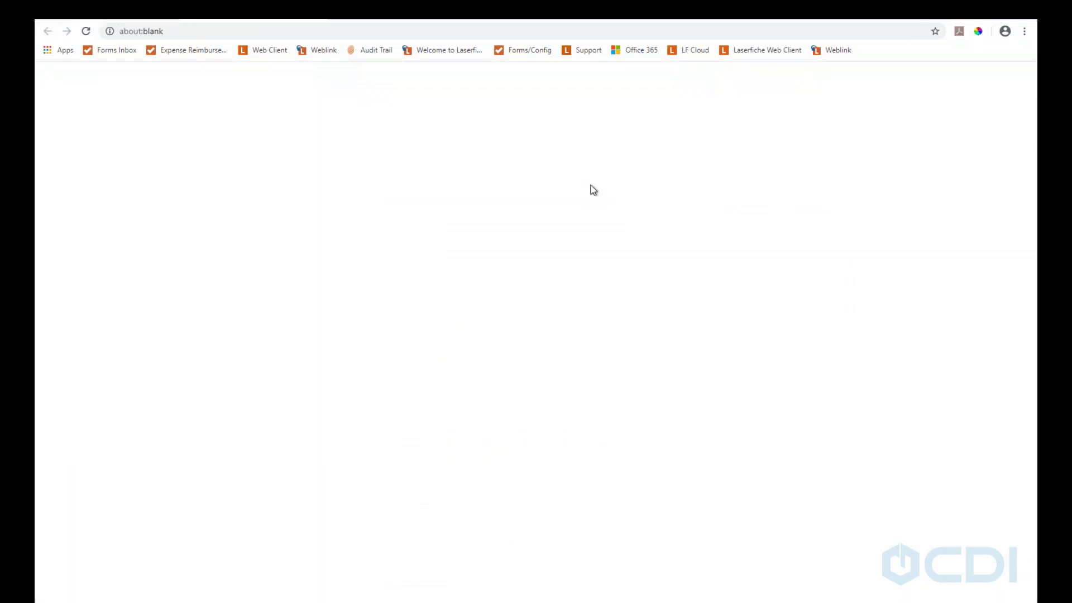
left_click(316, 12)
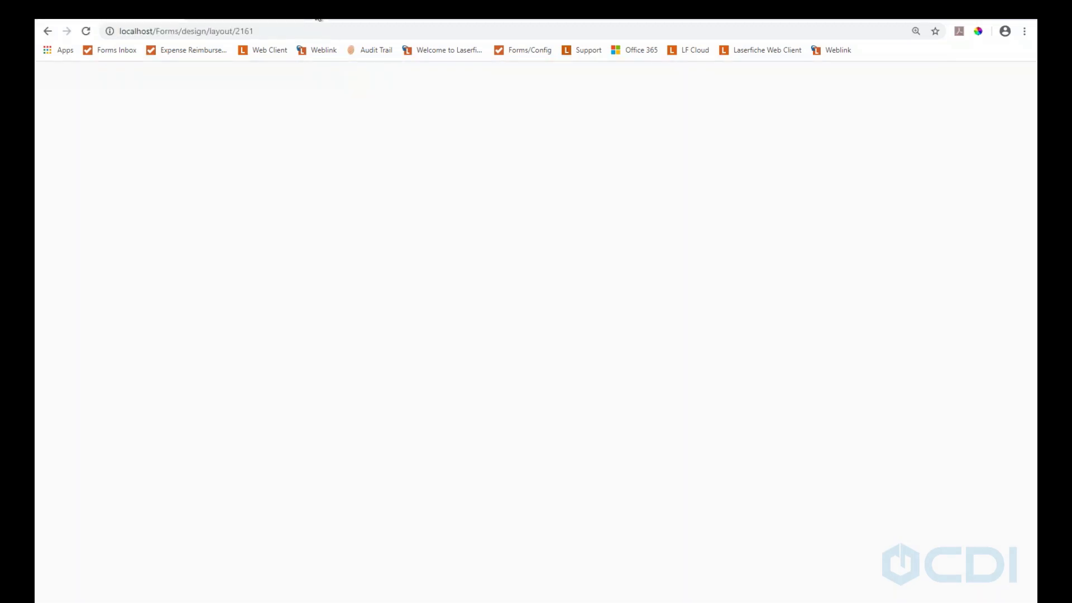
left_click(694, 203)
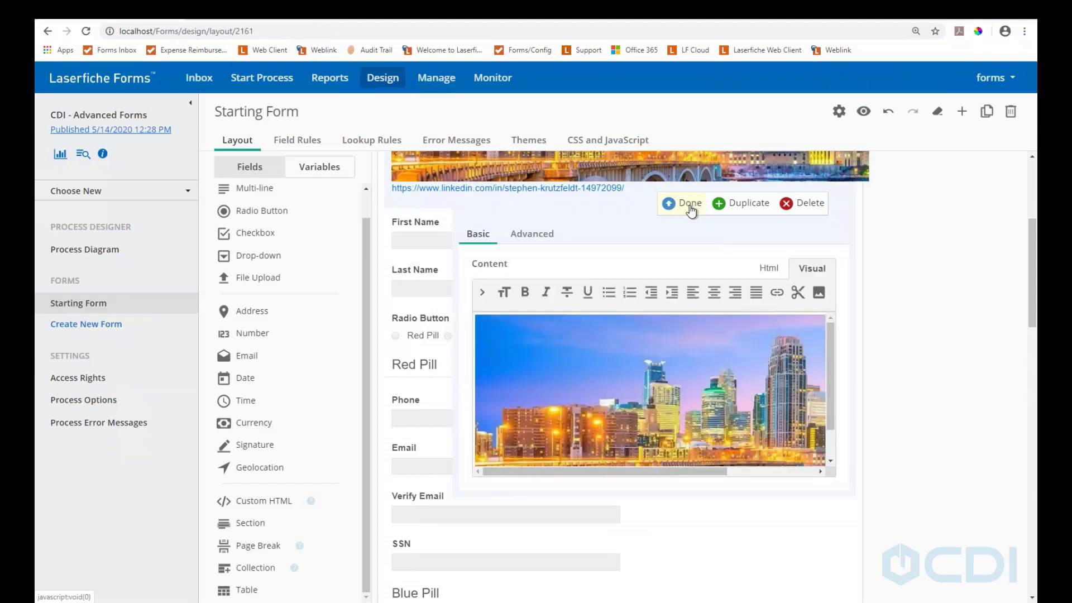
left_click(668, 203)
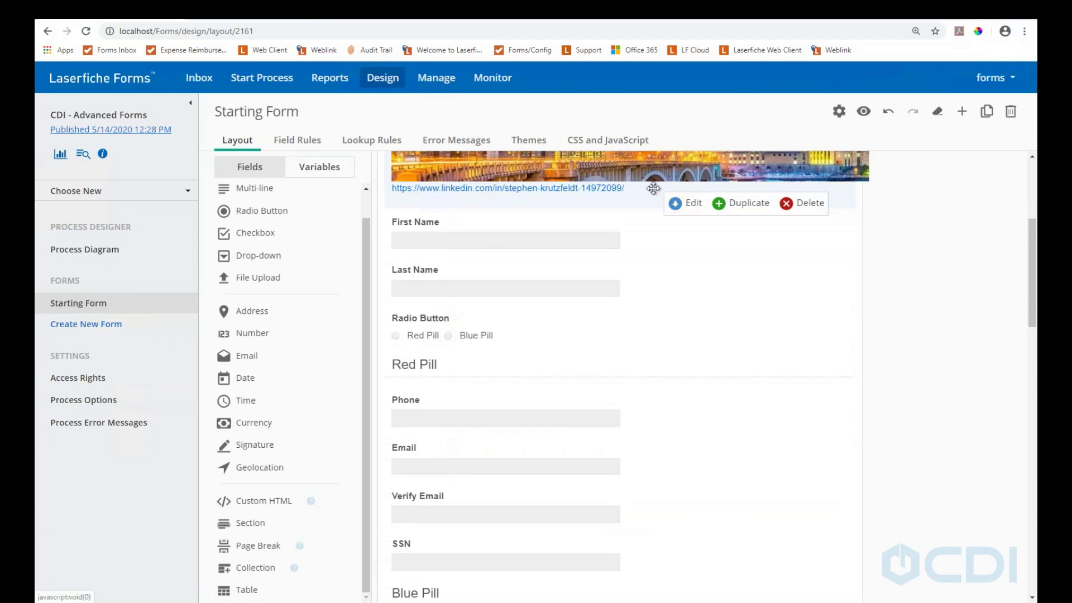
left_click(681, 211)
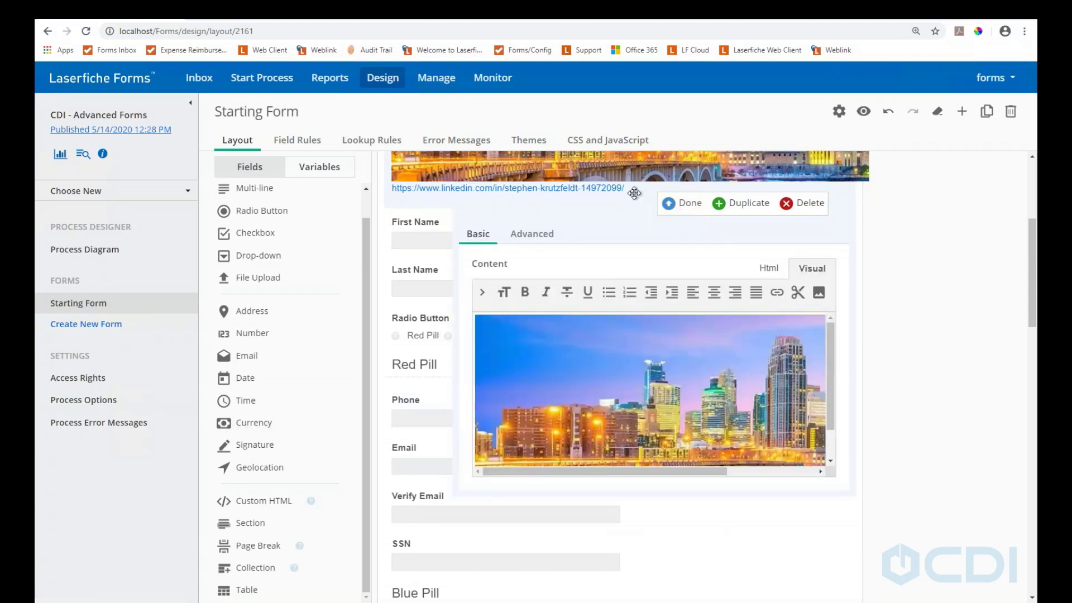
left_click(690, 204)
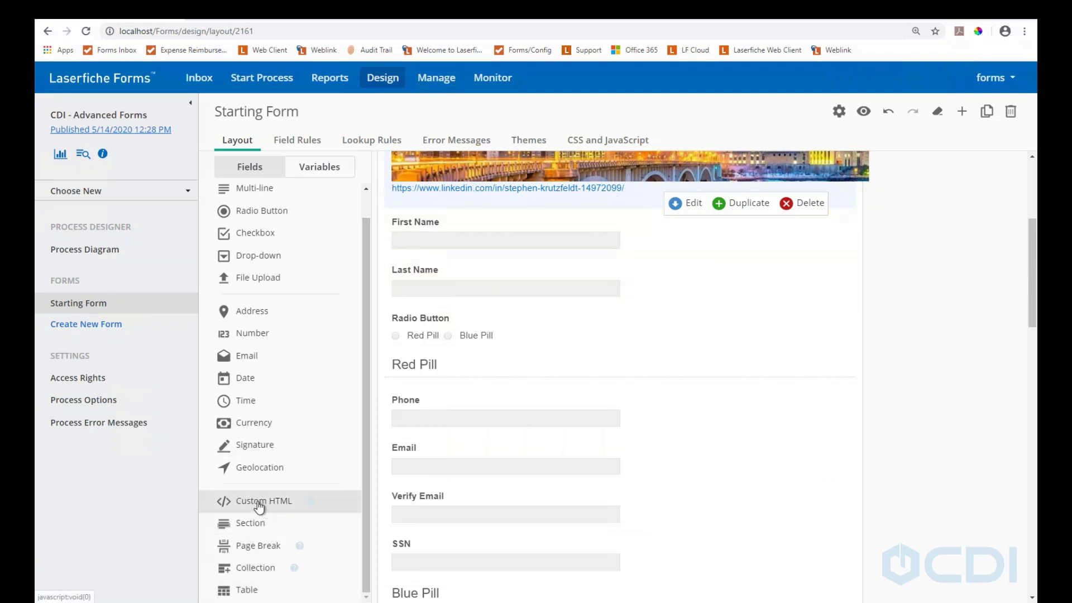
Place a Custom HTML block above First Name and replace its placeholder with 'Hello Wolrld'
left_click_drag(259, 506, 432, 211)
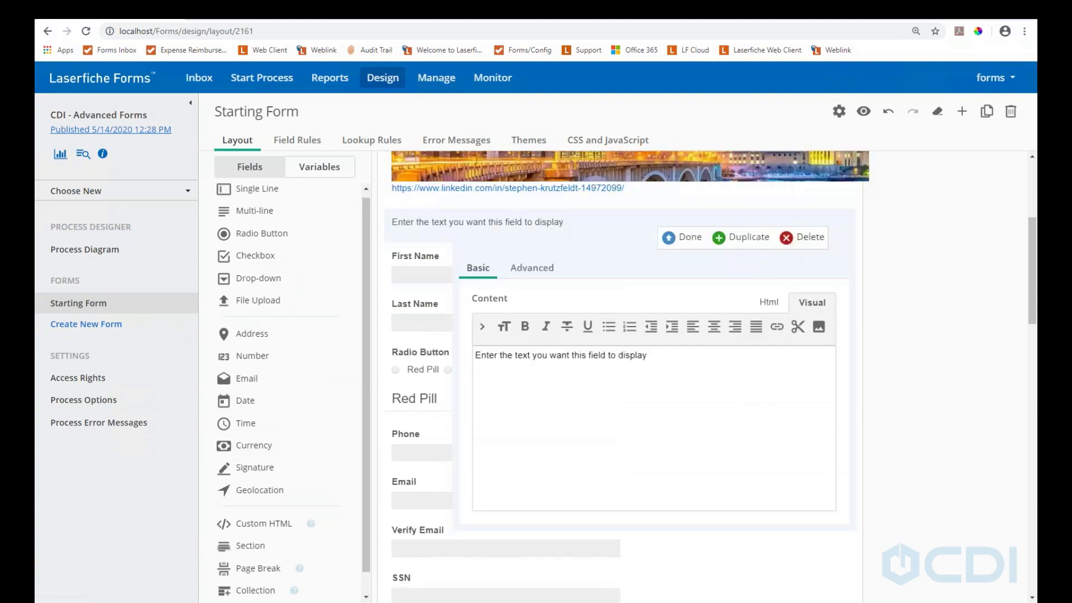
left_click(776, 327)
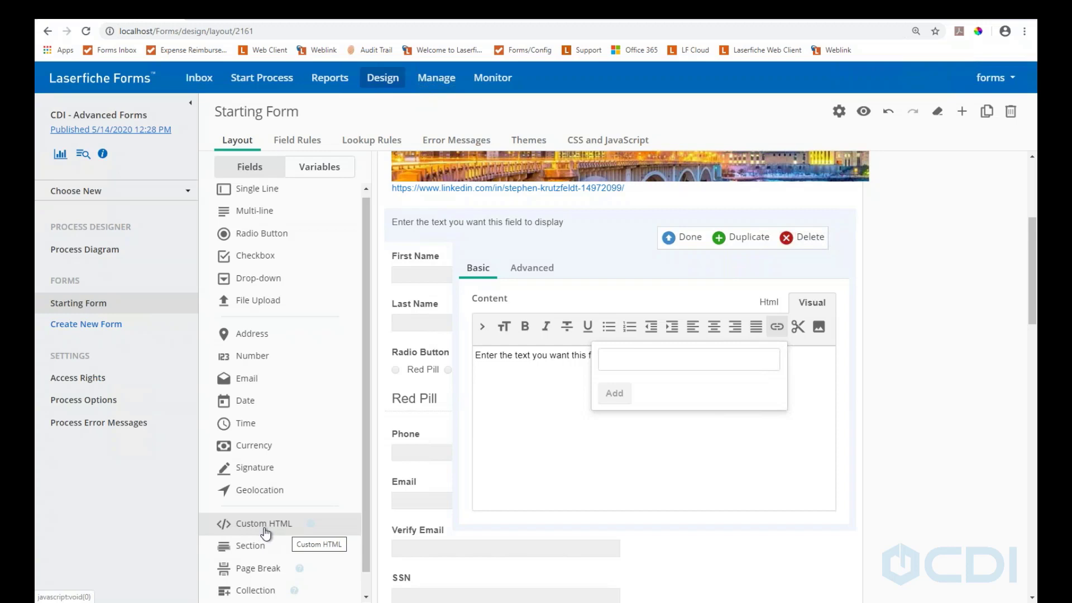
left_click(555, 407)
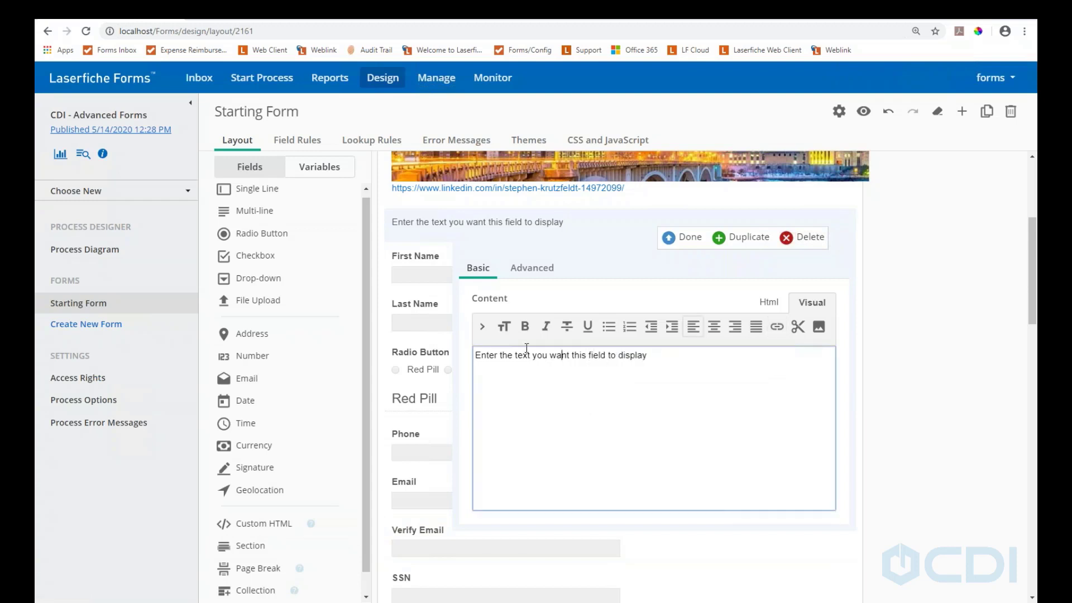
left_click_drag(657, 358, 472, 360)
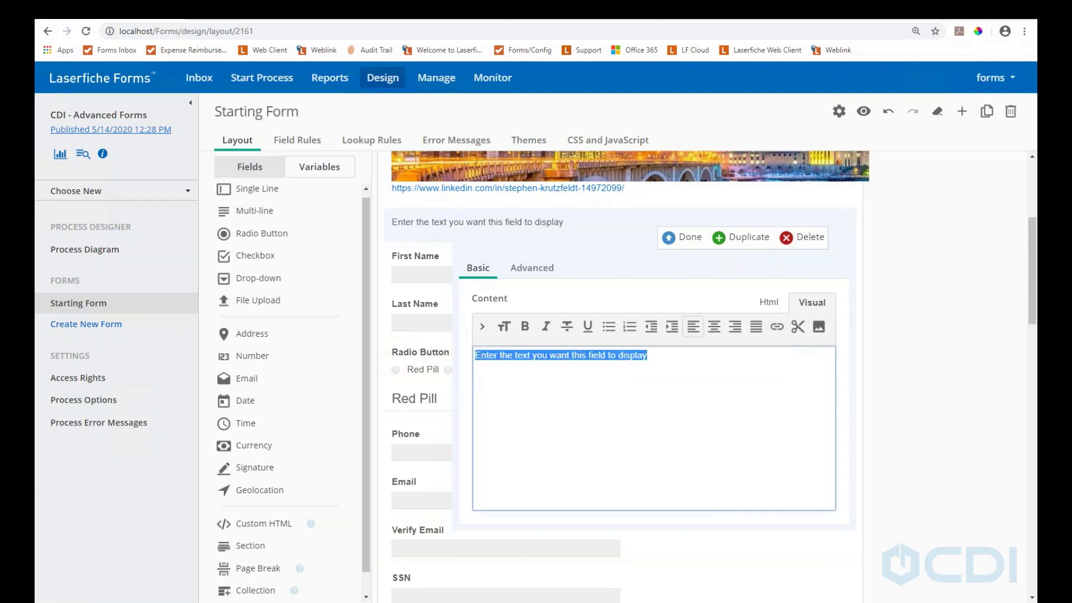
type("Hello")
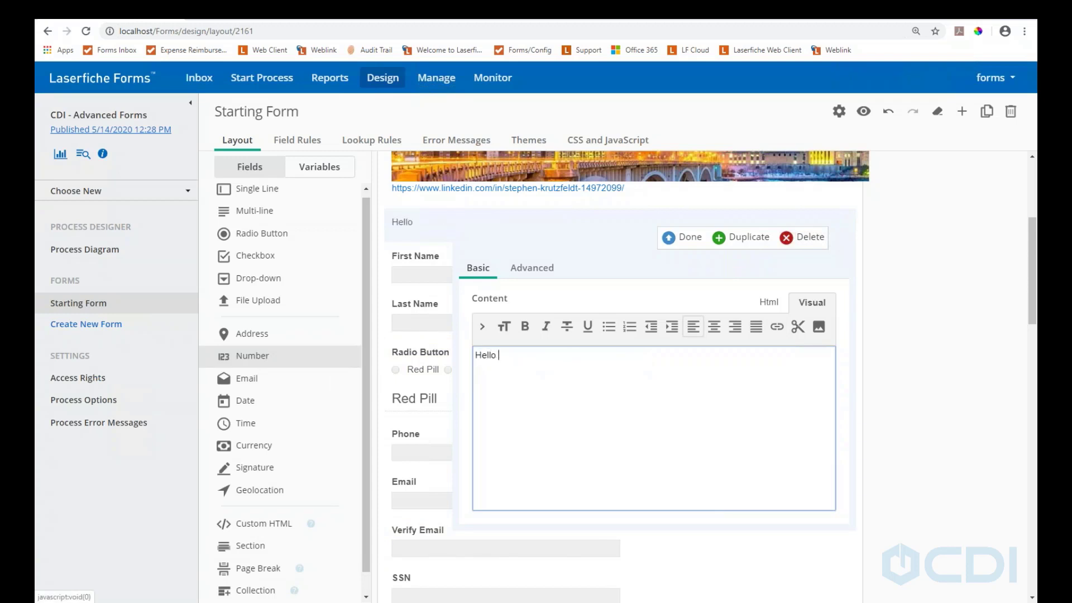
type(" Wolrld")
Check the block's Html and Advanced tabs, then finish editing it
left_click(768, 301)
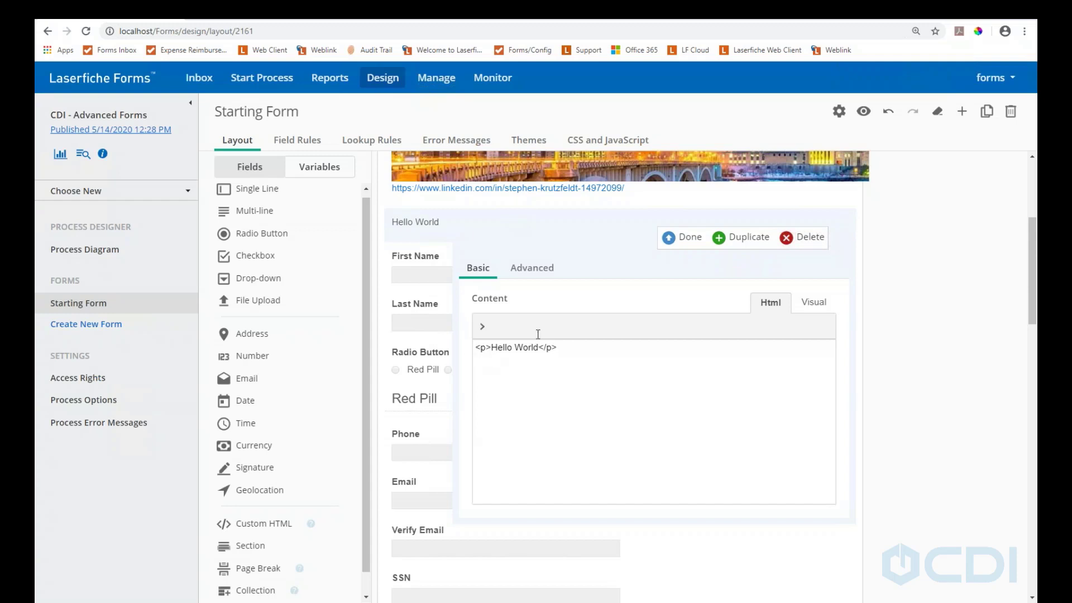
left_click(534, 272)
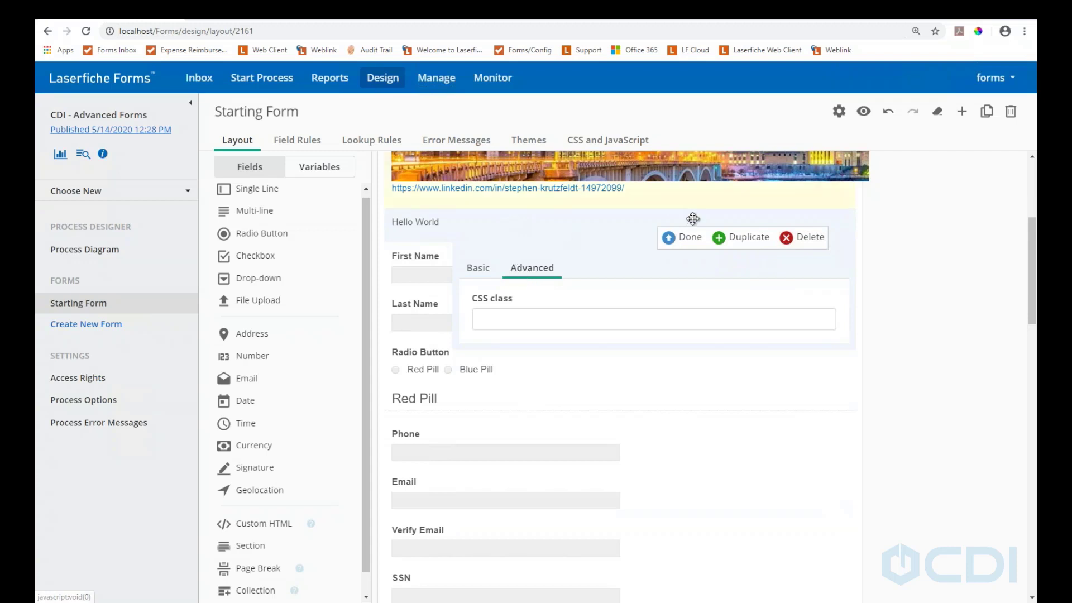
left_click(691, 241)
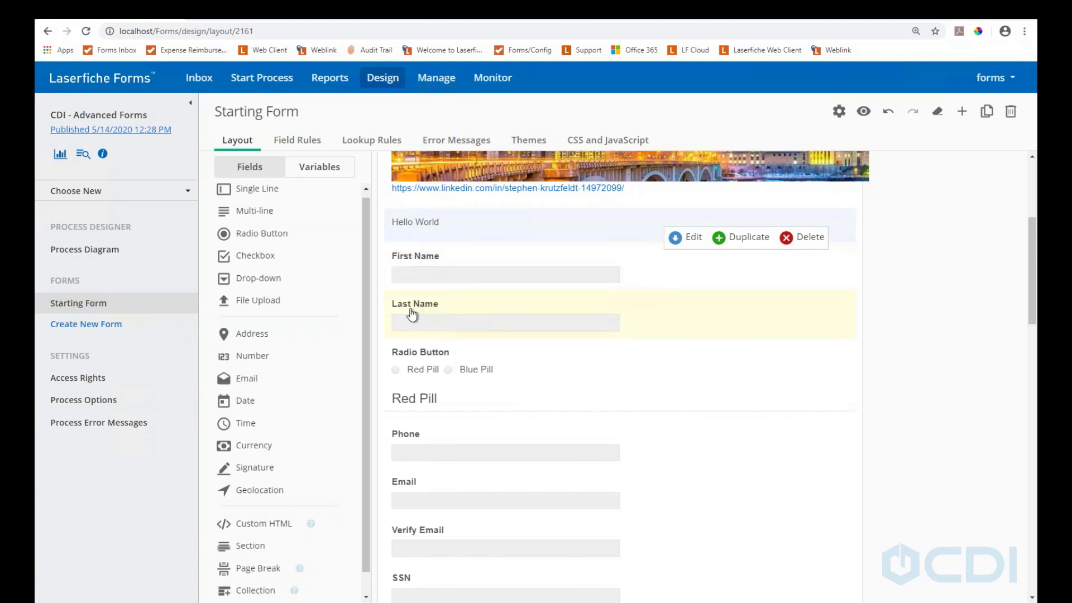
left_click(418, 272)
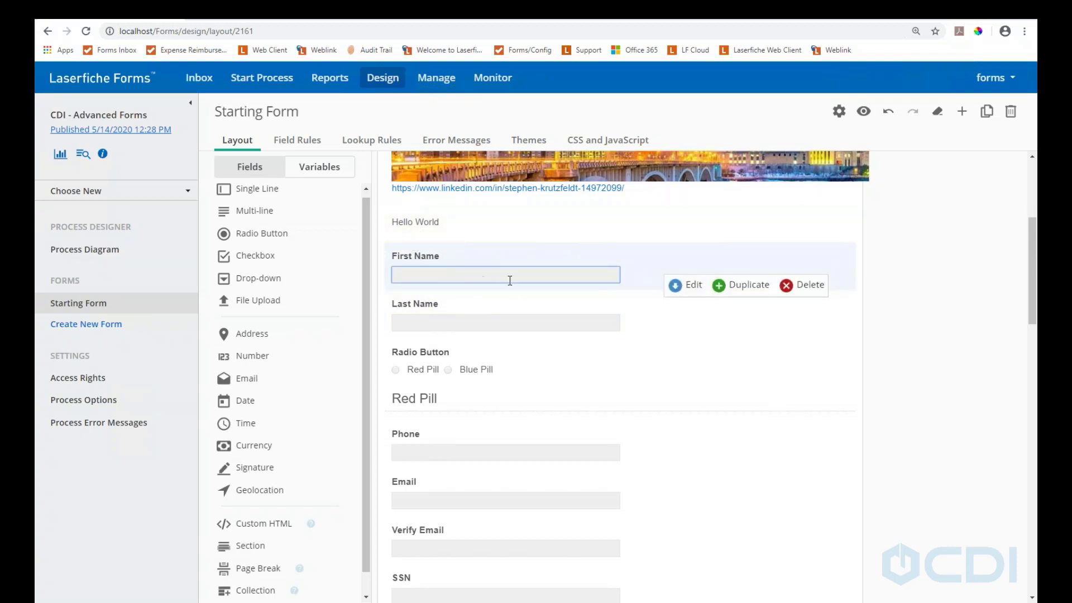
left_click(683, 294)
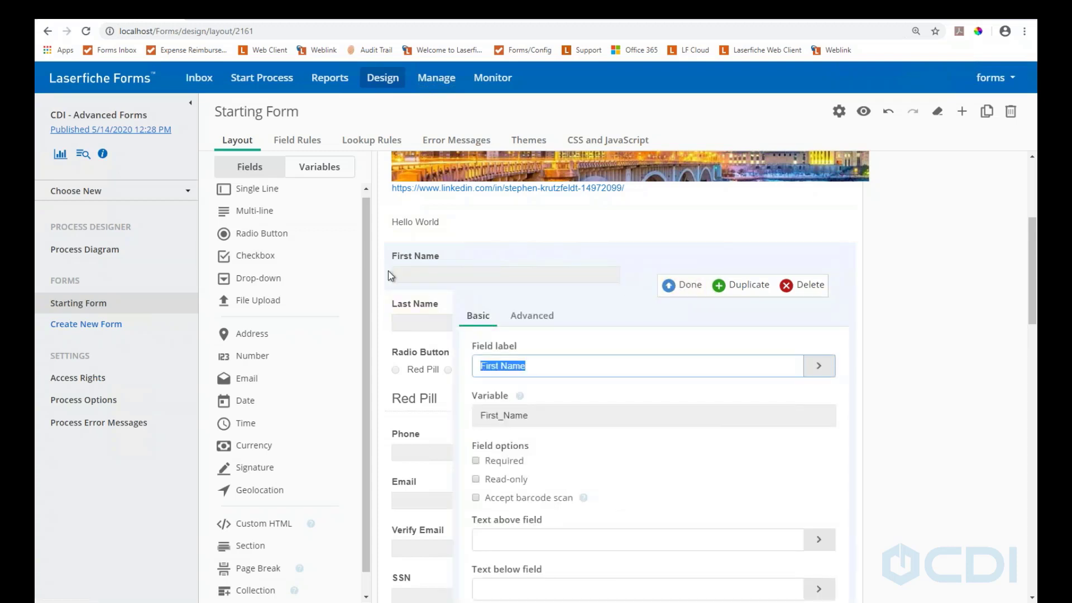
left_click(526, 321)
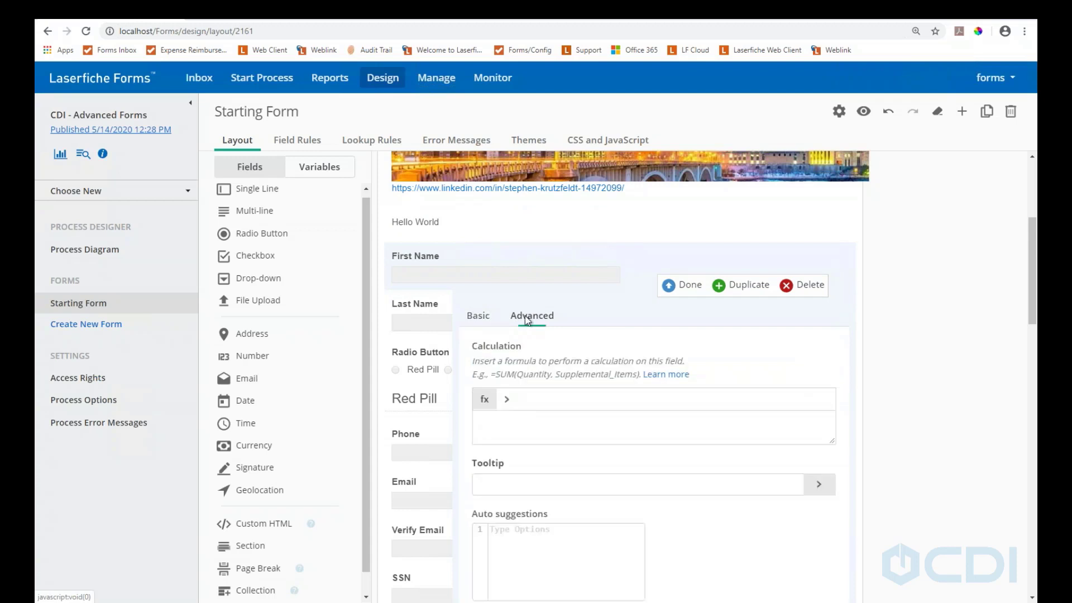
scroll(551, 342, "down", 4)
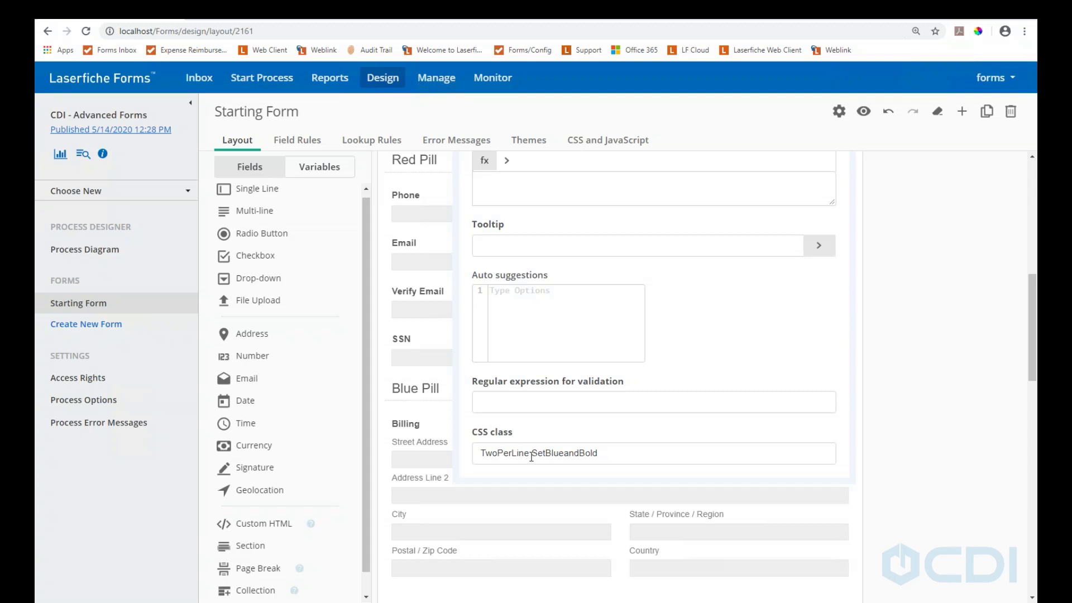
left_click_drag(530, 456, 488, 460)
left_click(609, 454)
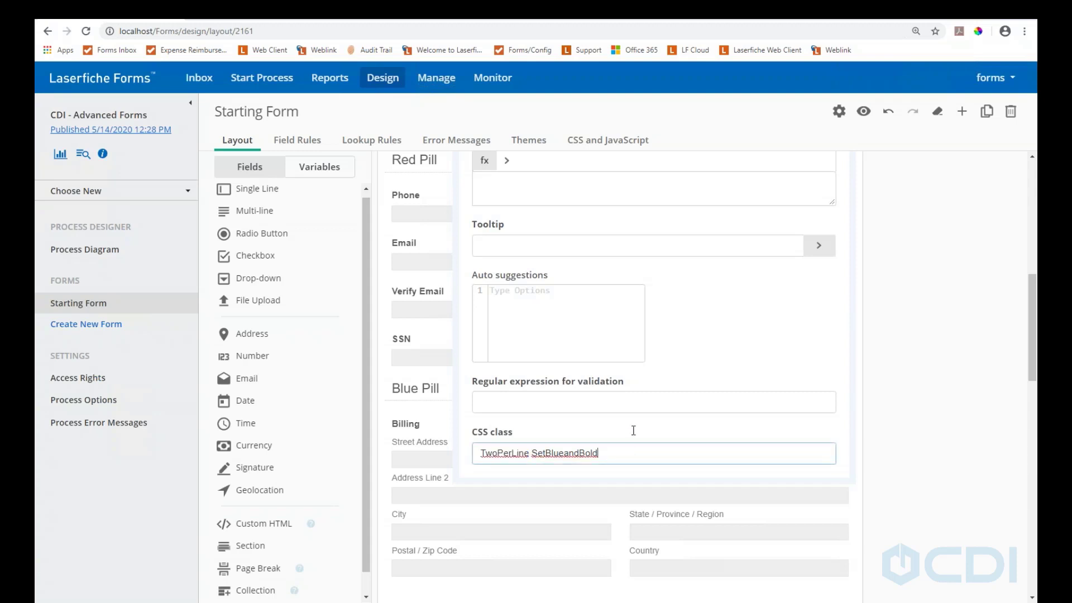
scroll(714, 279, "up", 2)
scroll(709, 279, "up", 1)
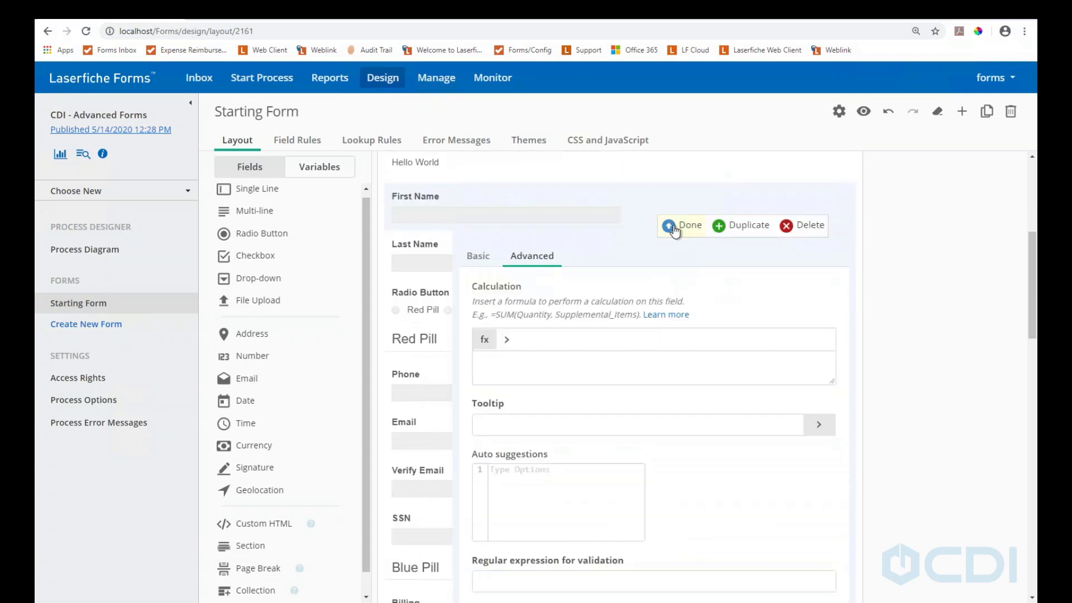
left_click(679, 224)
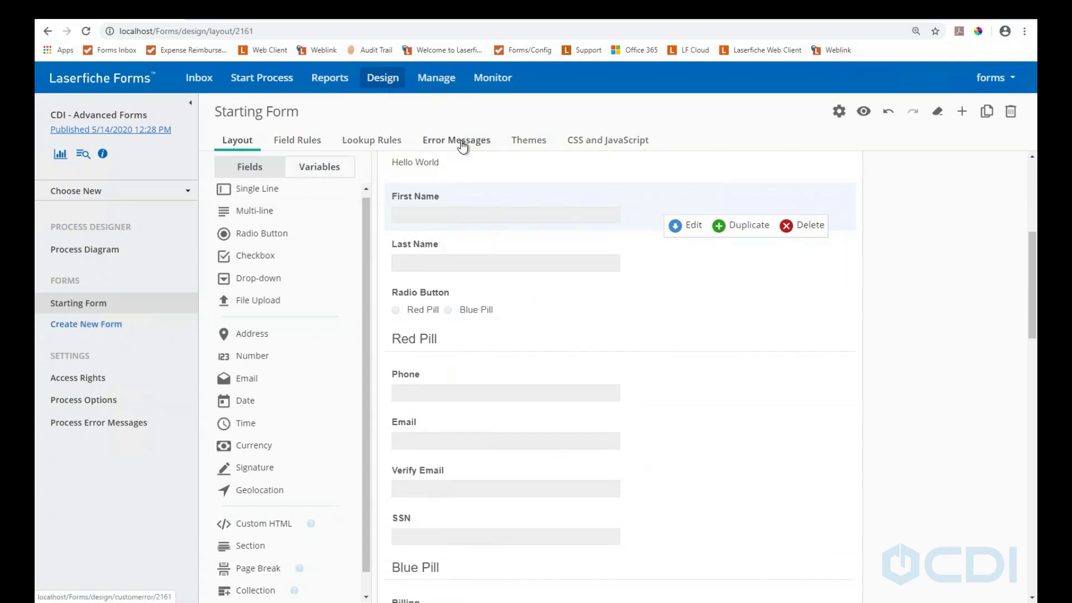
left_click(621, 150)
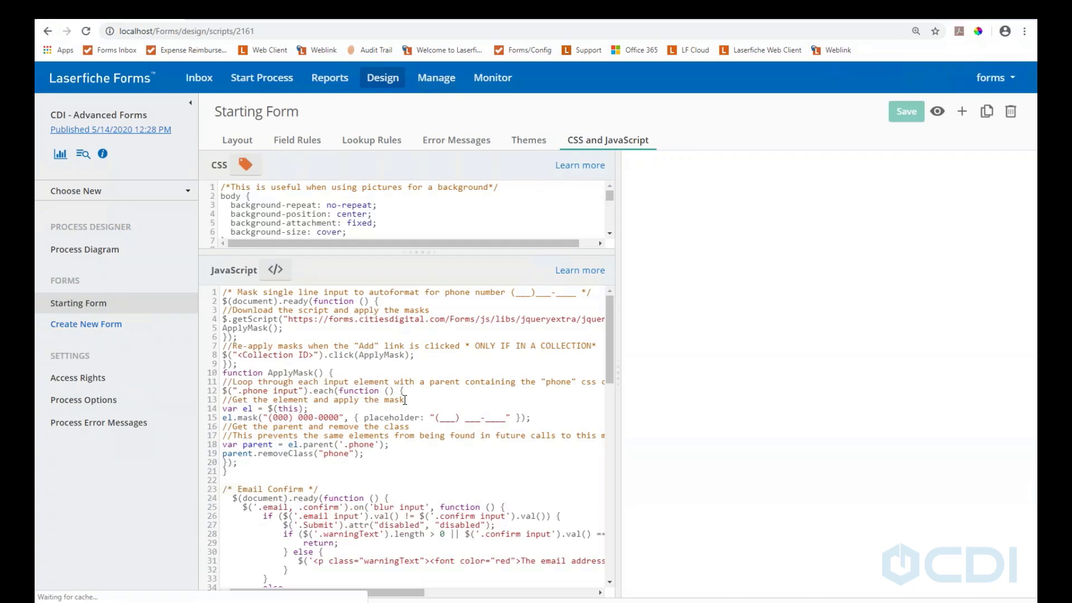
scroll(404, 401, "down", 1)
scroll(399, 288, "up", 2)
scroll(407, 199, "down", 4)
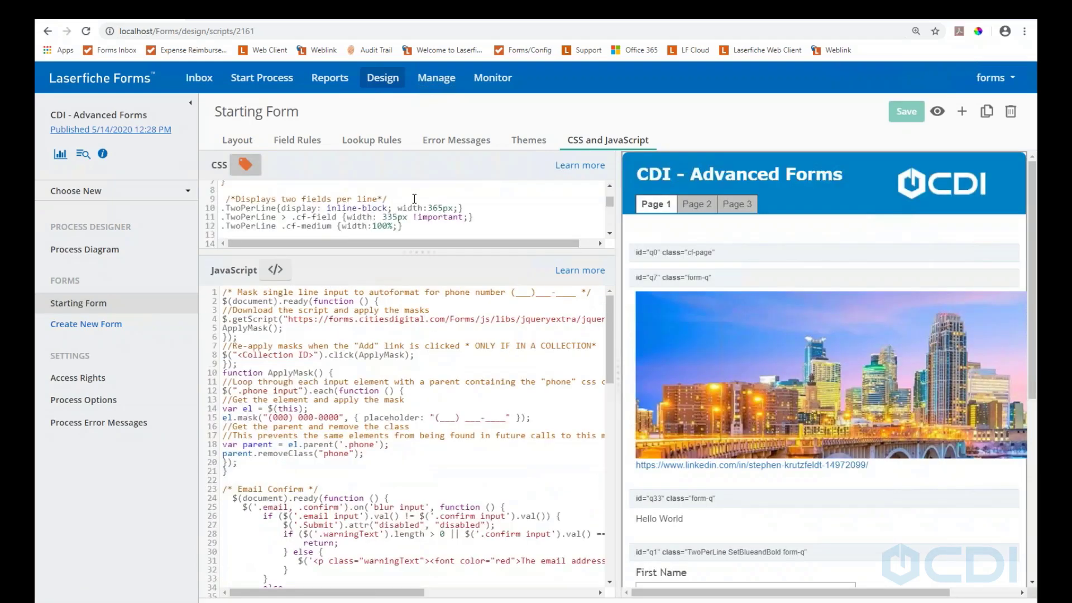
scroll(414, 199, "up", 2)
In the Layout designer, inspect First Name's advanced settings (CSS classes TwoPerLine SetBlueandBold), then close them
left_click(237, 141)
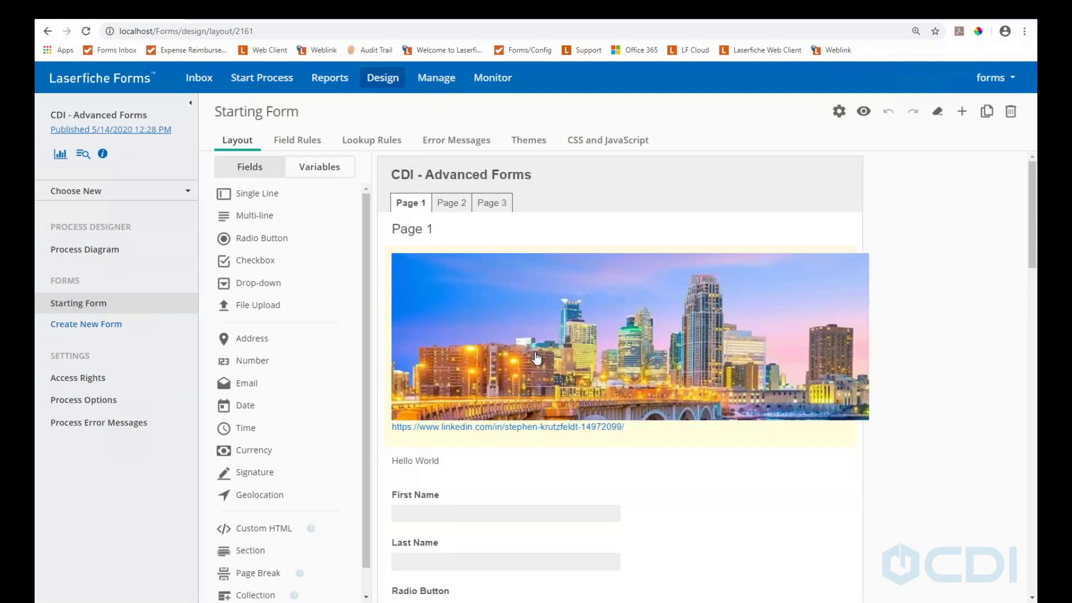
scroll(474, 491, "down", 1)
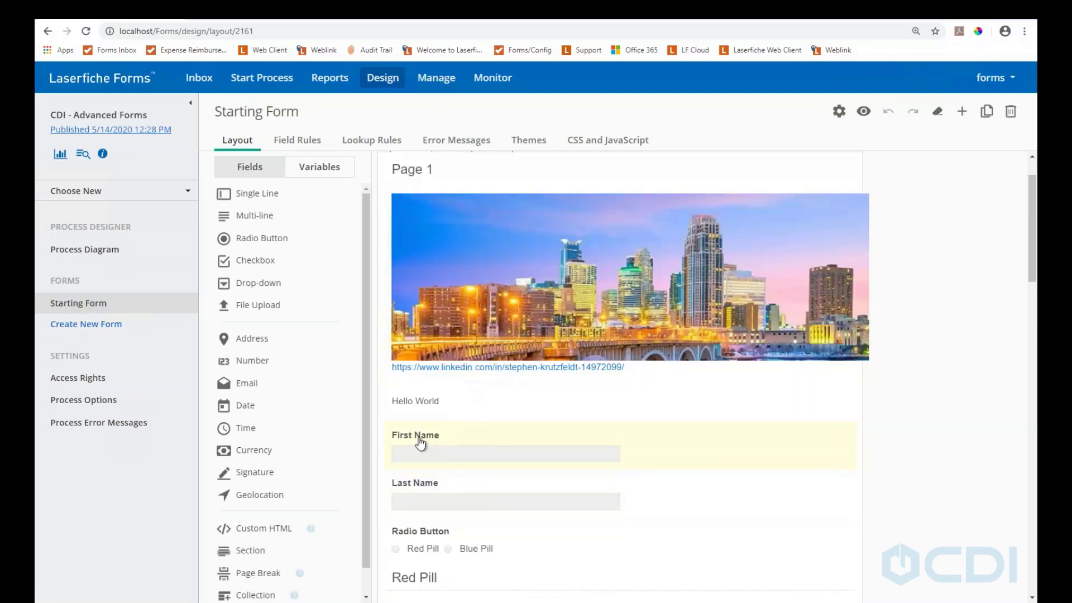
left_click(424, 444)
left_click(686, 474)
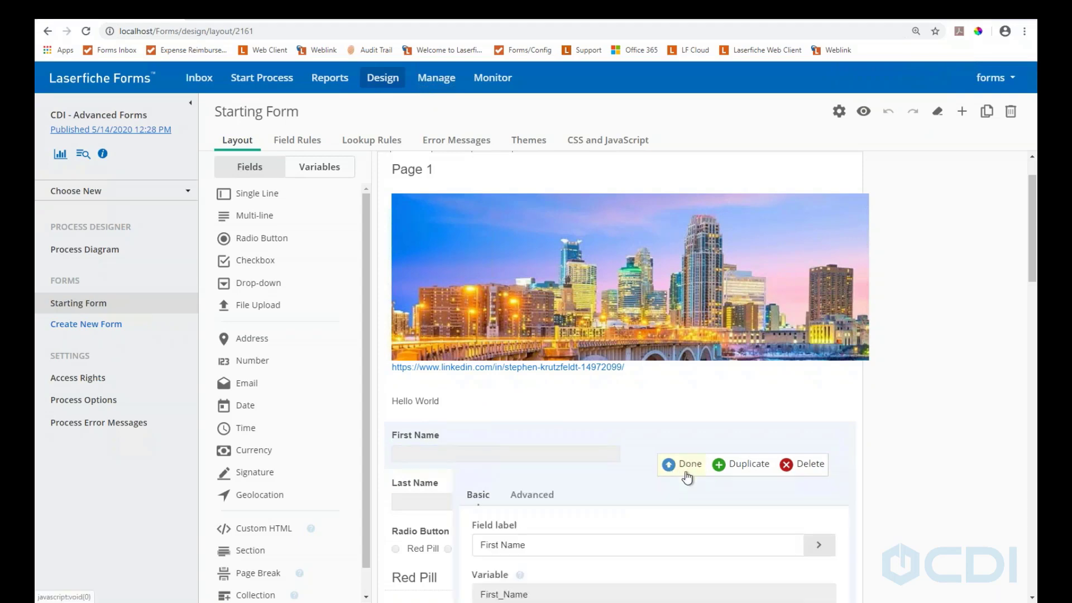
left_click(531, 494)
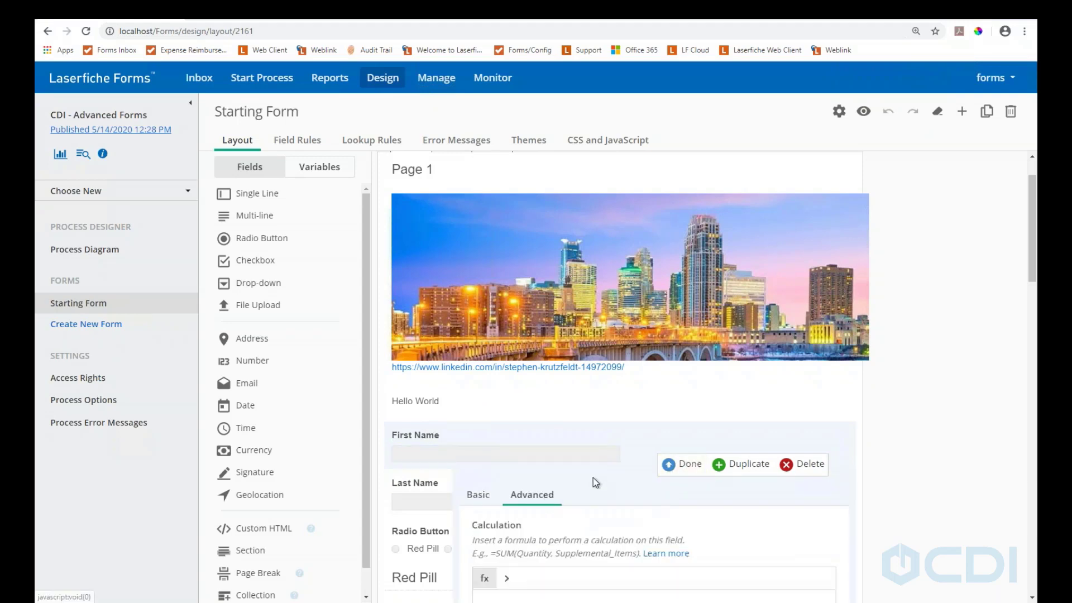
scroll(592, 477, "down", 10)
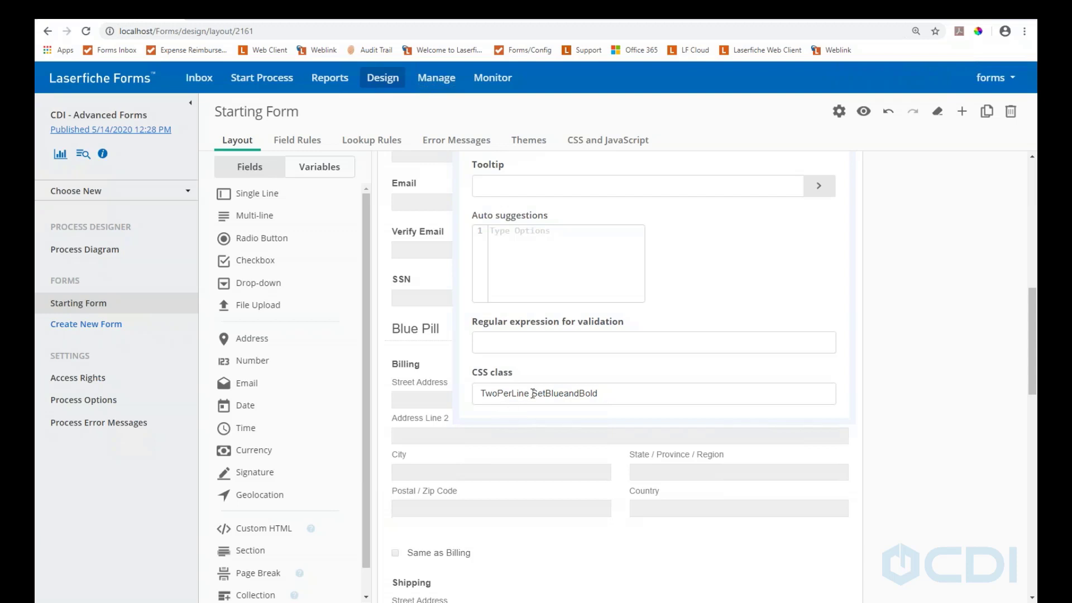
scroll(507, 399, "up", 1)
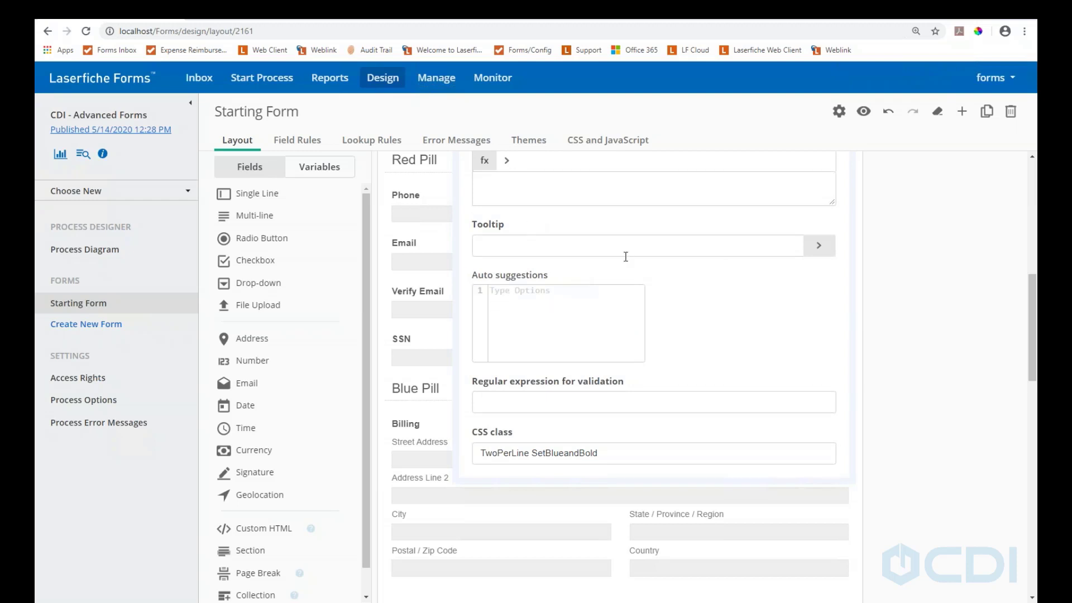
scroll(567, 286, "up", 2)
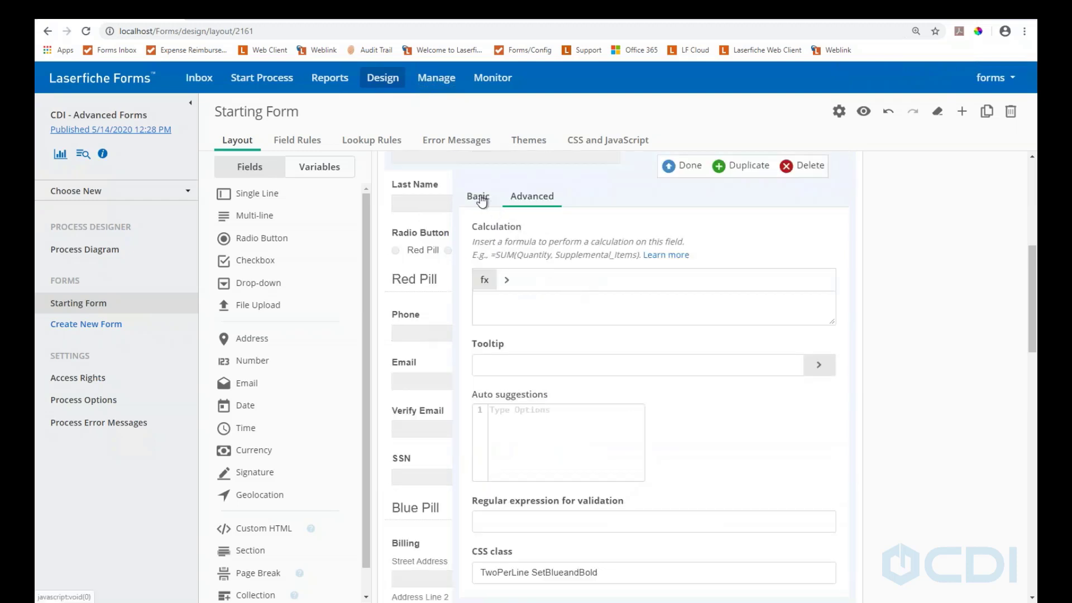
left_click(679, 167)
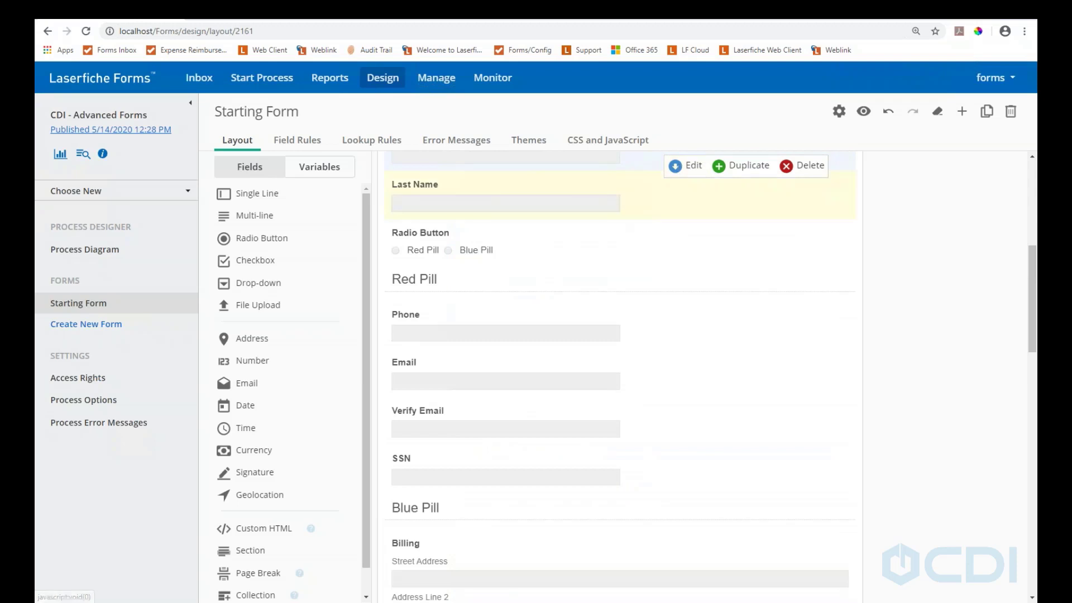
Scroll the form layout down through the pages to Page 3
scroll(503, 253, "down", 8)
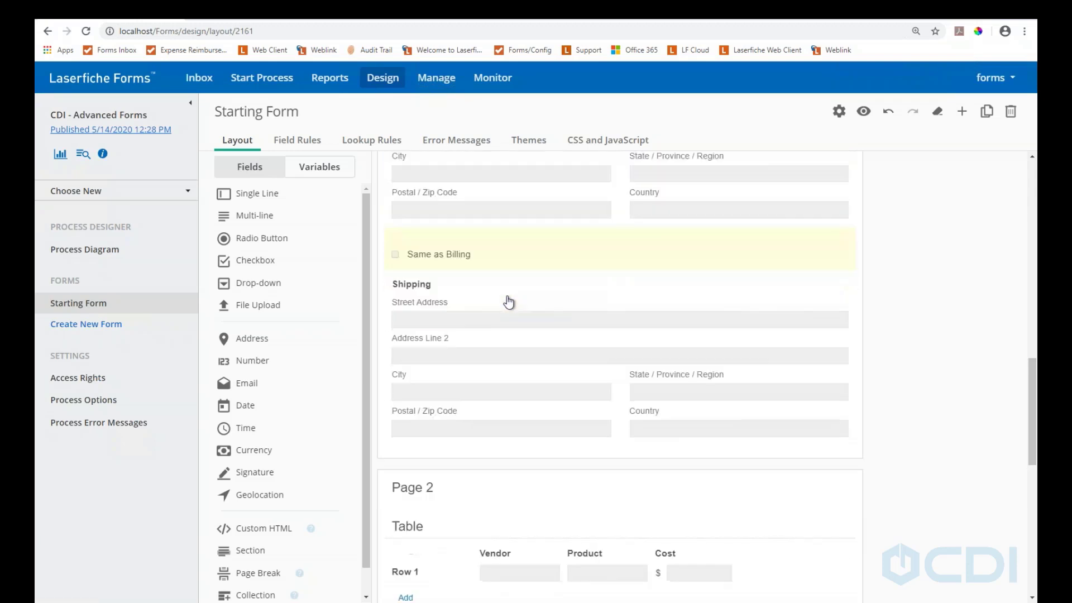
scroll(508, 302, "down", 2)
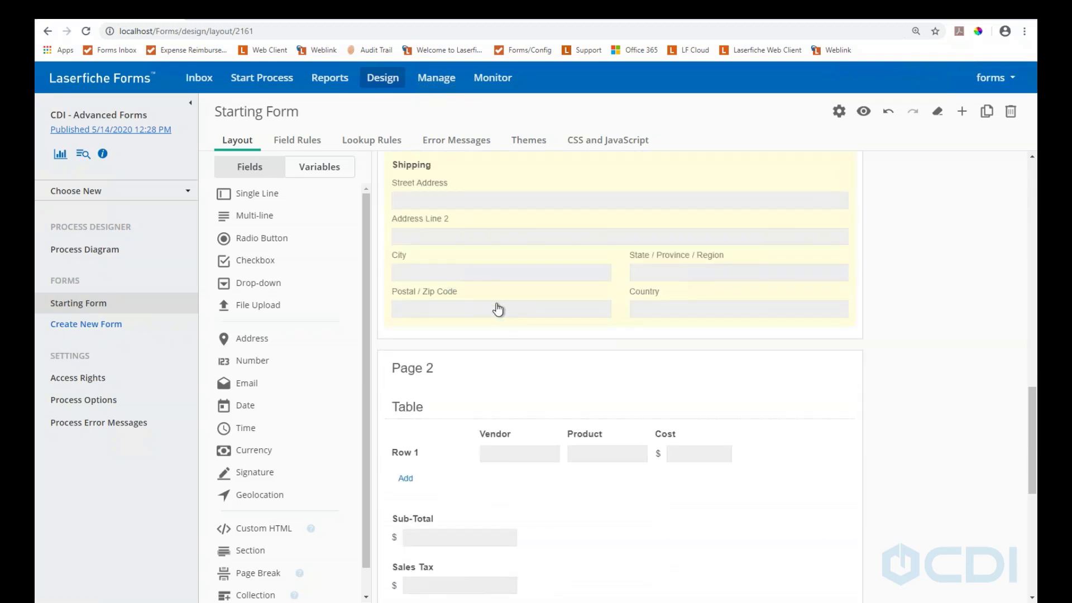
scroll(497, 310, "down", 2)
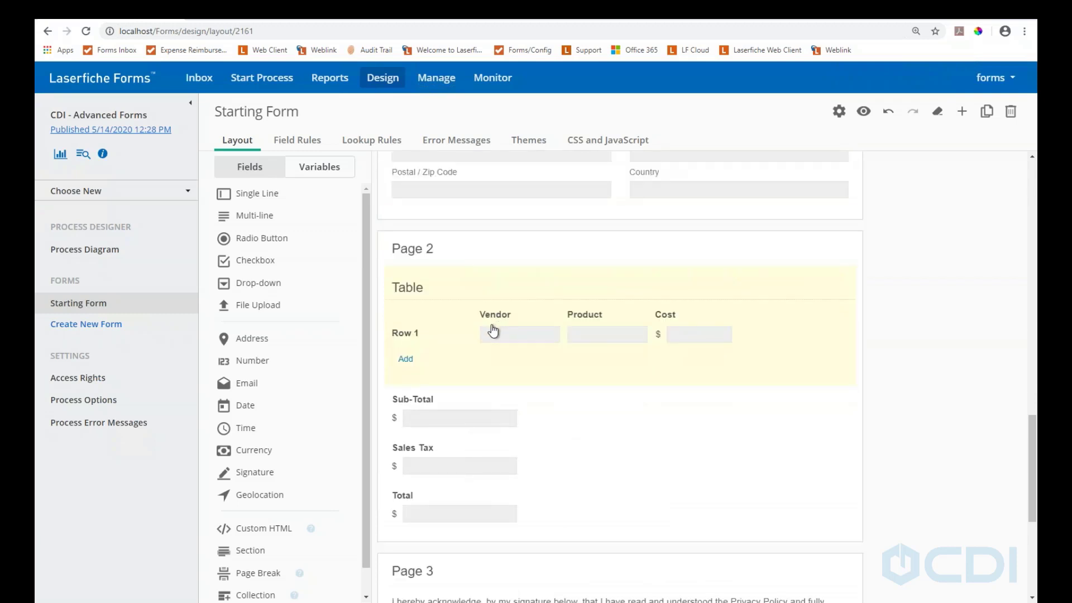
scroll(492, 330, "down", 5)
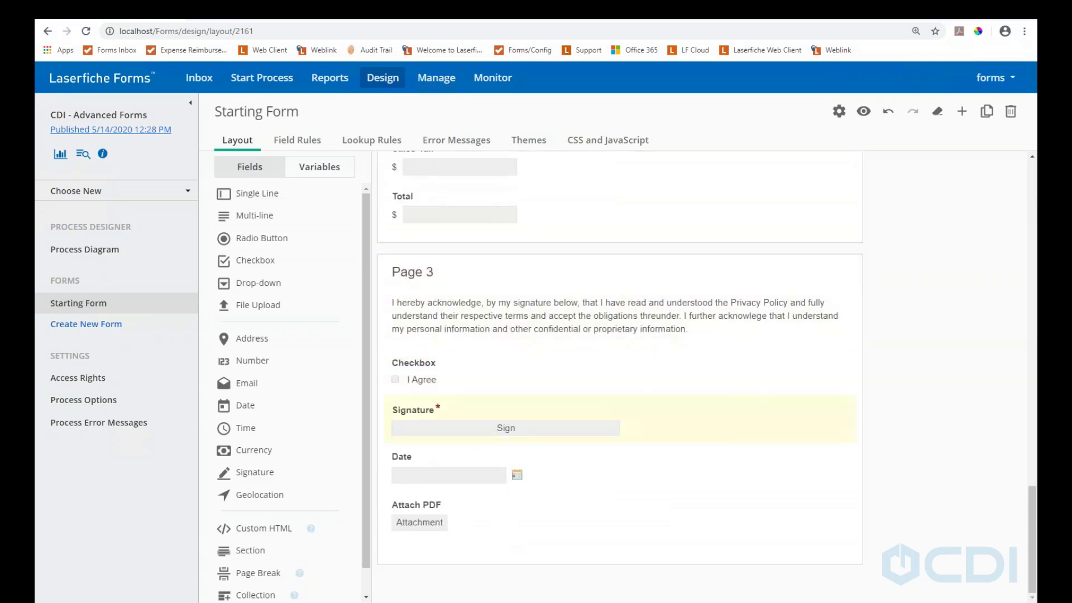
left_click(439, 370)
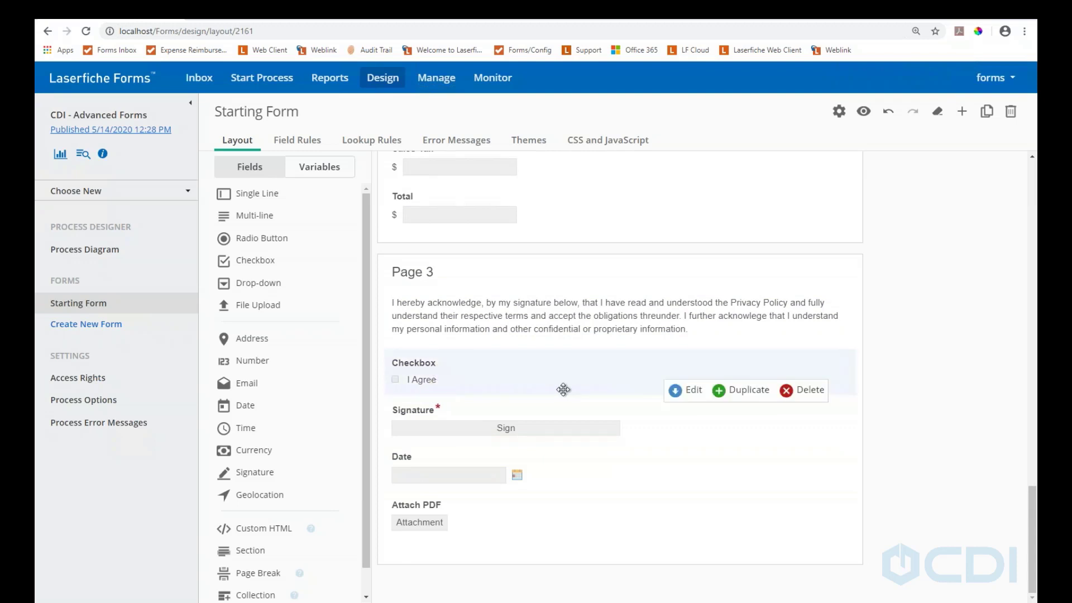
left_click(677, 394)
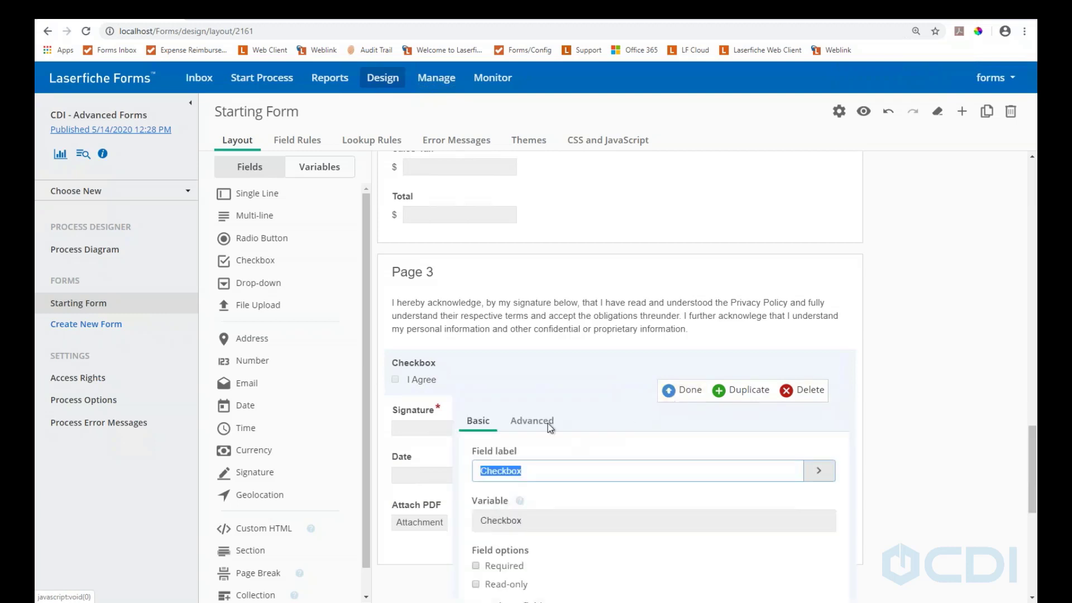
left_click(533, 420)
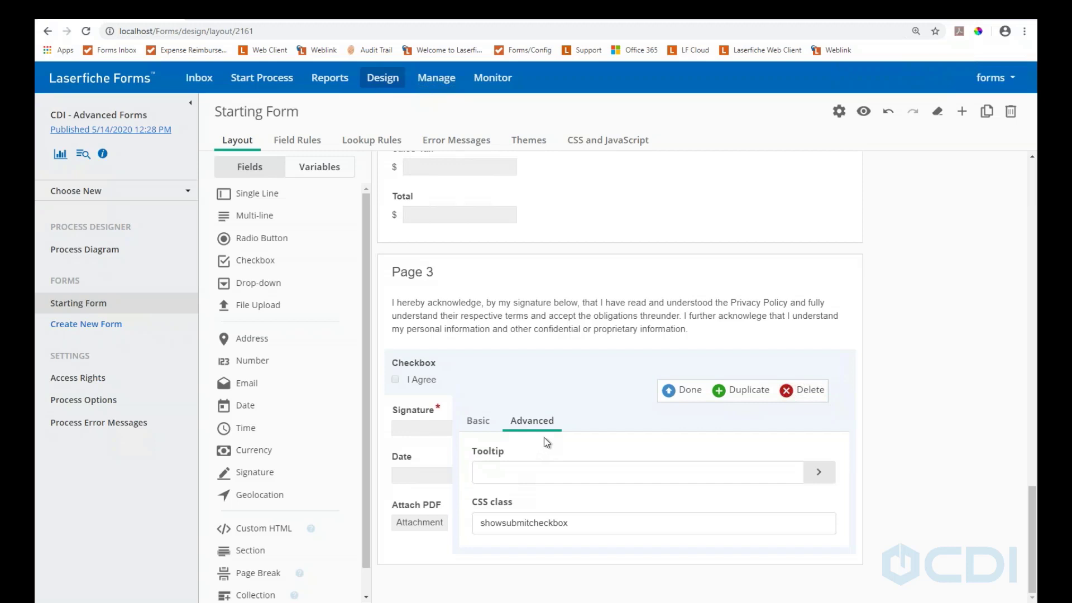
left_click(688, 390)
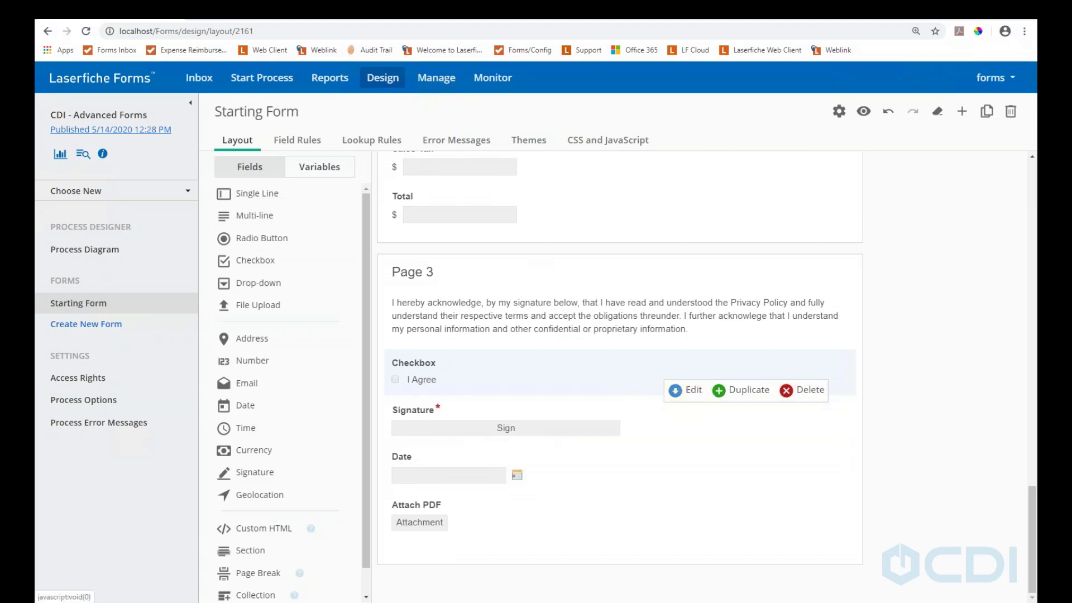
scroll(508, 299, "up", 5)
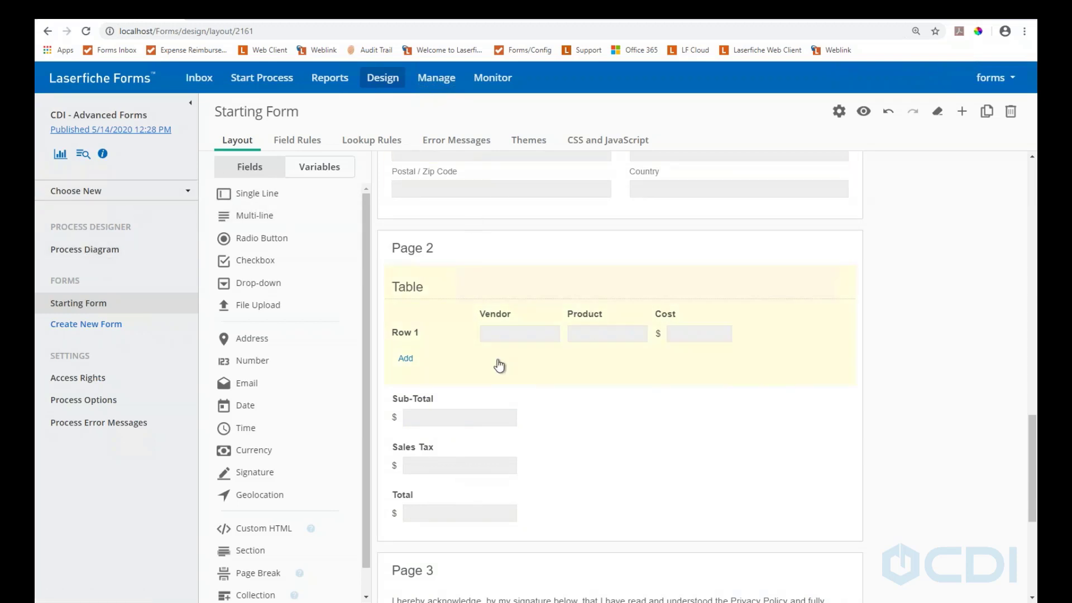
Open Sub-Total's advanced settings and enter the calculation =SUM(Table.Cost) using the formula list
scroll(438, 352, "down", 1)
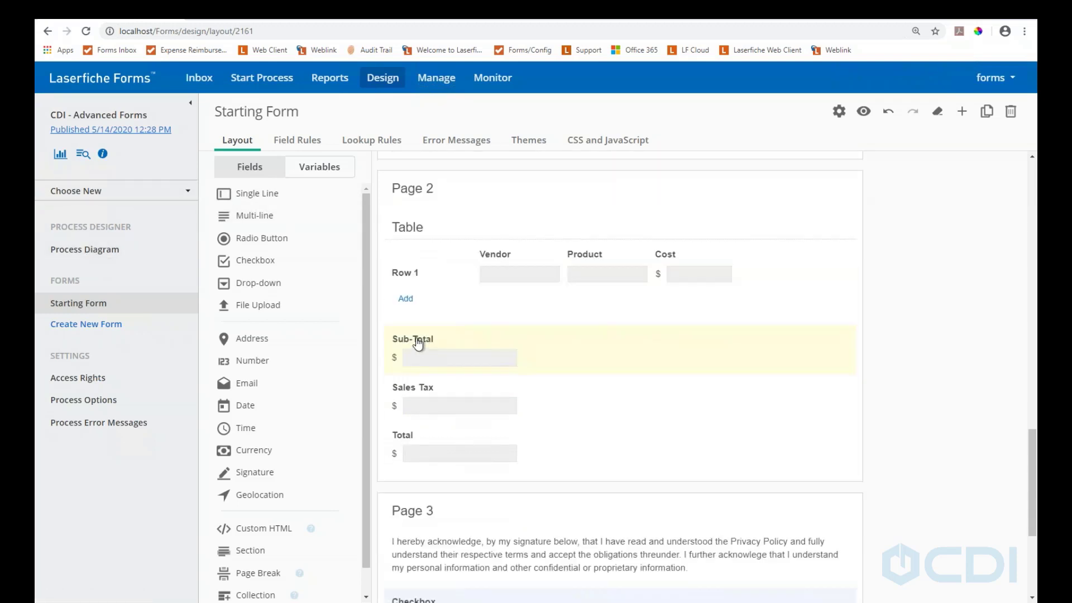
left_click(418, 343)
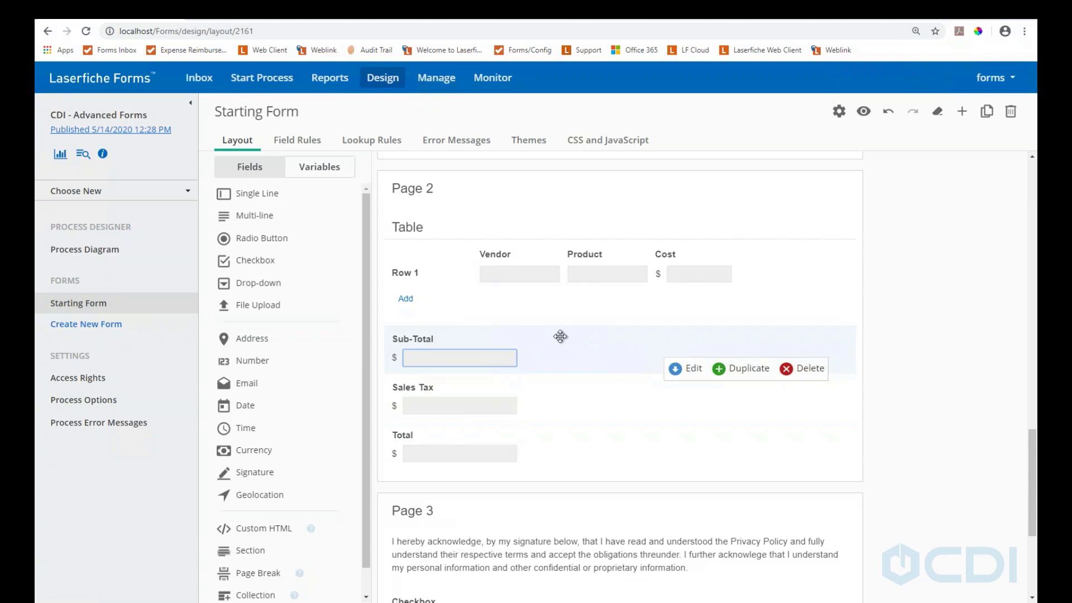
left_click(676, 370)
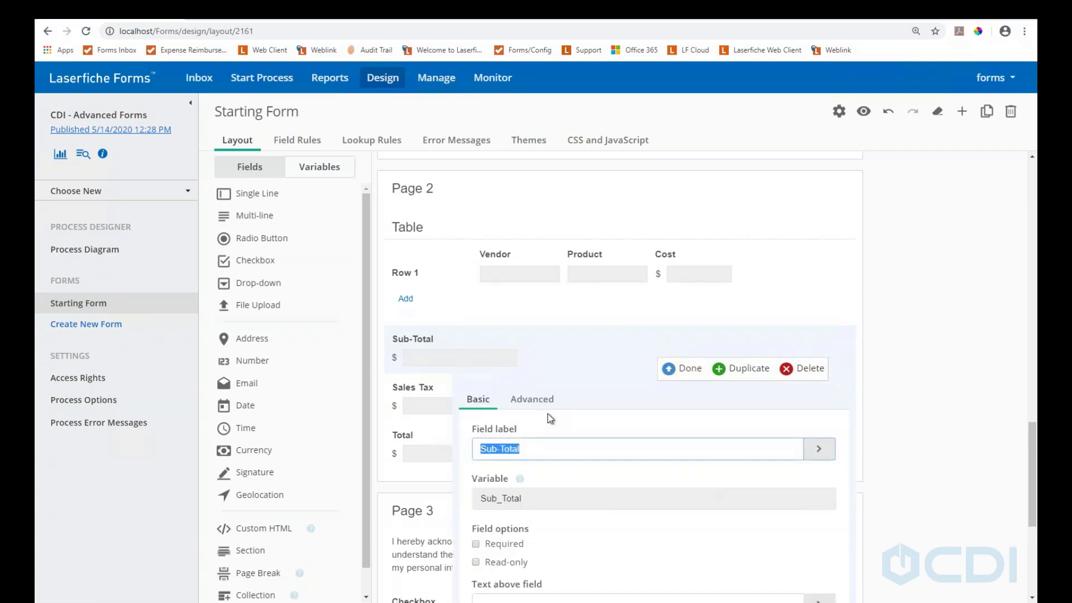
scroll(549, 418, "down", 1)
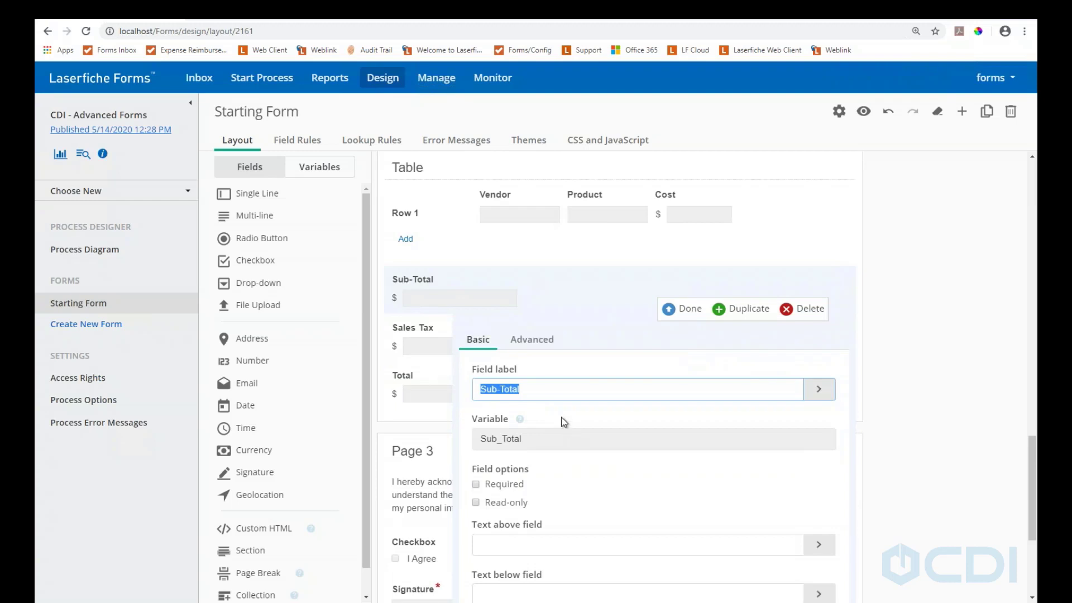
left_click(534, 341)
scroll(540, 349, "down", 2)
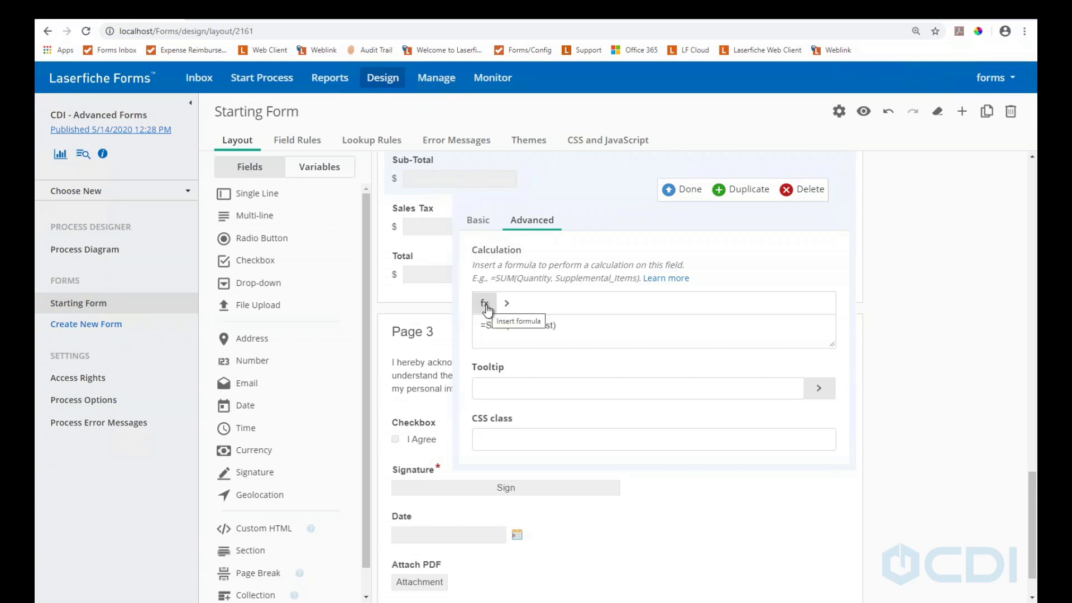
left_click(488, 310)
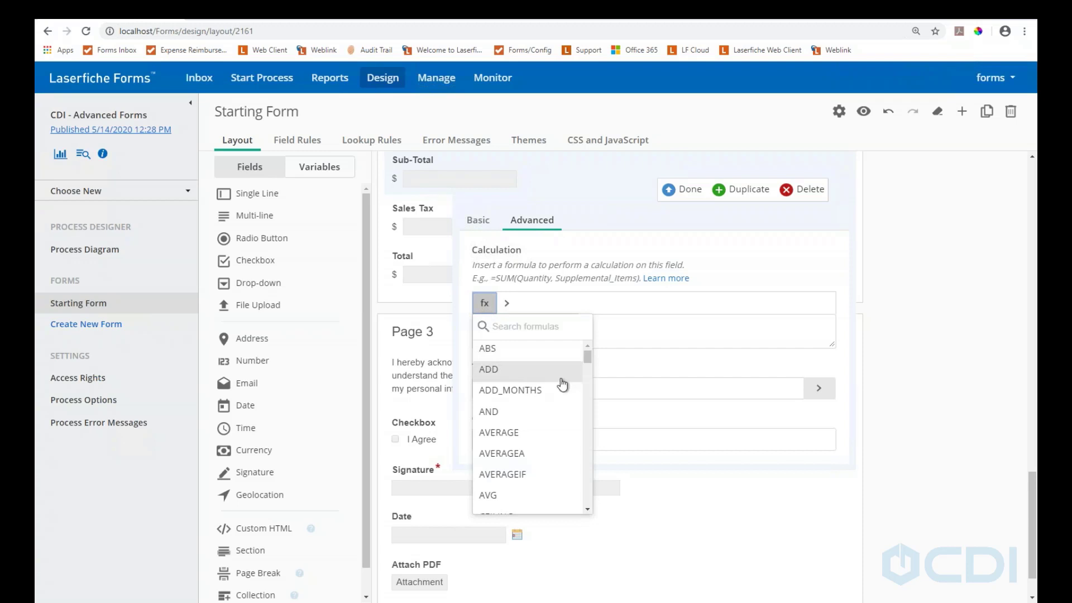
scroll(563, 384, "down", 5)
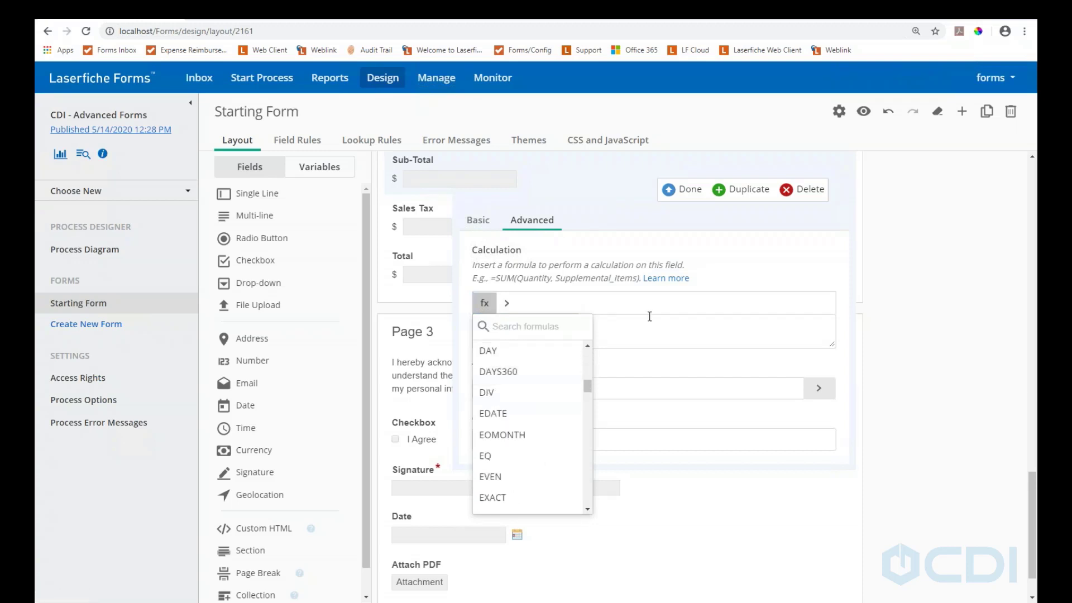
left_click(506, 333)
type("=SUM(Table.Cost)")
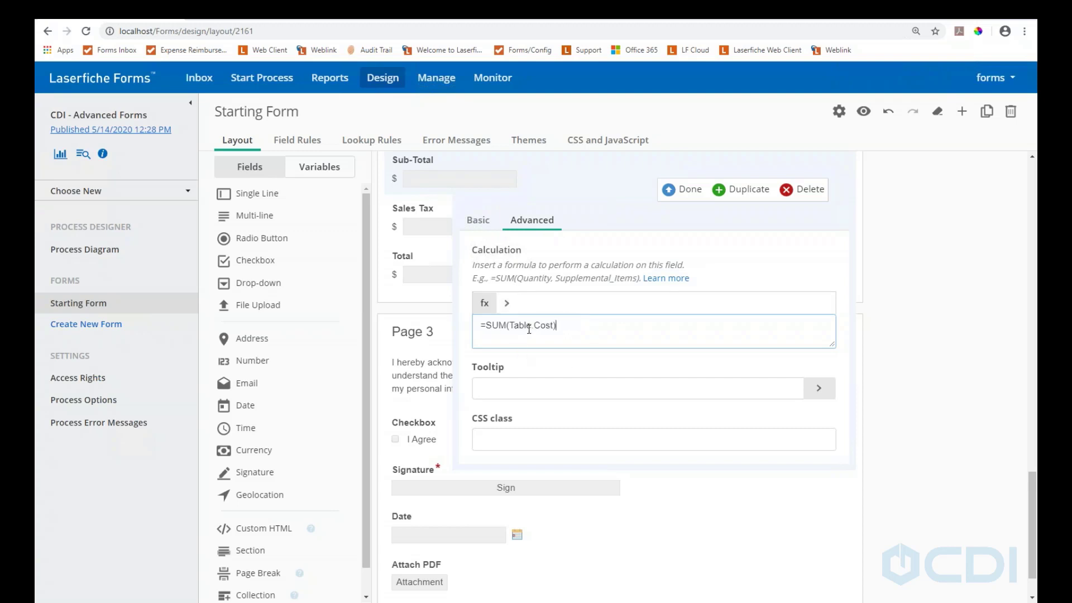
scroll(540, 345, "up", 1)
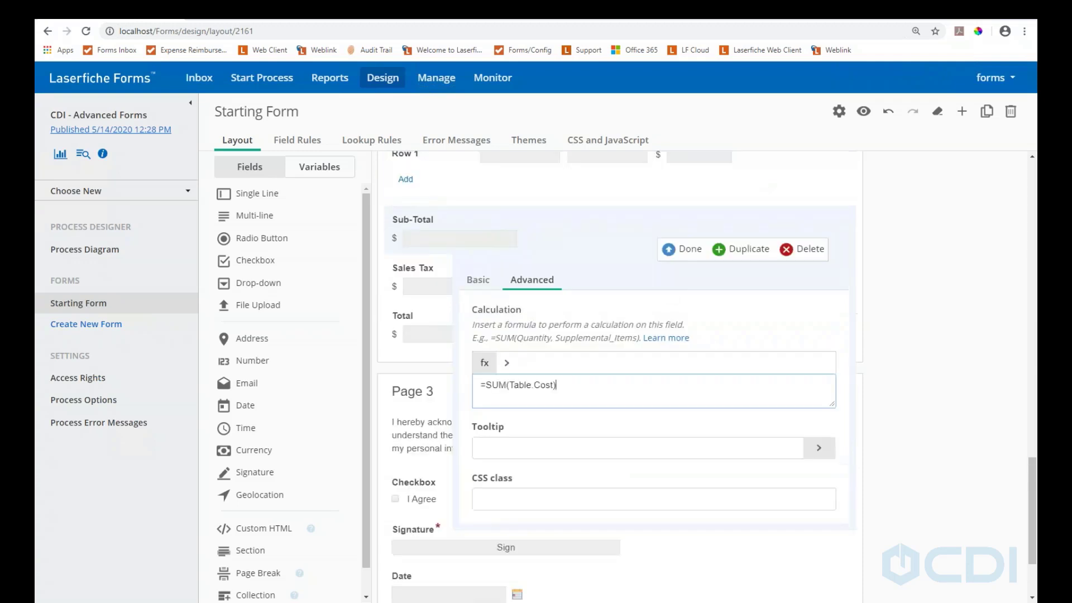
Close the Sub-Total settings and open the Page 2 table's settings
left_click(683, 250)
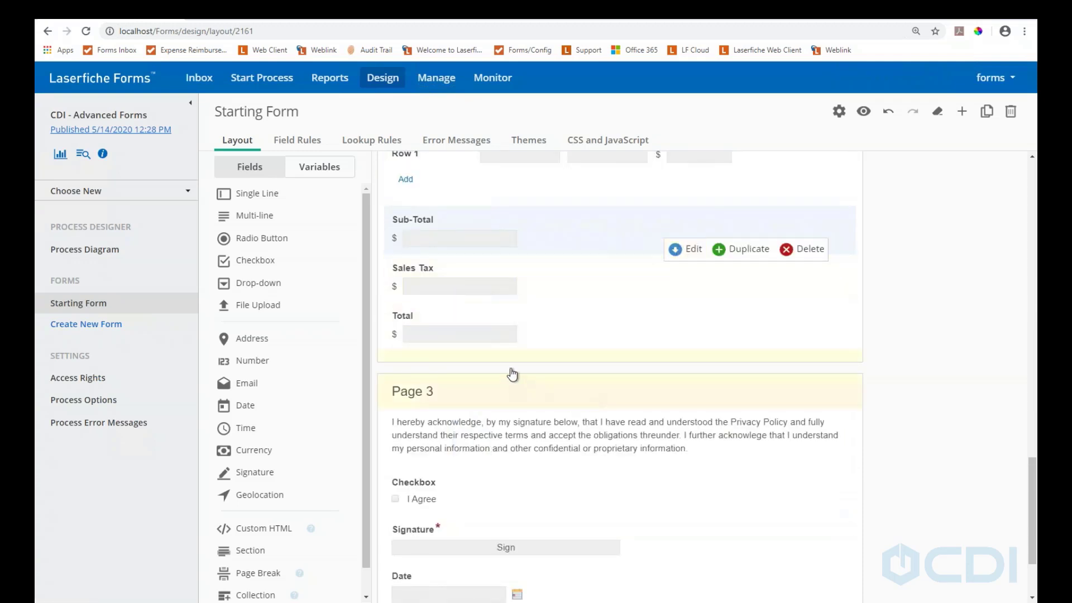
scroll(510, 375, "up", 2)
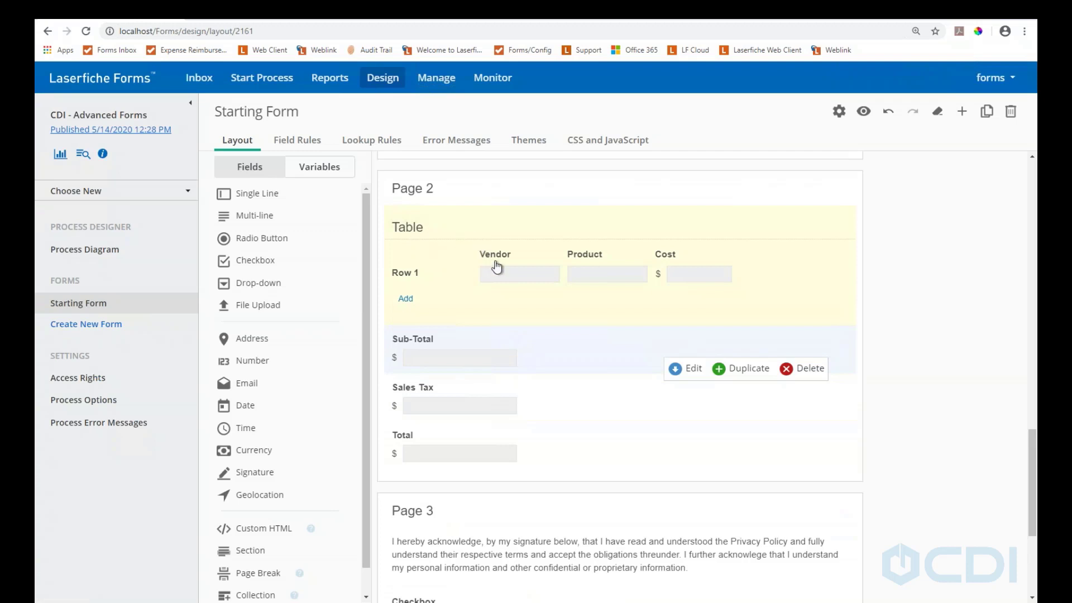
left_click(605, 251)
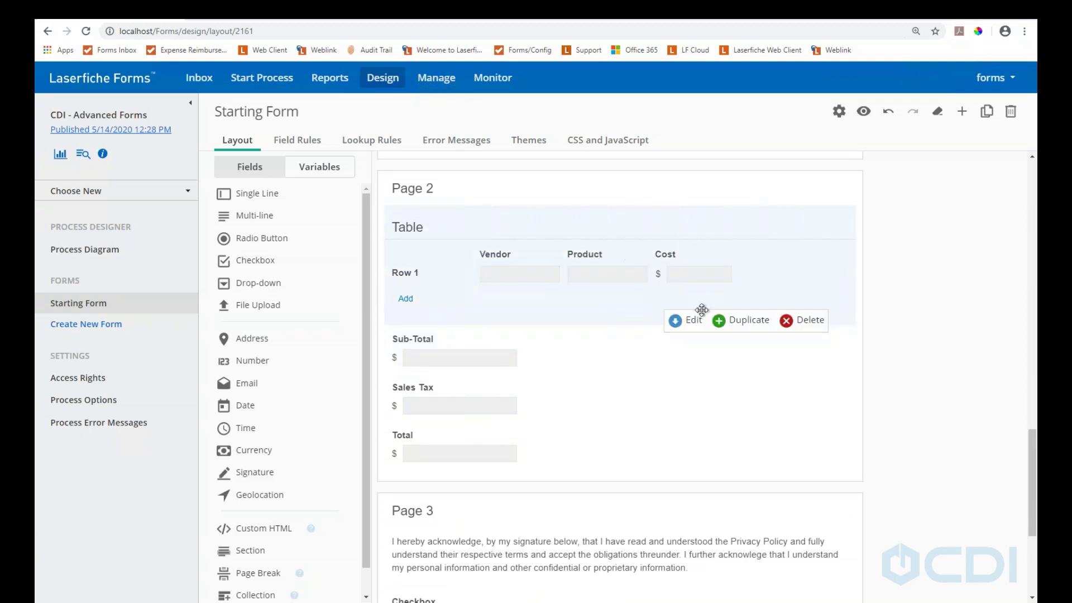
left_click(688, 324)
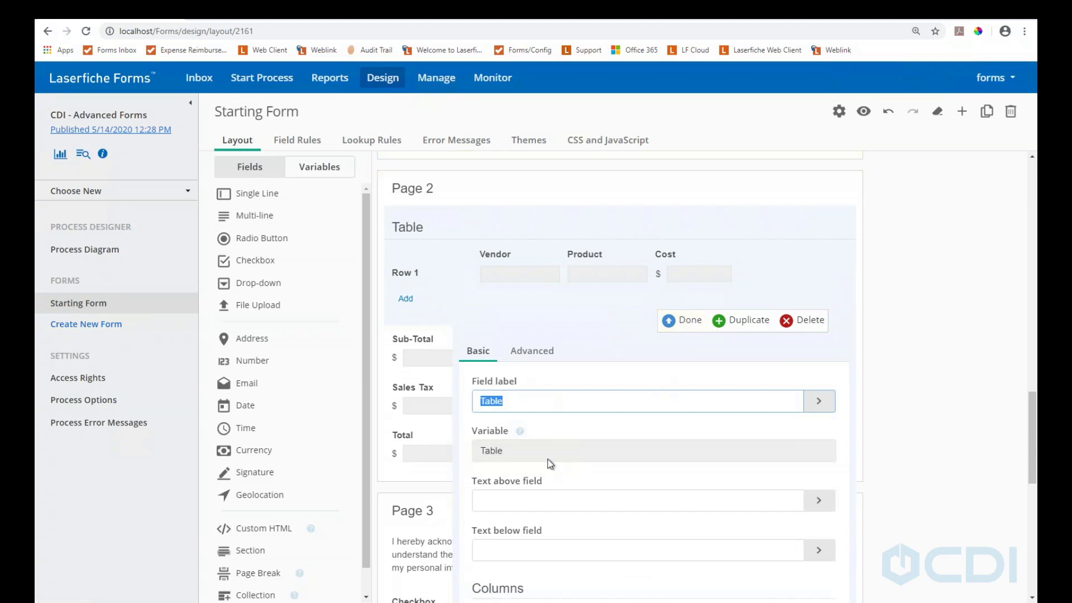
Review the Cost column's field options (variable Cost), close the table settings, and select Sub-Total
scroll(591, 485, "down", 4)
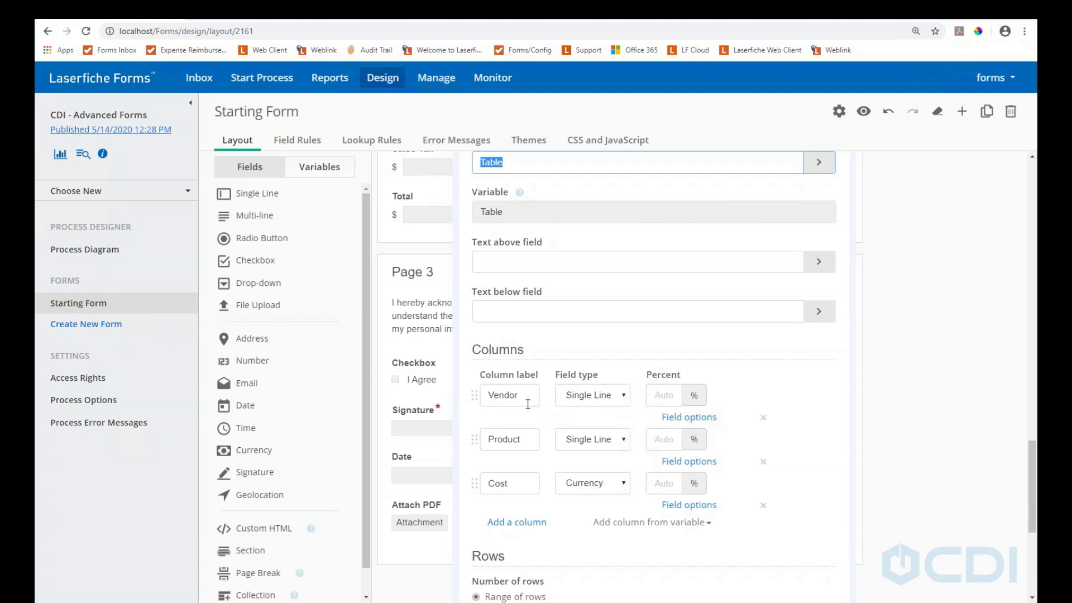
scroll(550, 471, "down", 4)
scroll(540, 356, "up", 3)
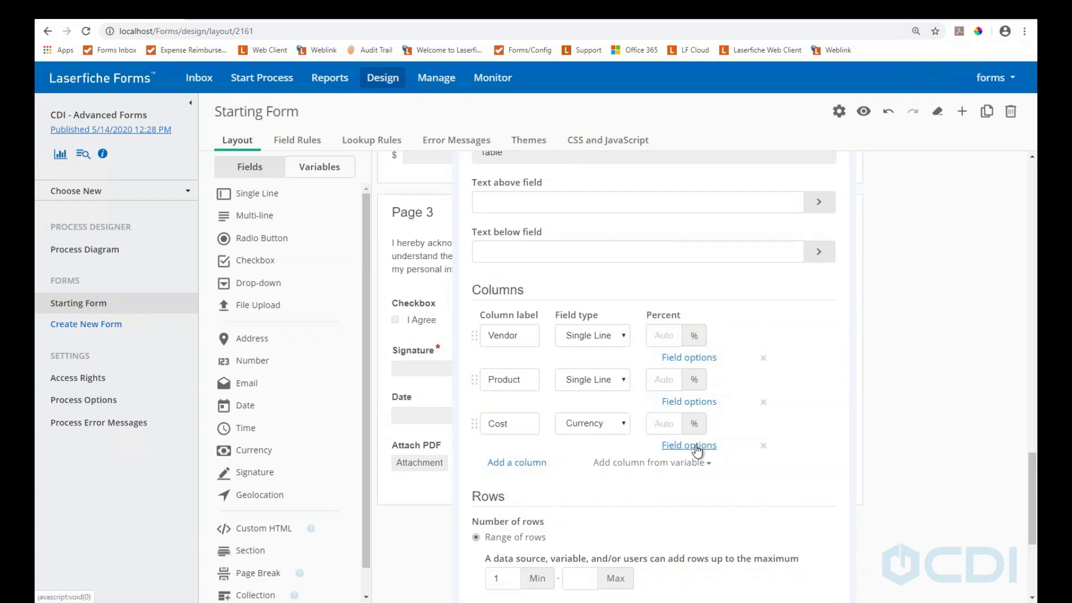
left_click(697, 446)
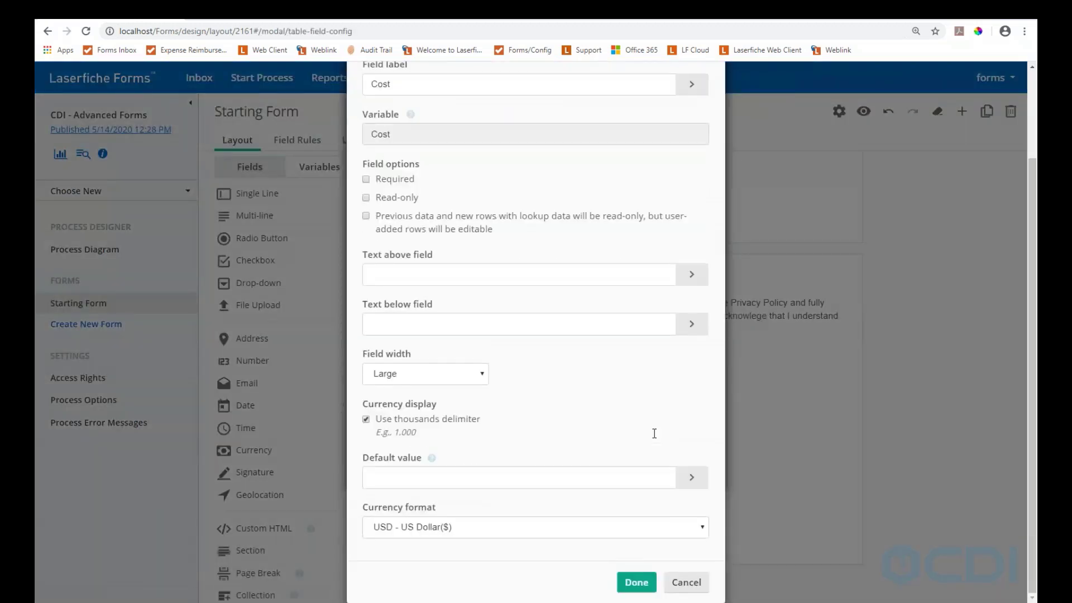
scroll(642, 483, "up", 1)
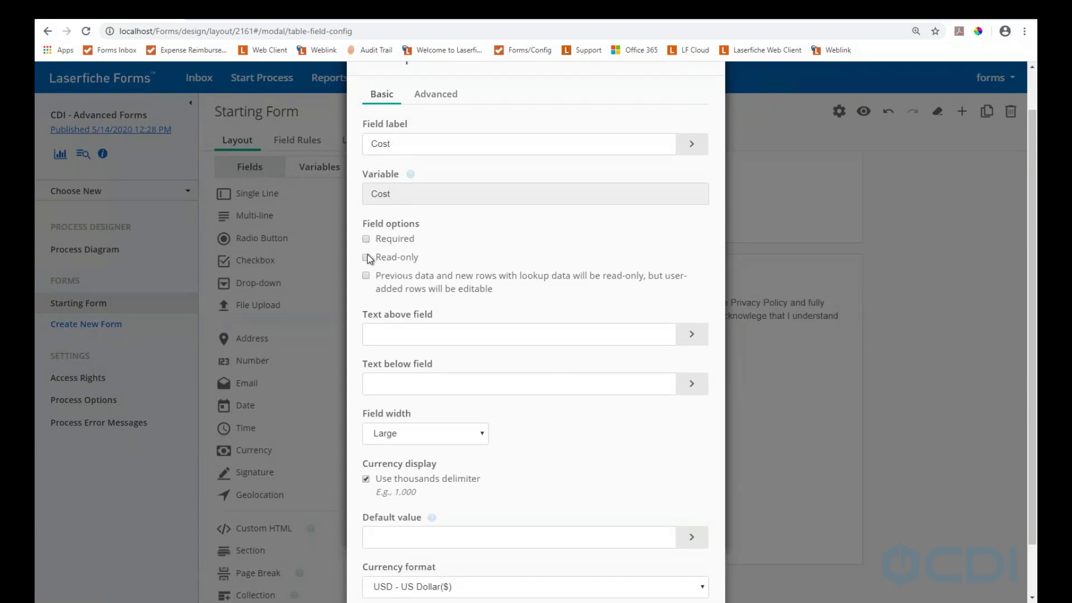
scroll(360, 427, "down", 1)
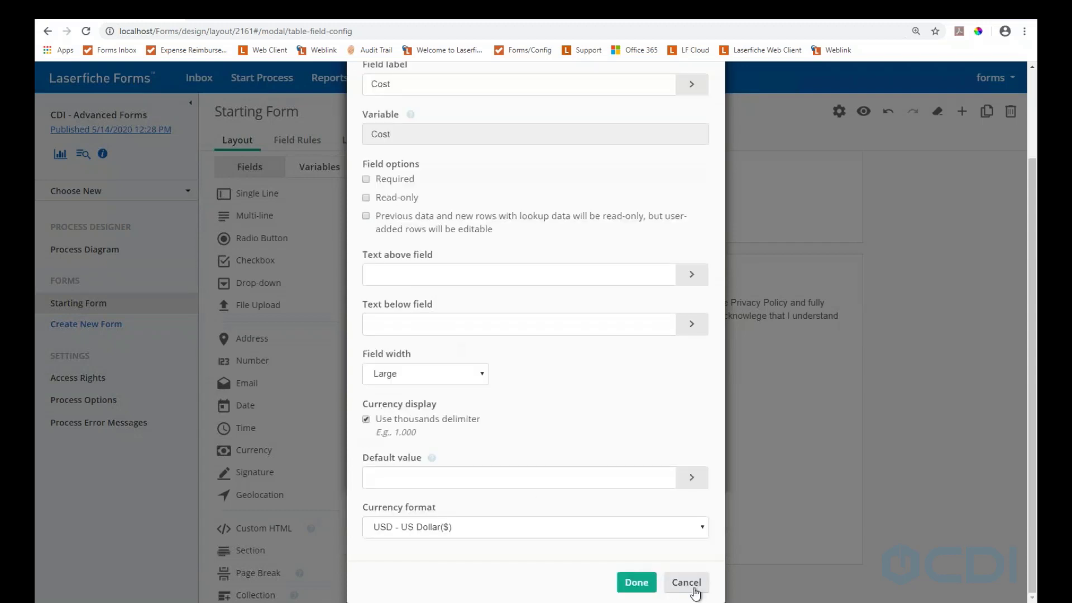
scroll(584, 443, "up", 2)
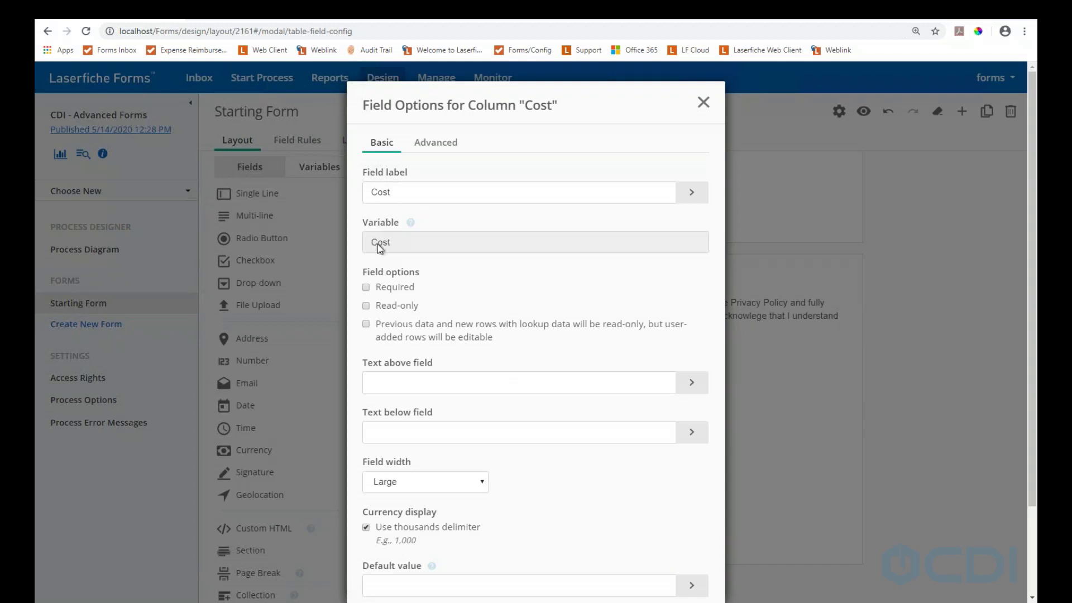
left_click(703, 104)
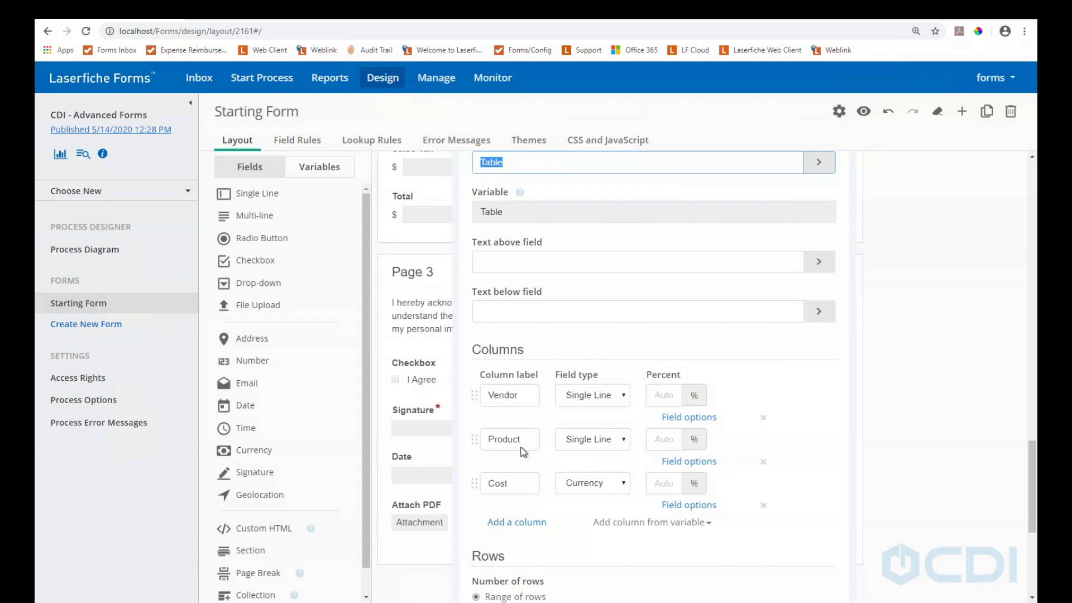
scroll(569, 335, "up", 1)
scroll(570, 333, "up", 1)
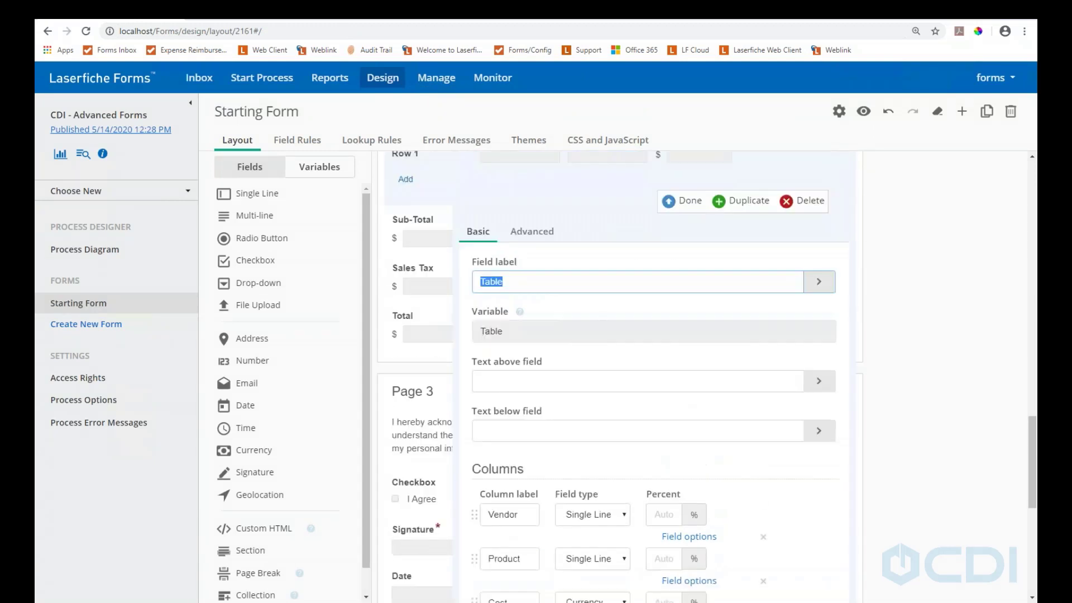
left_click(687, 201)
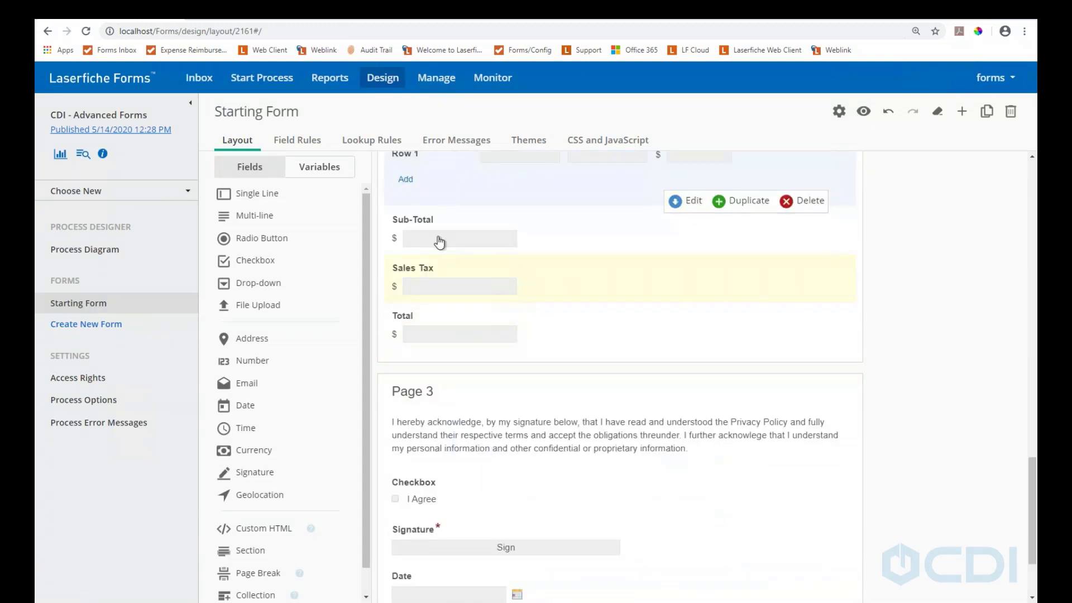
left_click(448, 220)
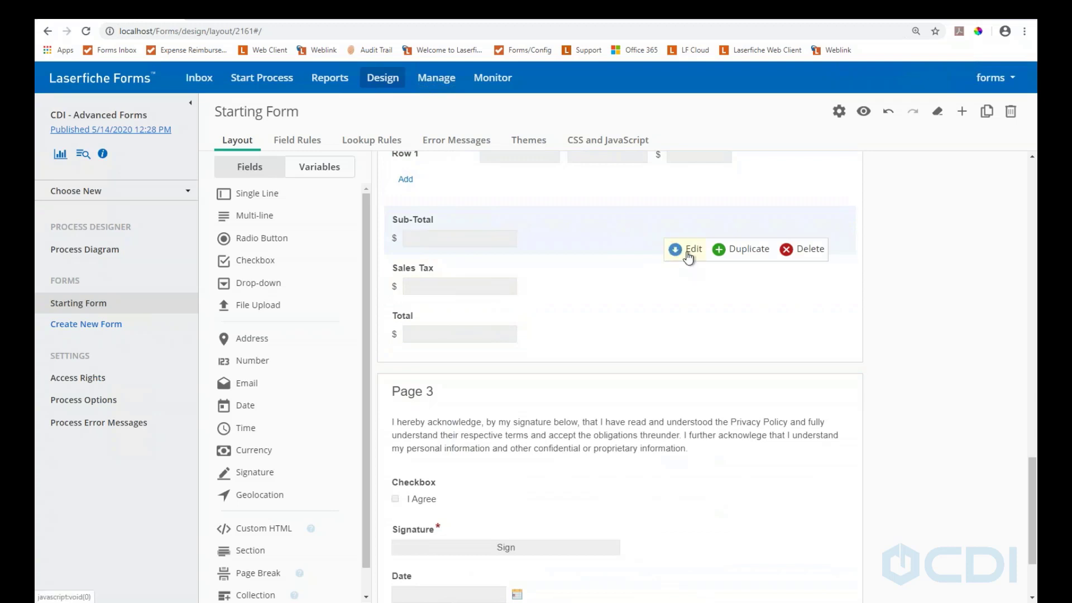
Open Sub-Total's advanced settings and delete Table.Cost from the SUM formula
left_click(688, 253)
left_click(541, 282)
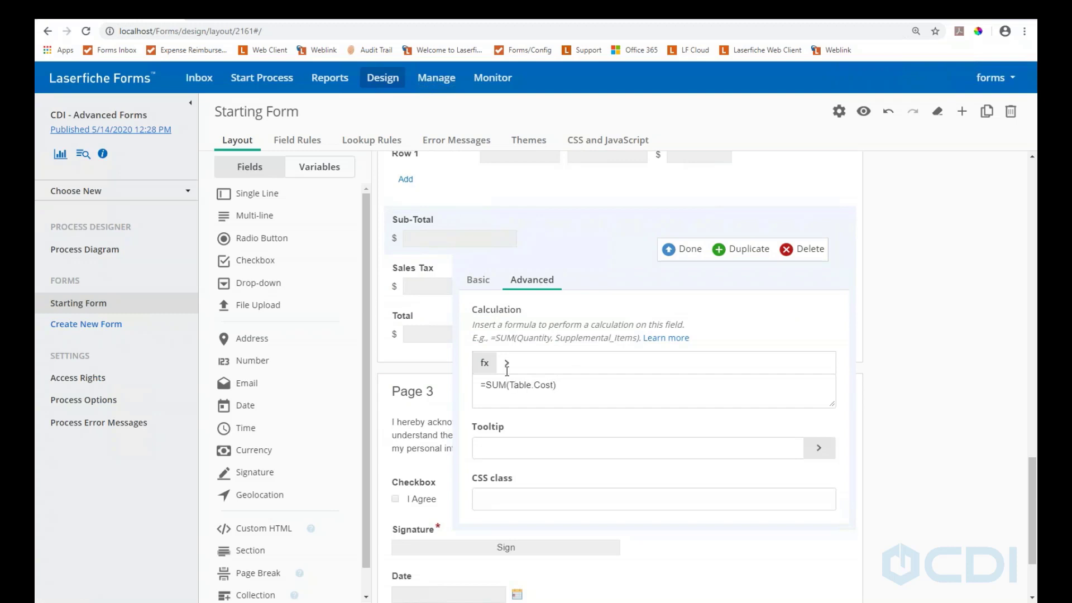
left_click_drag(553, 384, 511, 378)
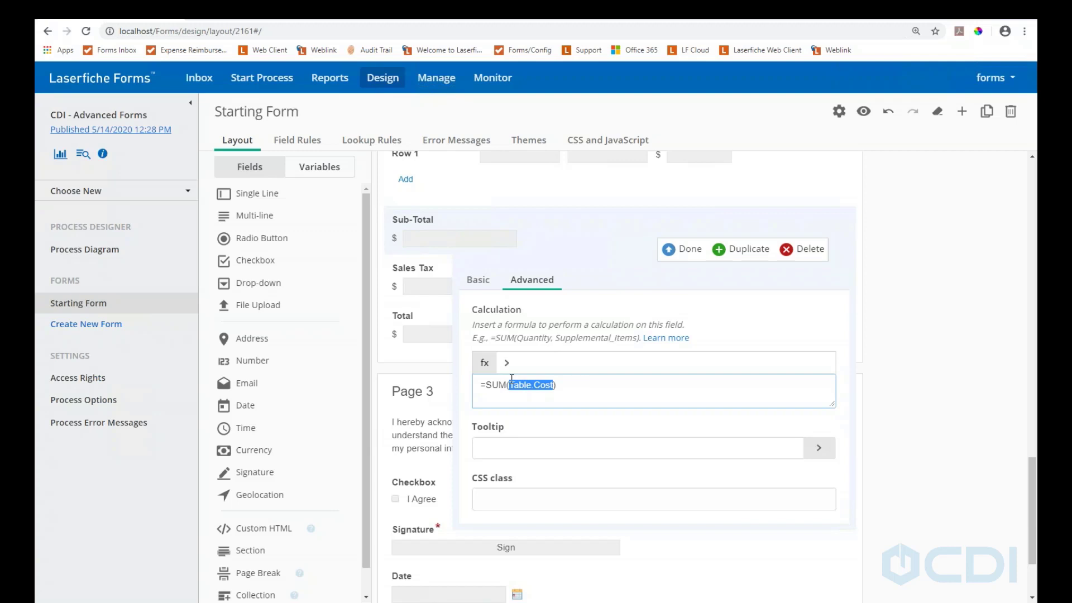
key("BackSpace")
Reinsert Table > Cost from the variable picker so the formula reads =SUM(Table.Cost), then close
left_click(506, 362)
scroll(537, 463, "down", 2)
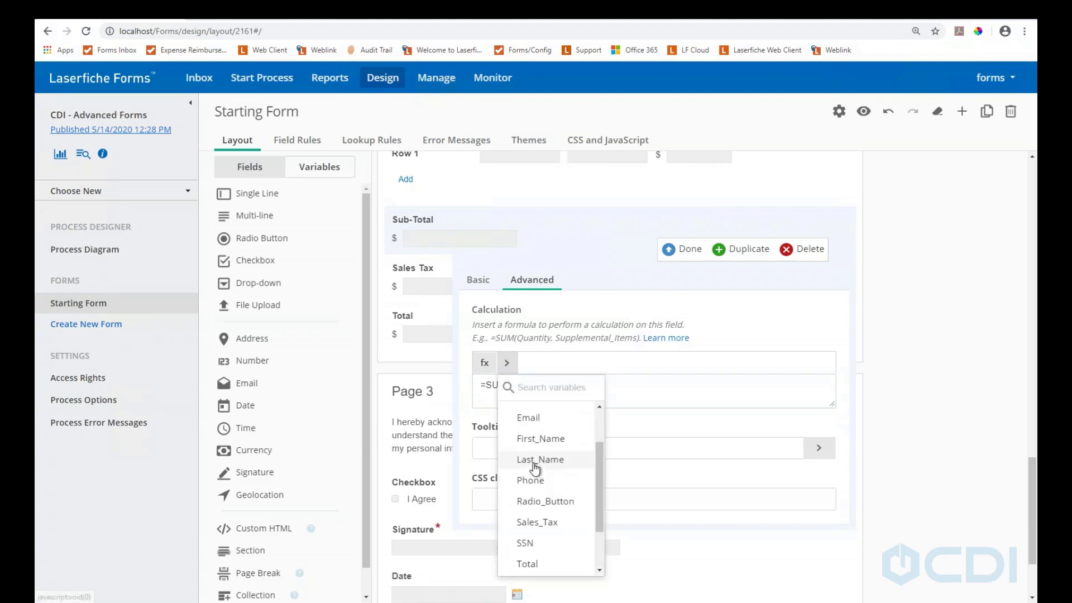
scroll(538, 476, "down", 2)
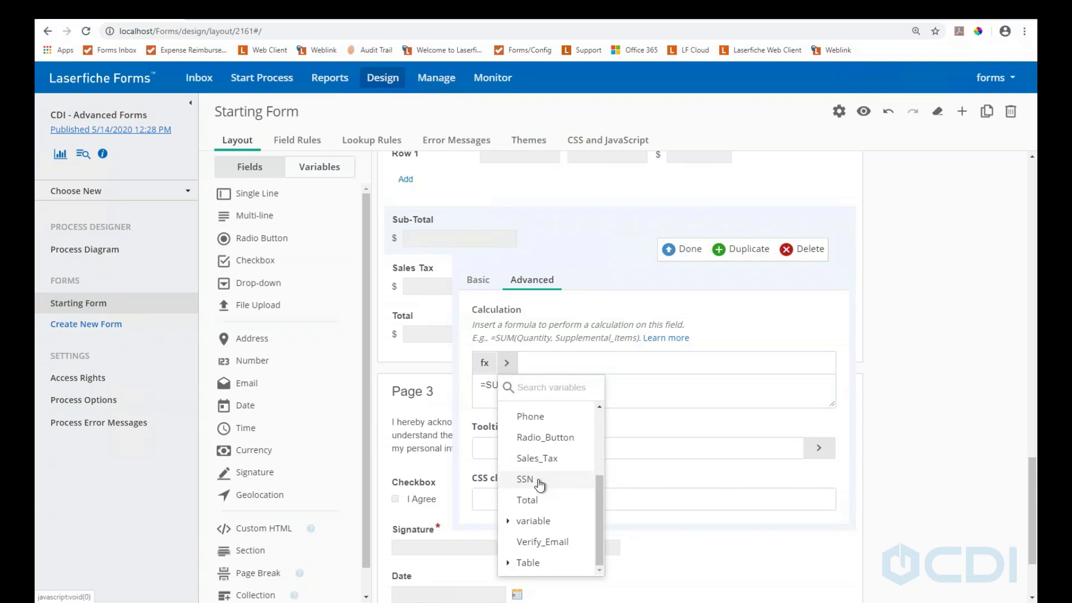
scroll(540, 486, "down", 1)
left_click(514, 504)
scroll(539, 491, "down", 1)
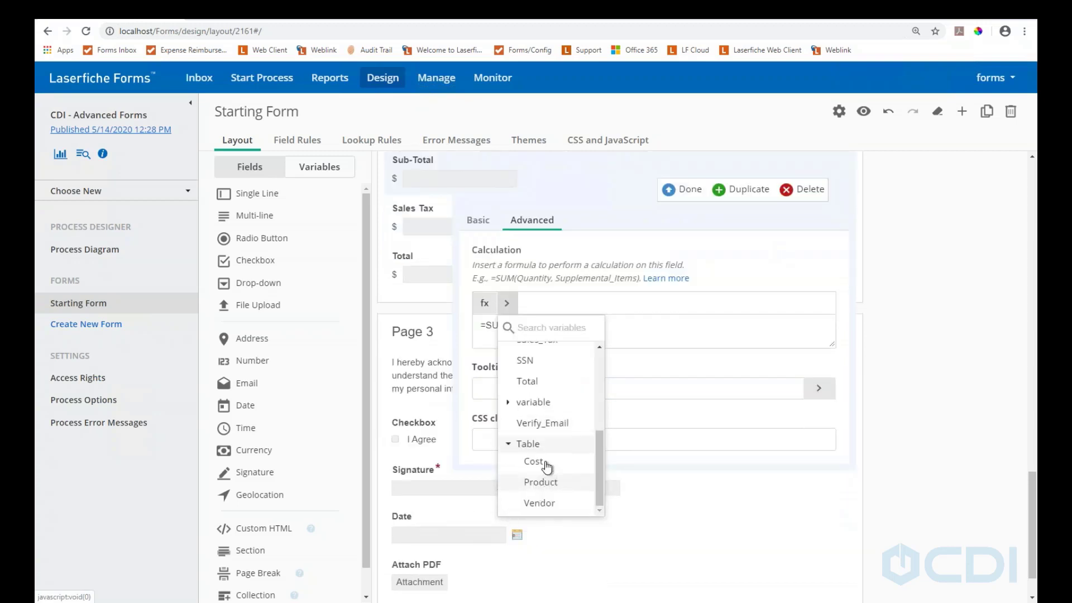
scroll(546, 466, "down", 1)
left_click(531, 401)
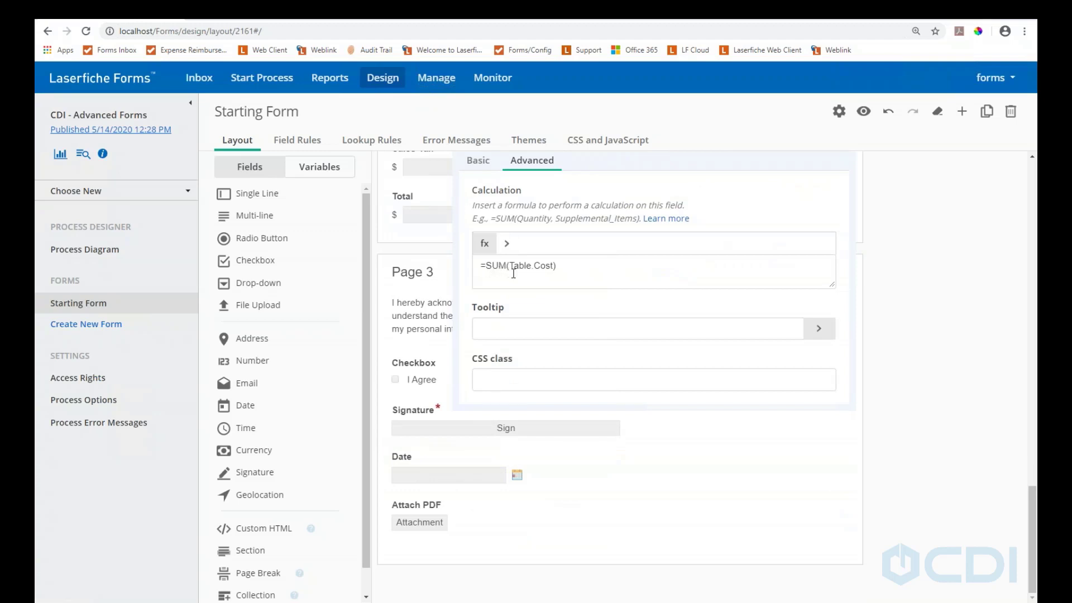
scroll(663, 204, "up", 1)
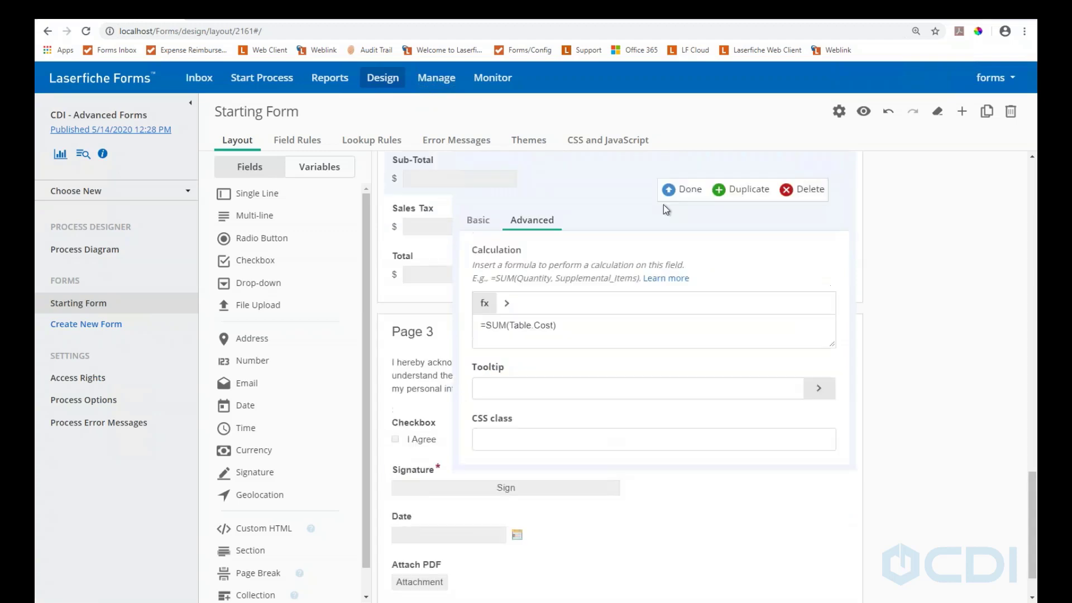
left_click(676, 189)
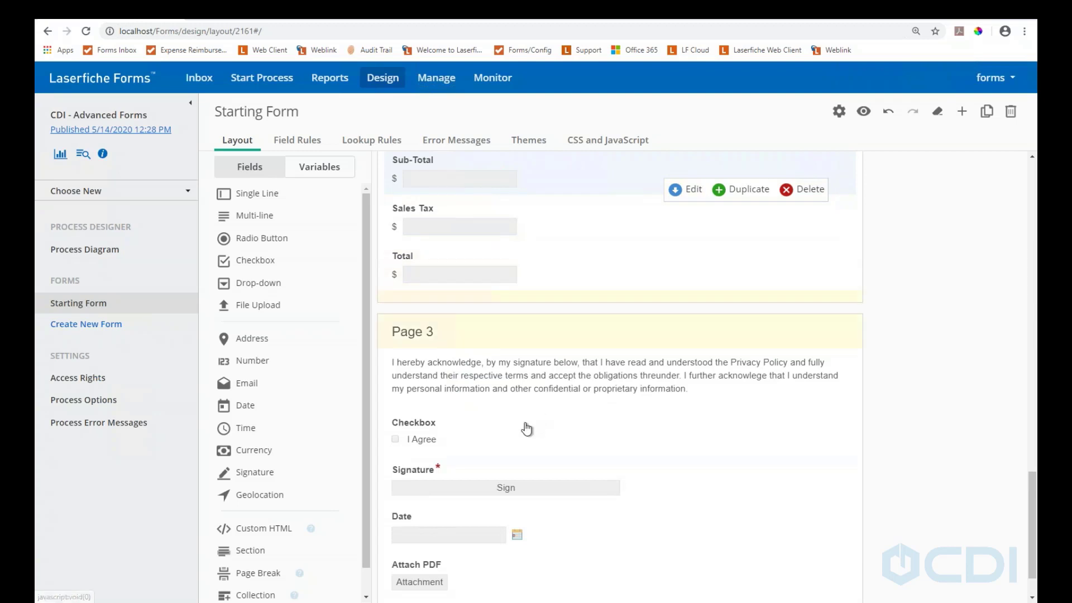
scroll(519, 432, "down", 1)
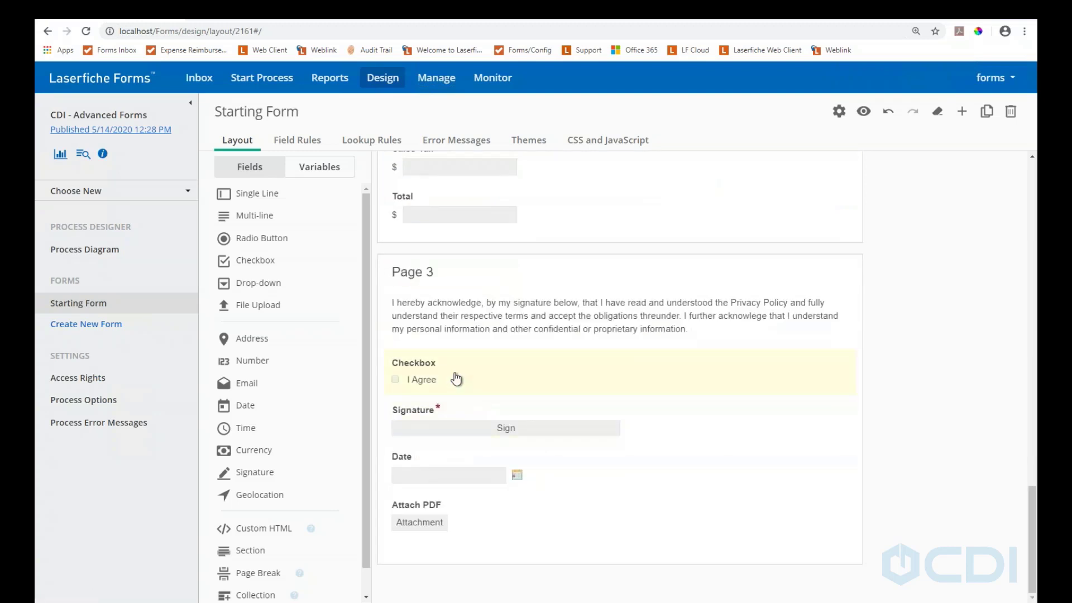
scroll(455, 378, "up", 3)
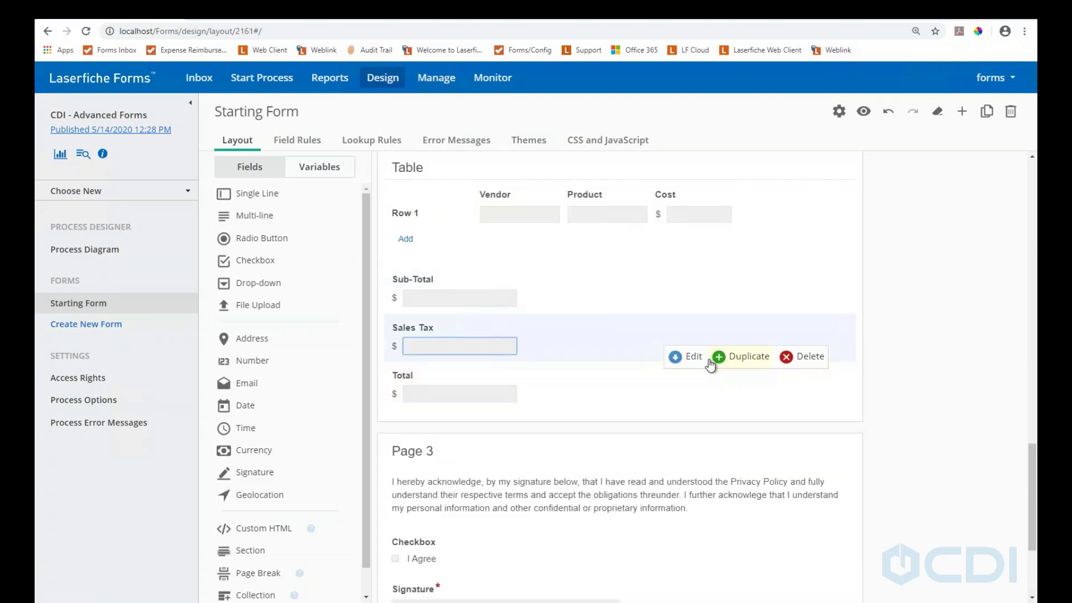
left_click(688, 357)
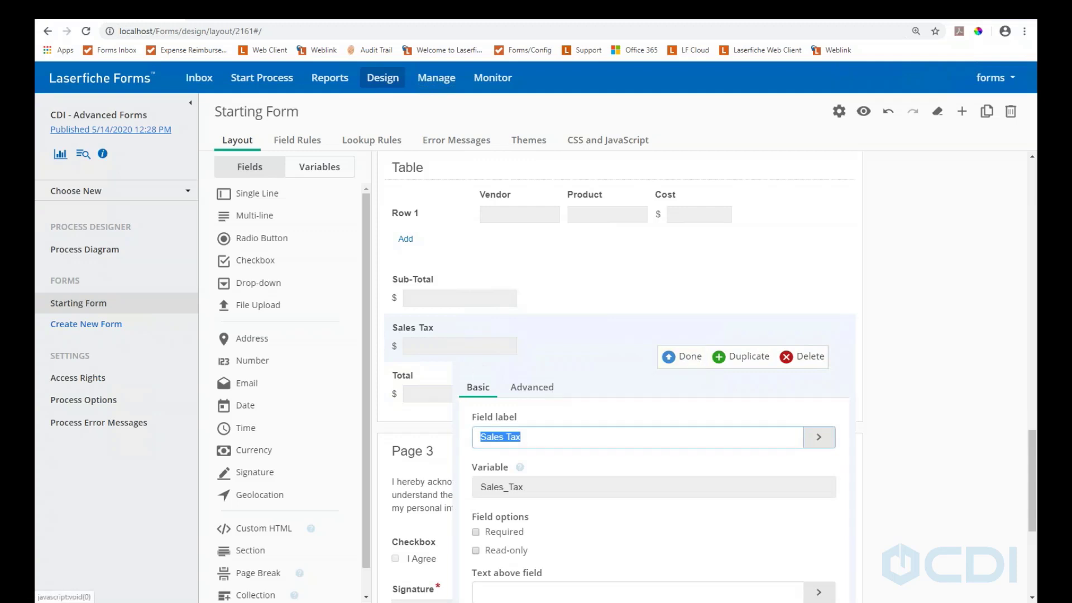
left_click(532, 390)
scroll(574, 492, "down", 1)
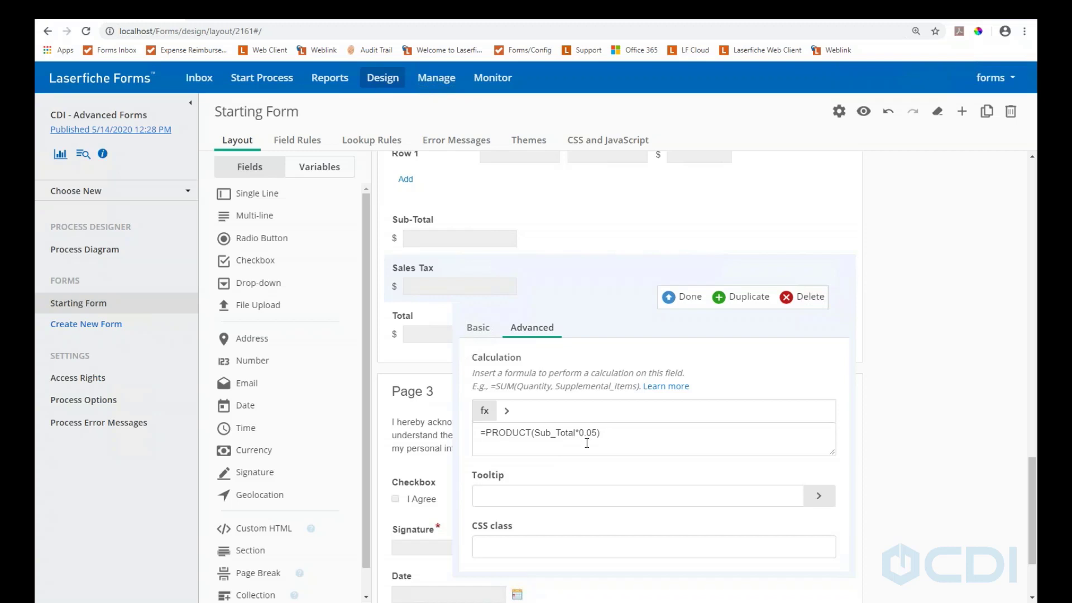
left_click(579, 431)
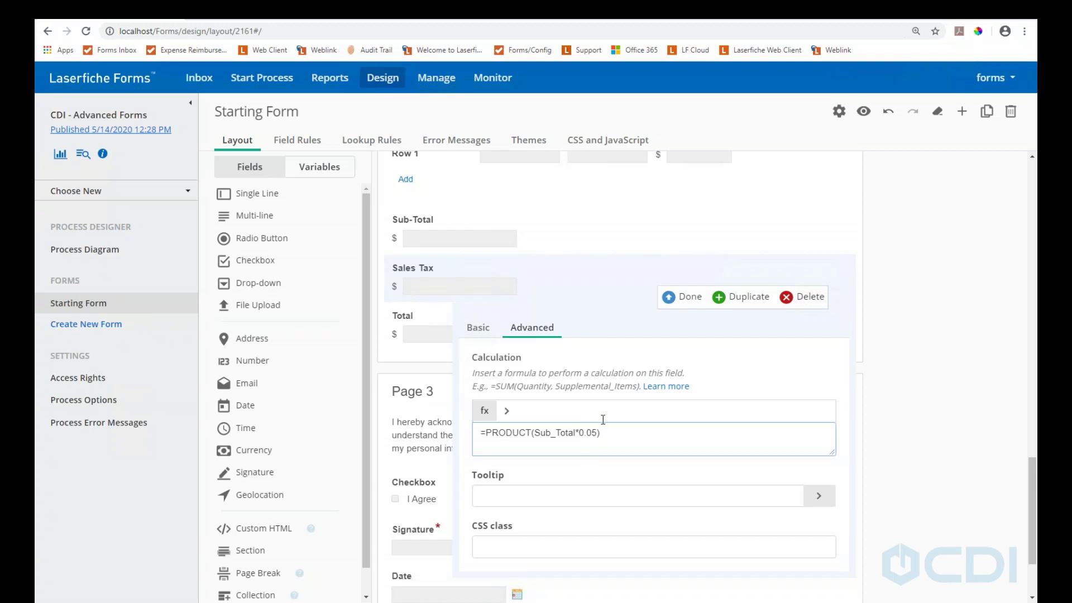
left_click(673, 296)
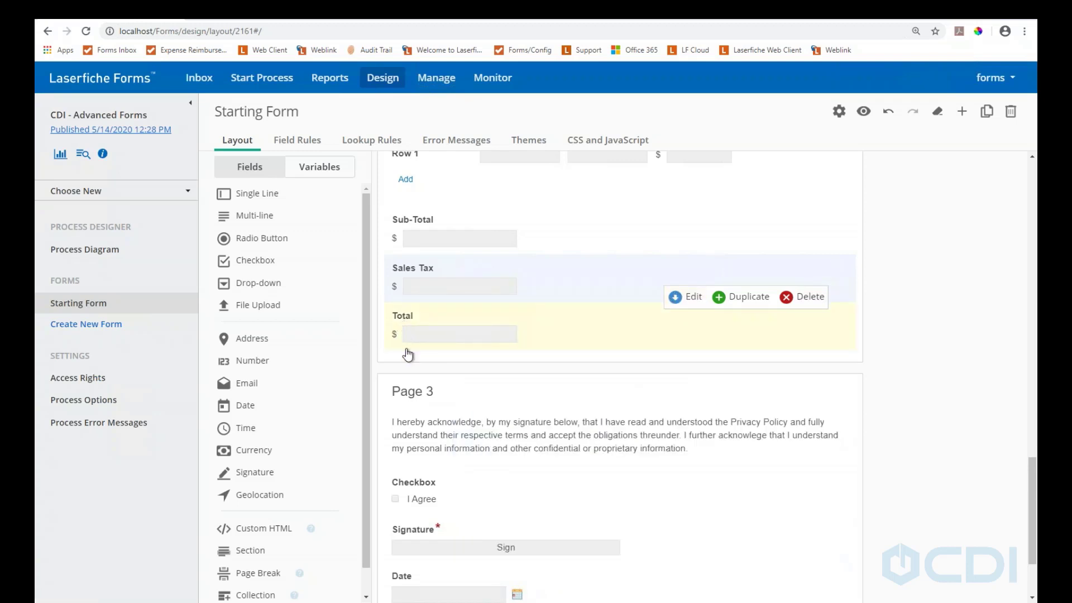
scroll(425, 391, "down", 1)
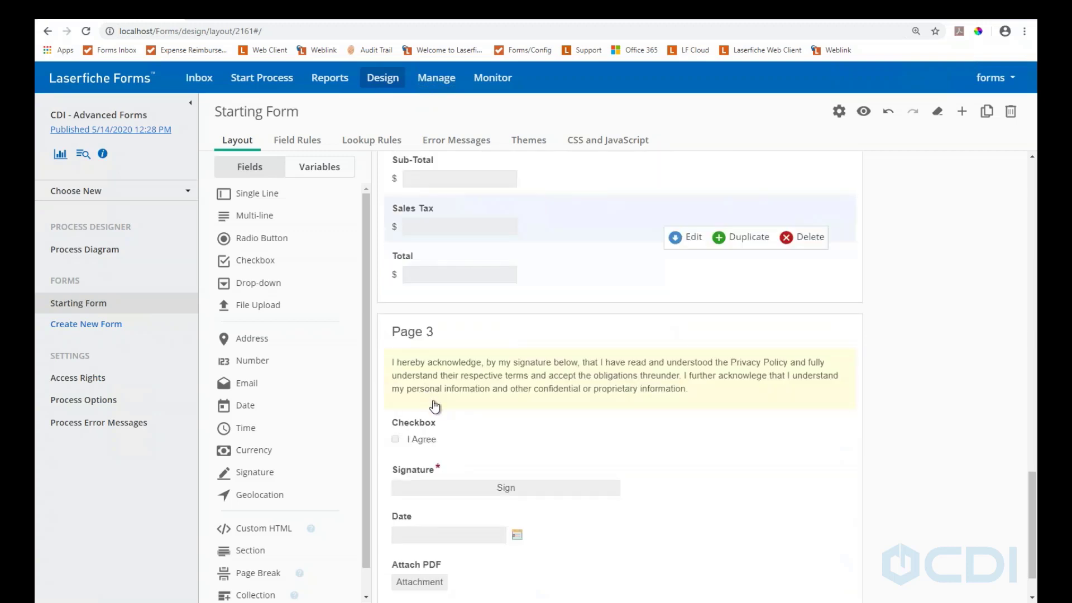
scroll(435, 406, "up", 1)
Return to the top of the form and open the 'forms' account dropdown
scroll(435, 406, "up", 15)
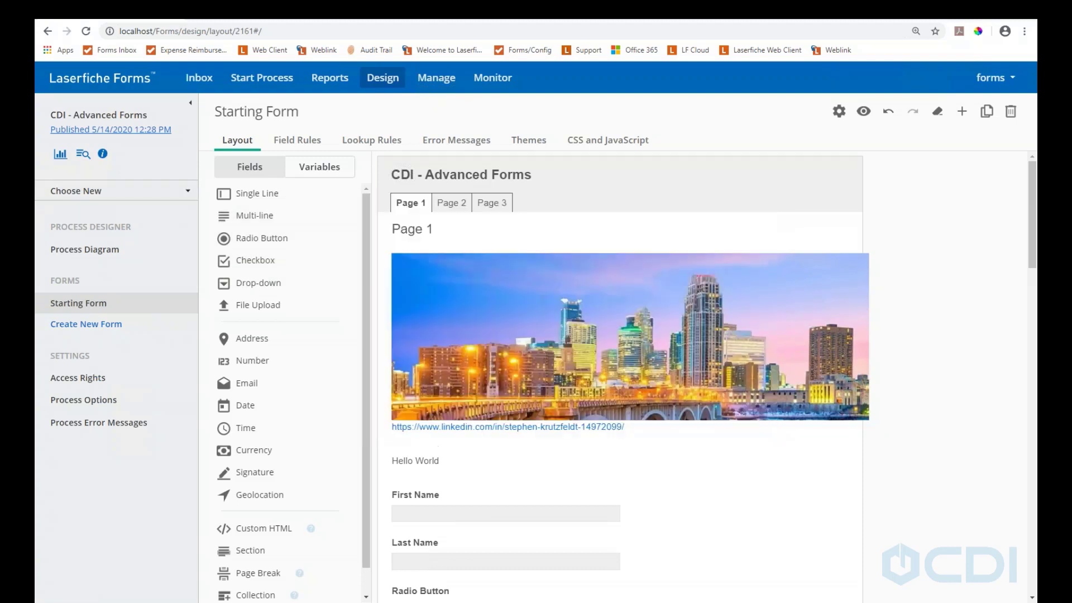
left_click(991, 78)
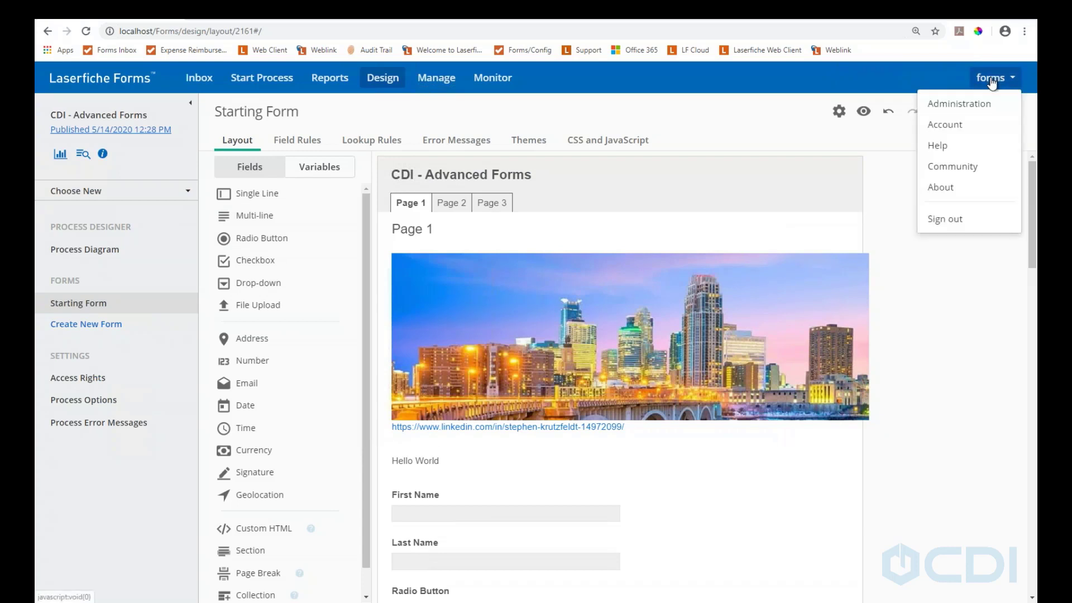
Open Administration > Data Sources > ExternalTables and view the processes using it, including CDI - Advanced Forms
left_click(957, 106)
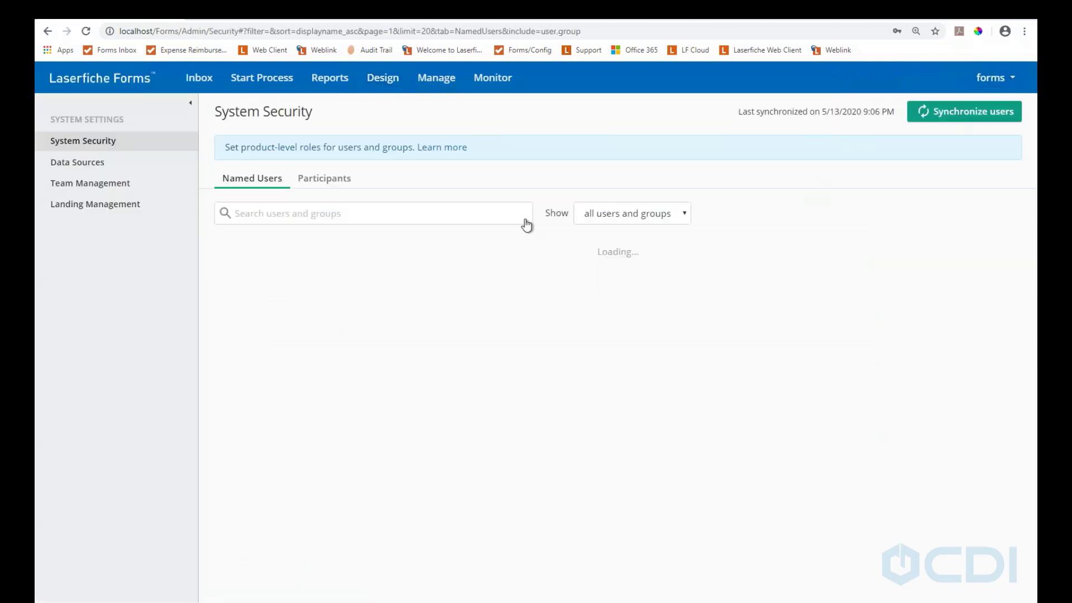
left_click(74, 166)
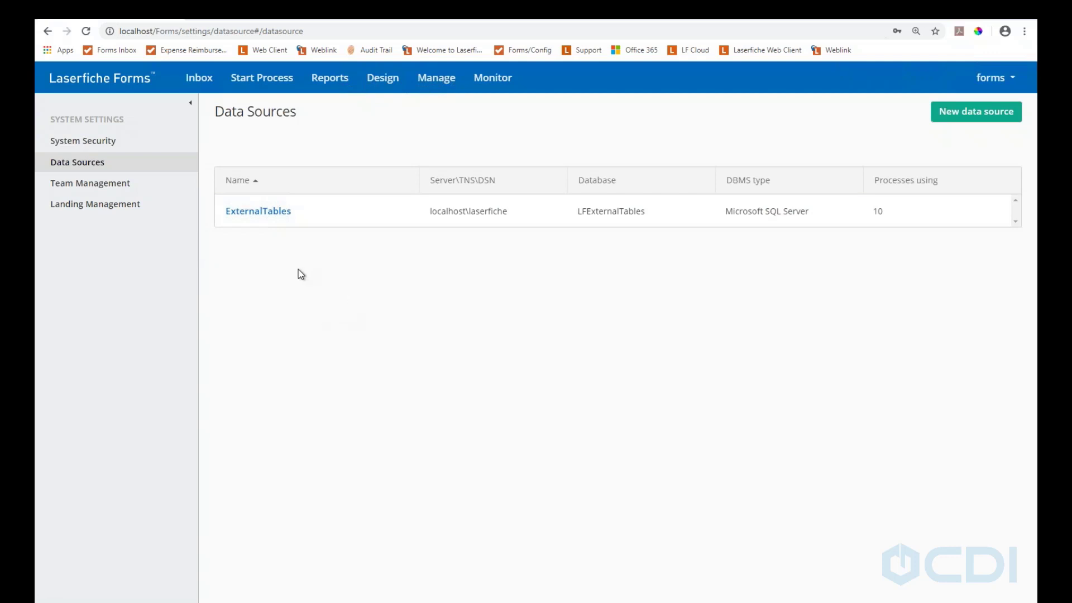
left_click(266, 215)
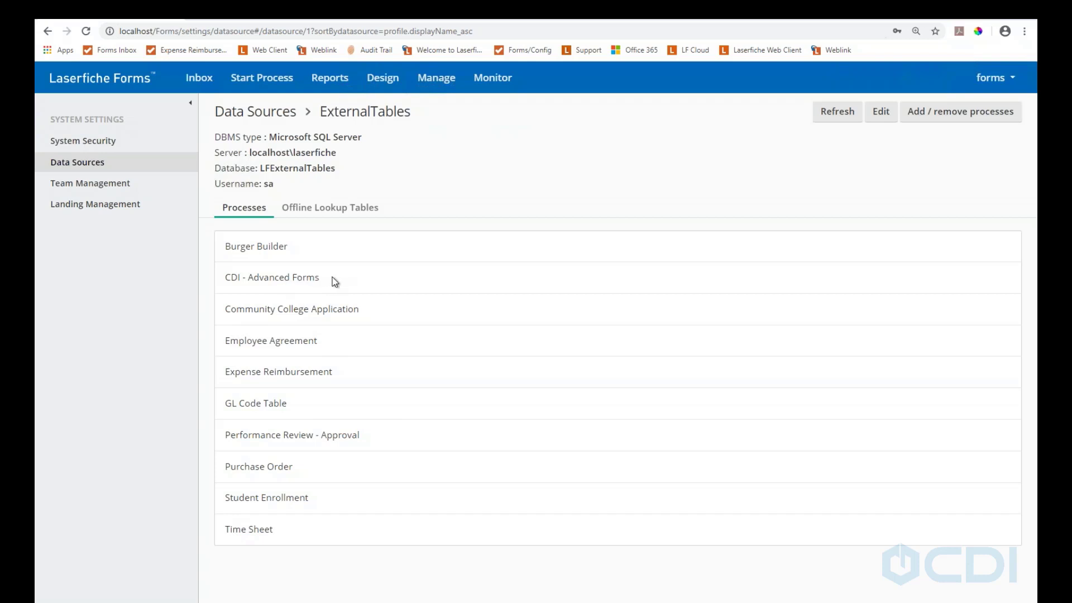
triple_click(257, 283)
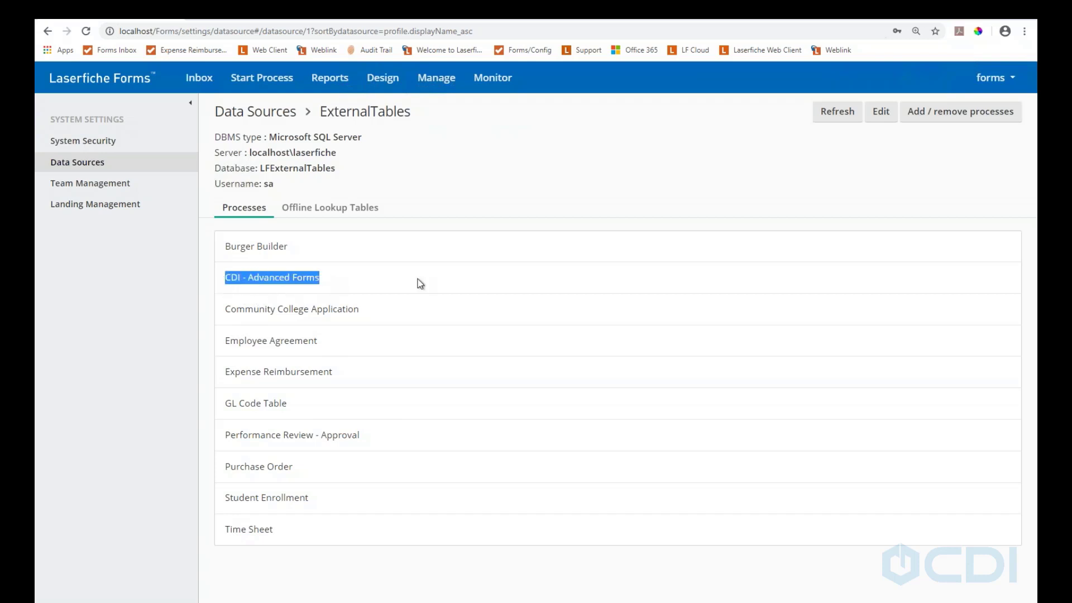
left_click(939, 119)
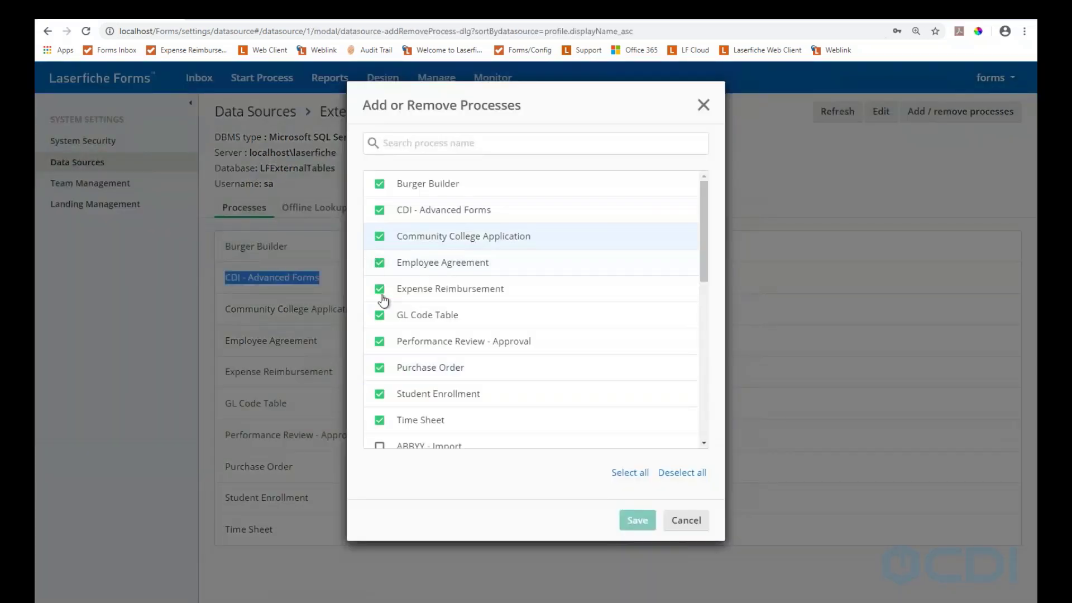
left_click(687, 521)
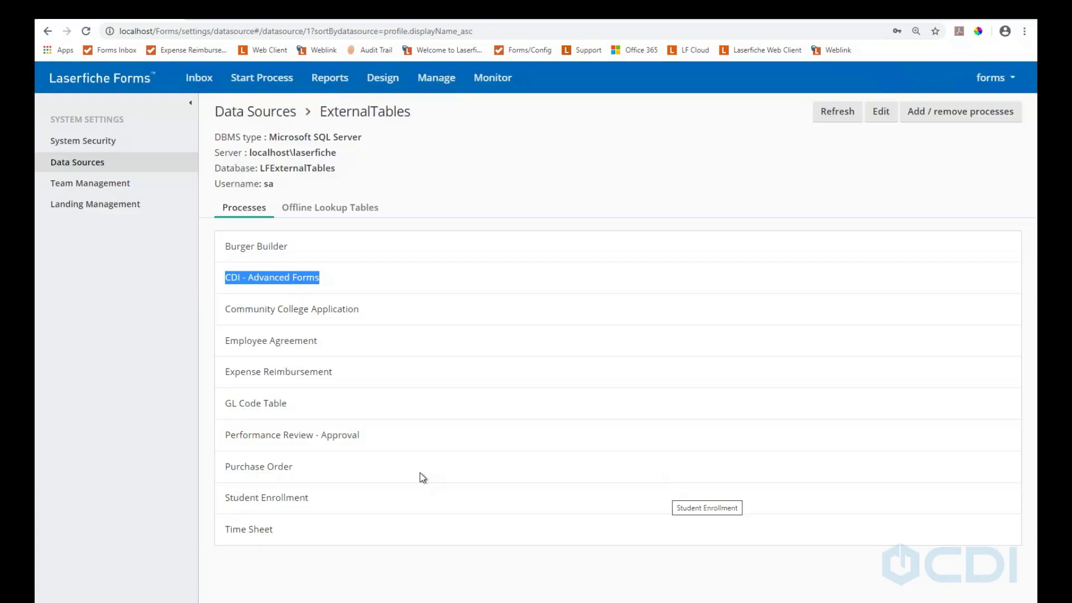
Toggle Offline Lookup Tables and Processes, highlighting the SQL Server type and LFExternalTables database name
left_click(305, 211)
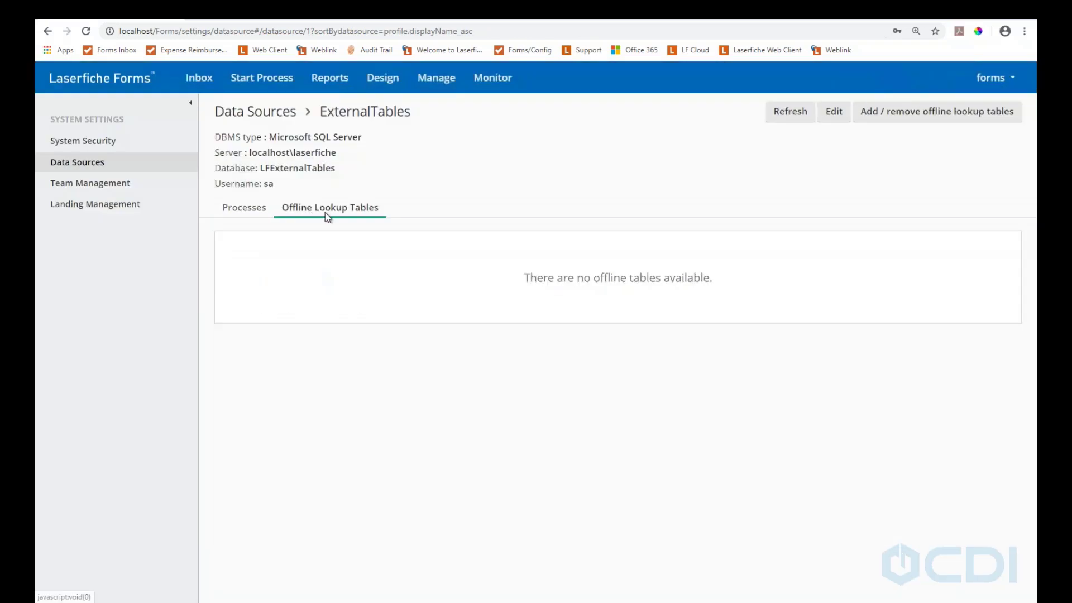
left_click(239, 213)
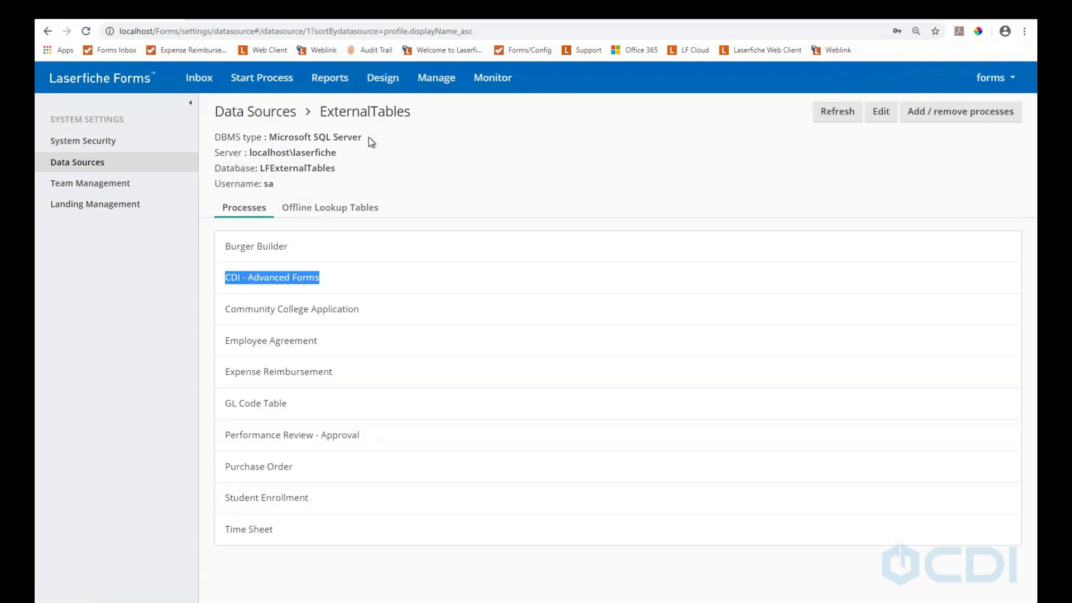
left_click_drag(367, 138, 273, 142)
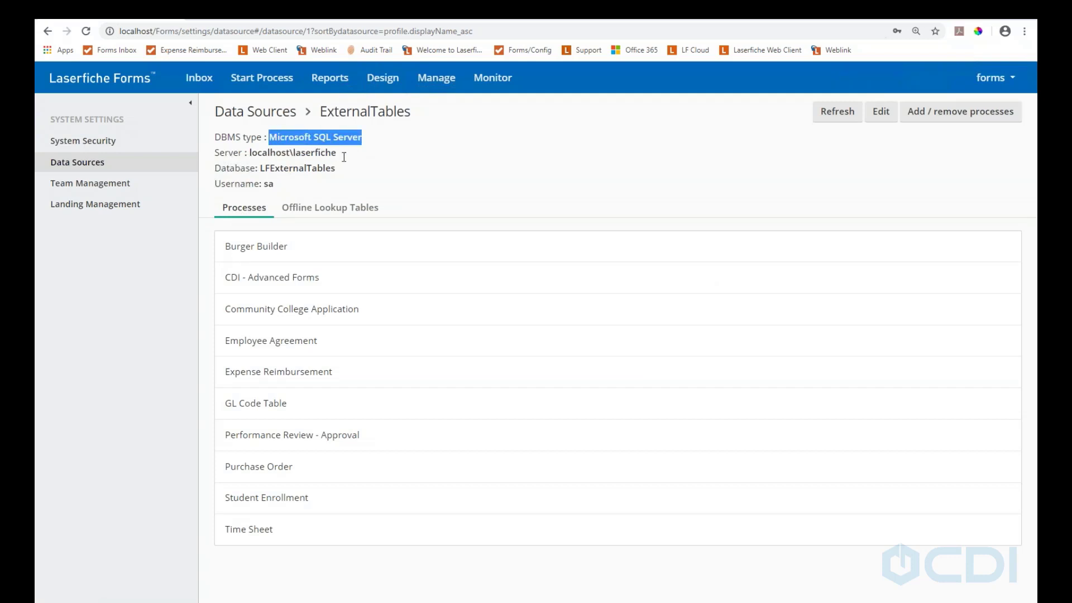
left_click_drag(343, 156, 255, 162)
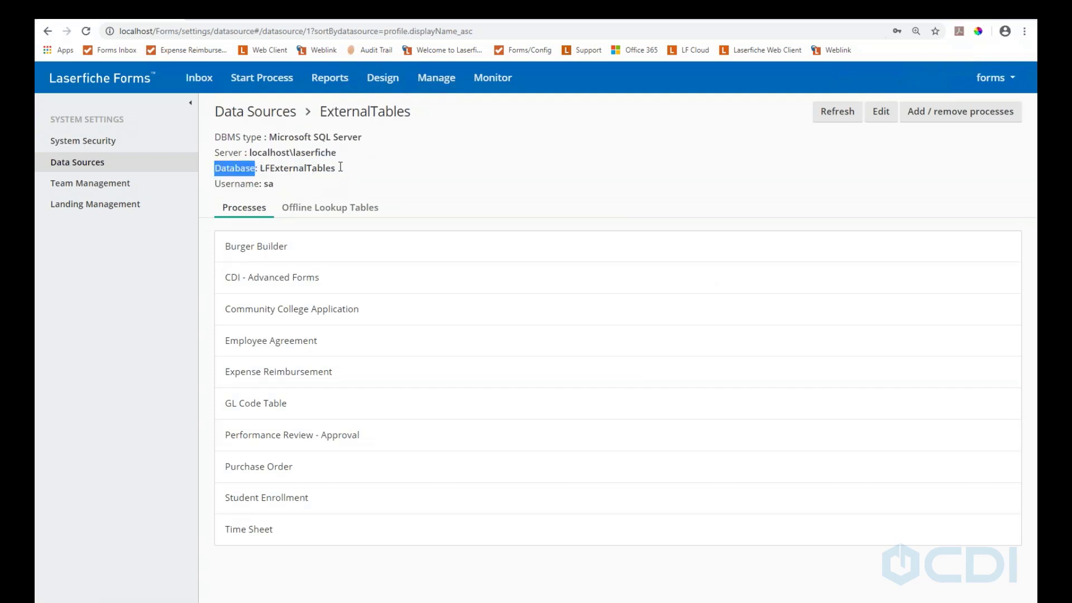
left_click_drag(339, 167, 259, 168)
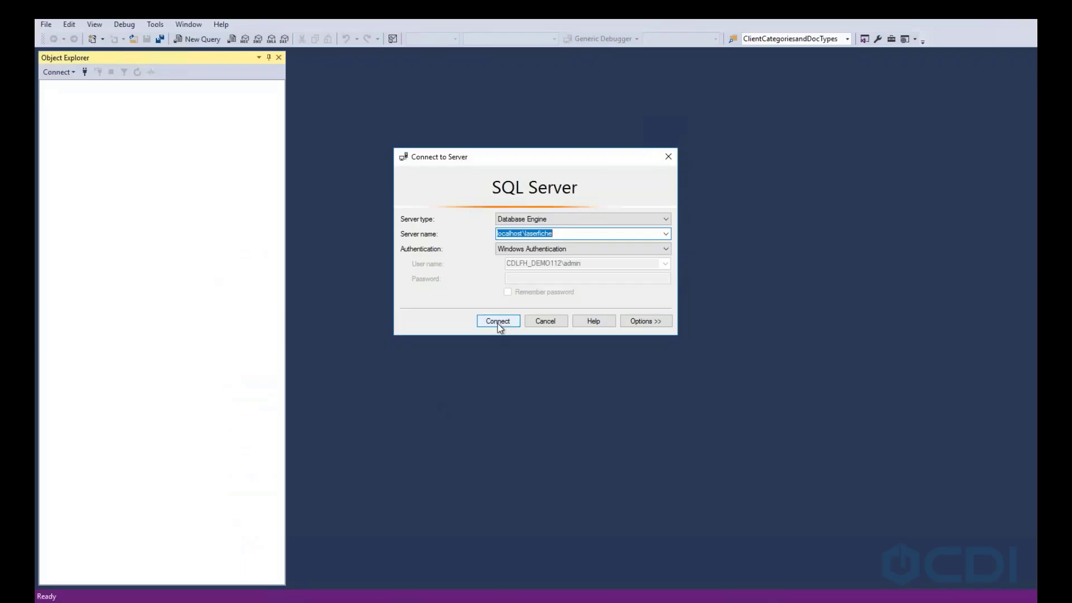
Connect to localhost\laserfiche, expand LFExternalTables > Tables to list dbo.Brews through dbo.Vendors, then minimize SSMS
left_click(497, 322)
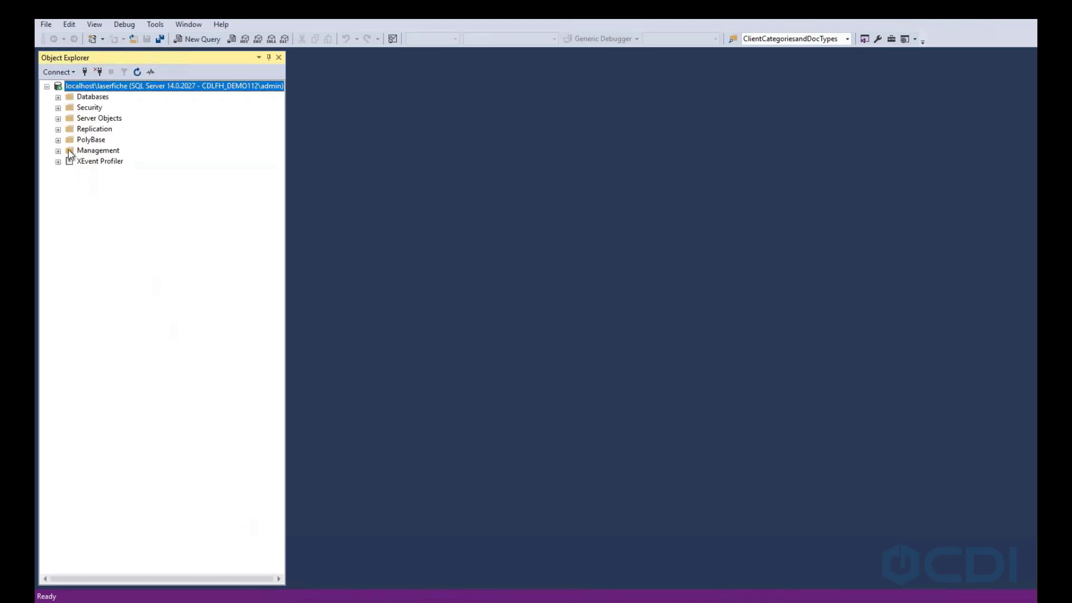
left_click(58, 97)
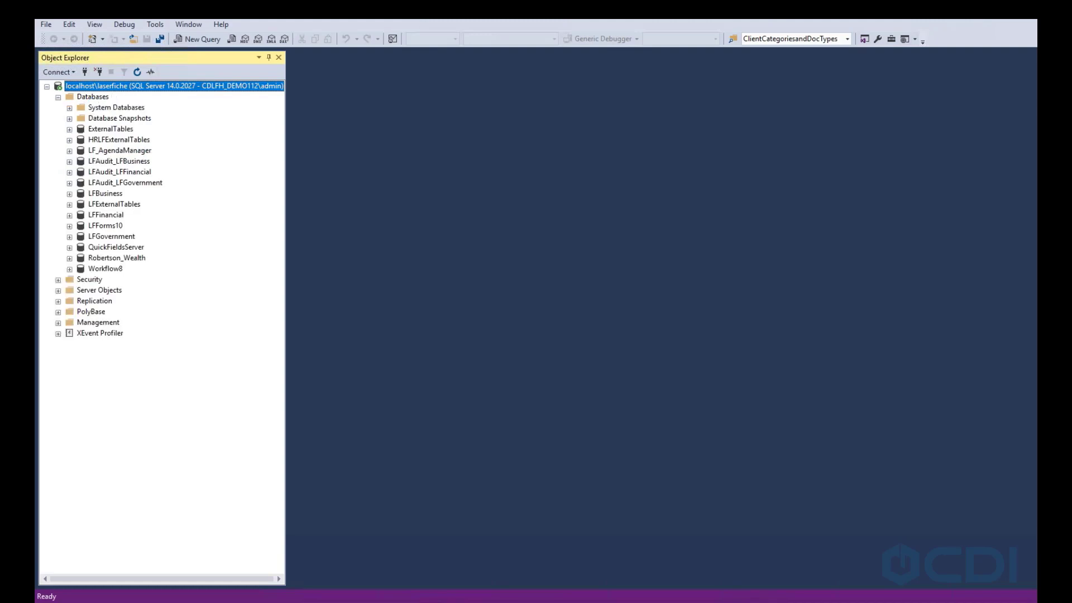
left_click(114, 130)
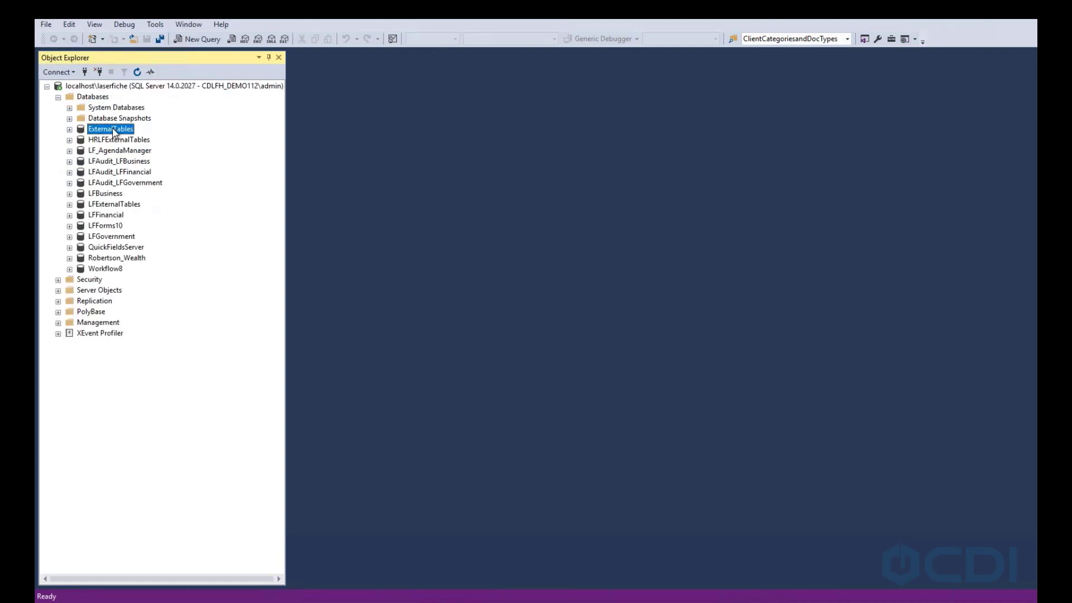
left_click(69, 130)
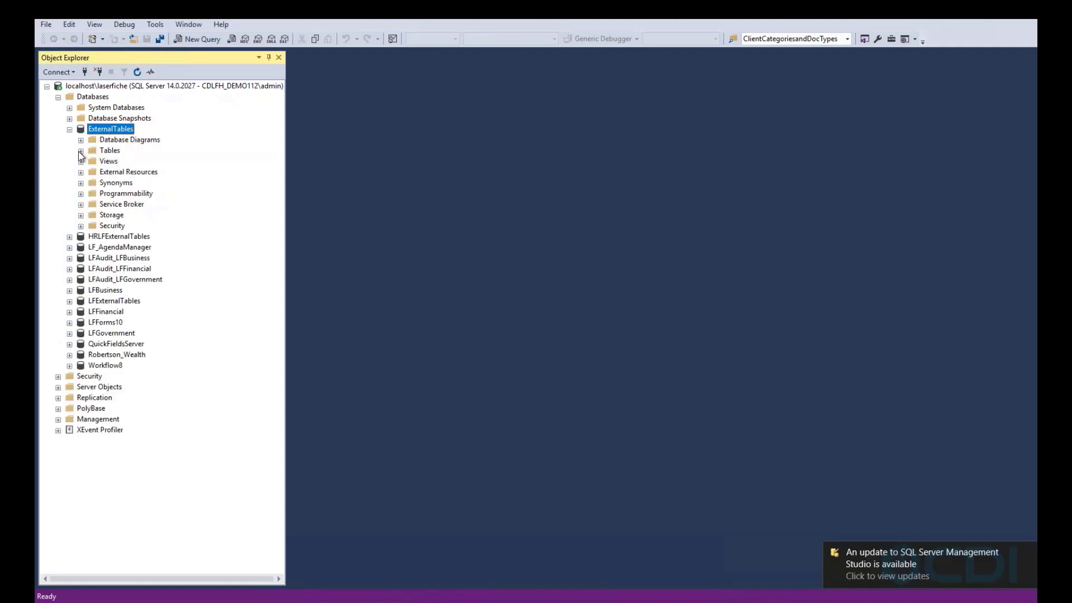
left_click(80, 151)
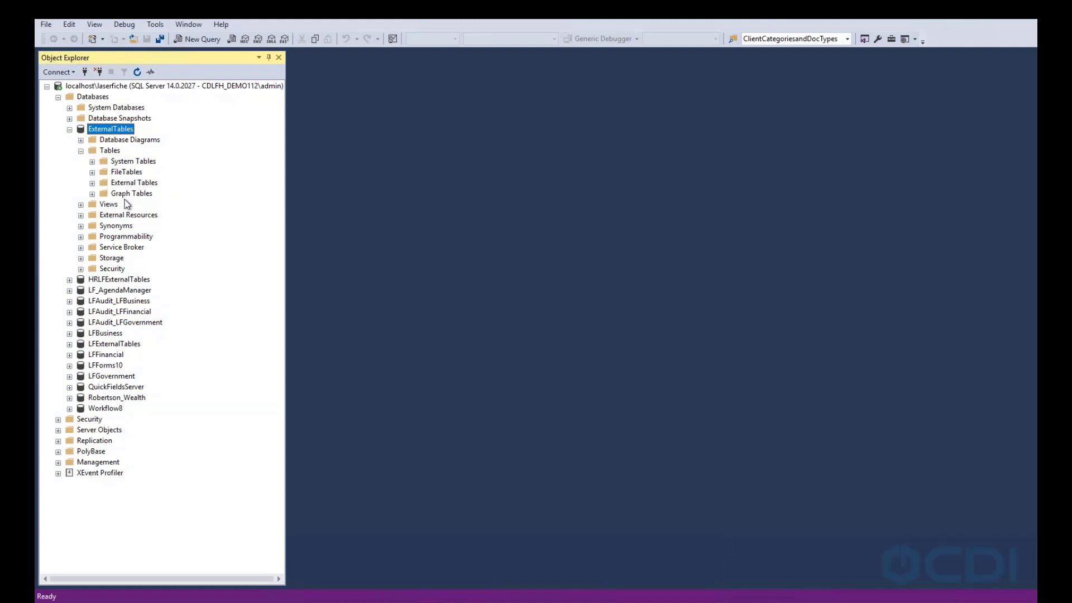
left_click(69, 129)
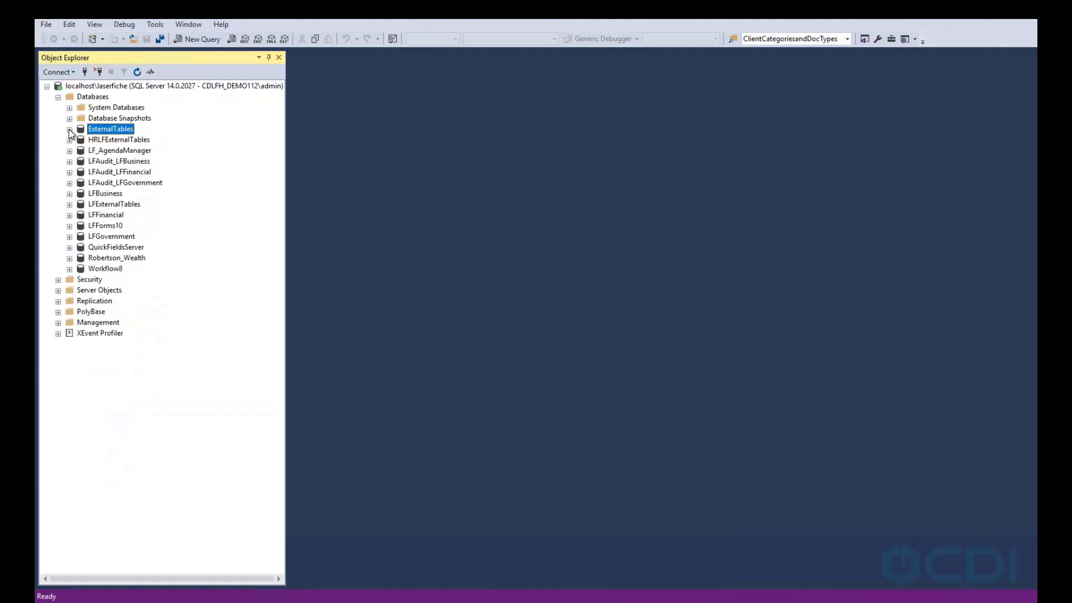
left_click(70, 204)
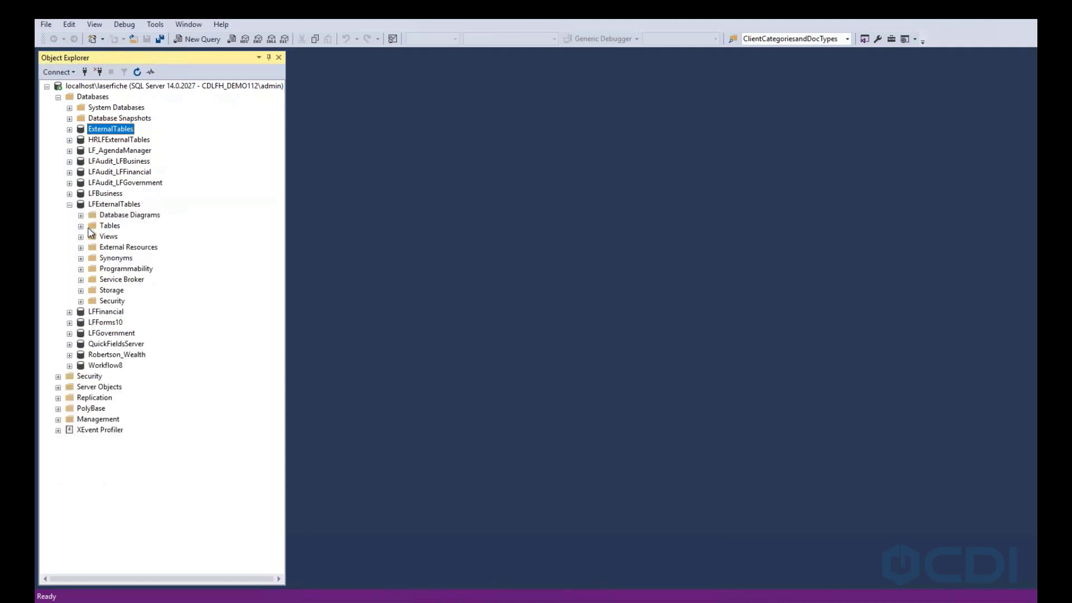
left_click(82, 226)
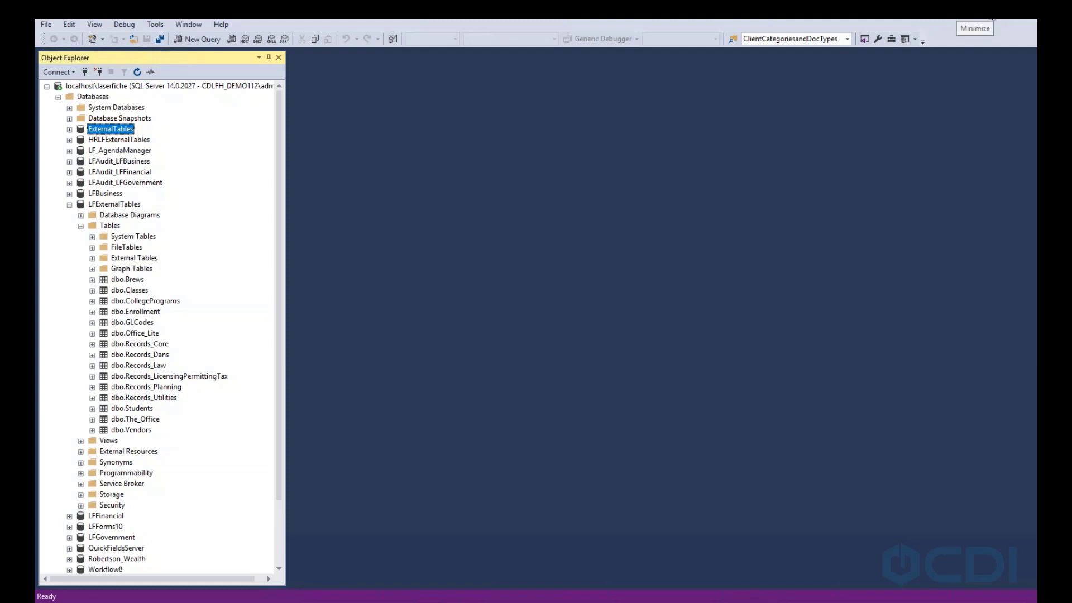
left_click(990, 10)
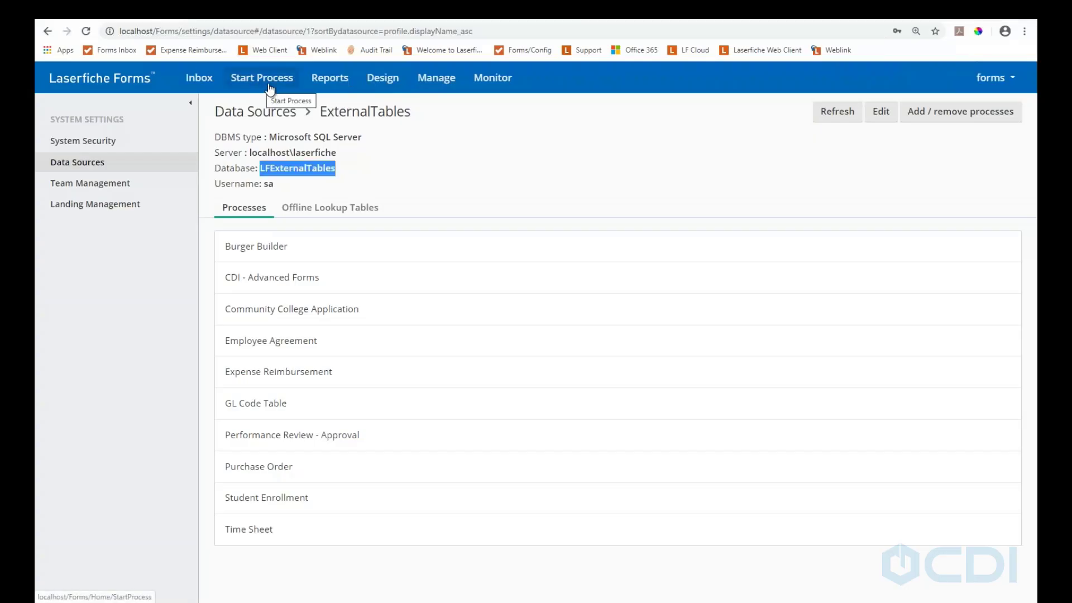
From Design, open the CDI - Advanced Forms process and go to its Starting Form
left_click(384, 81)
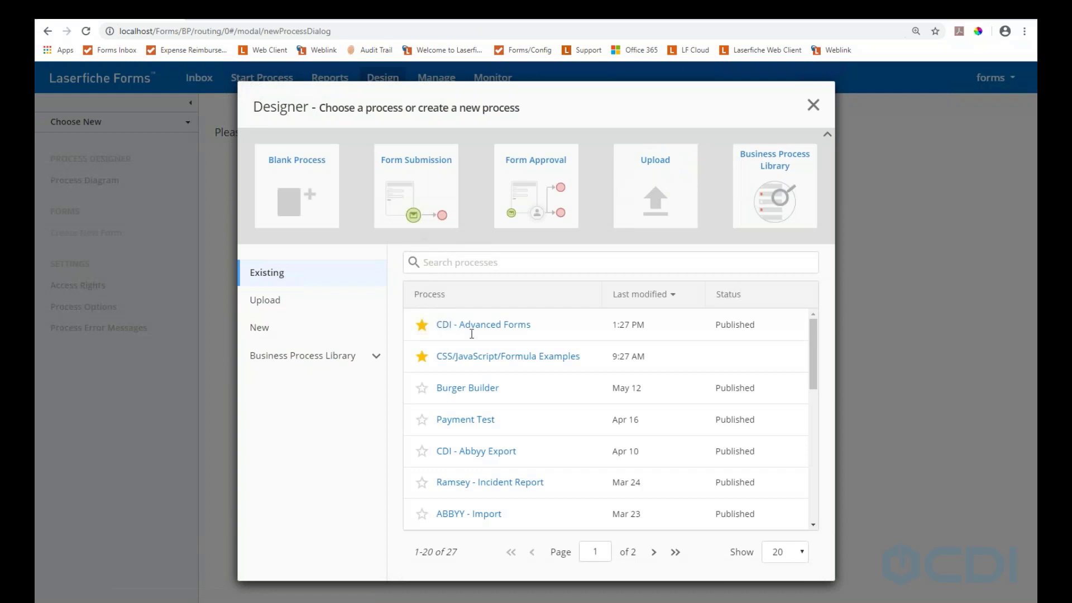
left_click(474, 331)
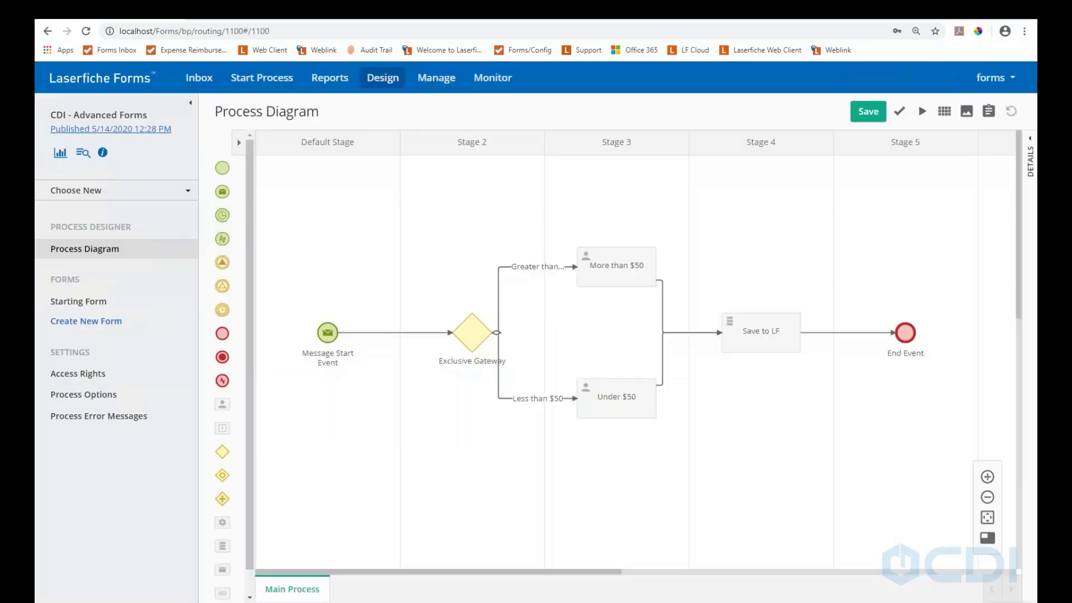
left_click(73, 306)
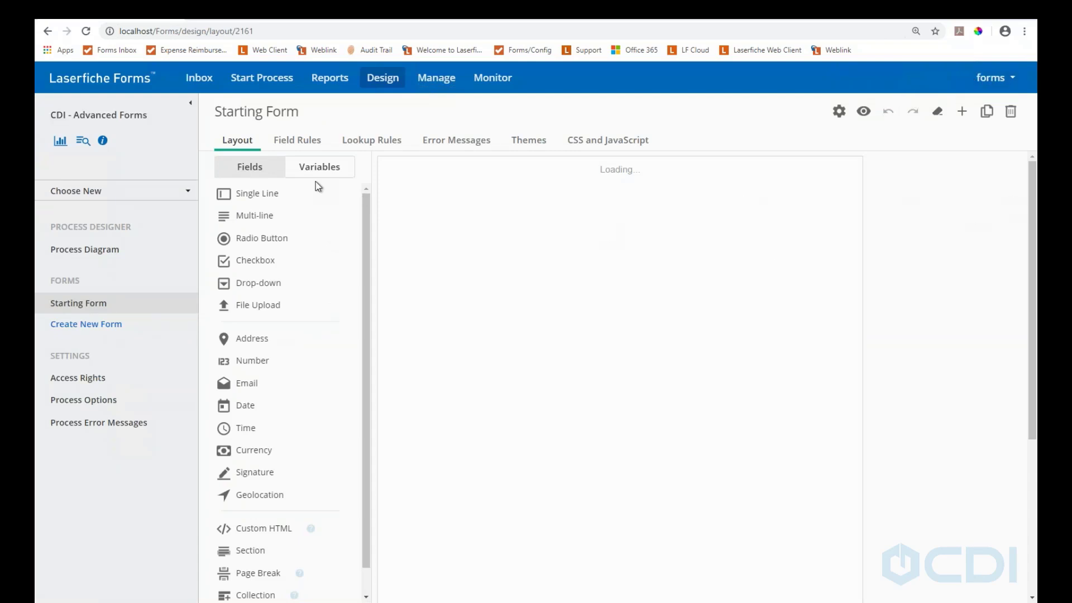
Check lookup rule 1: Brews table fills Table>Vendor from the Vendor column
left_click(360, 142)
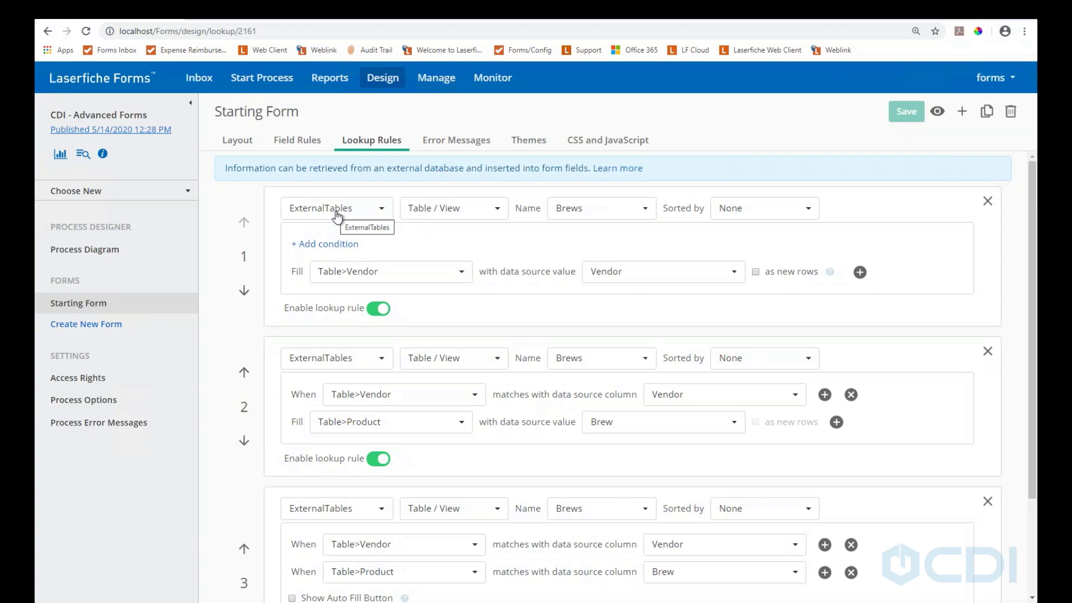
left_click(638, 212)
left_click(638, 212)
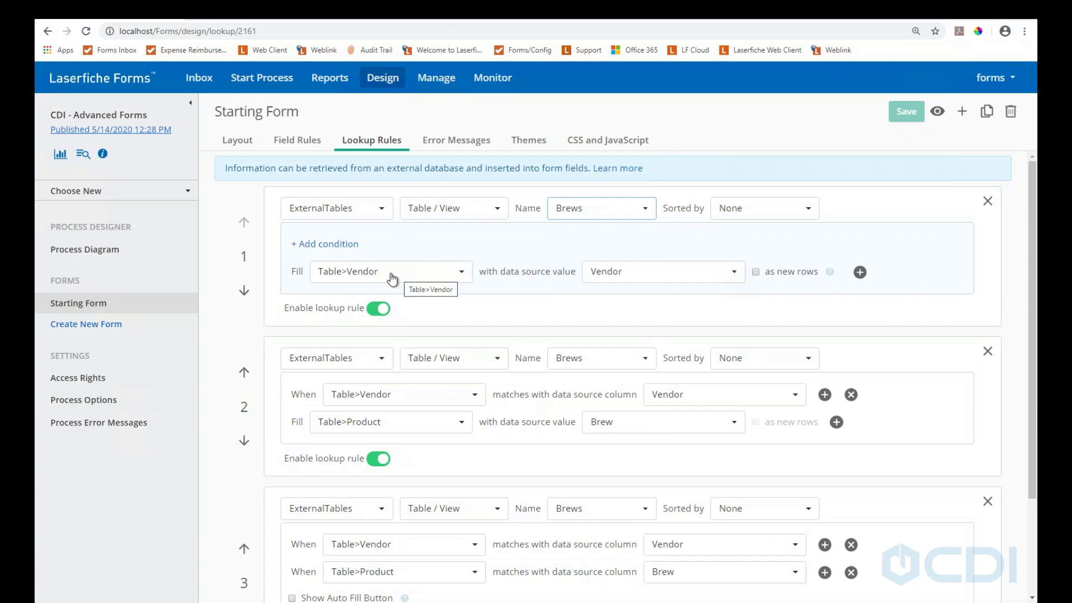
left_click(409, 281)
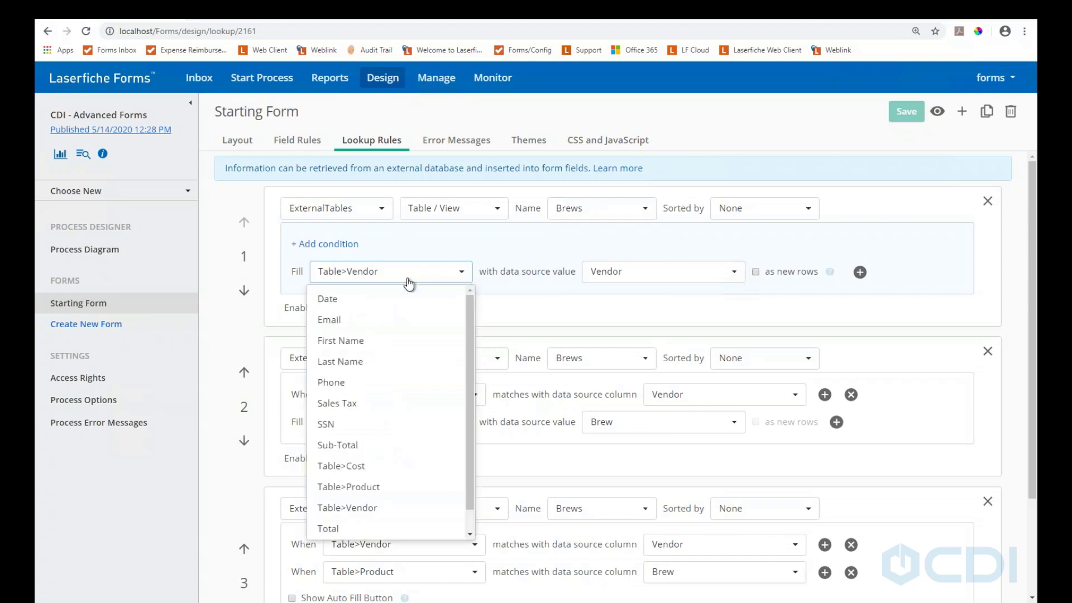
left_click(409, 283)
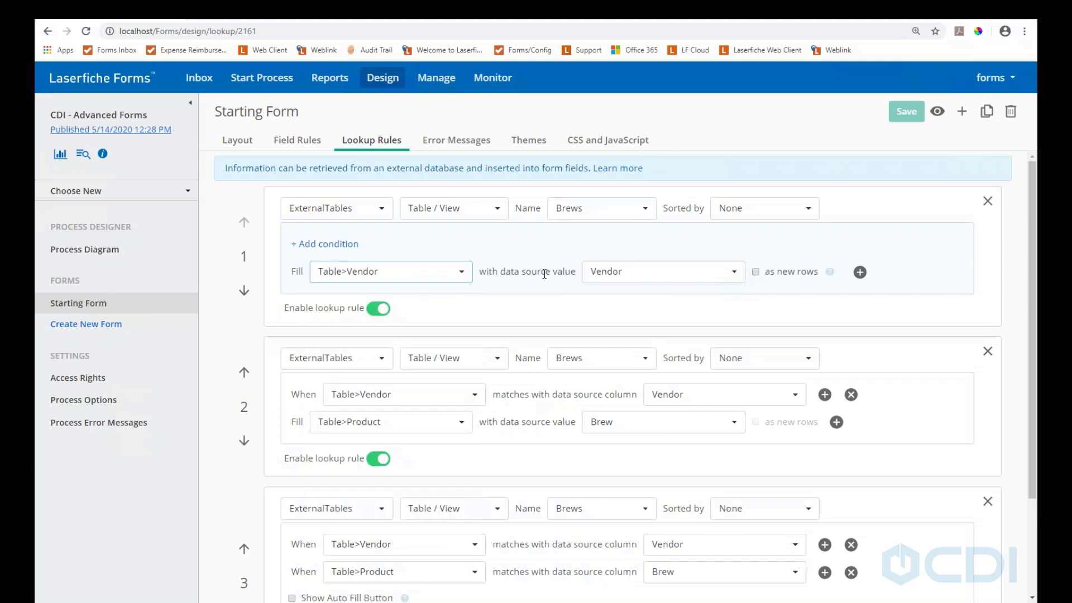
left_click(711, 281)
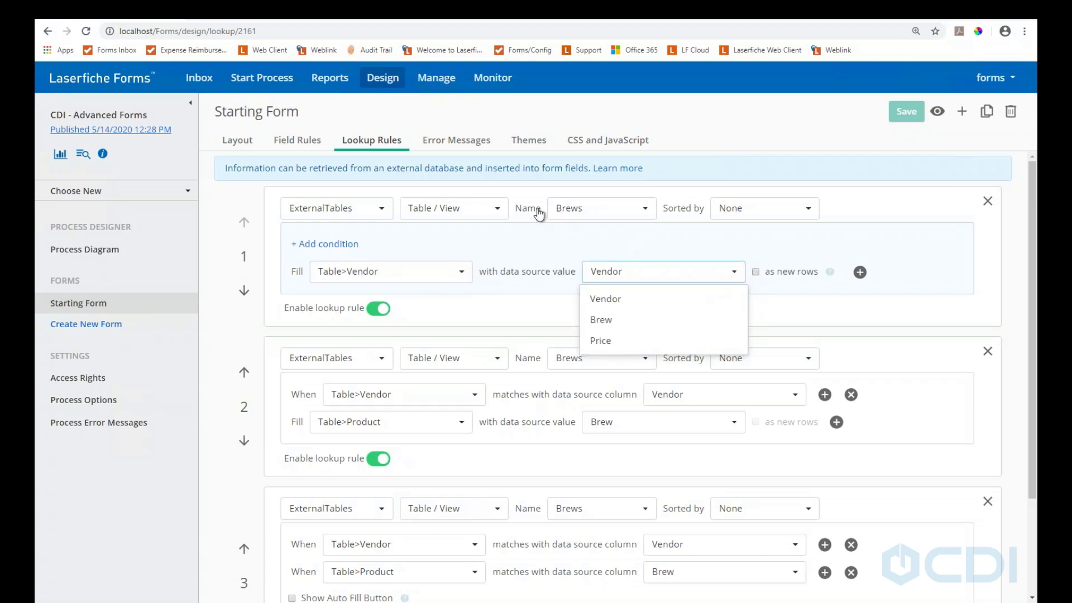
left_click(642, 275)
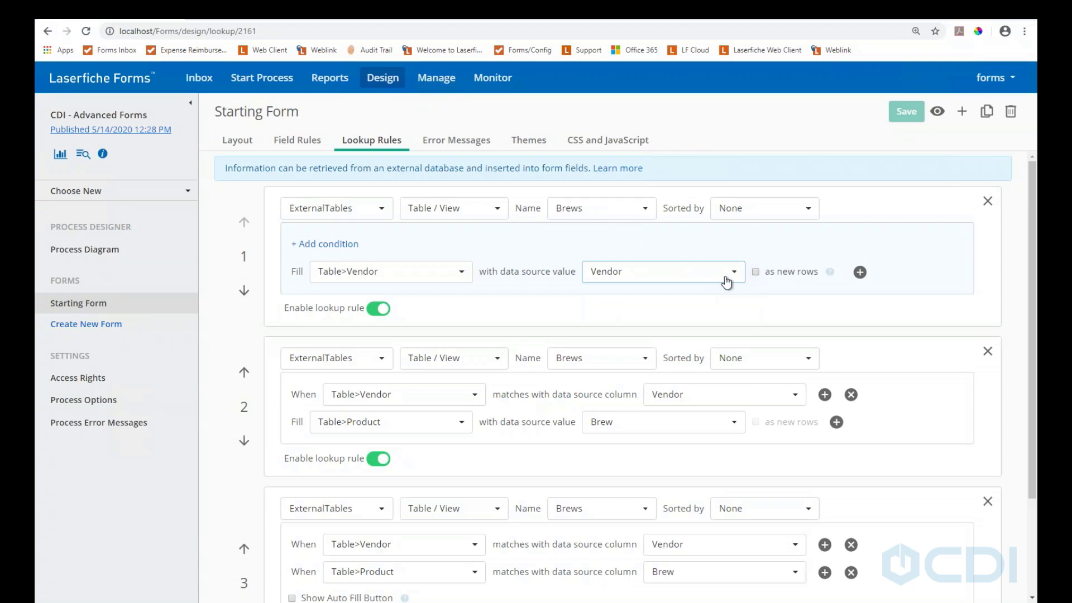
Check lookup rule 2: the Product field is filled from the Brews Brew column
scroll(512, 383, "down", 1)
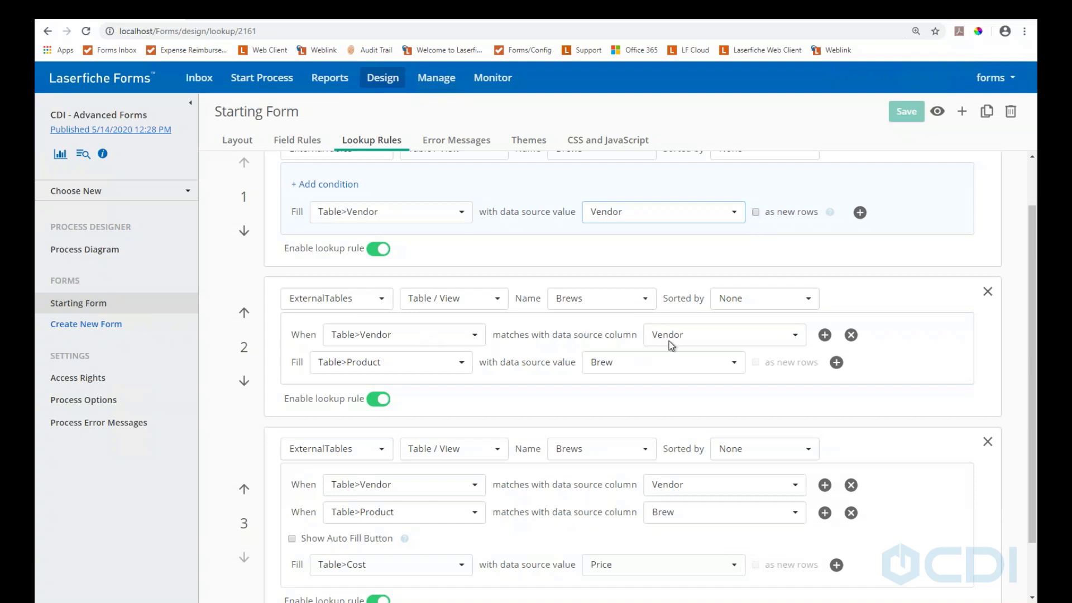
left_click(417, 364)
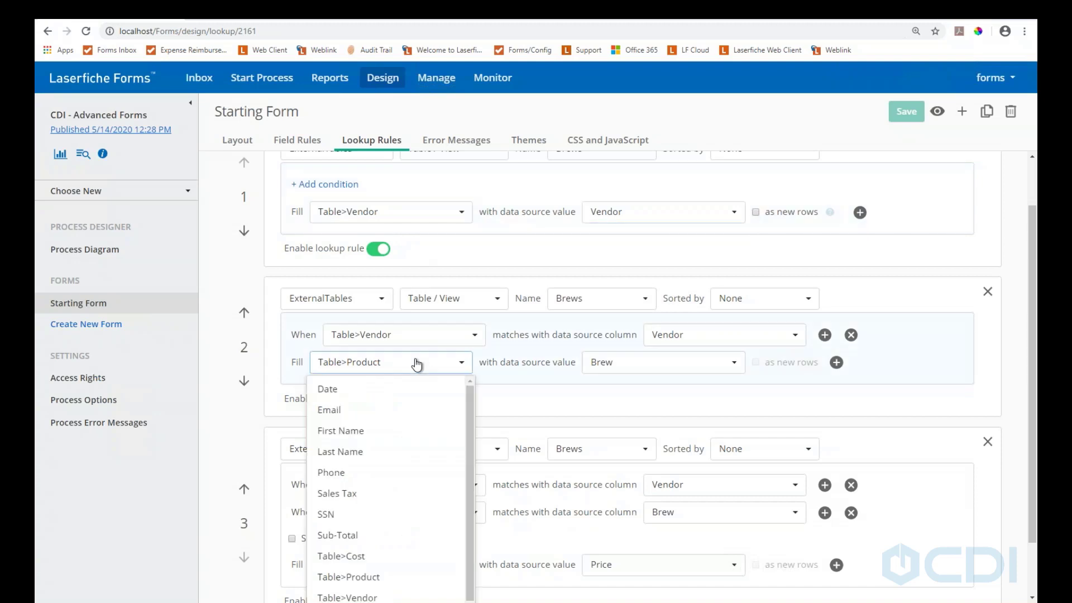
left_click(416, 364)
left_click(669, 365)
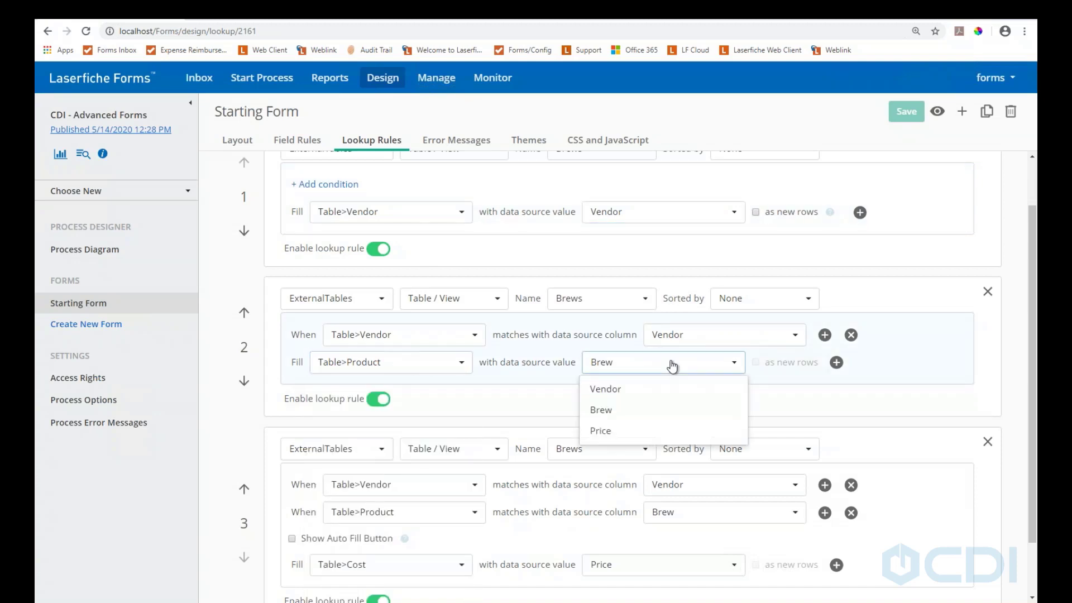
left_click(642, 371)
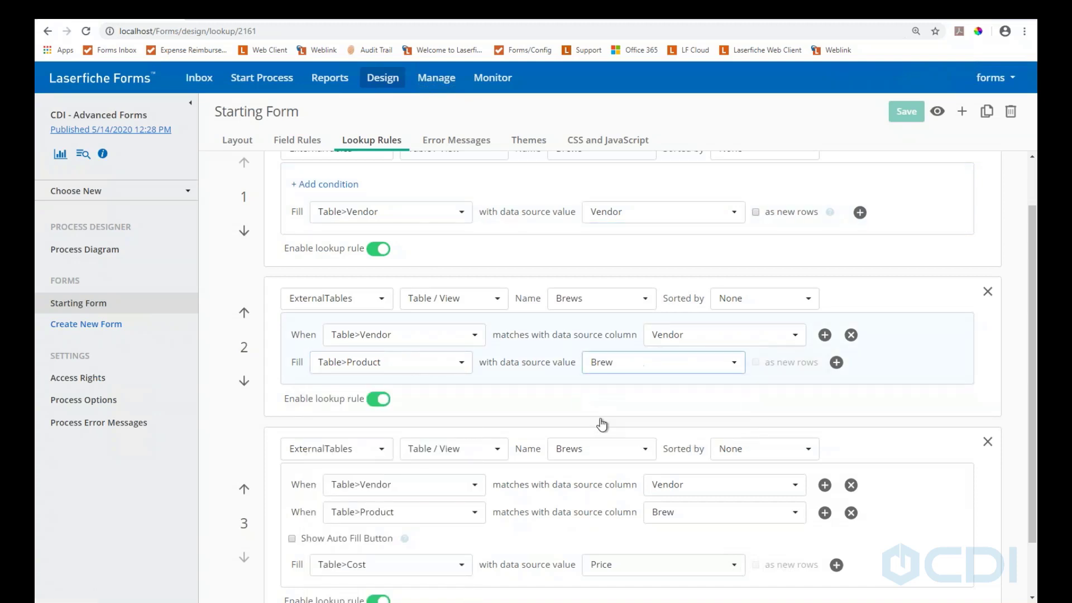
Look over the third rule filling Cost from Price, then show the Starting Form's field rules
scroll(574, 454, "down", 2)
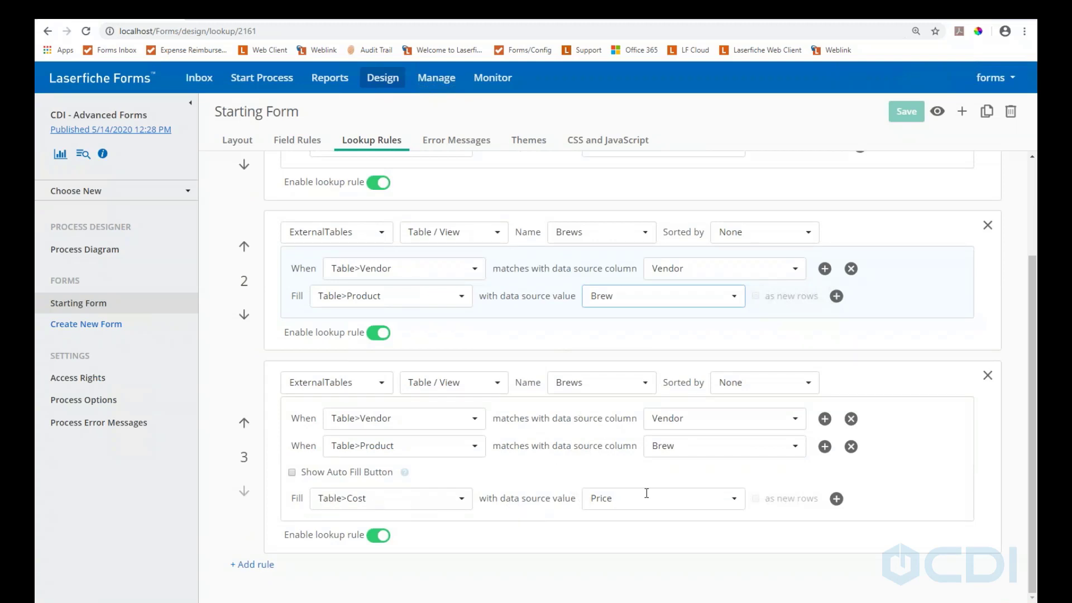
scroll(429, 460, "up", 3)
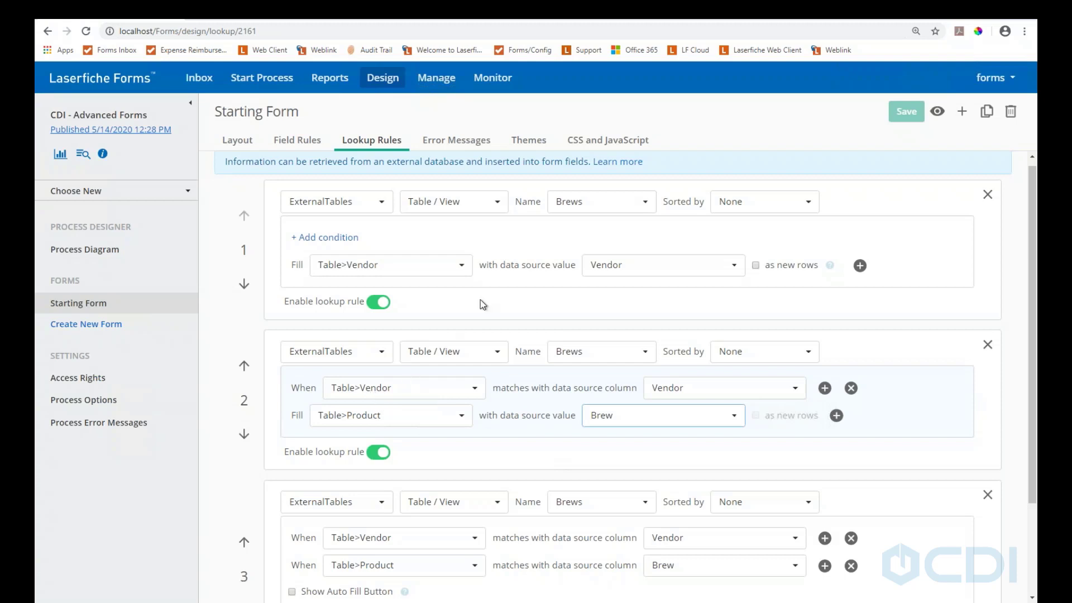
scroll(534, 378, "down", 2)
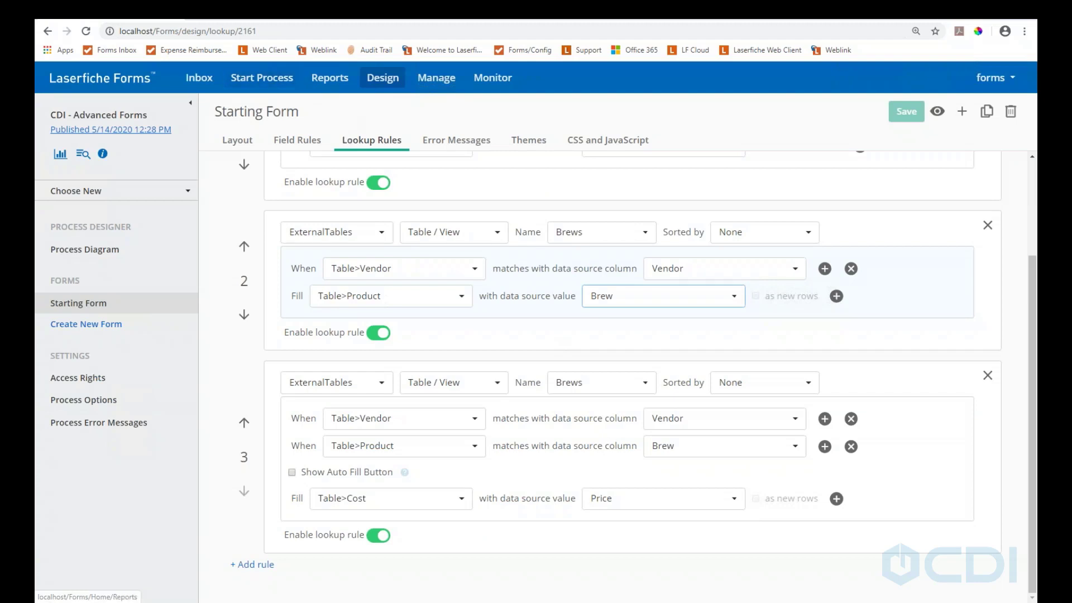
left_click(297, 146)
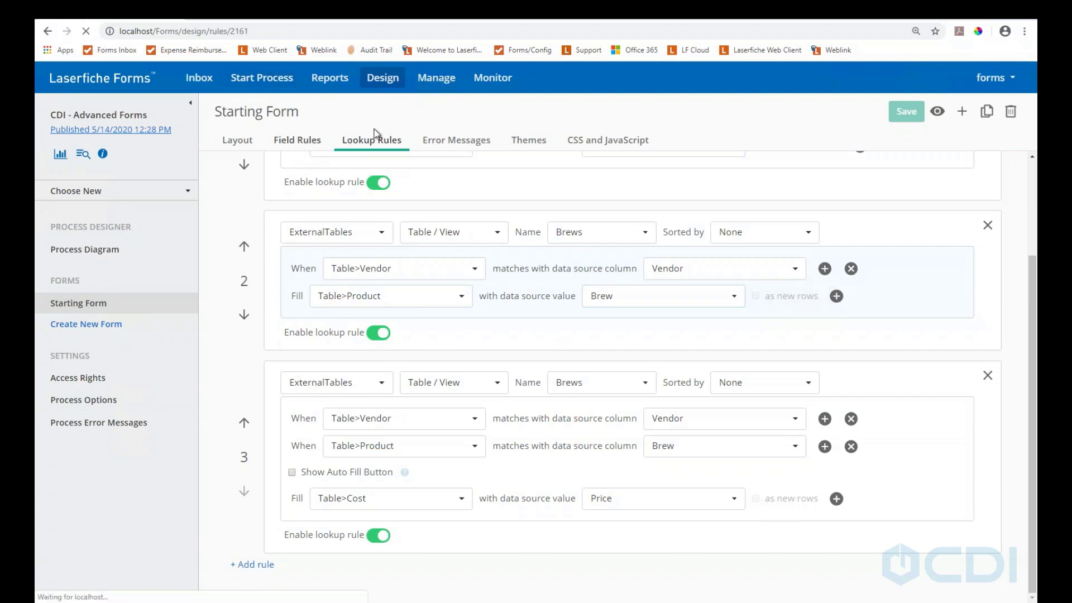
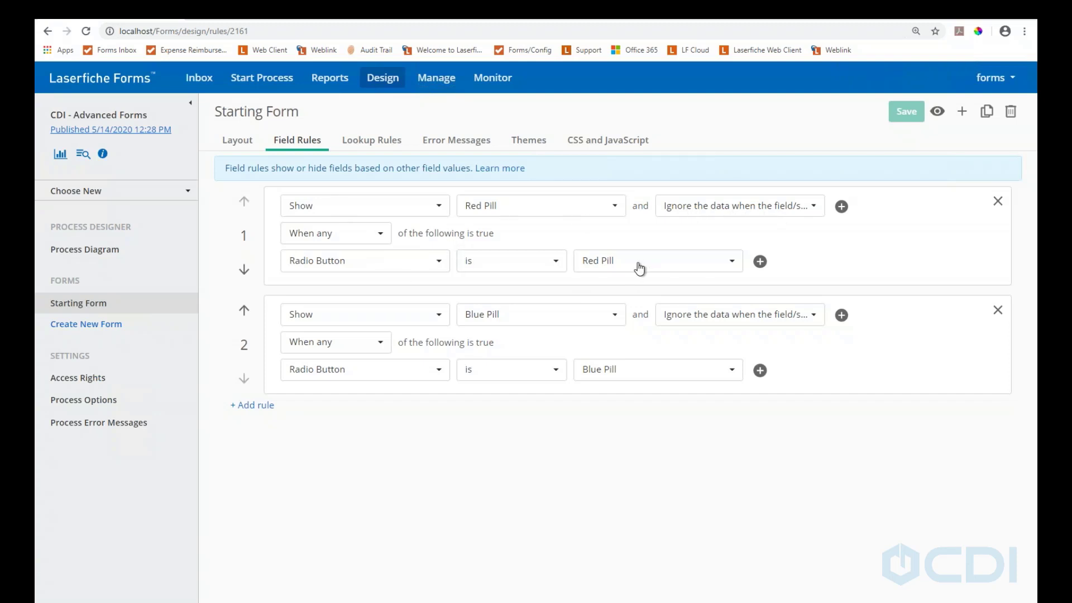
Add a third field rule that shows Page 3
left_click(255, 405)
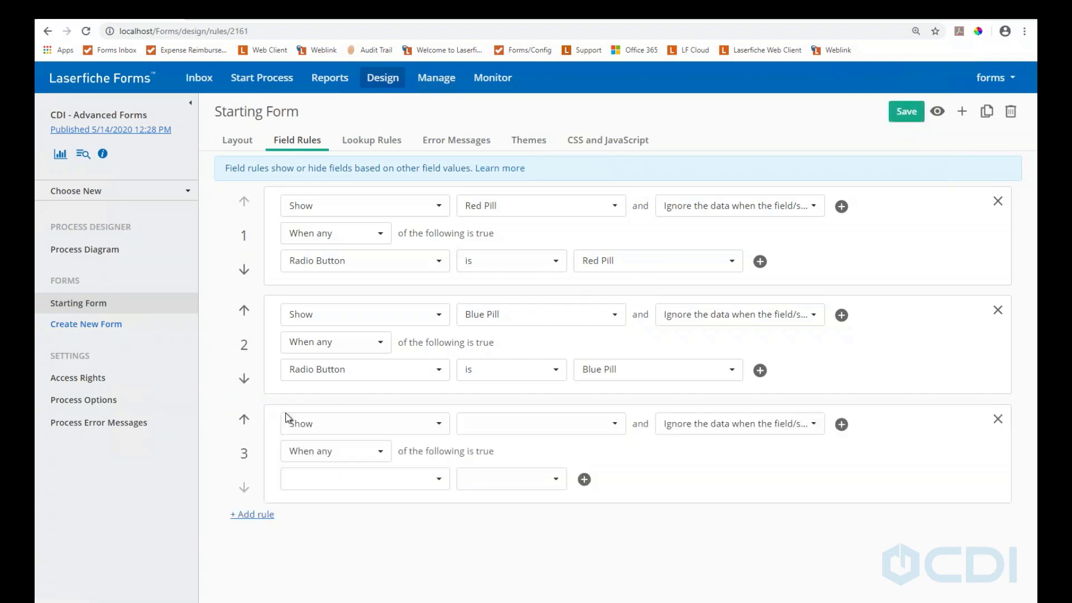
left_click(439, 425)
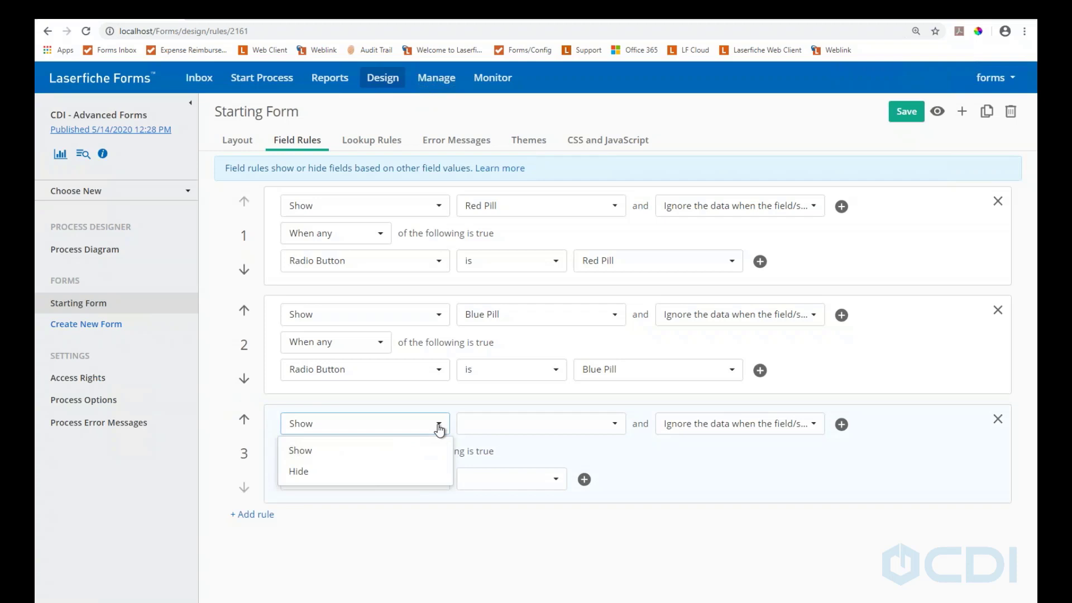
left_click(438, 425)
left_click(584, 424)
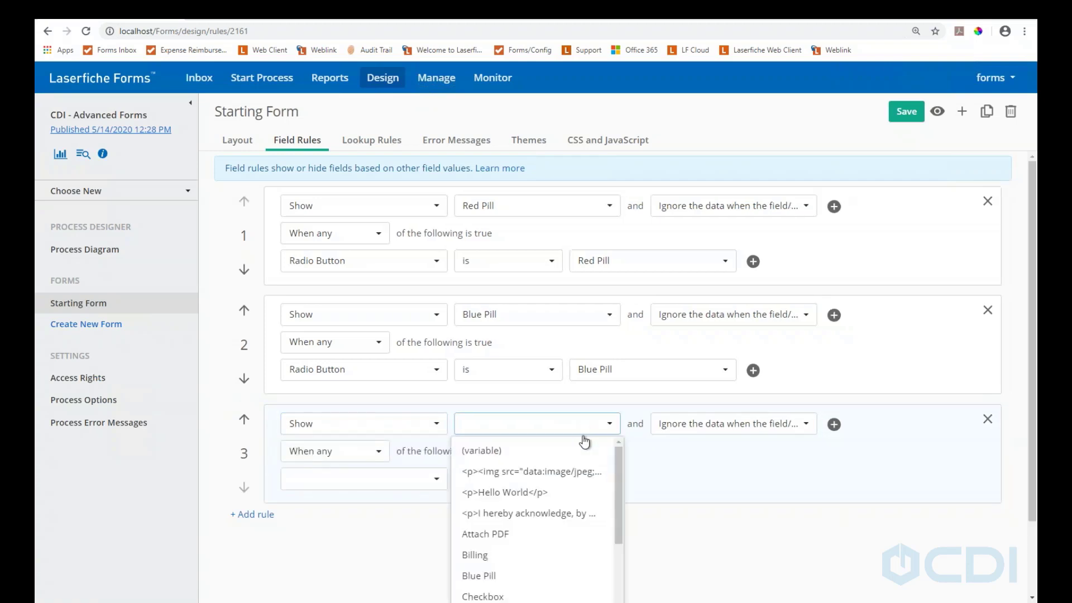
scroll(575, 479, "down", 6)
scroll(541, 499, "up", 3)
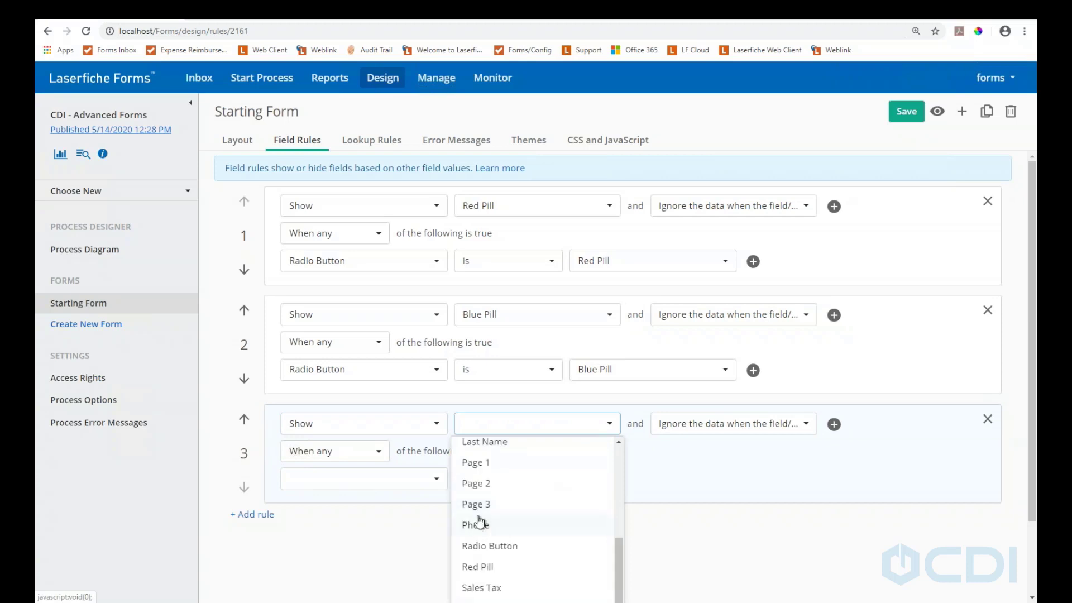
left_click(500, 504)
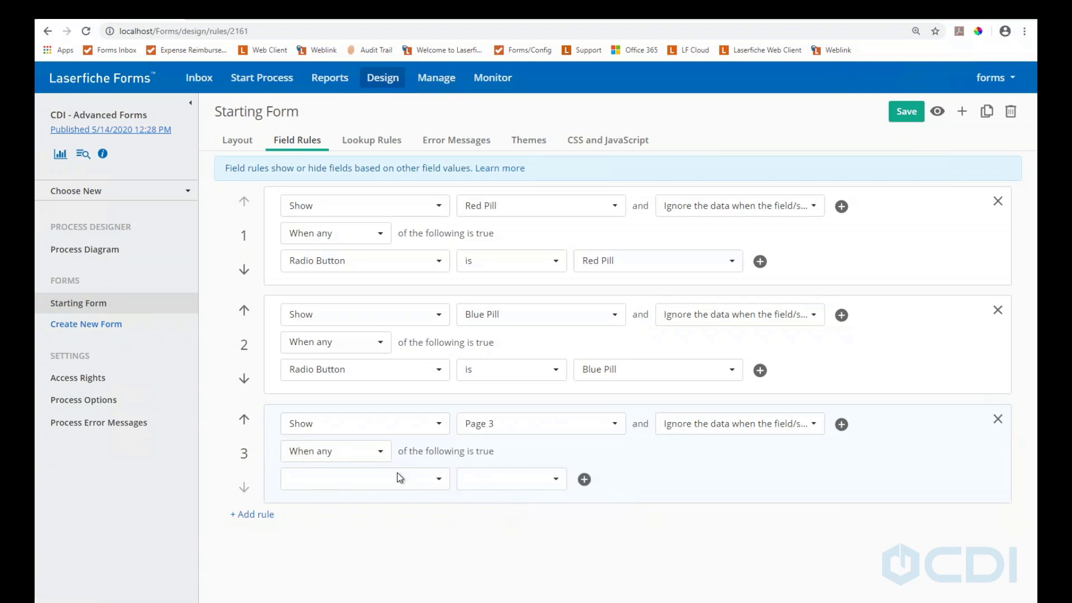
Set rule 3's condition to SSN is not blank and save the field rules
left_click(393, 487)
scroll(380, 491, "down", 5)
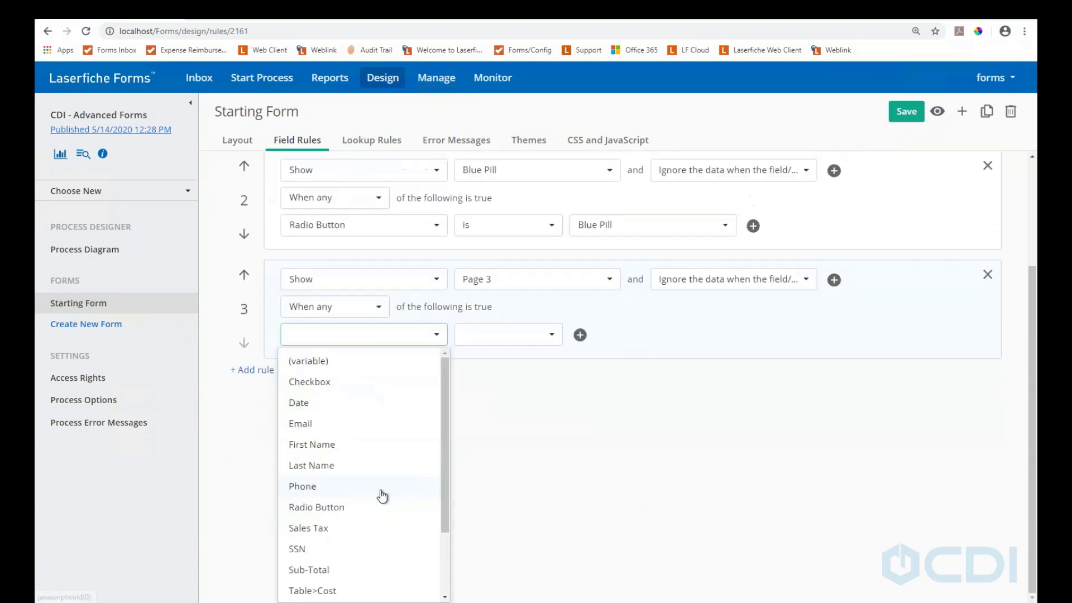
left_click(307, 466)
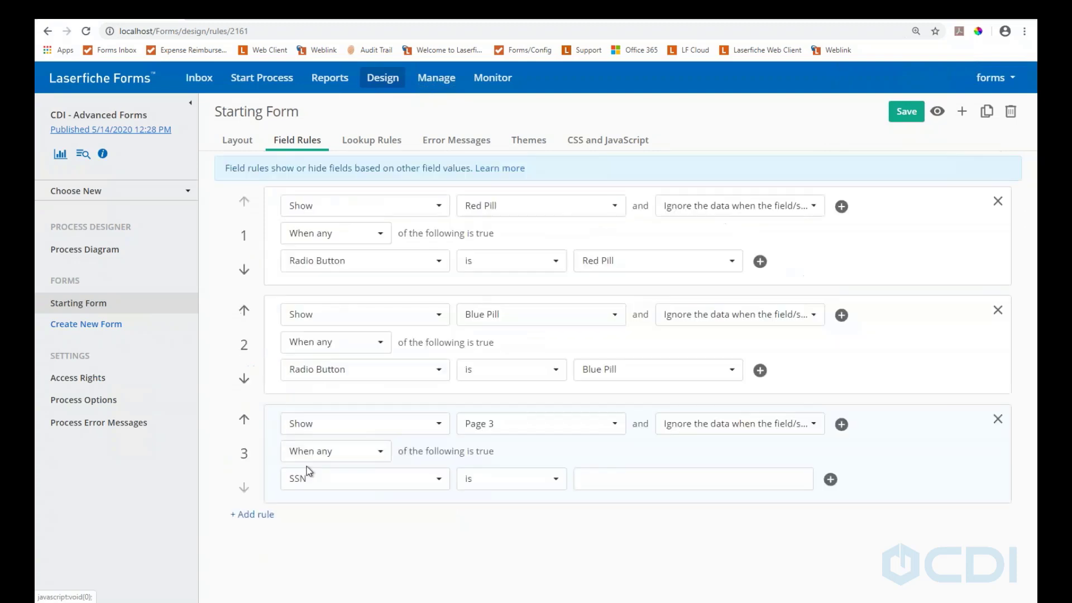
left_click(617, 476)
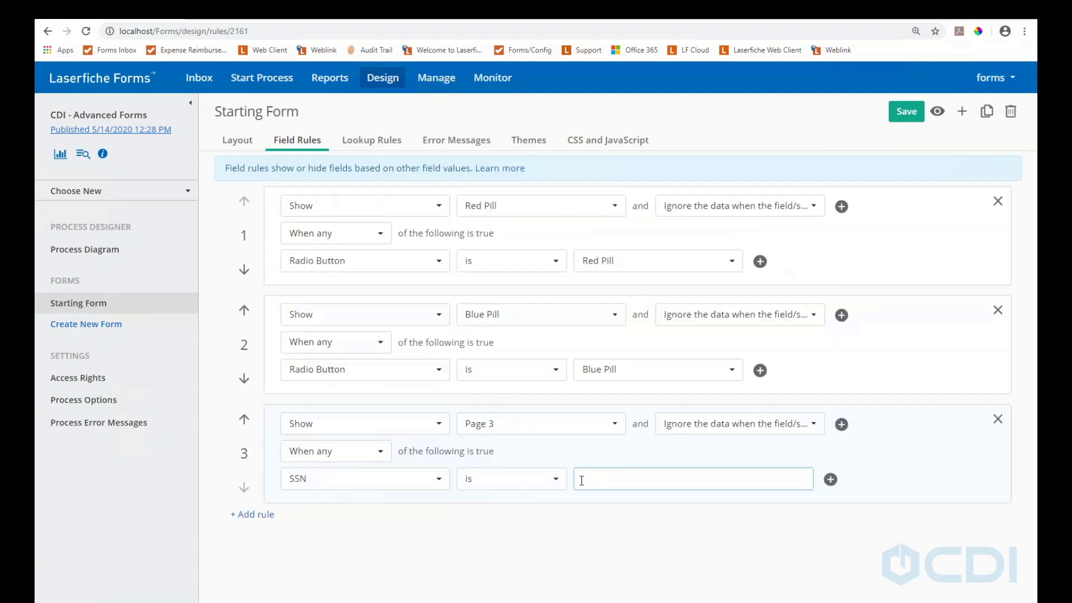
left_click(551, 479)
scroll(505, 535, "down", 1)
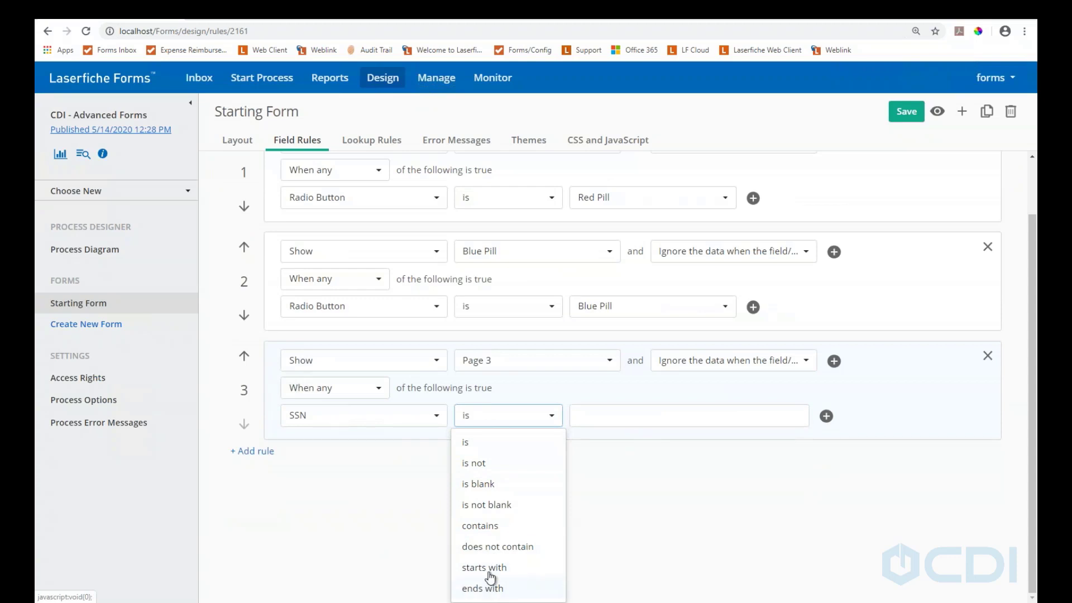
left_click(500, 510)
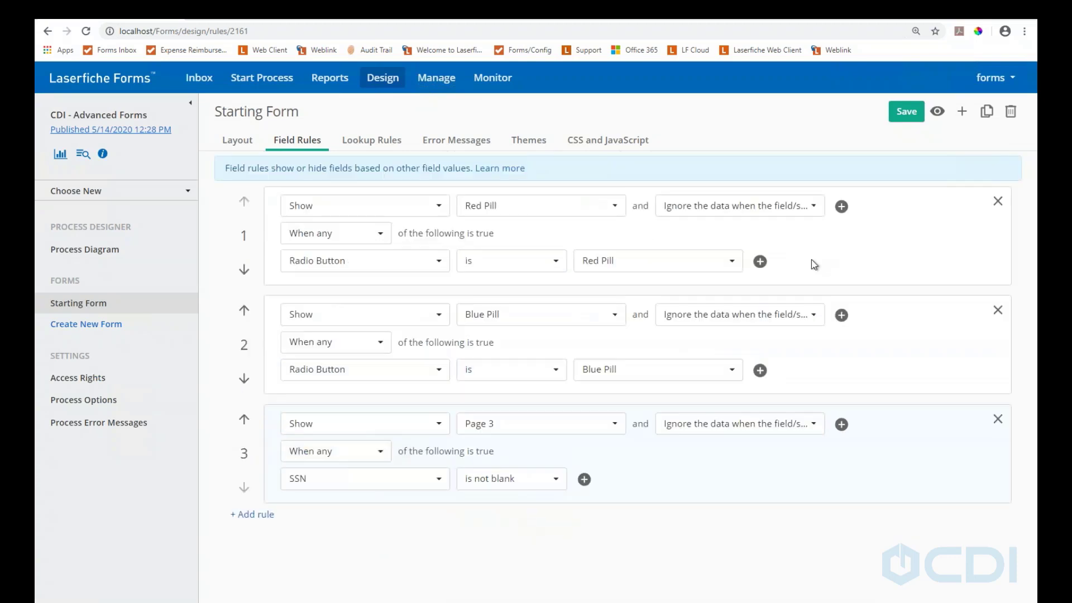
left_click(899, 116)
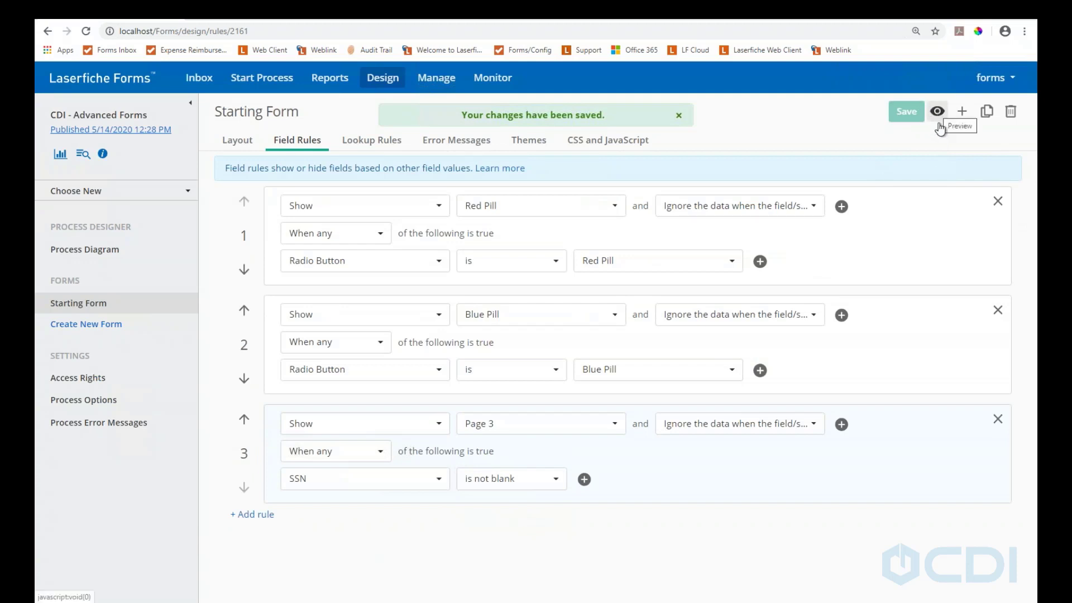
left_click(937, 113)
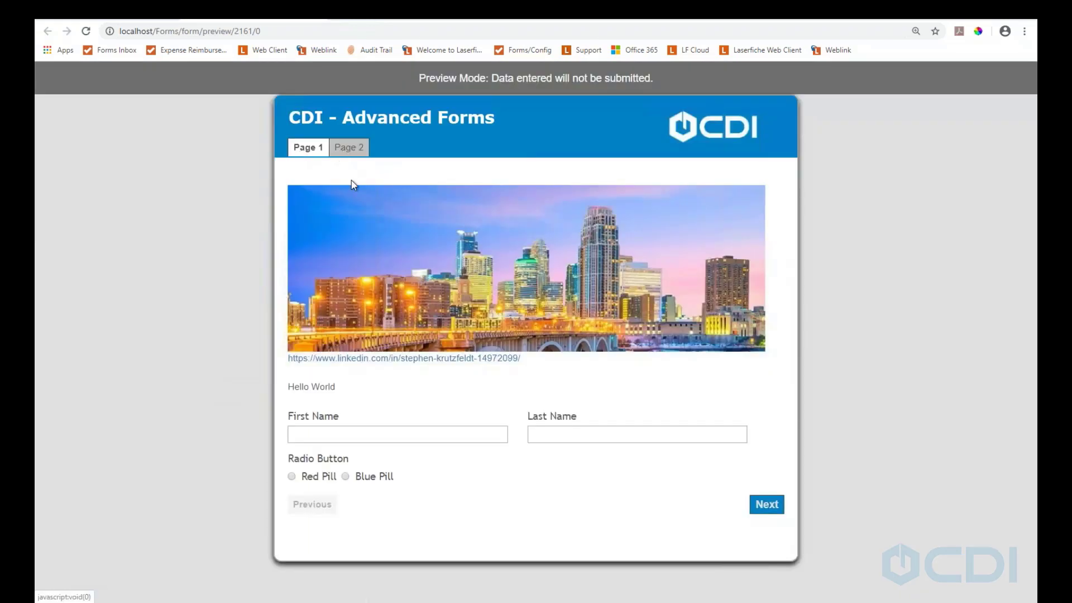
left_click(292, 477)
scroll(335, 494, "down", 3)
left_click(311, 496)
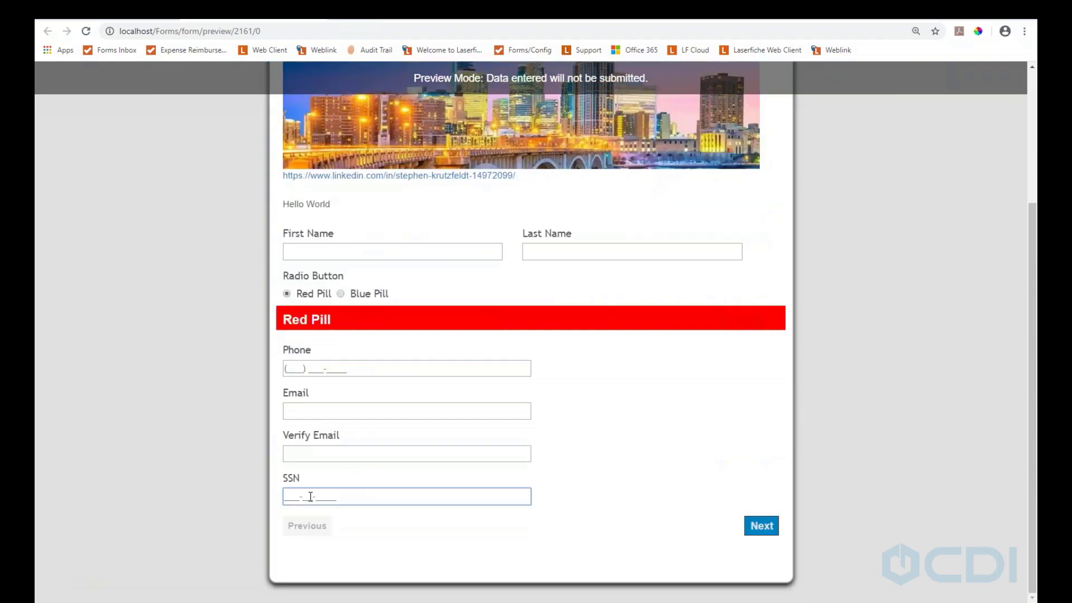
type("123456978")
left_click(597, 475)
scroll(626, 481, "up", 3)
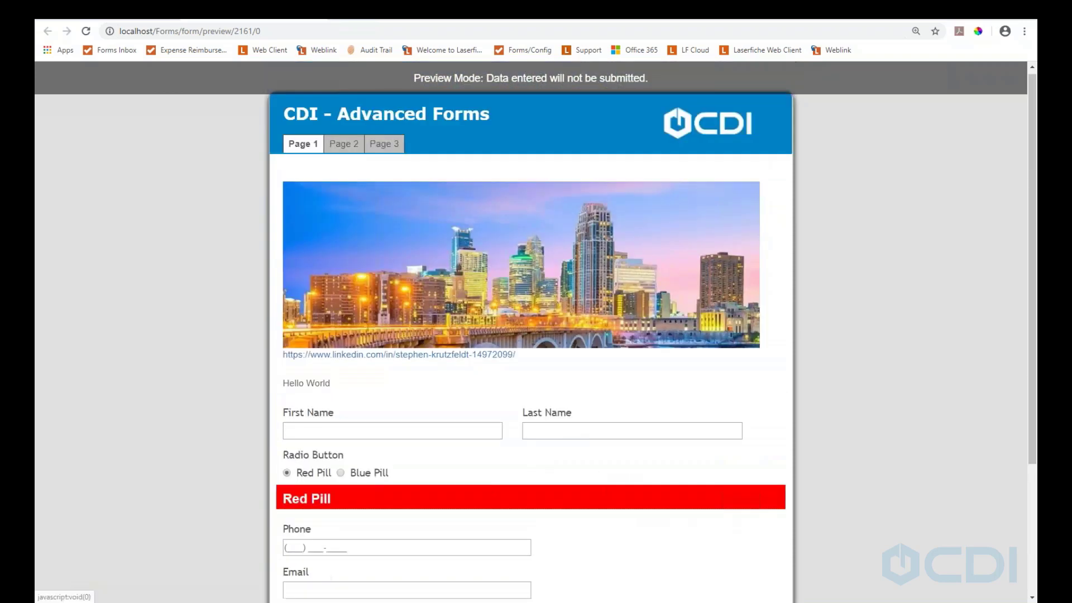
left_click(385, 149)
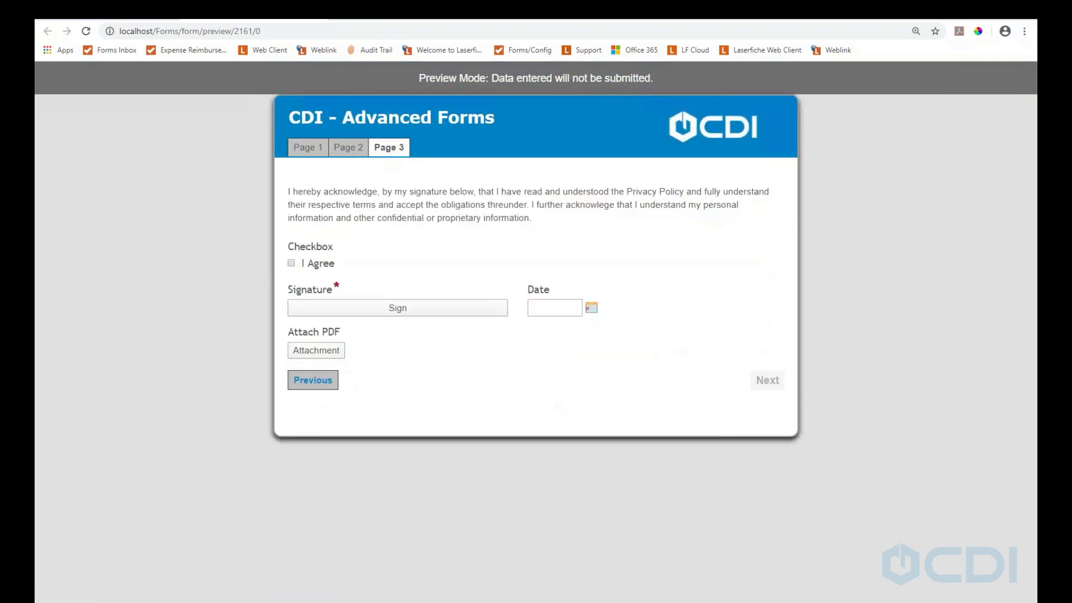
left_click(321, 20)
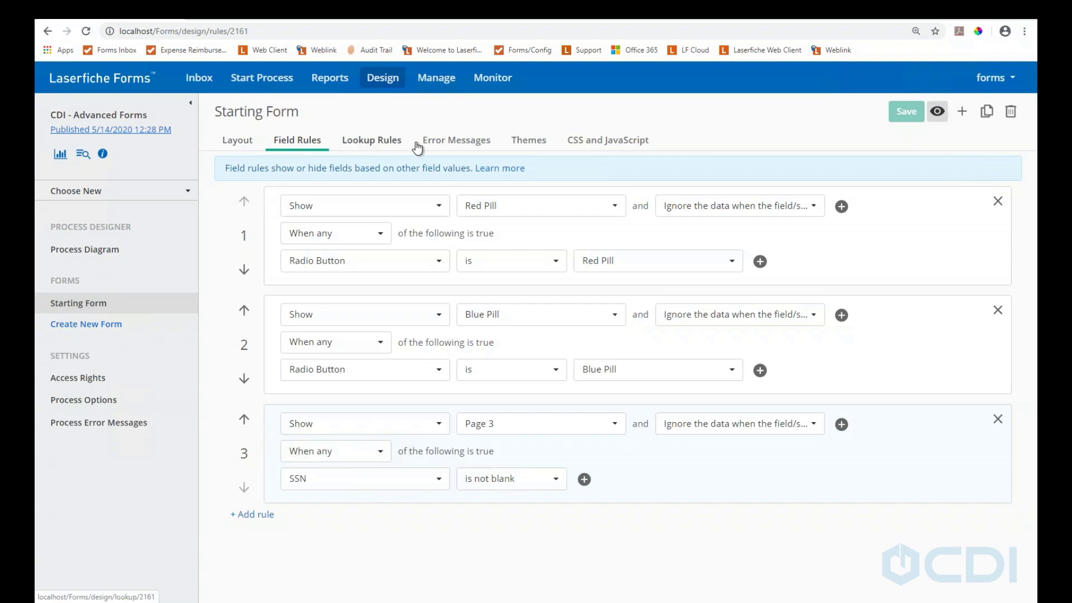
In Themes > Customize, expand Form title's Background to view its #0082c6 fill
left_click(520, 144)
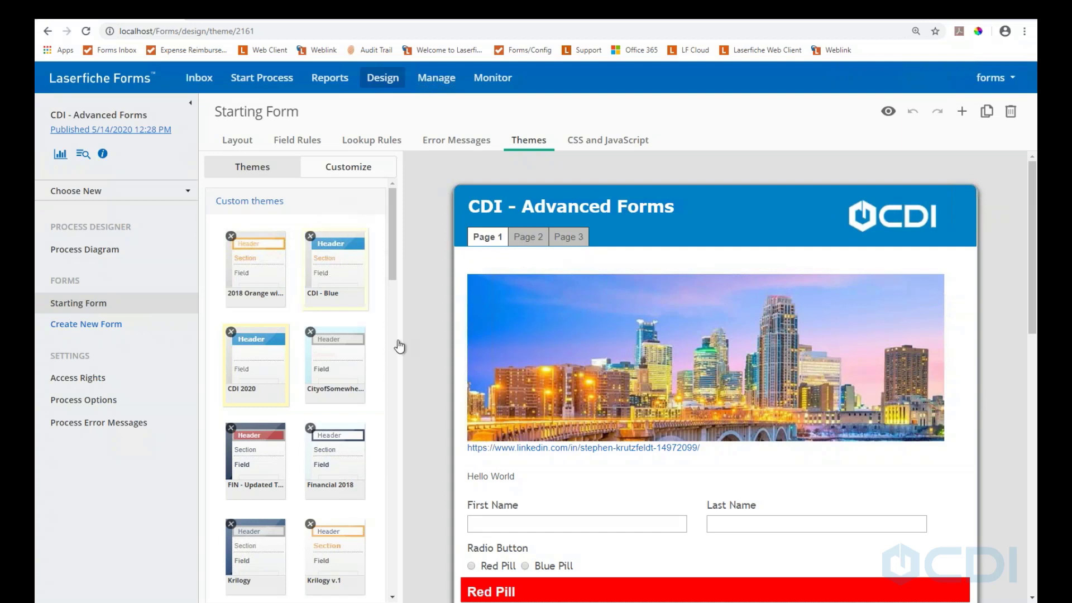
left_click(348, 175)
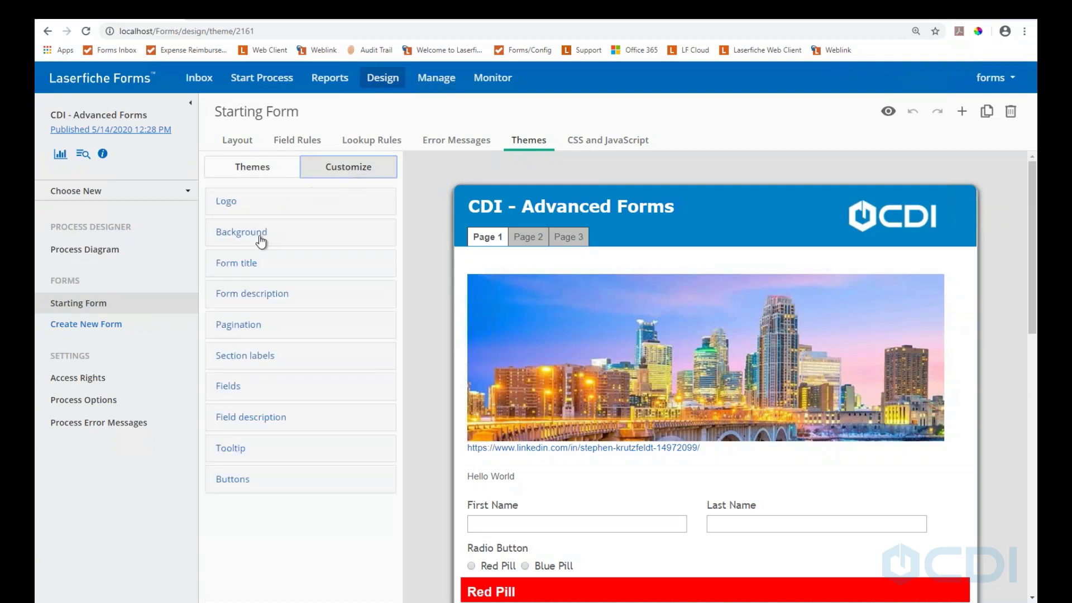
left_click(226, 202)
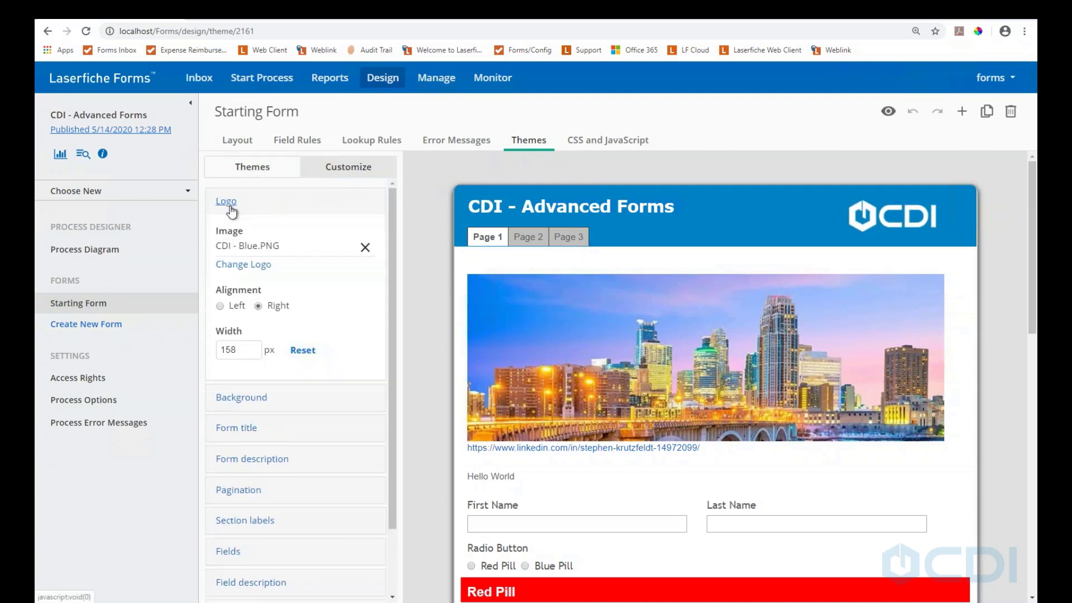
left_click(227, 205)
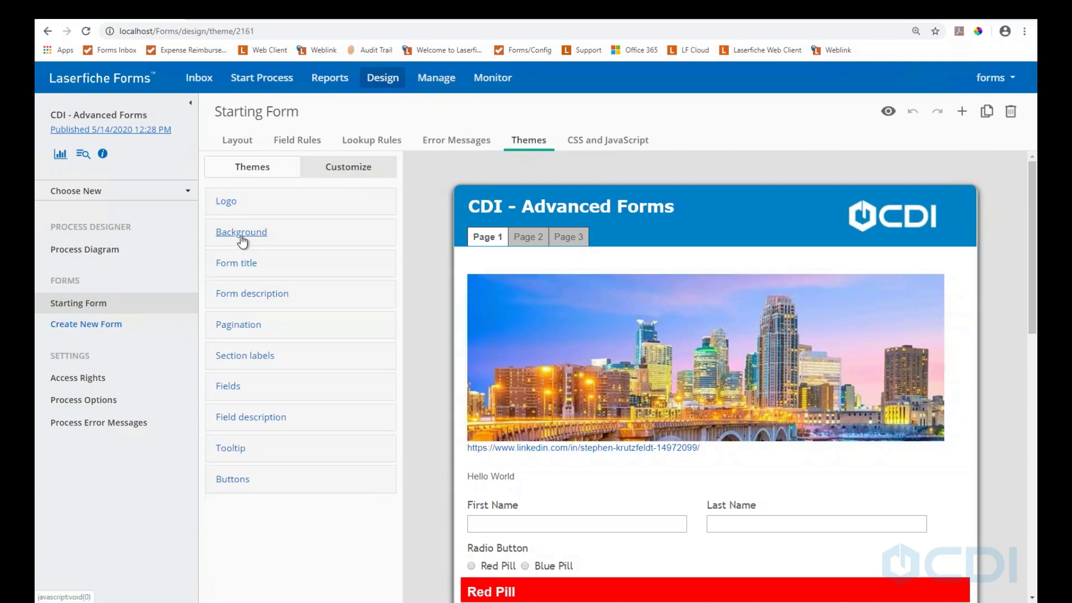
left_click(243, 240)
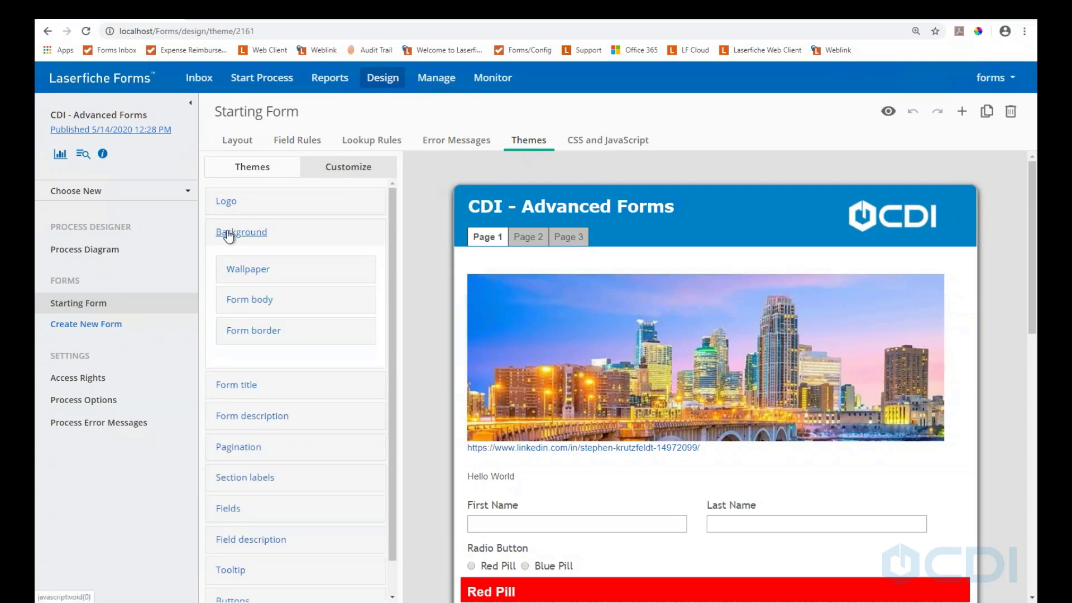
left_click(230, 231)
left_click(233, 266)
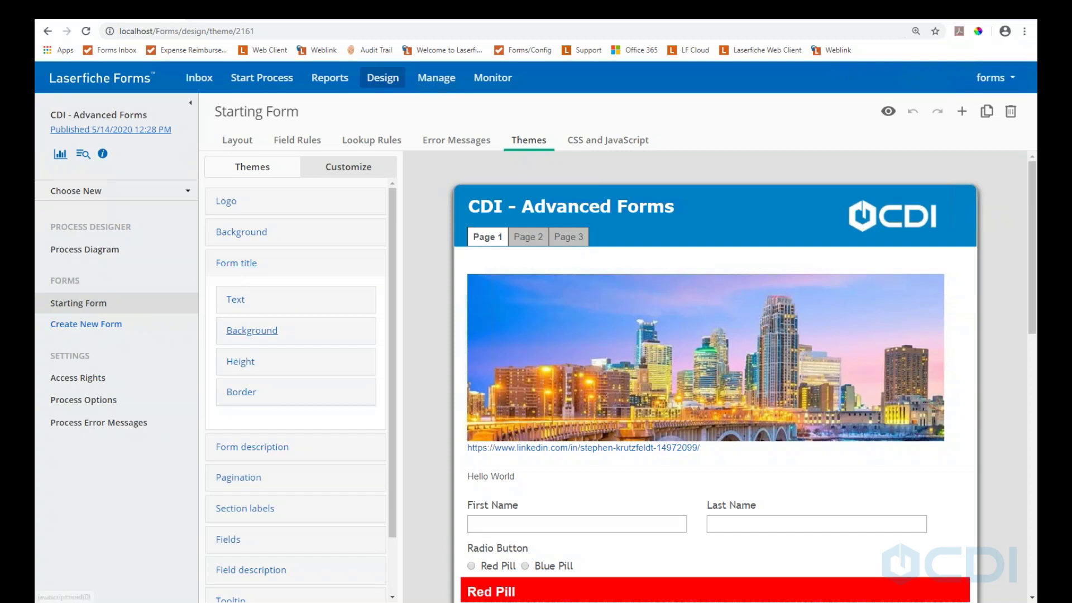
left_click(252, 331)
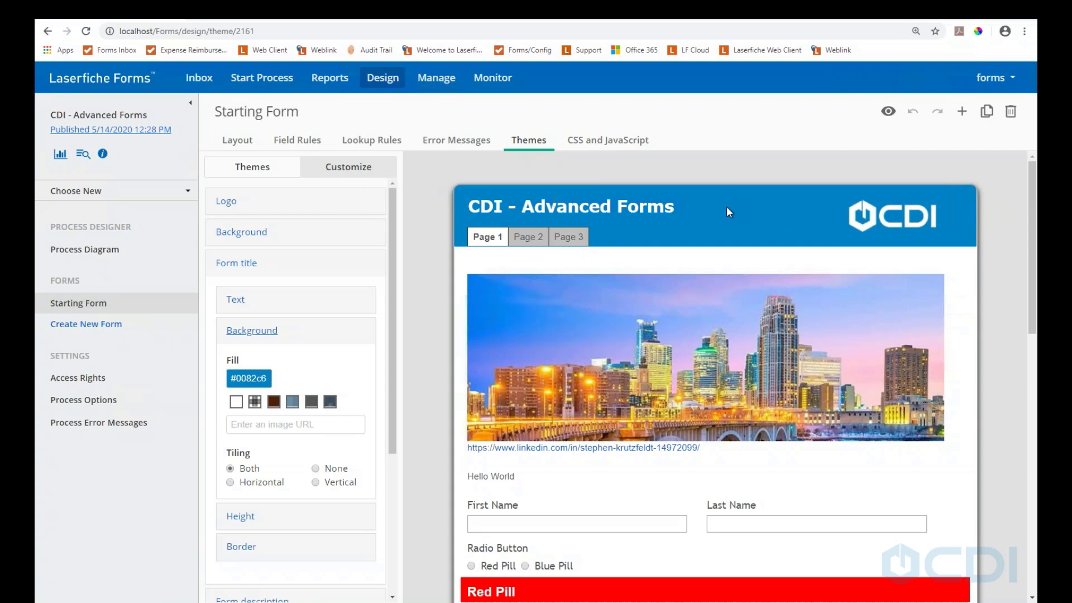
scroll(726, 206, "down", 15)
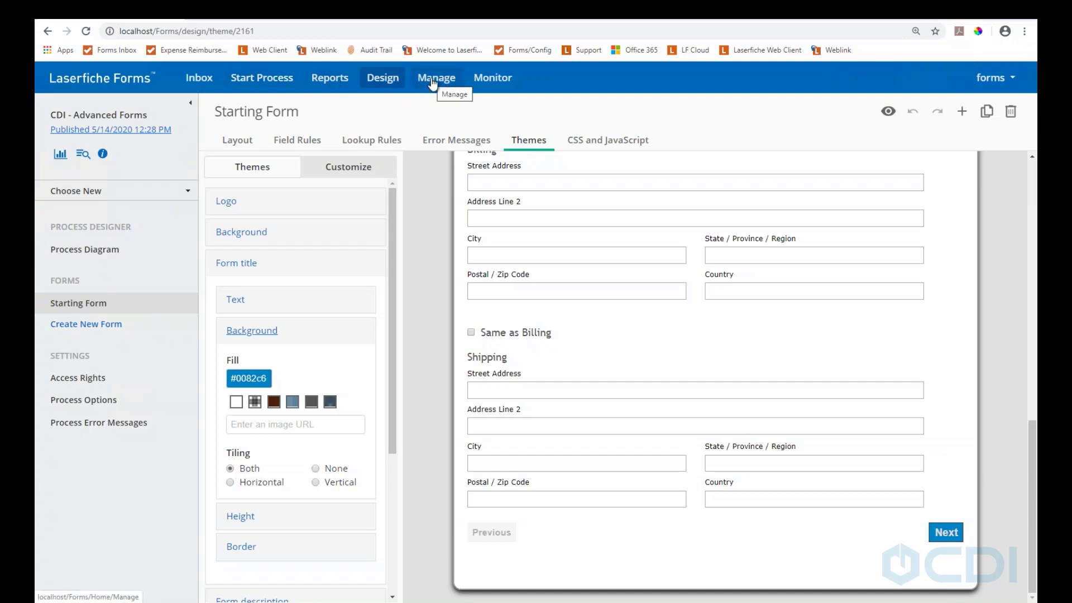
Create a Form Submission process named 'CDI - Webinar'
left_click(367, 83)
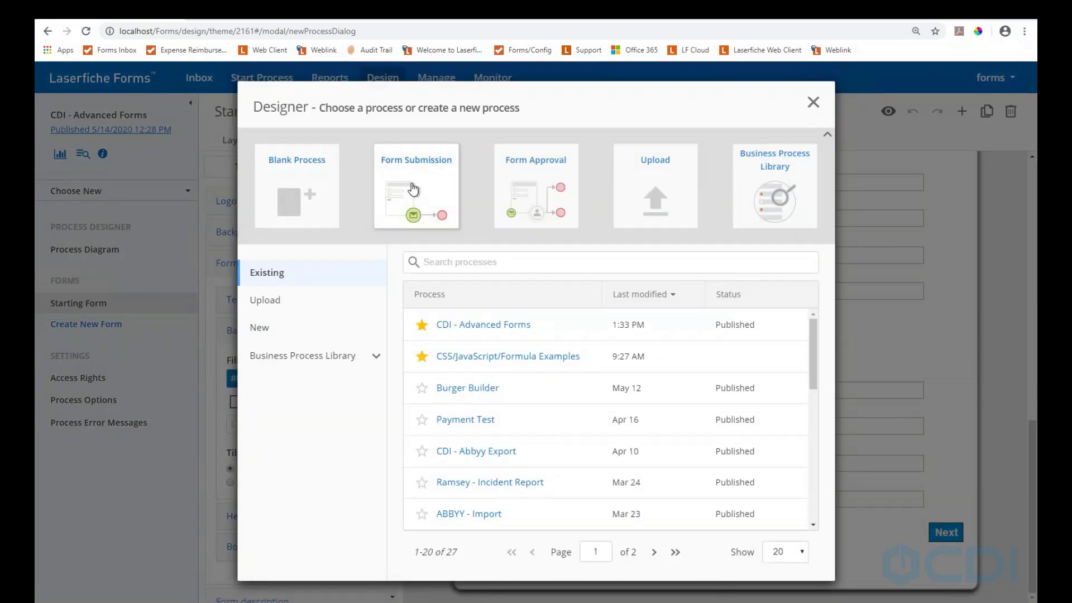
left_click(413, 189)
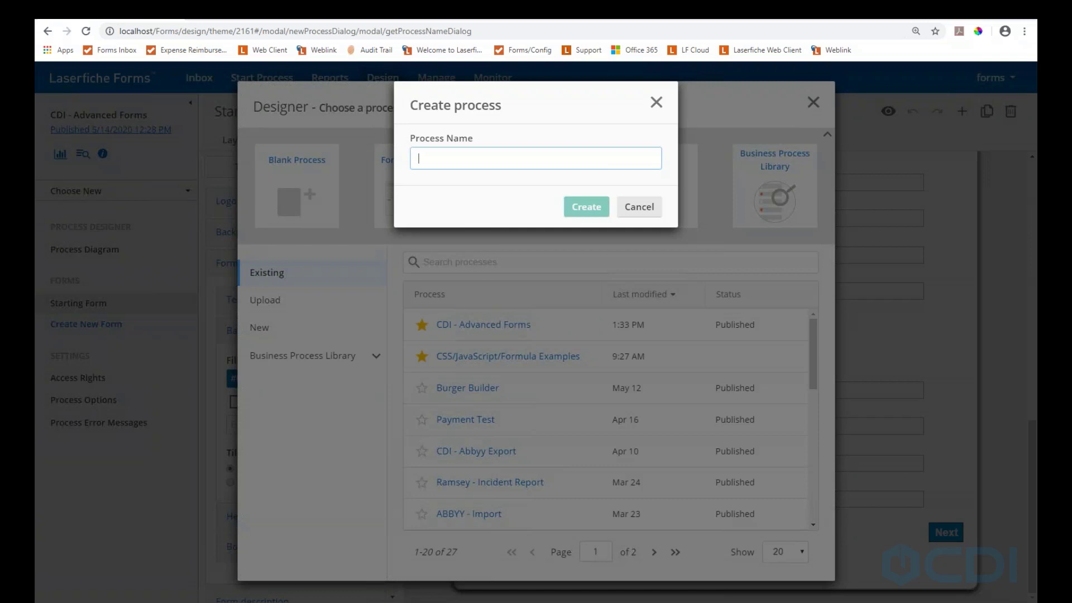
type("CDI - ")
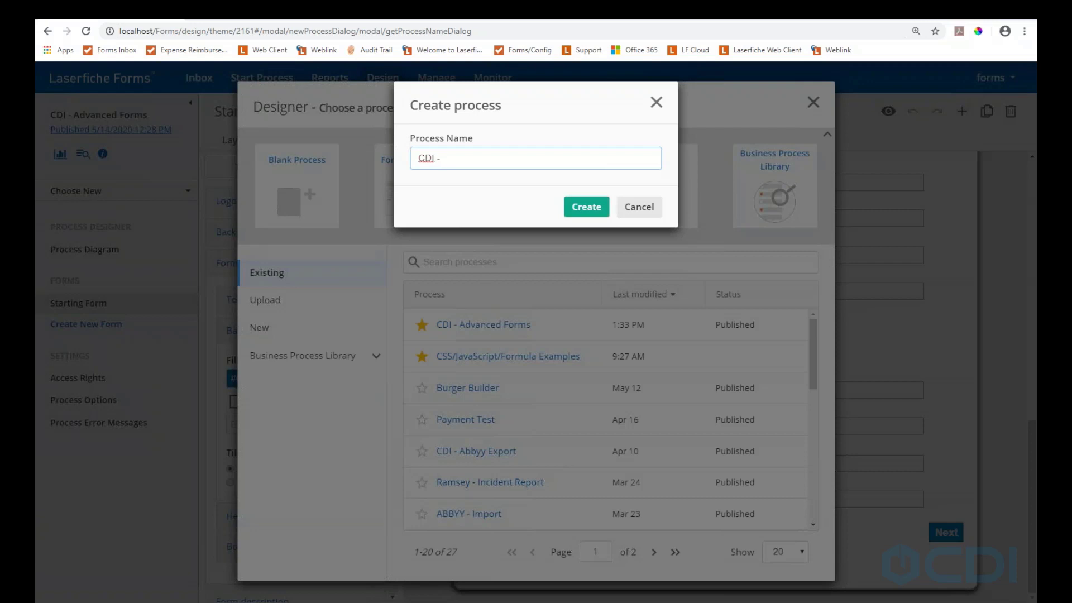
type("Webinar")
left_click(580, 206)
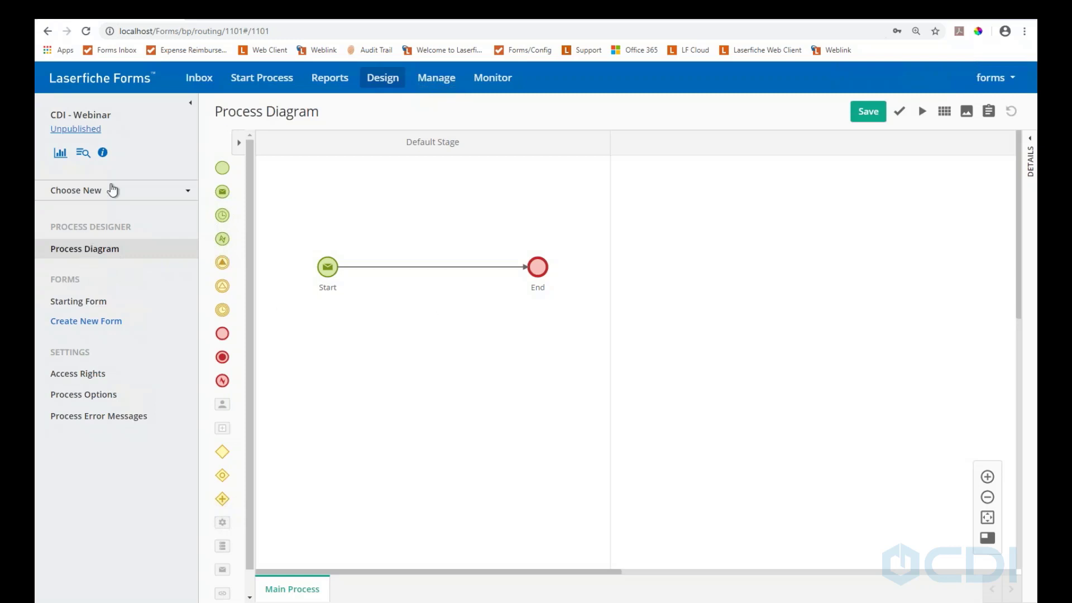
Place a Single Line field on the CDI - Webinar starting form and open Form Settings
left_click(84, 305)
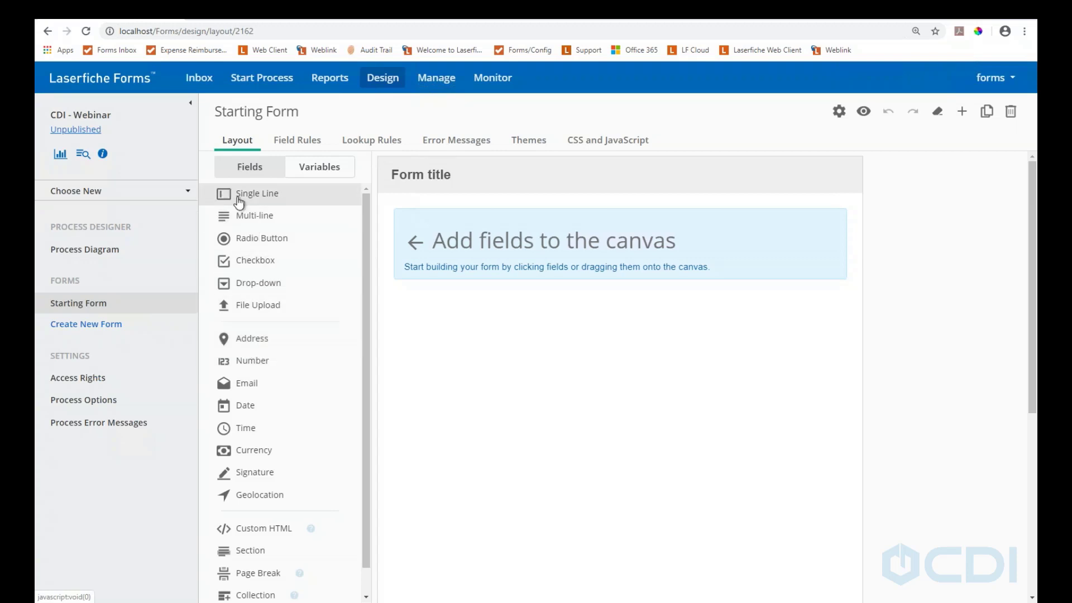
left_click_drag(238, 200, 457, 248)
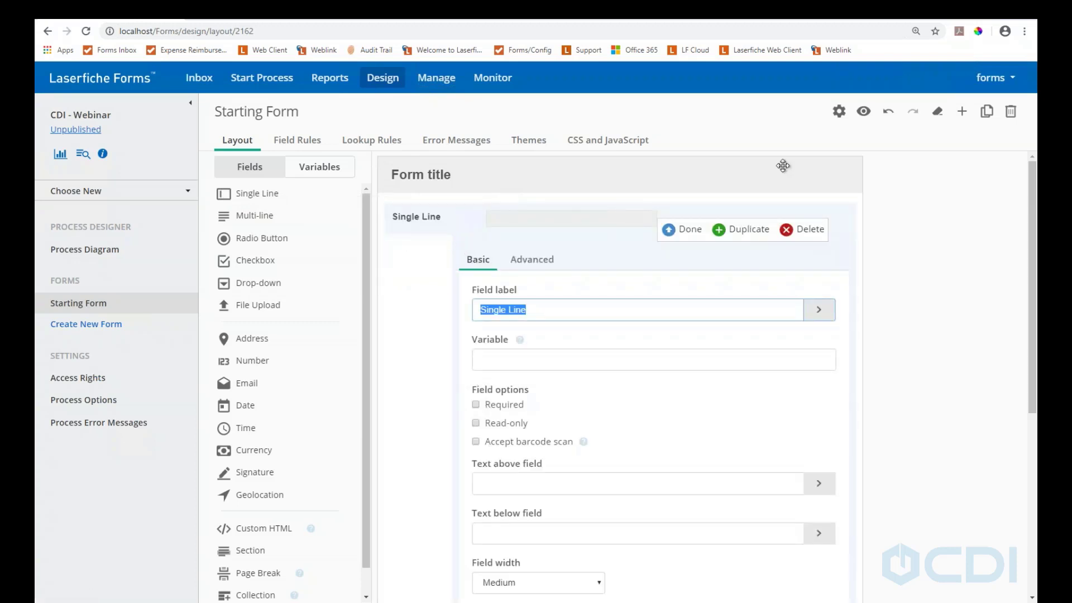
left_click(839, 111)
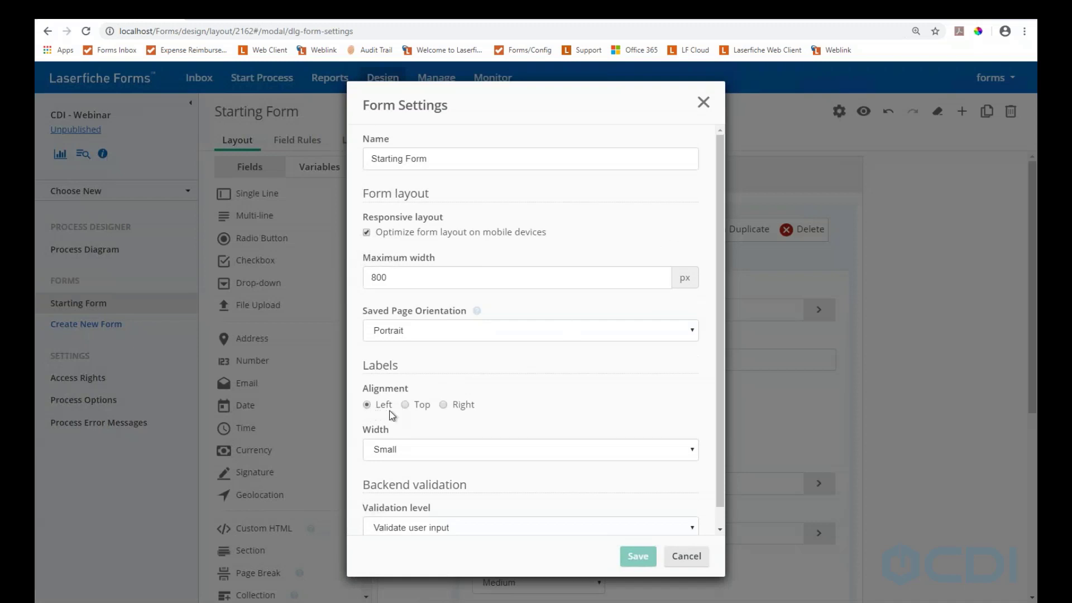
Set Labels Alignment to Top and save the form settings
left_click(415, 407)
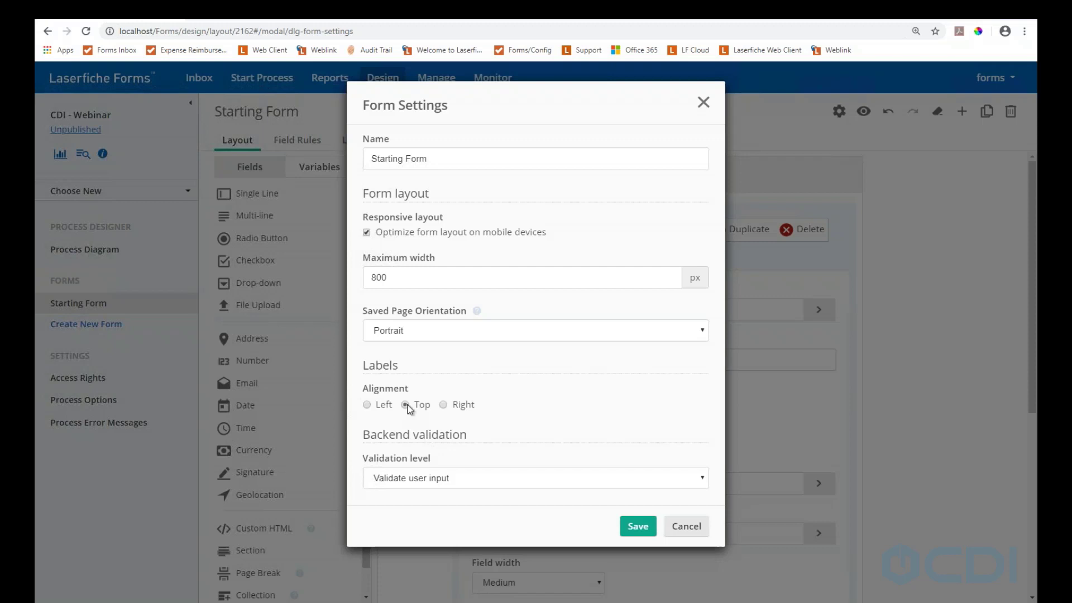
left_click(650, 524)
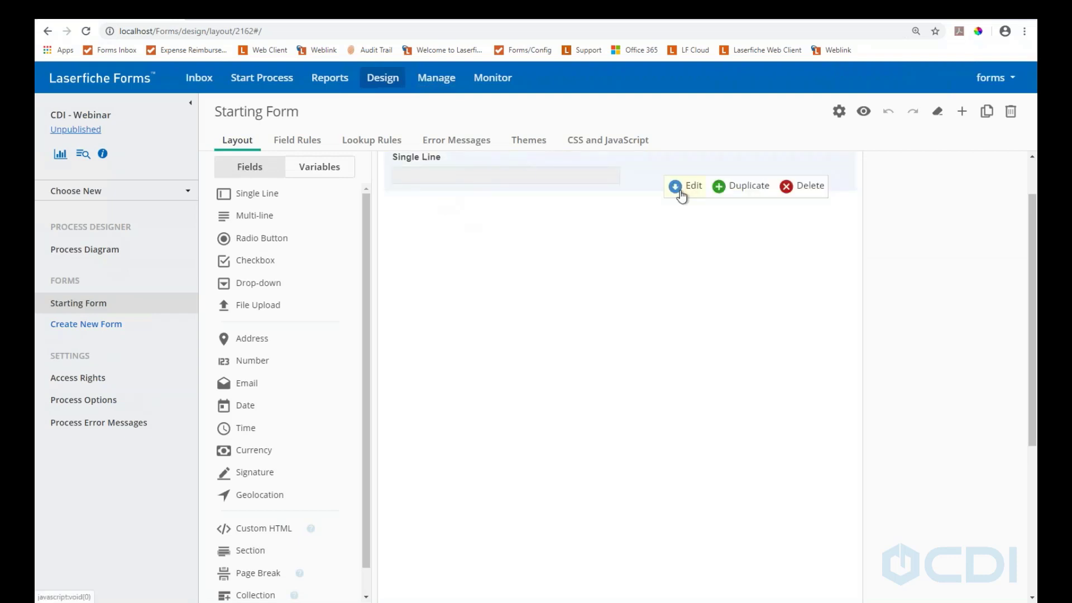
Relabel the single-line field as 'Phone'
left_click(676, 188)
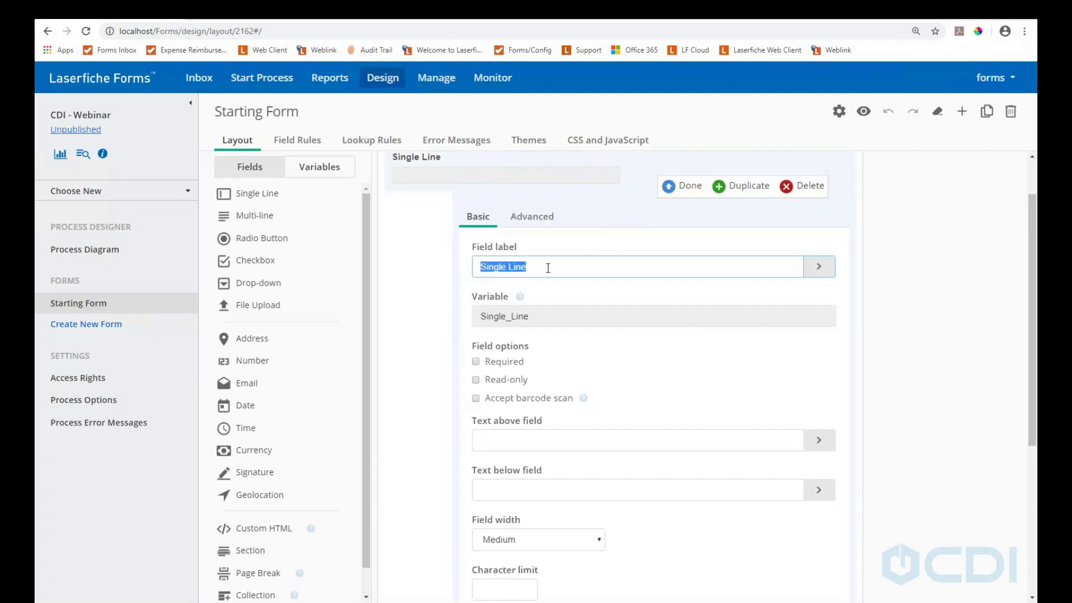
type("Phone")
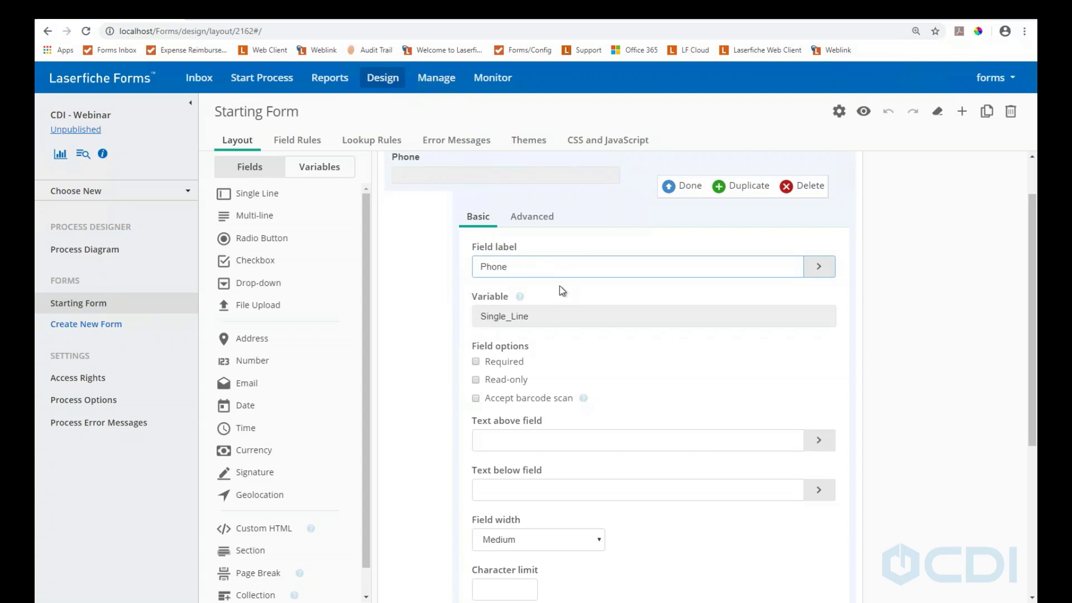
left_click_drag(542, 320, 490, 315)
left_click(553, 330)
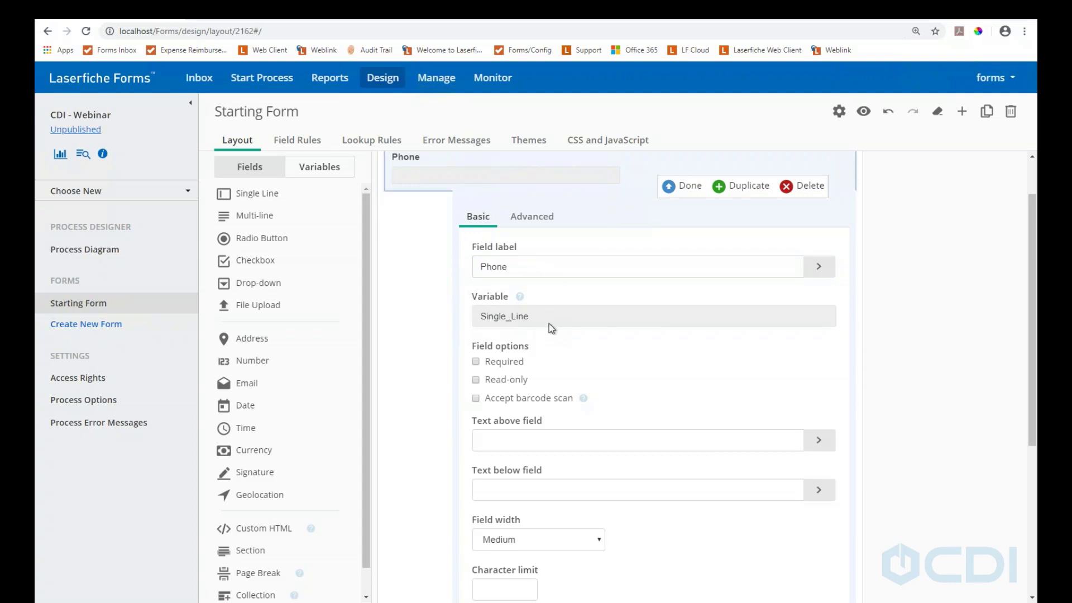
scroll(548, 323, "down", 2)
scroll(512, 275, "up", 2)
scroll(538, 348, "down", 3)
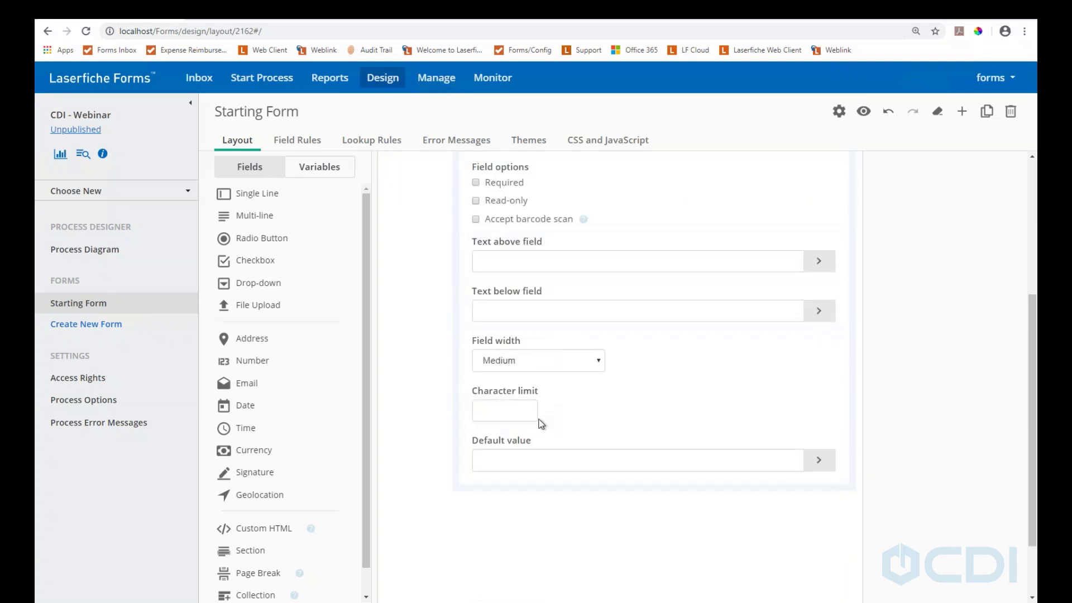
scroll(540, 421, "up", 2)
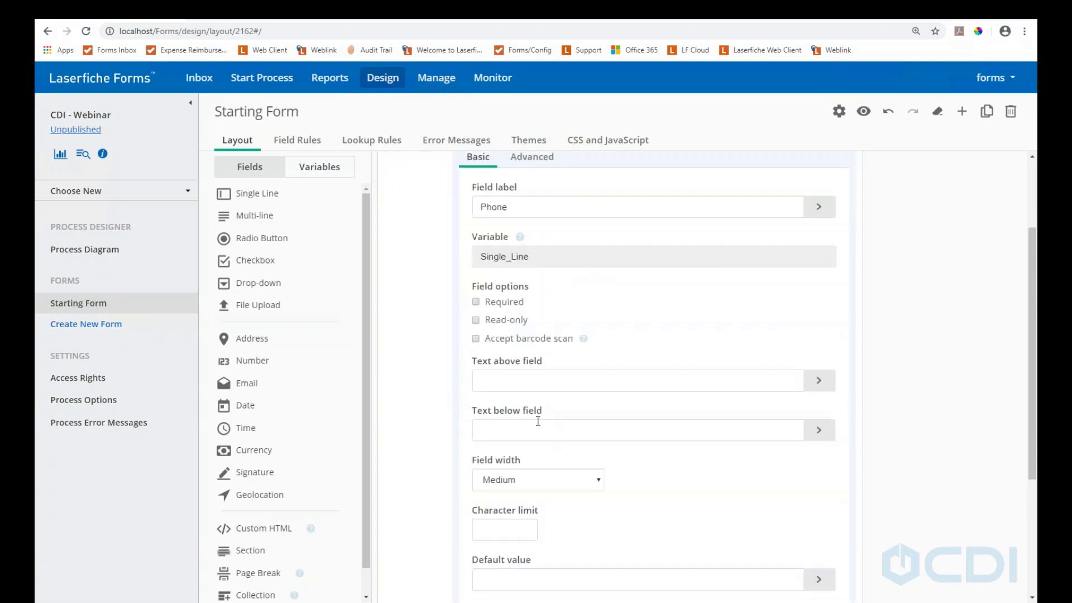
Give the Phone field the CSS class 'phone' under Advanced
left_click(534, 164)
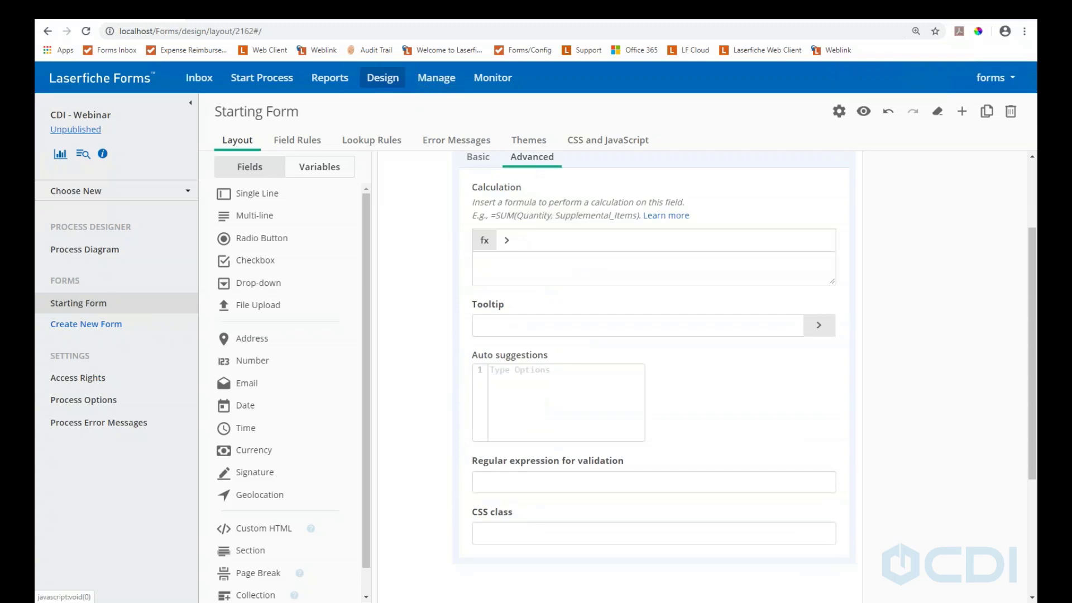
left_click(499, 532)
type("phone")
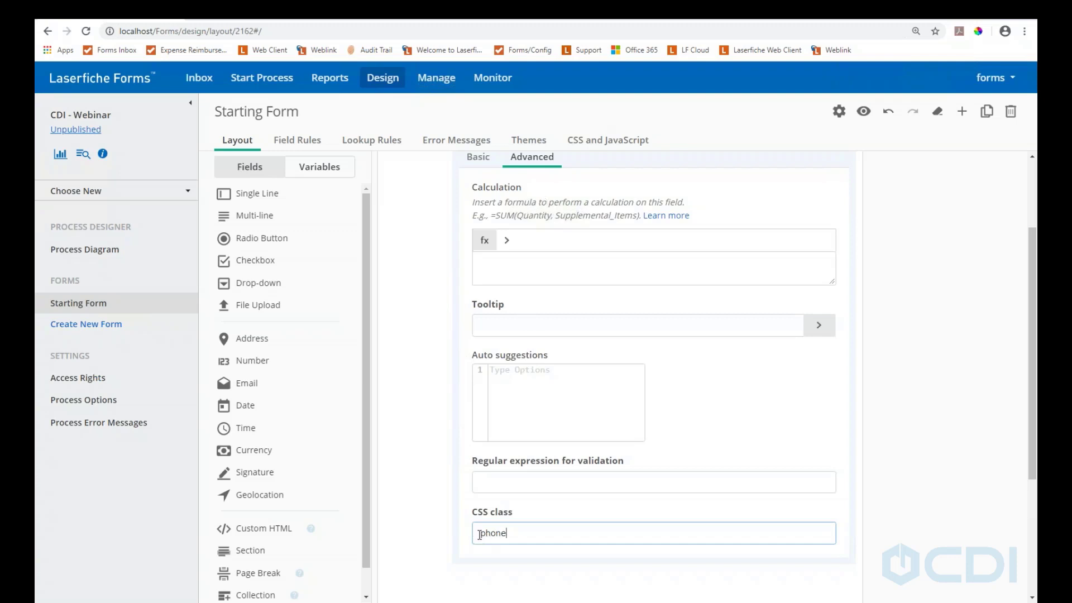
scroll(653, 363, "up", 2)
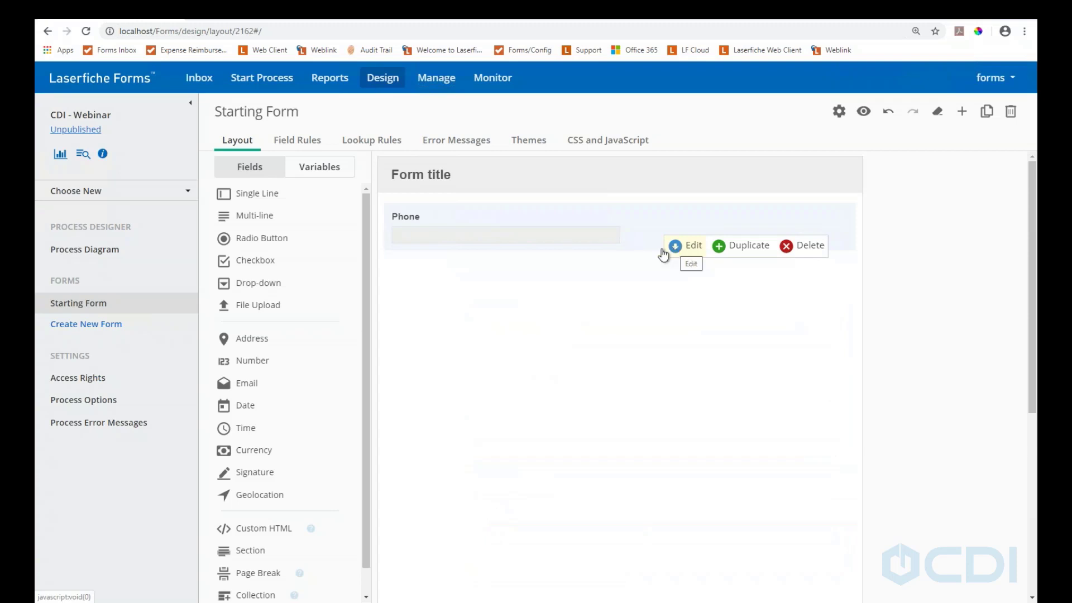
Apply the CDI 2020 theme, then go to the CSS and JavaScript editor
left_click(524, 148)
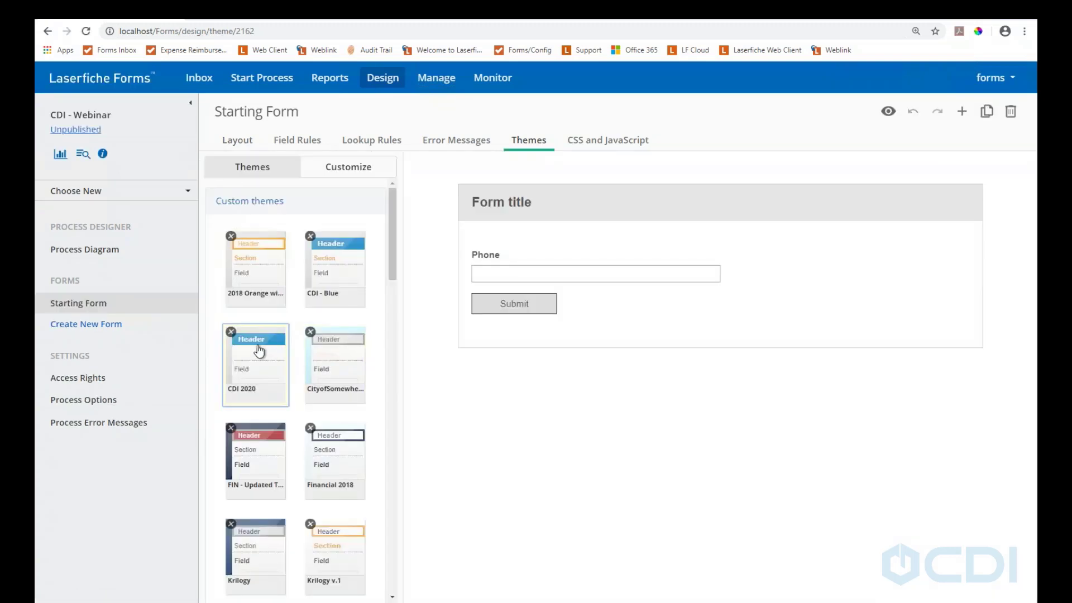
left_click(258, 350)
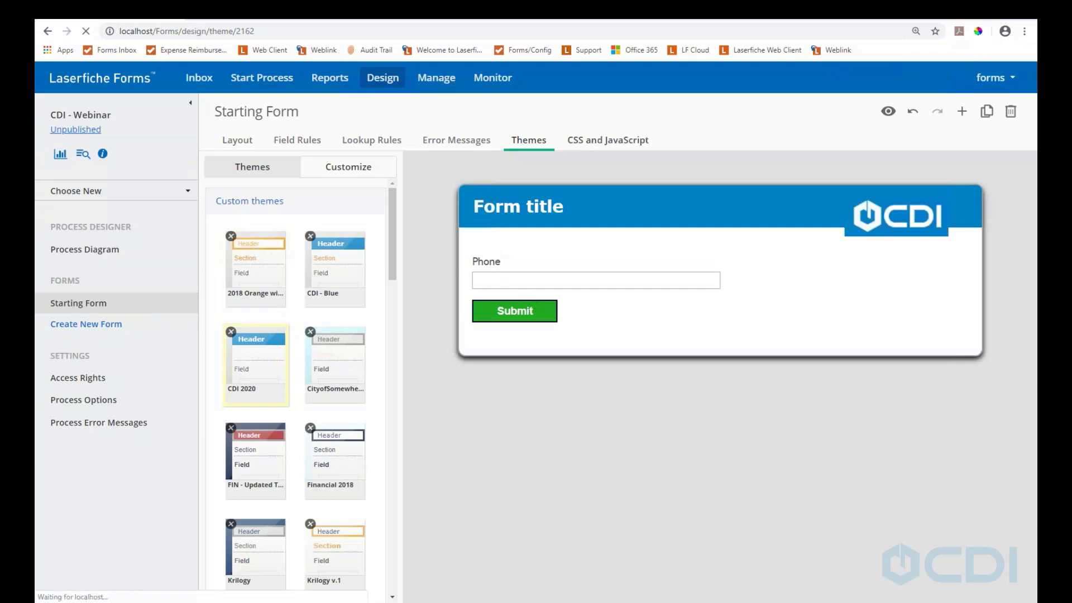
left_click(605, 144)
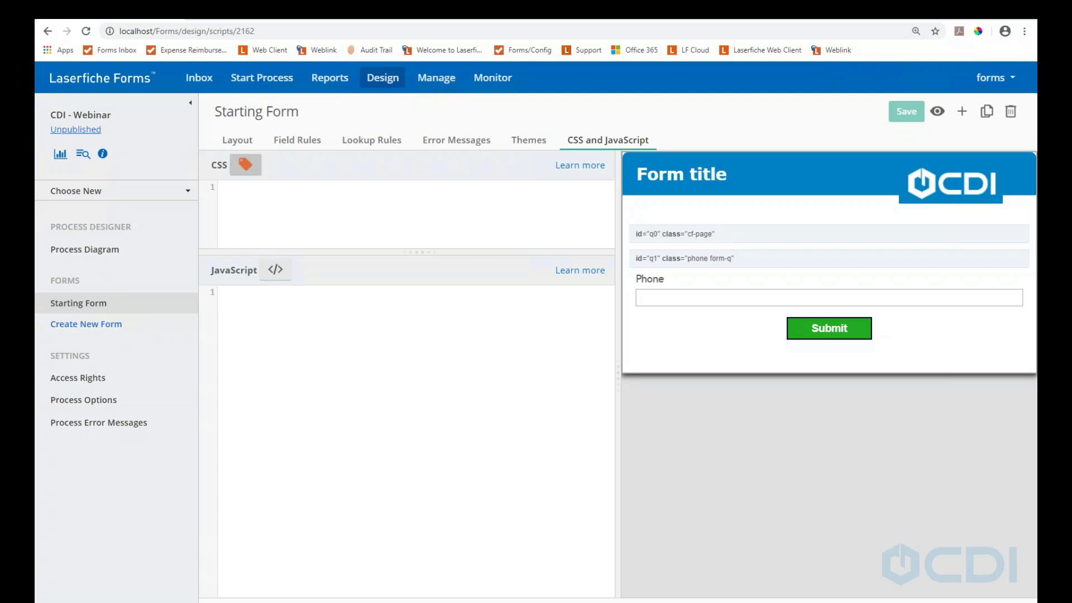
Paste the phone-mask script into the JavaScript editor and save it
left_click(239, 323)
key("ctrl+v")
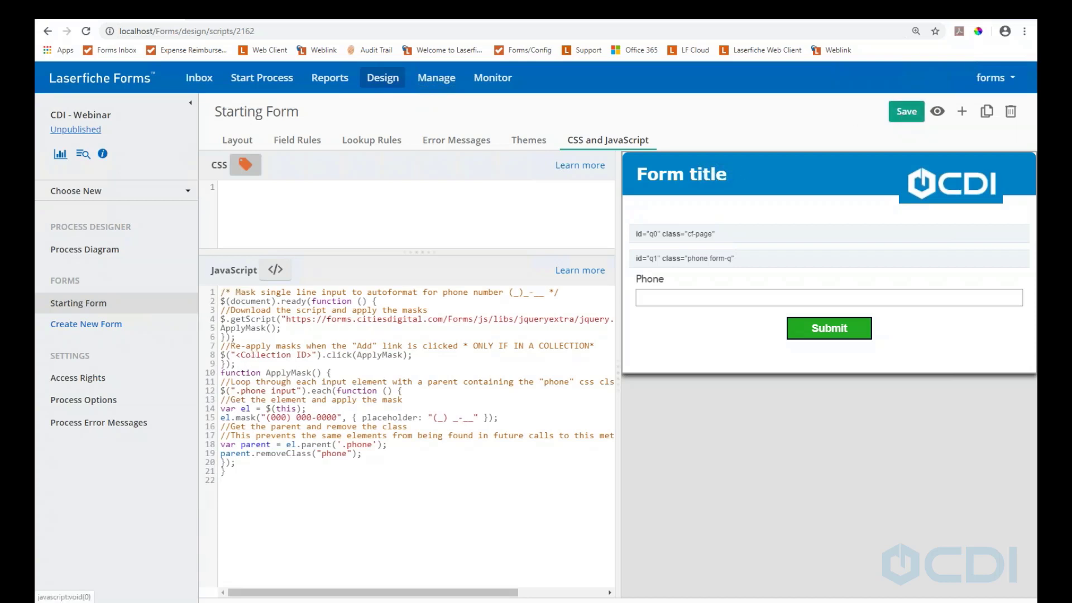
left_click(906, 113)
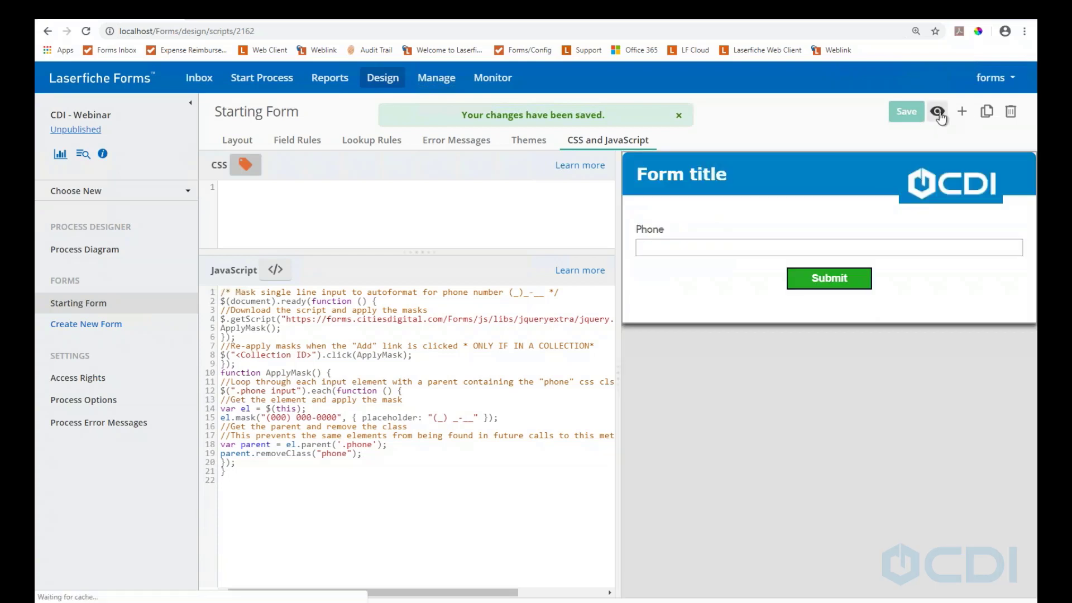
Preview the form and test the Phone mask with a sample phone number
left_click(937, 112)
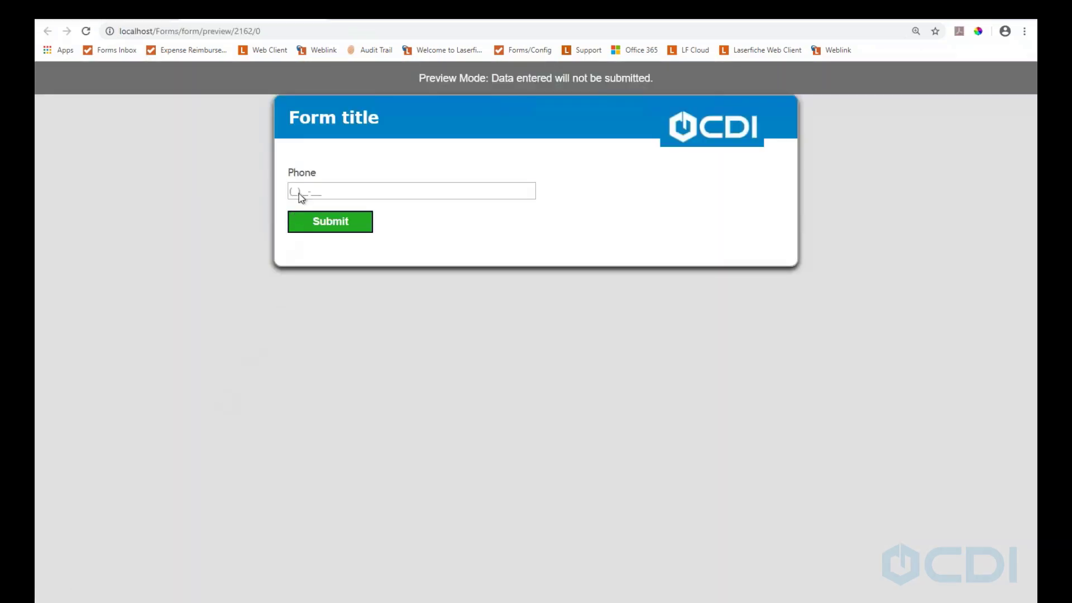
left_click(299, 193)
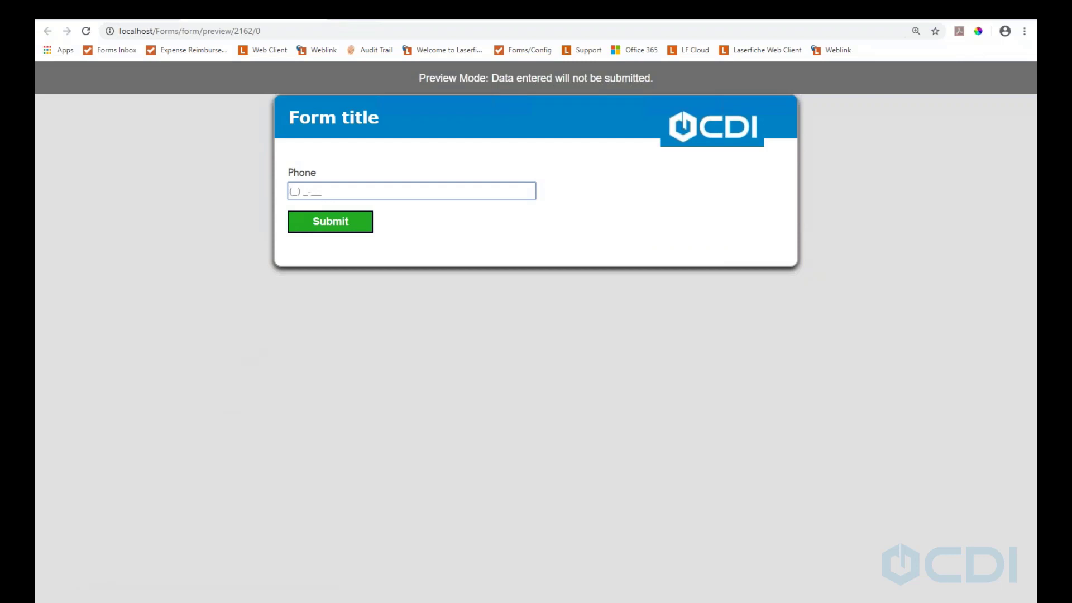
left_click(310, 18)
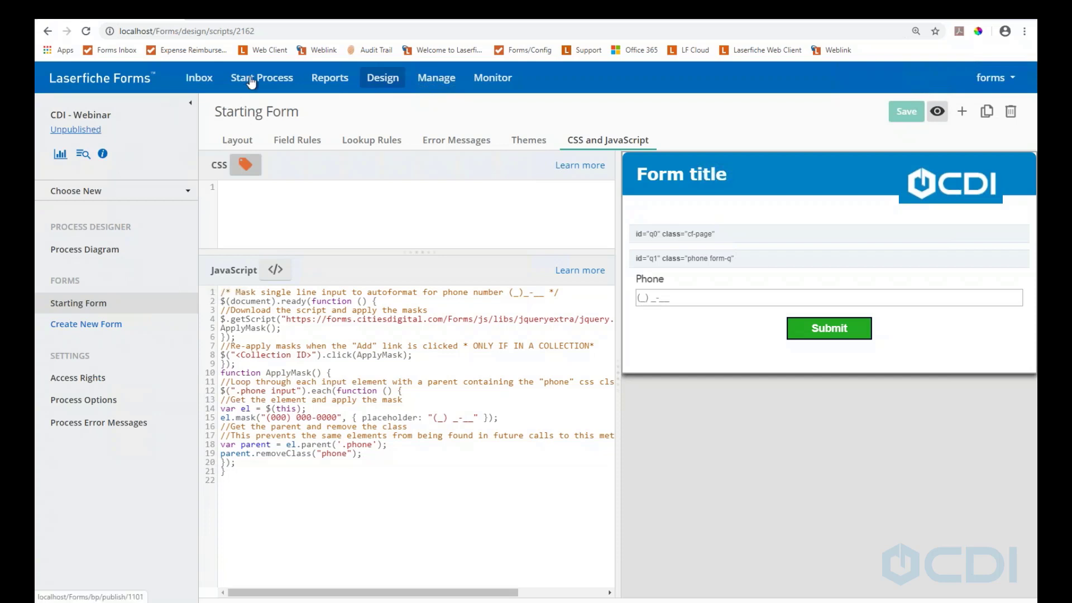
Drag an Email field under Phone and set its CSS class to 'email'
left_click(237, 141)
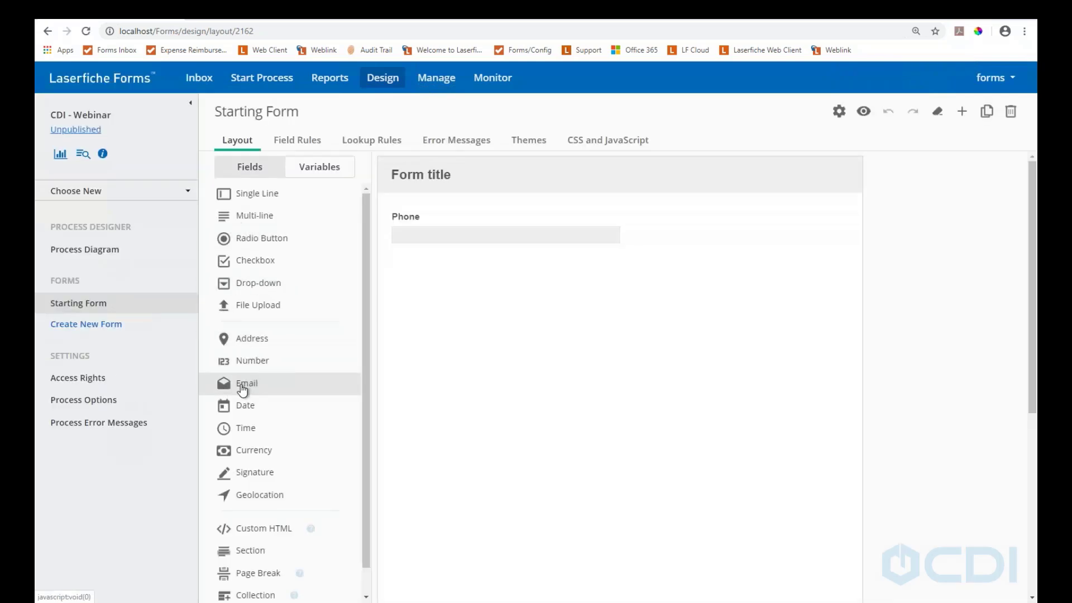
left_click_drag(242, 389, 435, 257)
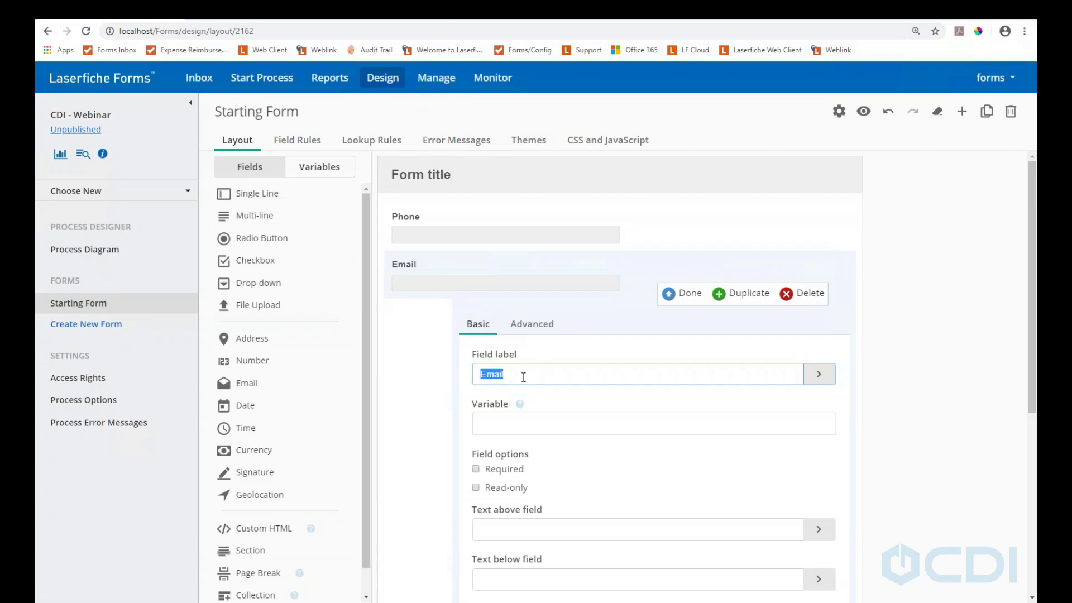
scroll(524, 377, "down", 1)
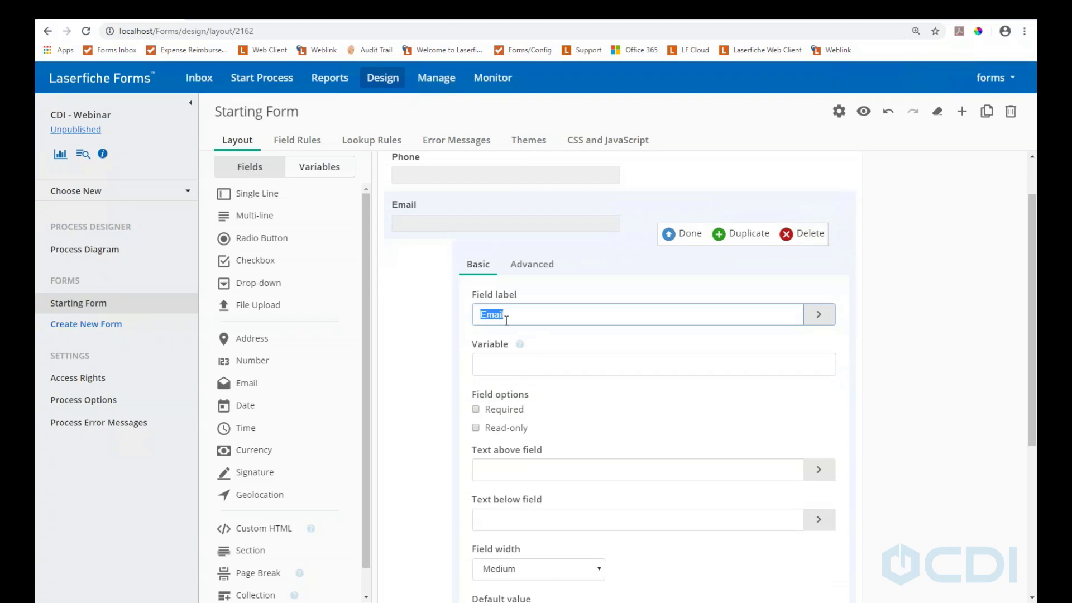
scroll(513, 334, "down", 1)
scroll(519, 352, "up", 2)
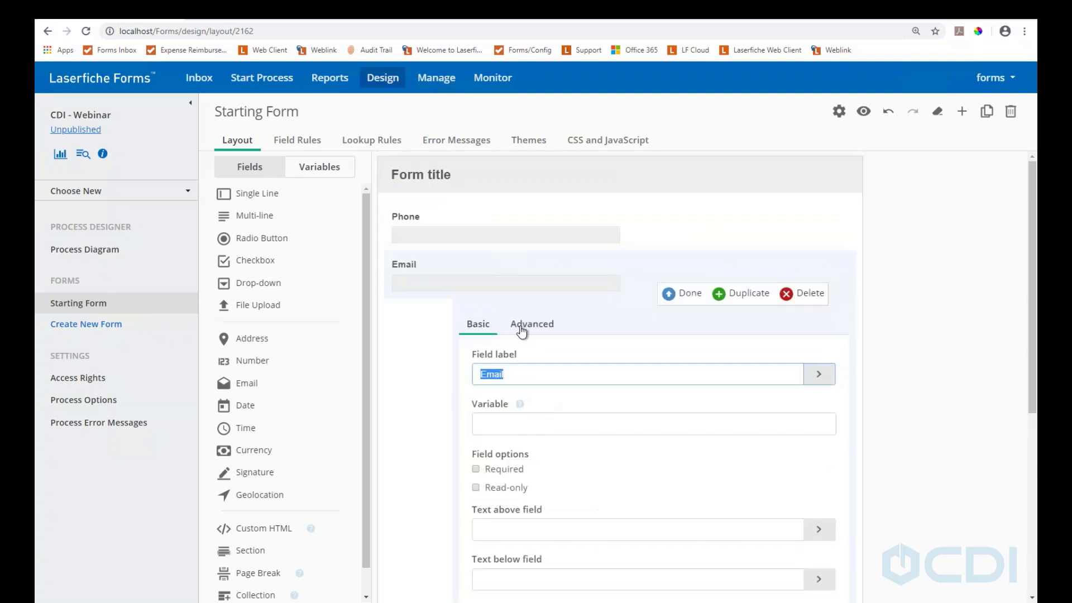
left_click(527, 329)
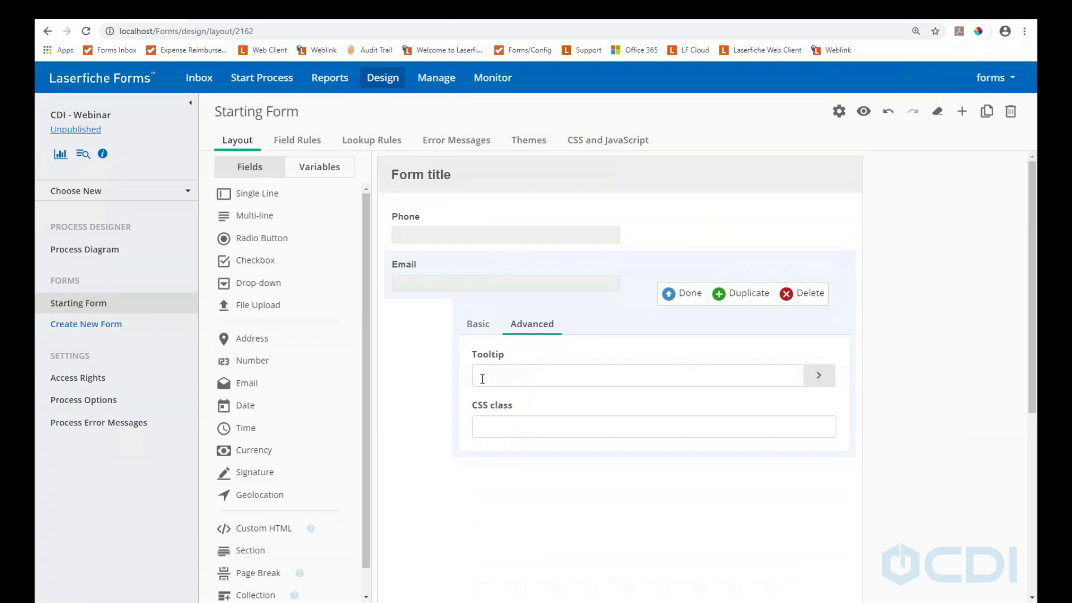
left_click(482, 426)
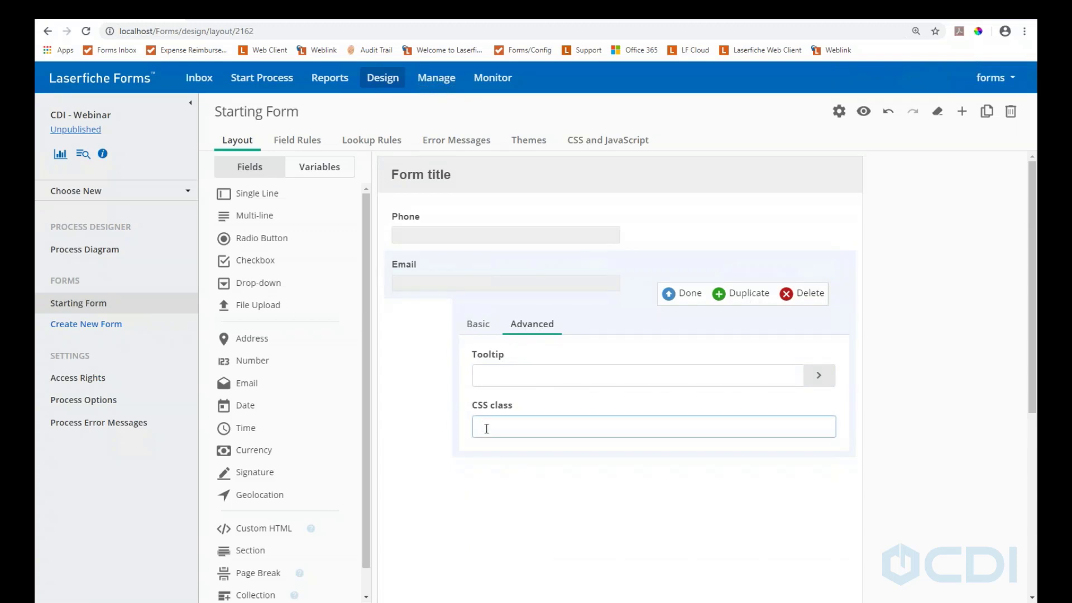
type("email")
left_click(682, 296)
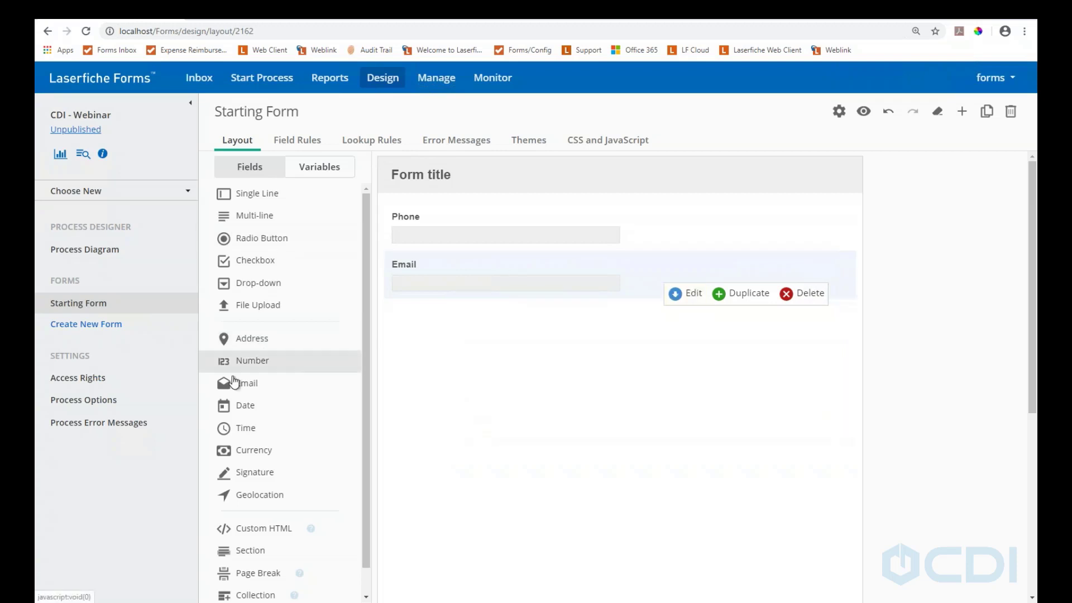
Add a second Email field below the first and label it 'Confirm Email'
left_click_drag(279, 383, 416, 307)
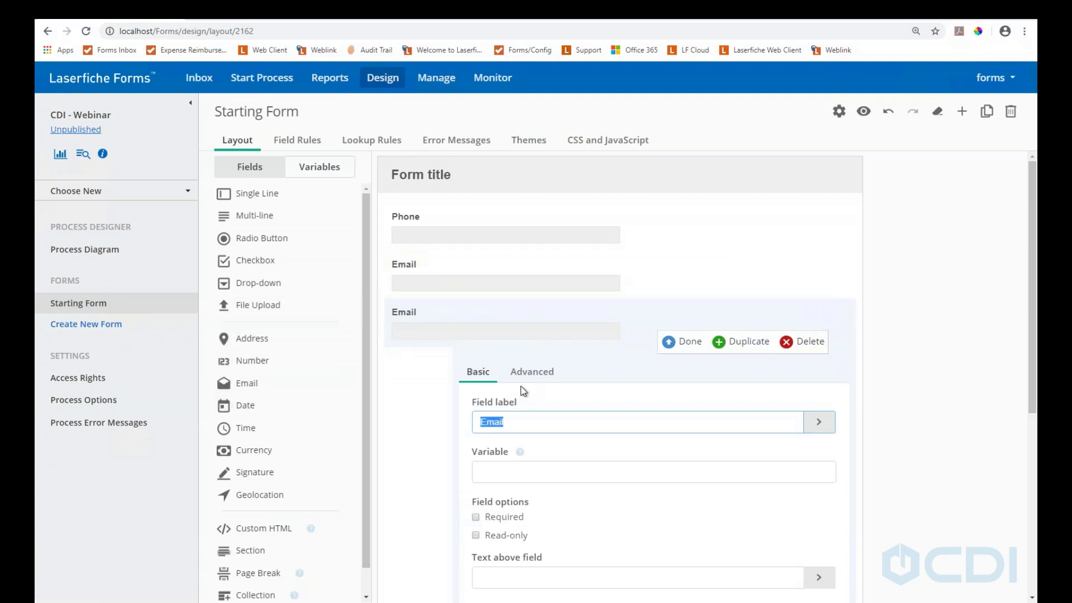
left_click(534, 376)
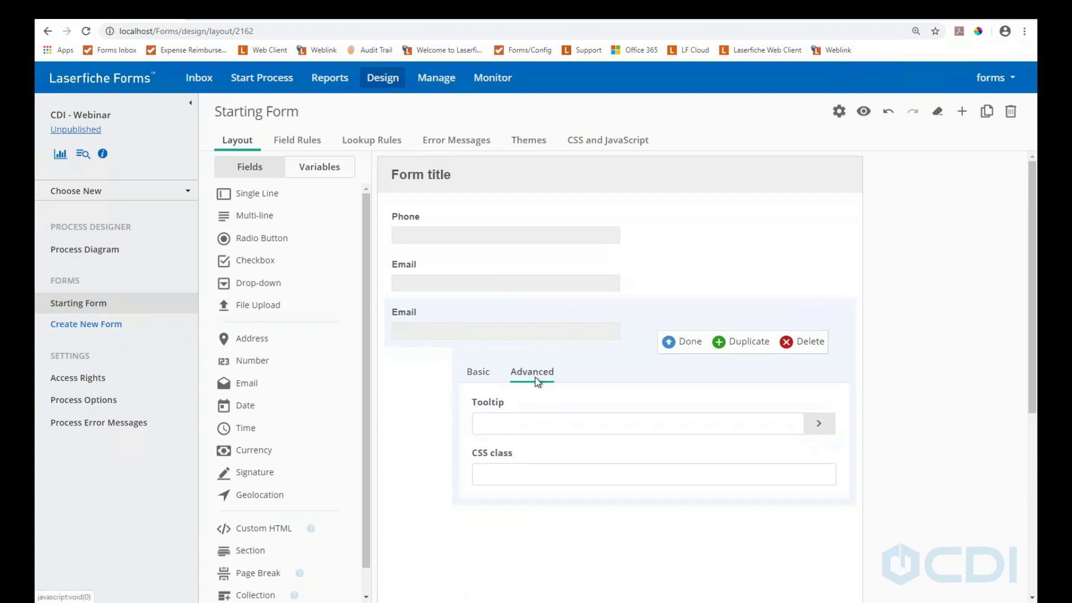
left_click(477, 372)
double_click(505, 420)
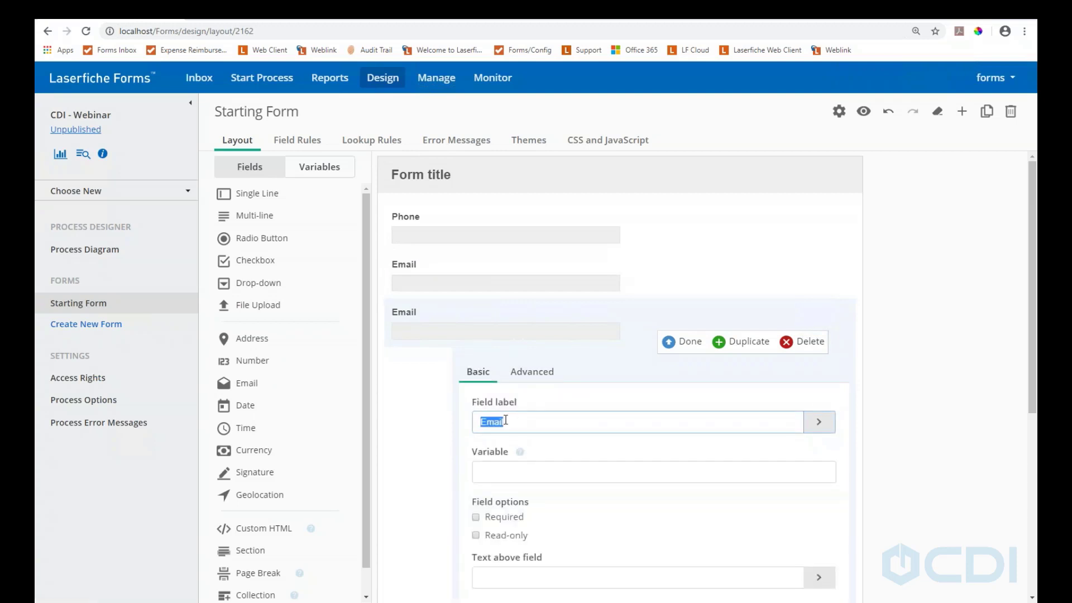
type("Confirm Emai")
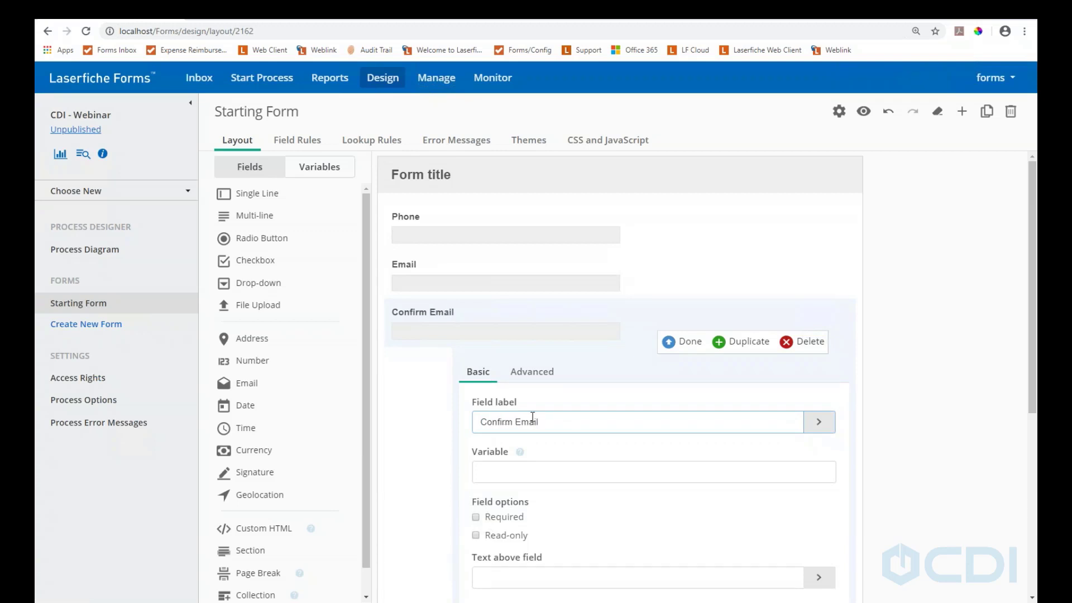
Set the Confirm Email field's CSS class to 'confirm' and close its editor
left_click(534, 375)
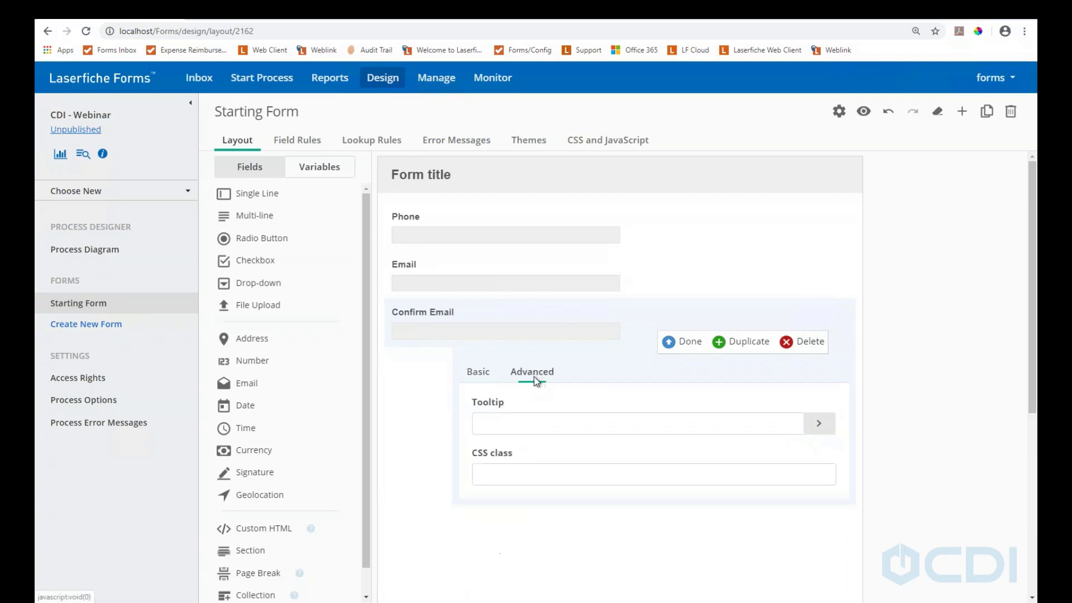
left_click(503, 478)
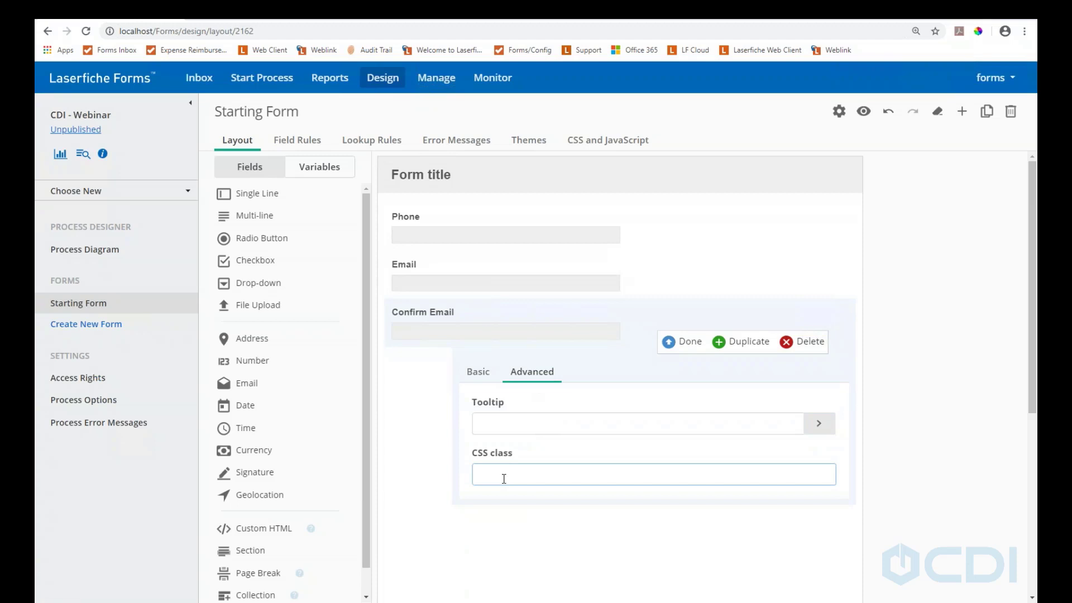
type("confirm")
left_click(685, 344)
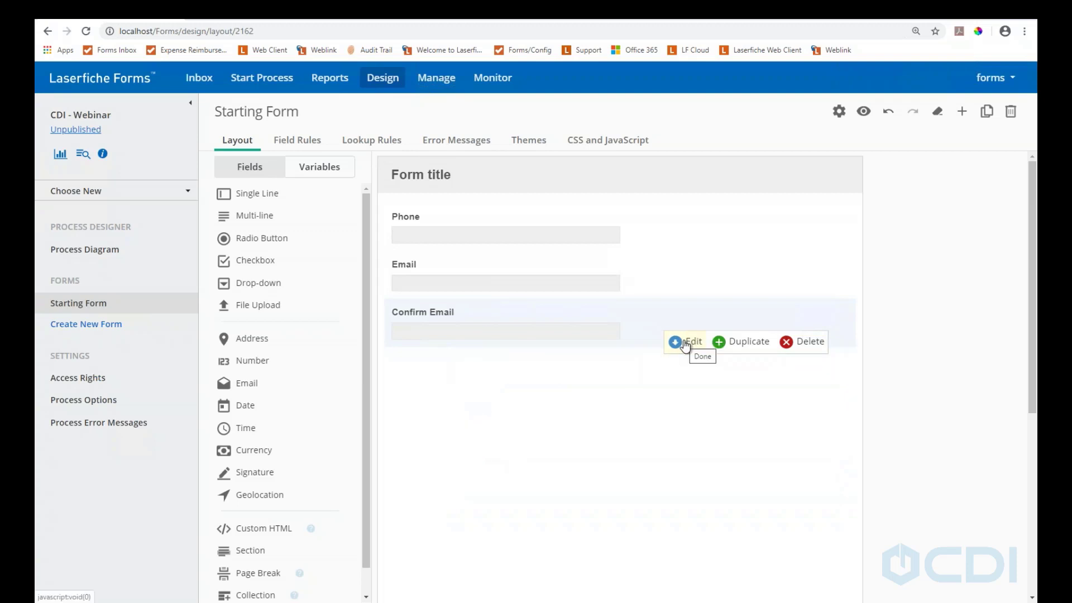
Paste the Email Confirm script below the phone mask code, save, and open the preview
left_click(598, 146)
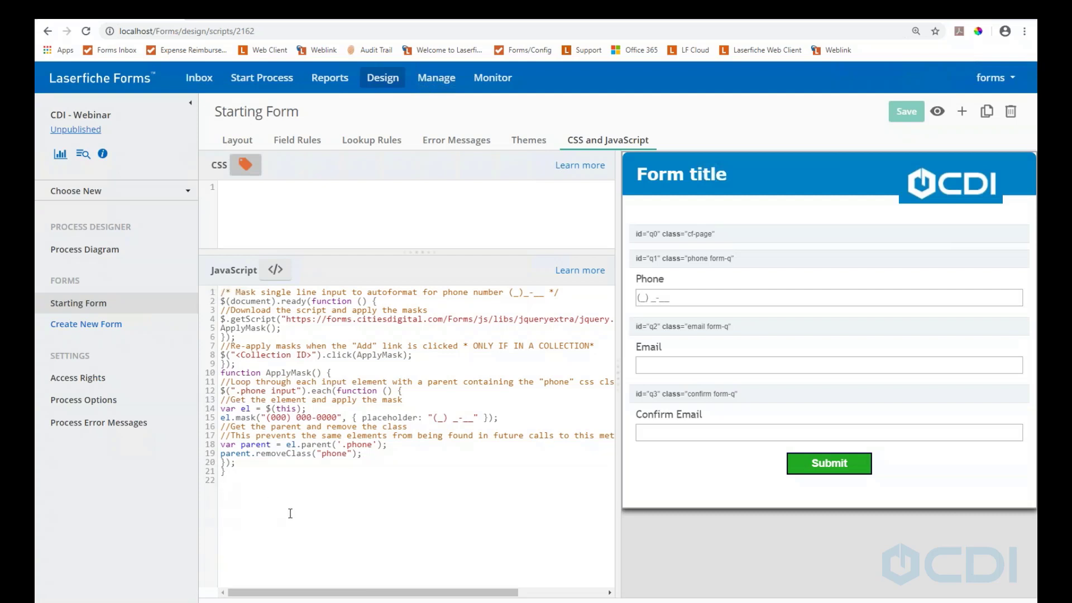
key("Return")
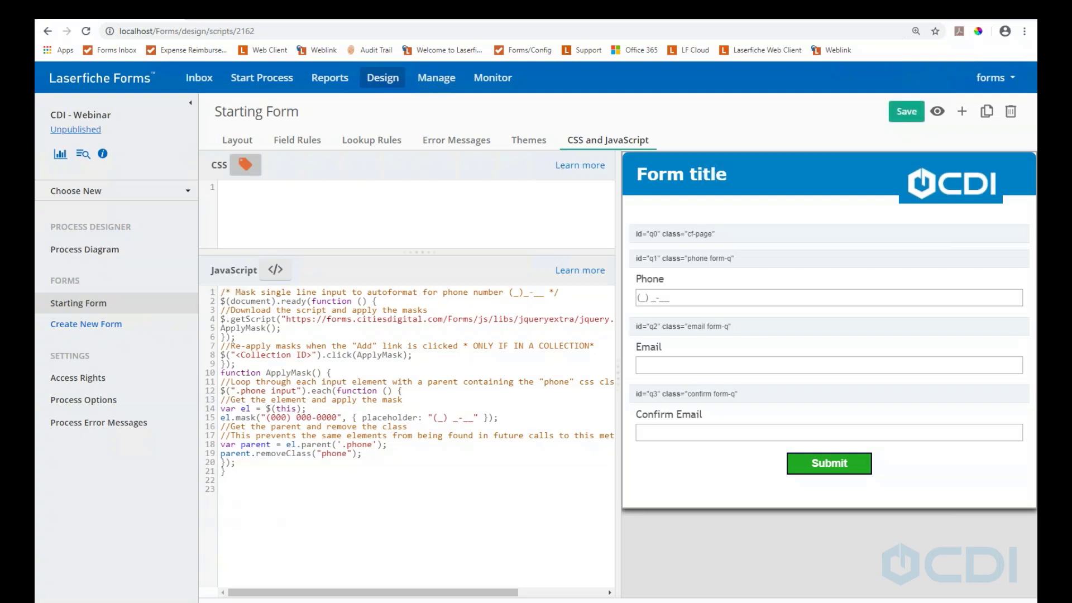
key("ctrl+v")
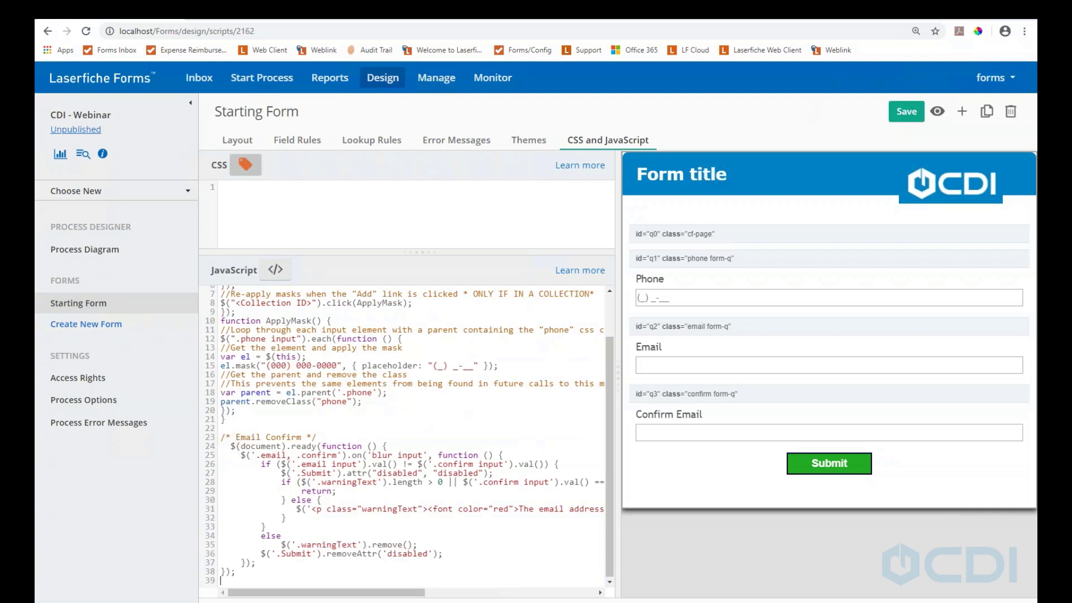
left_click(905, 112)
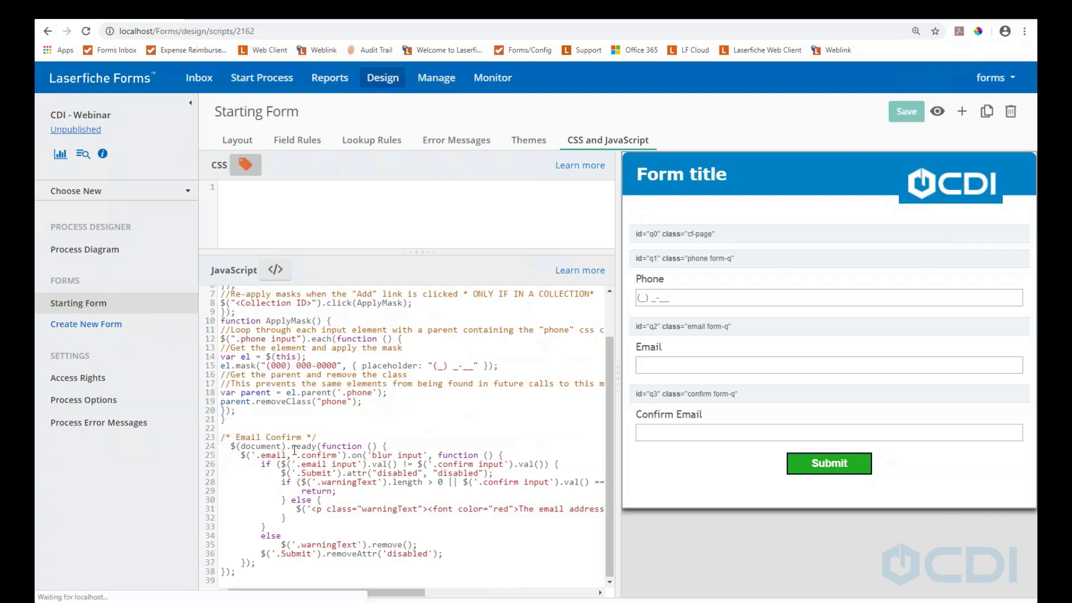
left_click_drag(394, 595, 423, 597)
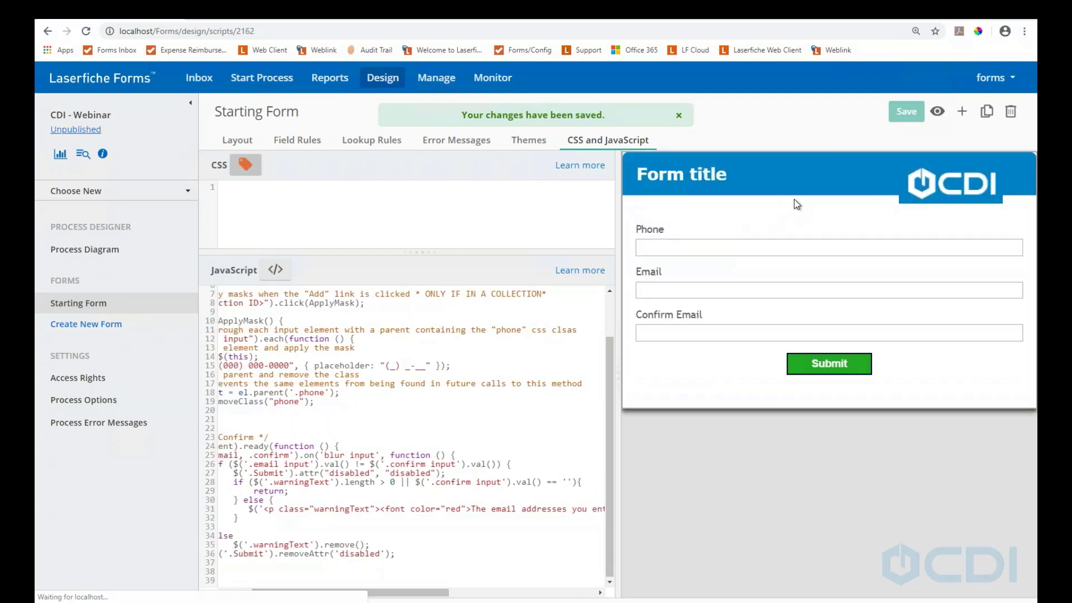
left_click(937, 111)
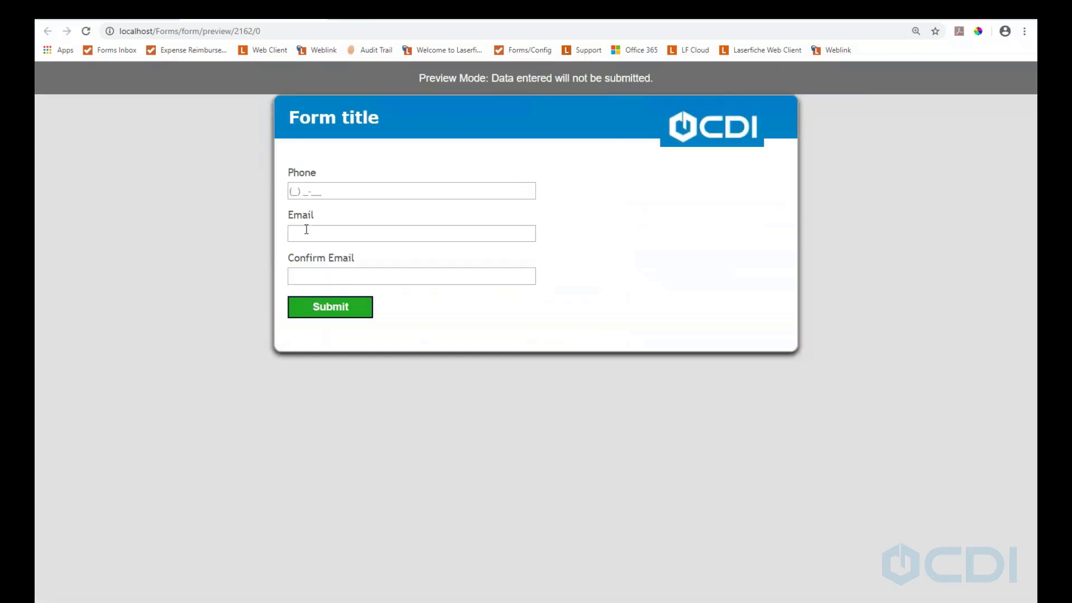
left_click(306, 232)
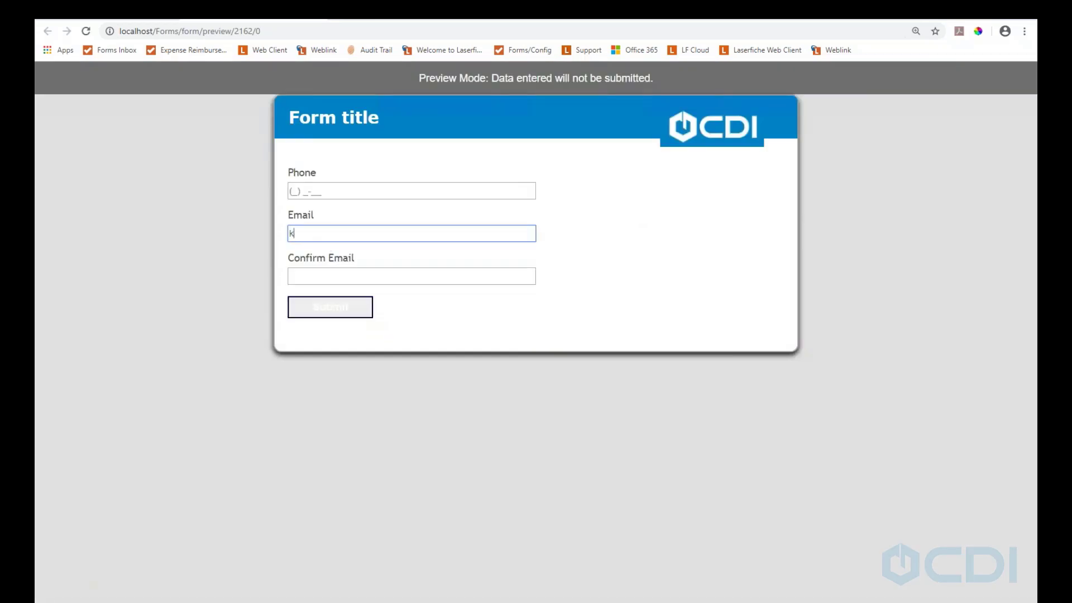
key("Tab")
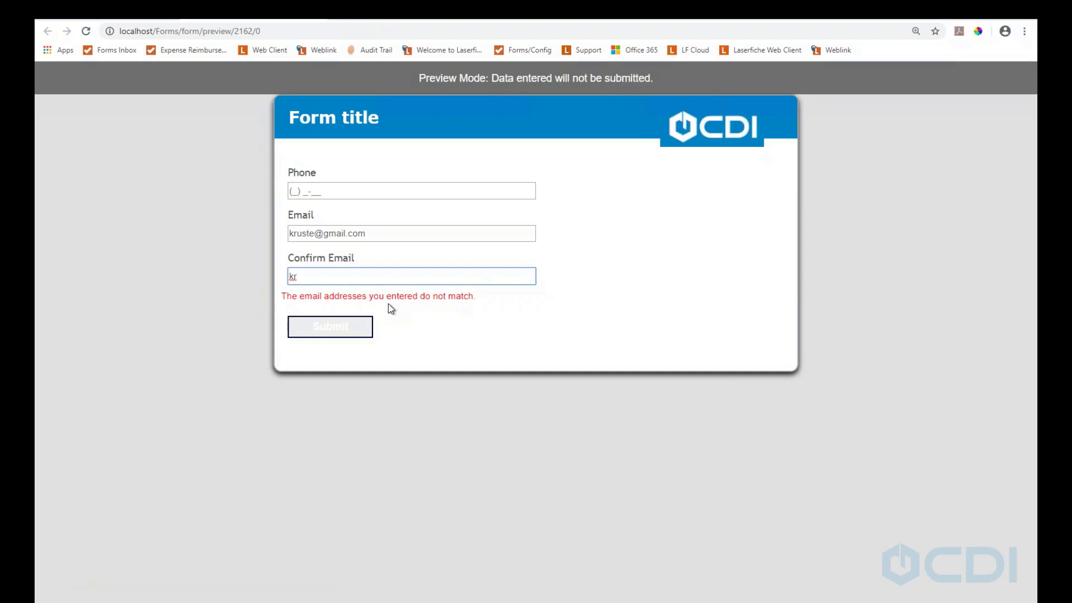
key("Tab")
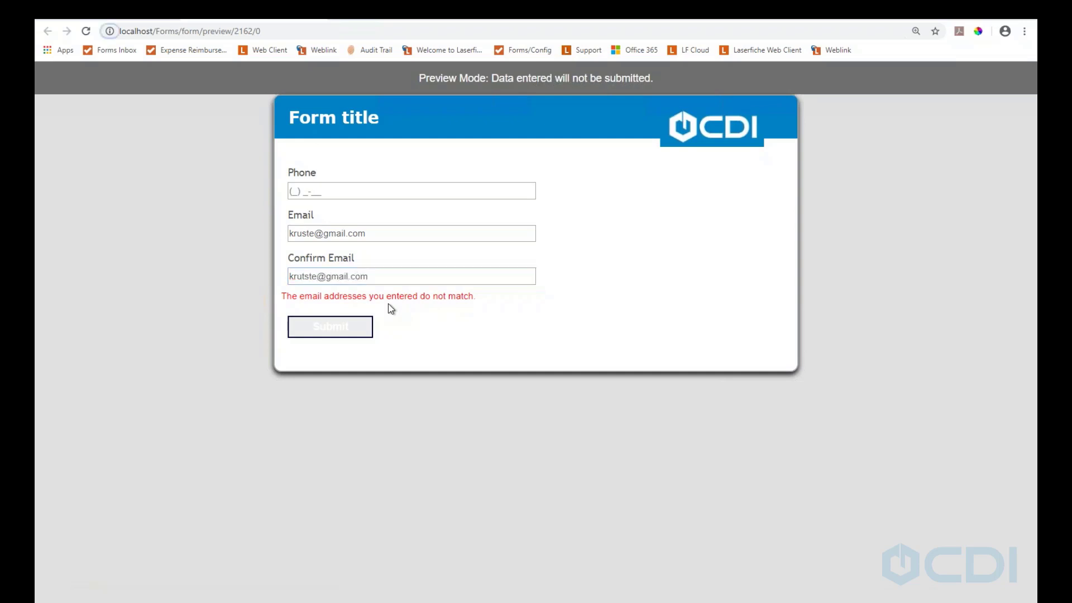
left_click(439, 340)
left_click(309, 197)
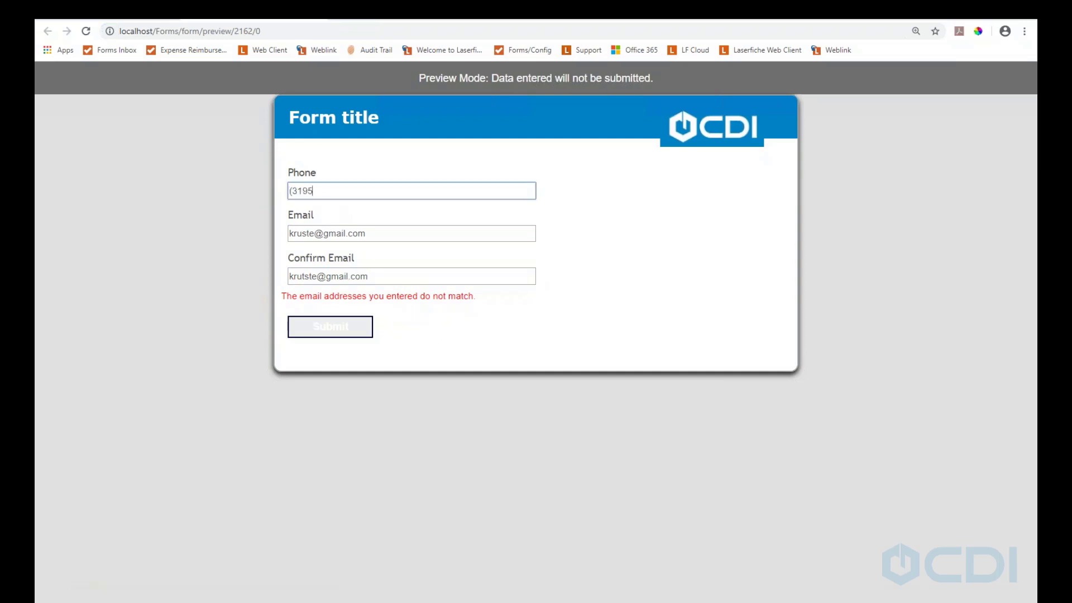
left_click(317, 10)
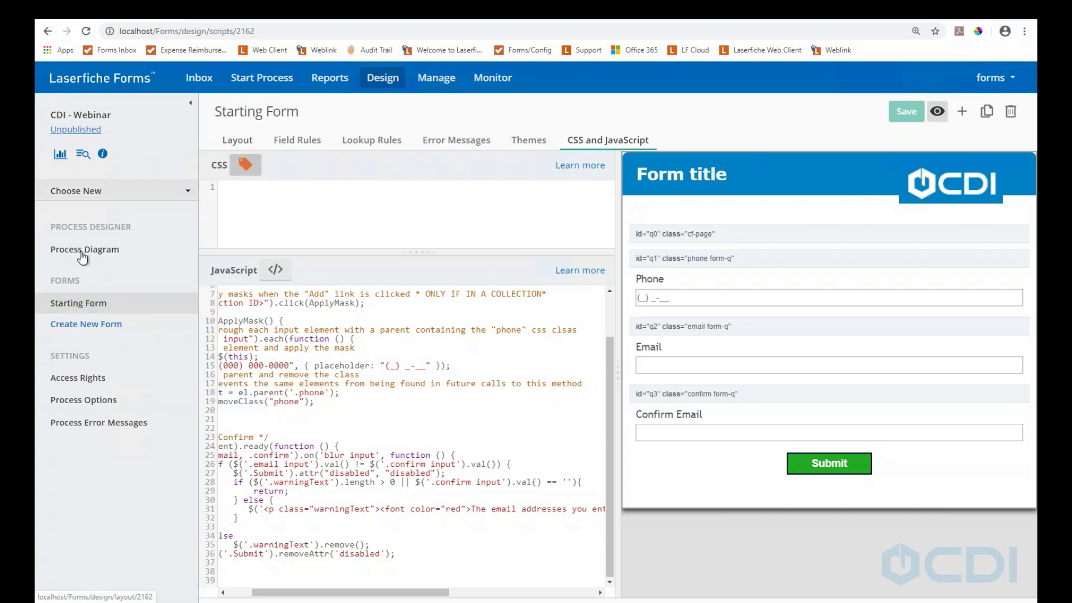
Add an Address field labeled Billing below Confirm Email with CSS class billing
left_click(238, 142)
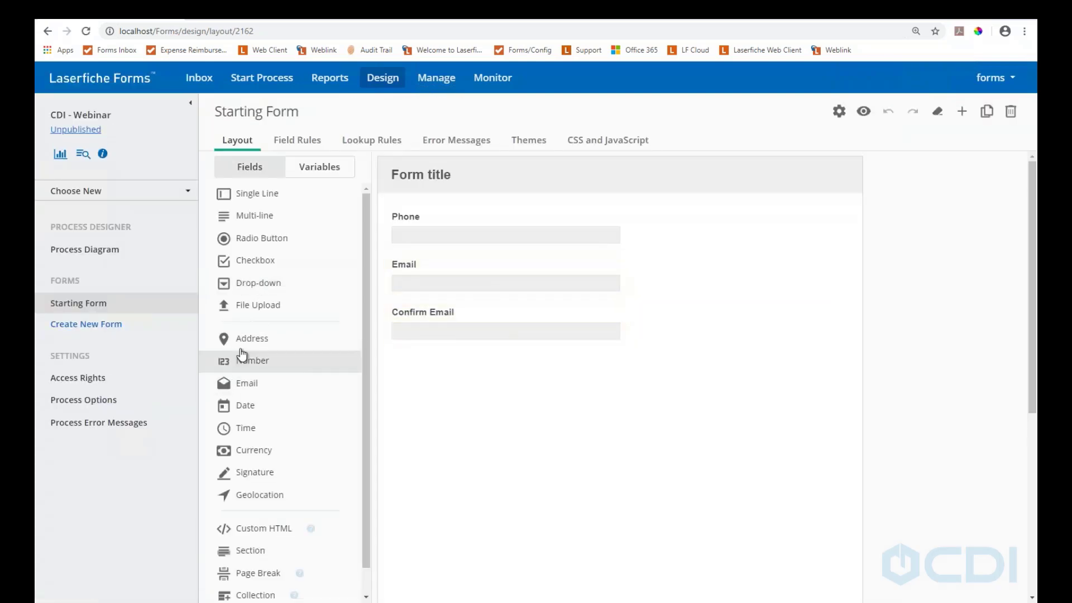
left_click_drag(251, 339, 441, 373)
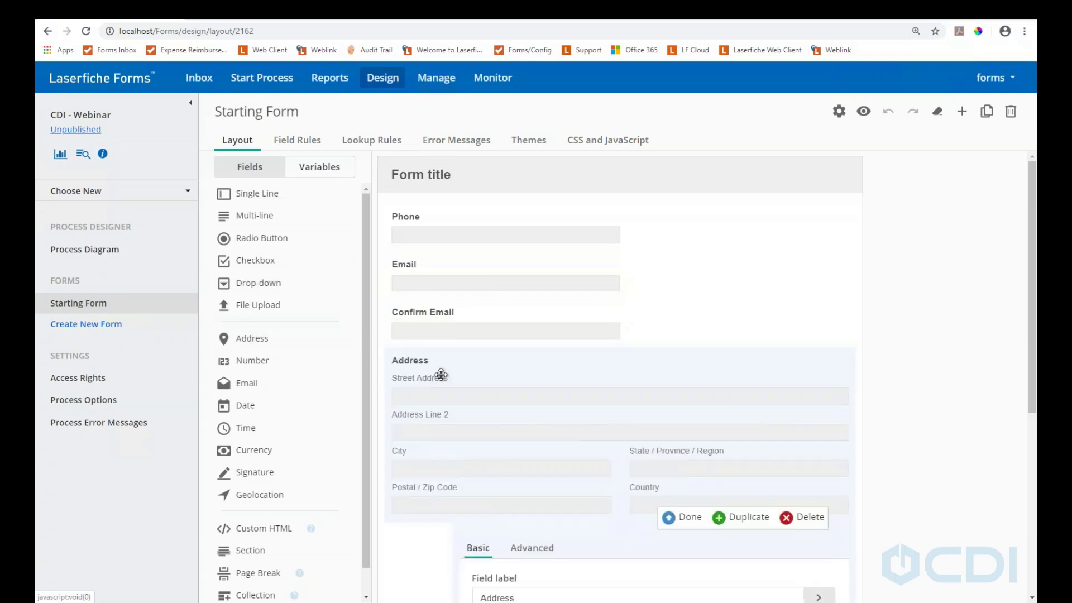
scroll(553, 474, "down", 3)
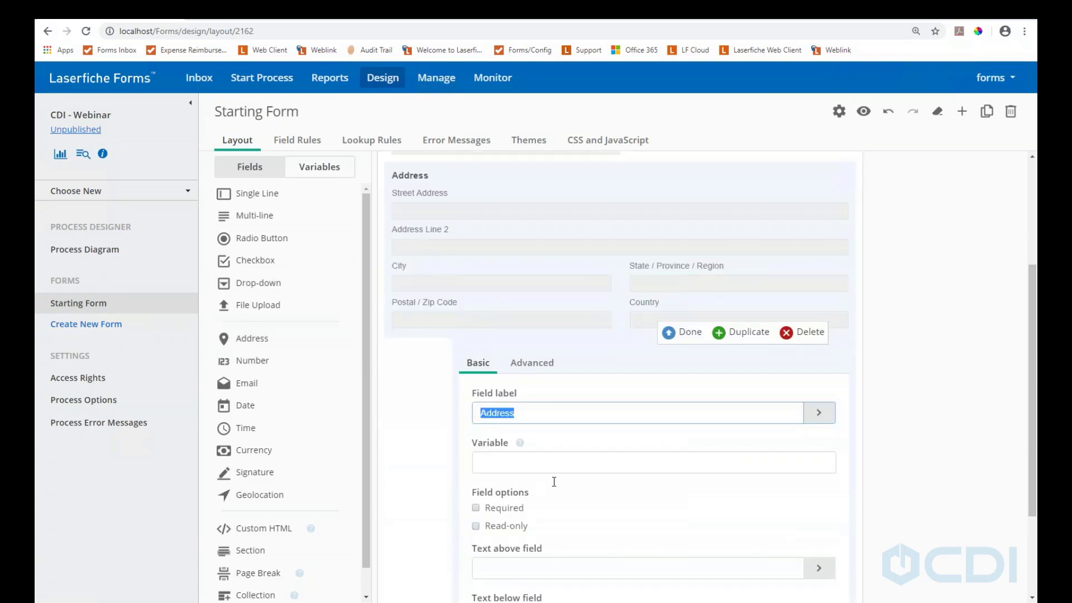
type("Billing")
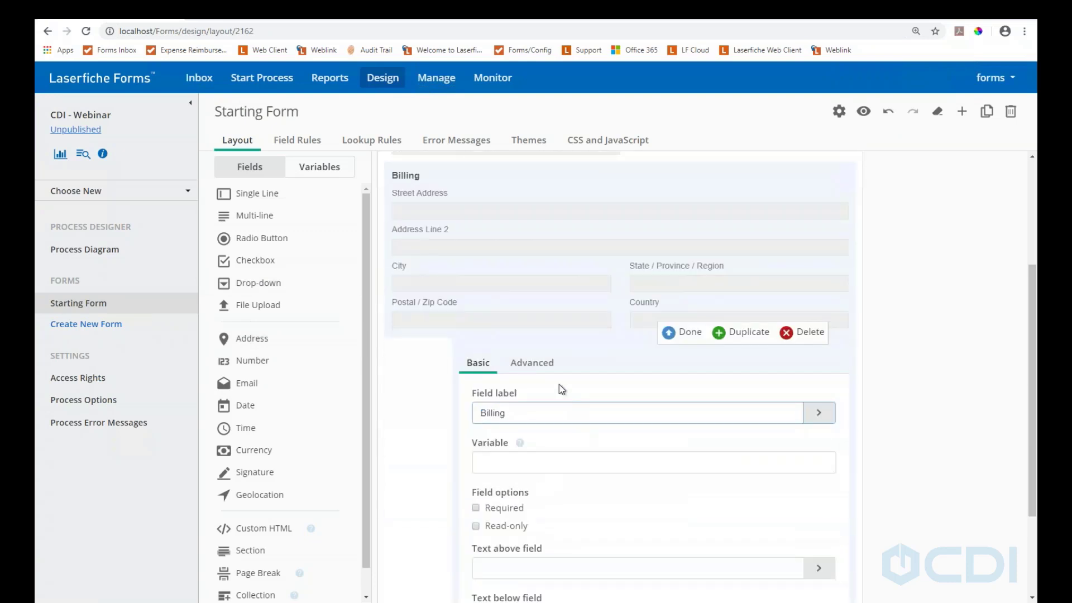
left_click(539, 368)
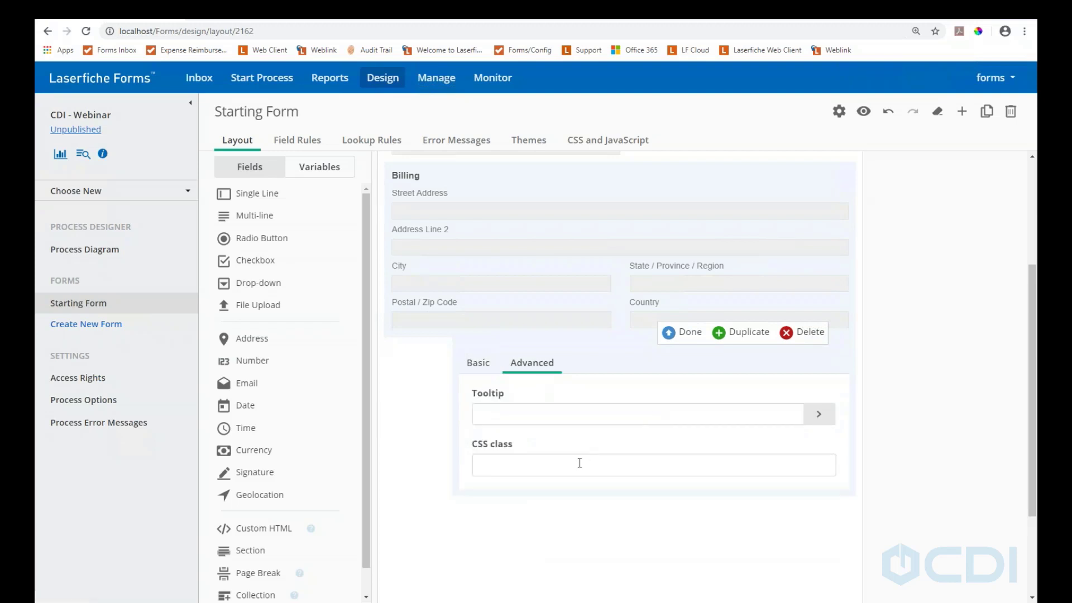
scroll(493, 375, "down", 2)
left_click(494, 346)
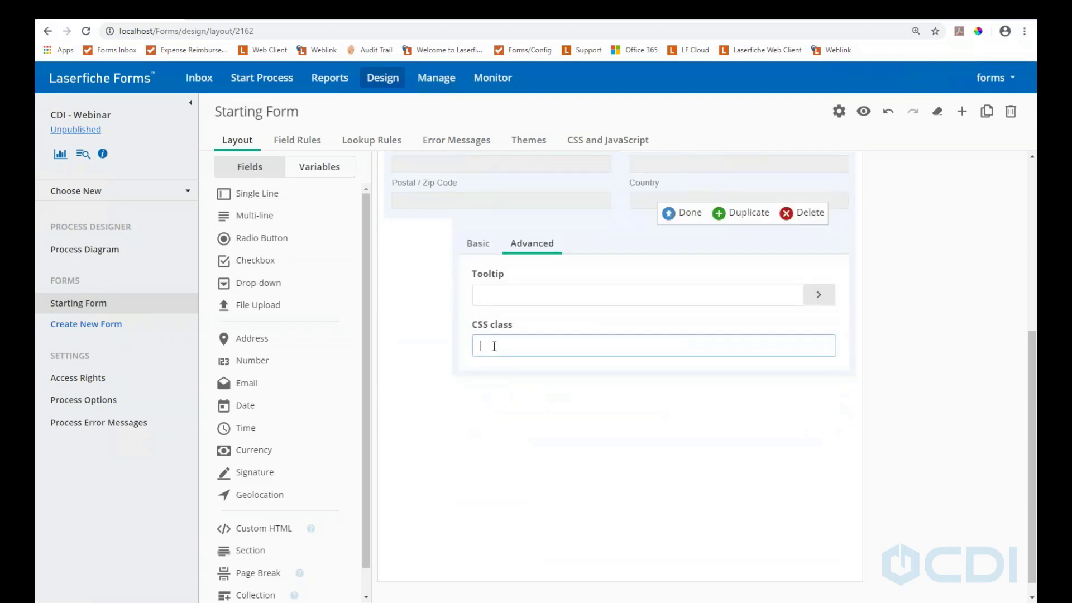
type("billing")
left_click(675, 212)
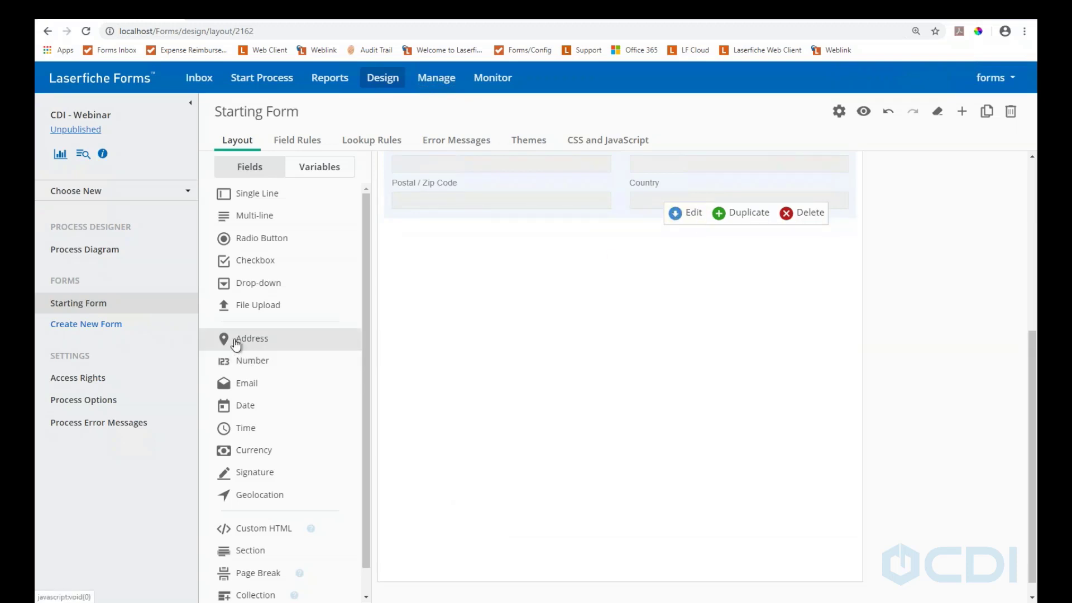
Add a second Address field labeled Shipping with CSS class shipping
left_click_drag(215, 341, 458, 273)
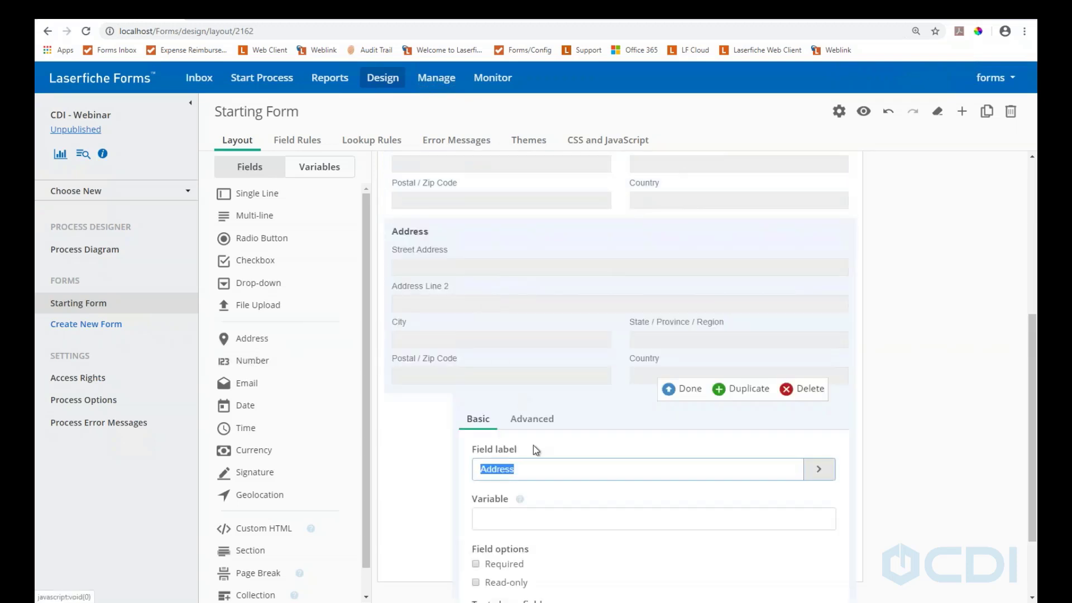
type("Shi")
key("BackSpace")
key("BackSpace")
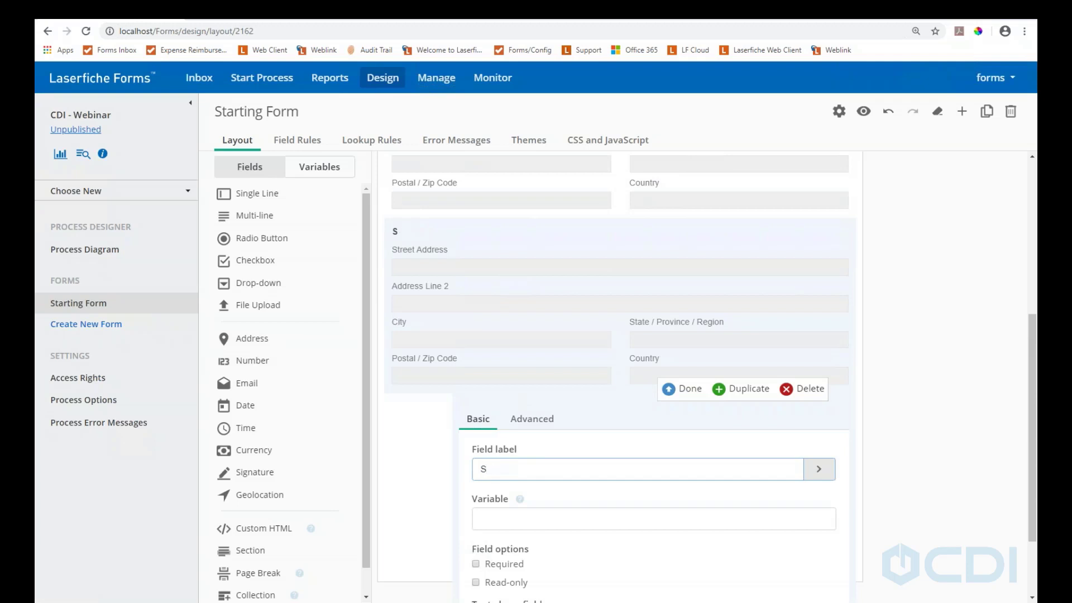
type("hipping")
left_click(533, 420)
left_click(520, 531)
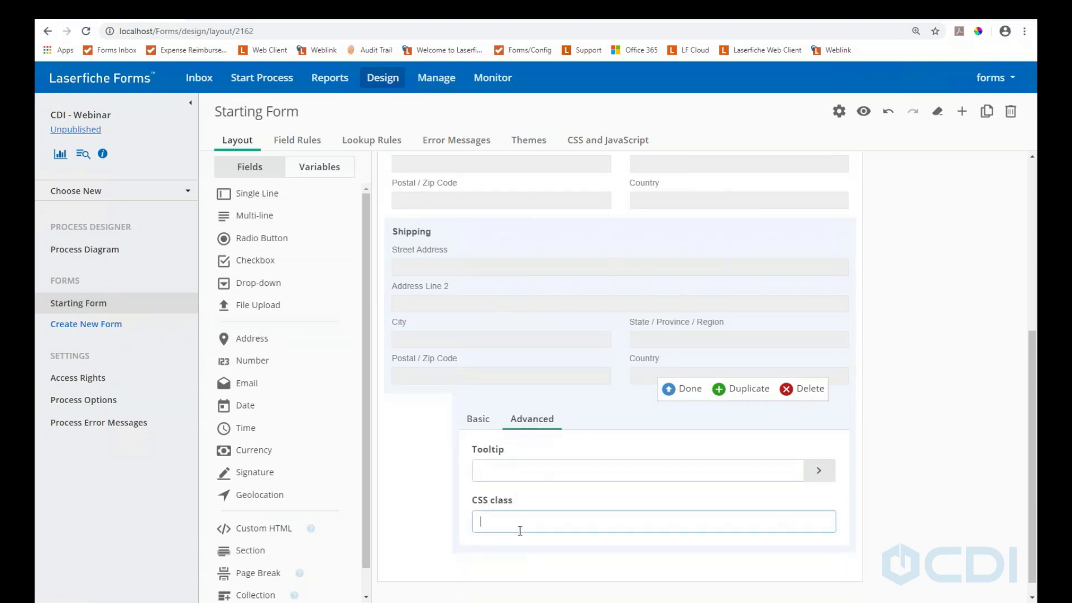
type("shipping")
left_click(681, 388)
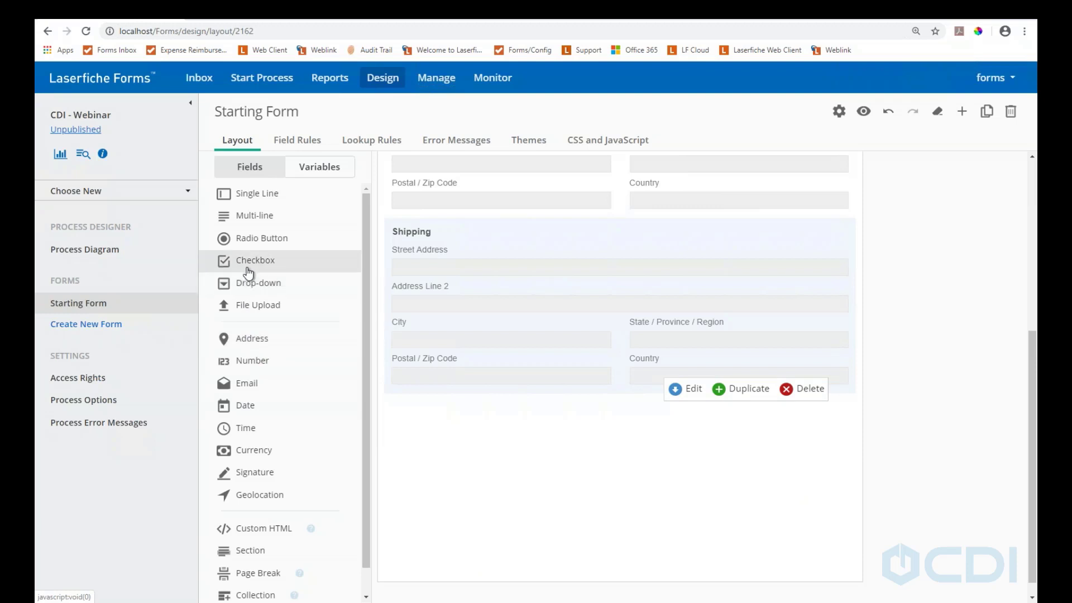
Add a Checkbox above Shipping with the single choice 'Billing Same as Shipping' valued Yes
left_click_drag(251, 265, 421, 204)
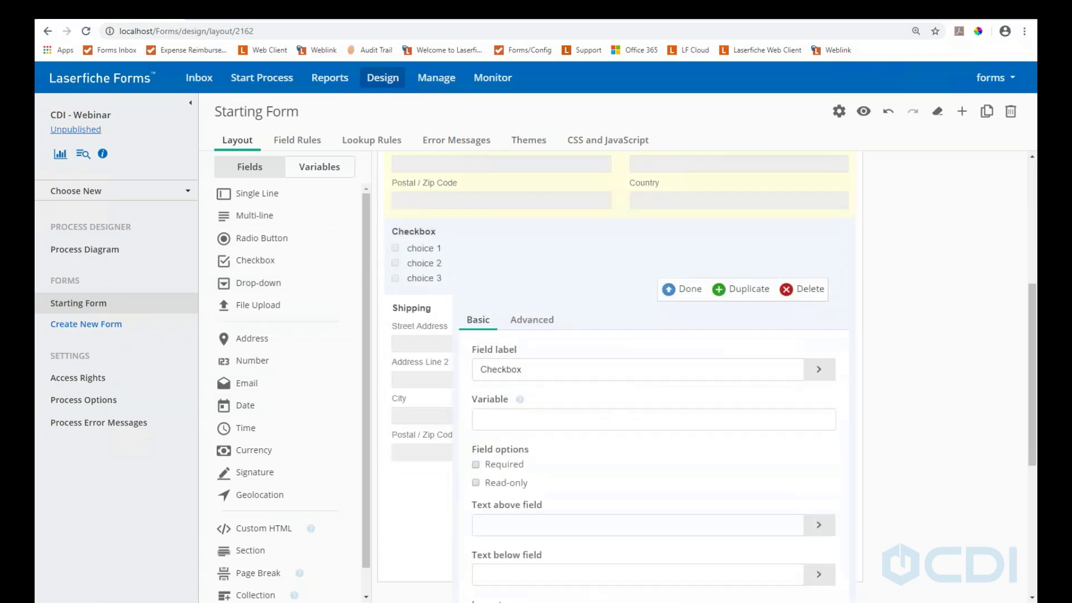
scroll(481, 331, "up", 2)
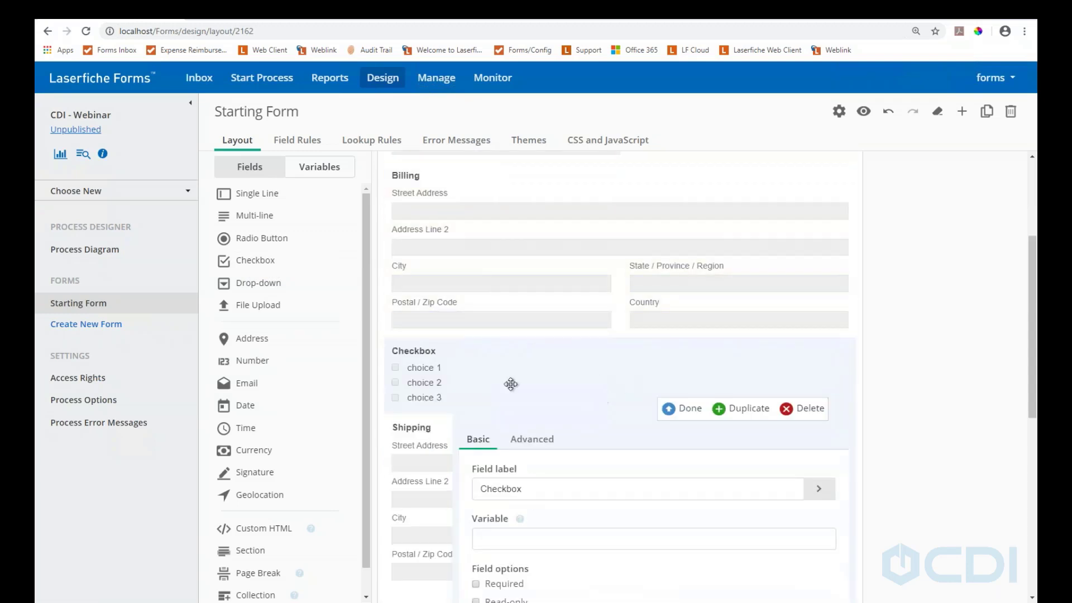
scroll(621, 457, "down", 3)
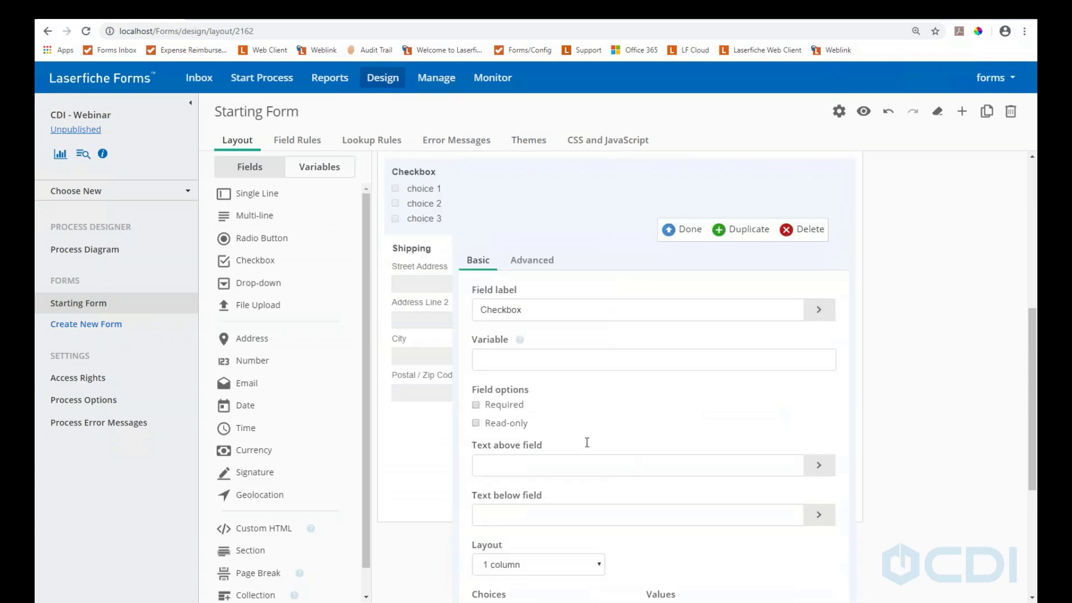
scroll(583, 440, "down", 1)
scroll(514, 413, "down", 2)
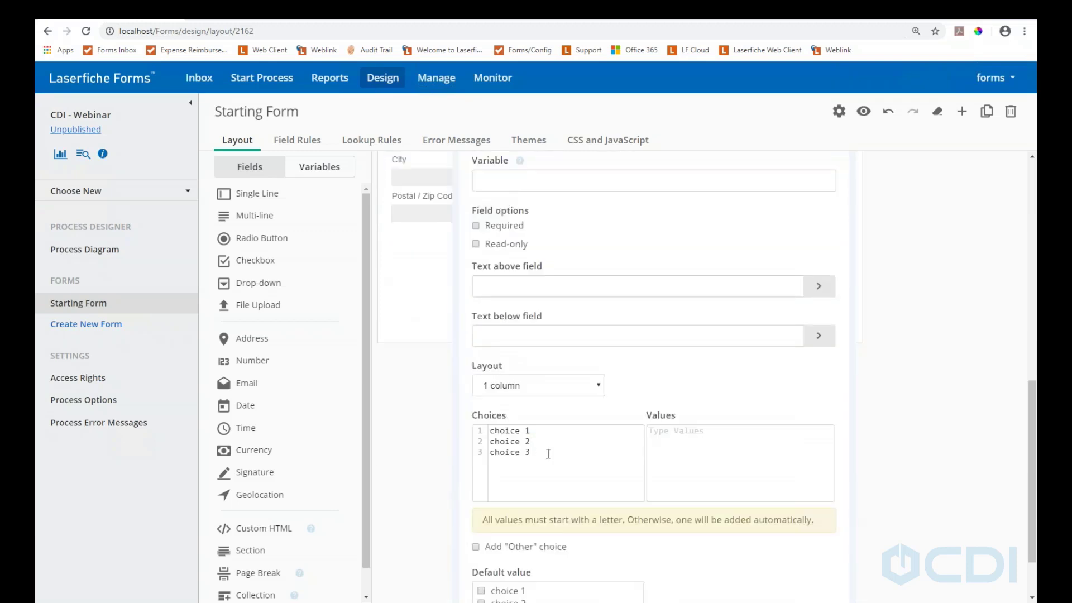
left_click_drag(548, 453, 455, 414)
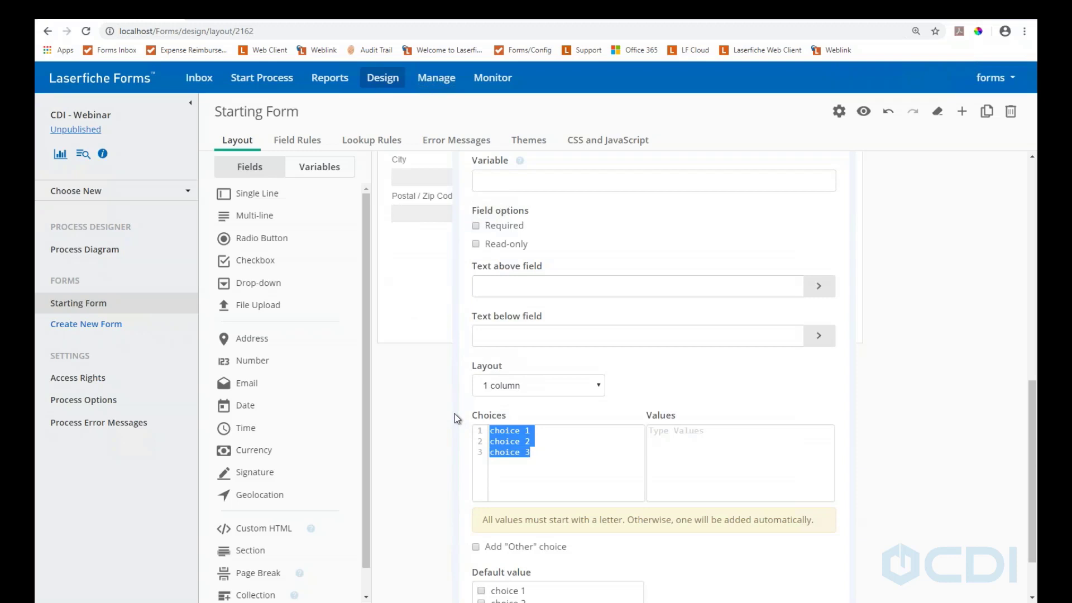
key("BackSpace")
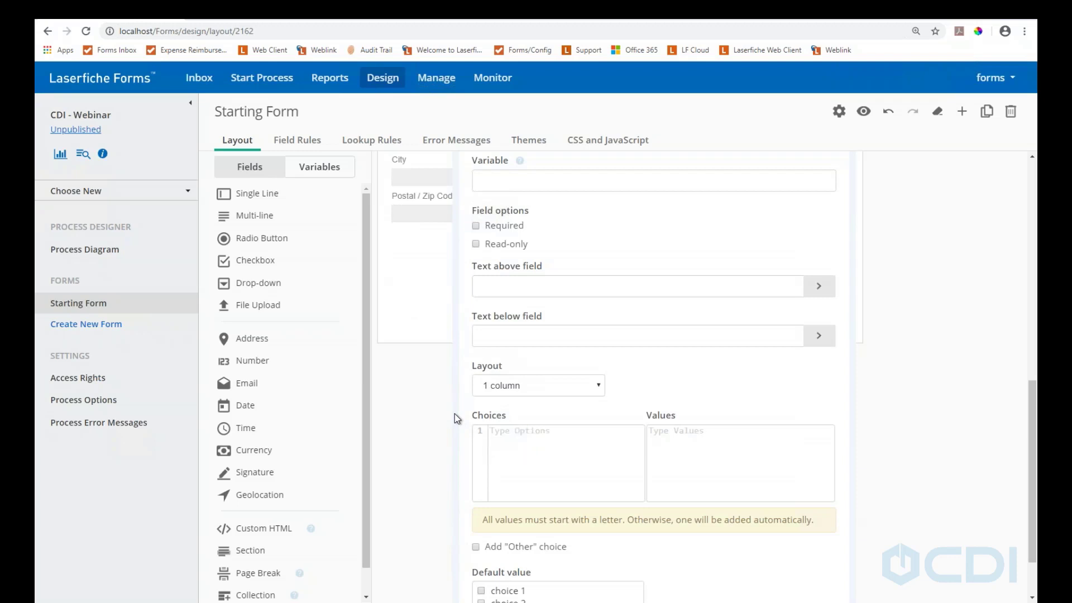
type("Billing")
type(" is the")
key("BackSpace")
key("BackSpace")
key("BackSpace")
key("BackSpace")
key("BackSpace")
key("BackSpace")
type("and")
key("BackSpace")
key("BackSpace")
key("BackSpace")
key("BackSpace")
type("Same as Shipping")
left_click(669, 436)
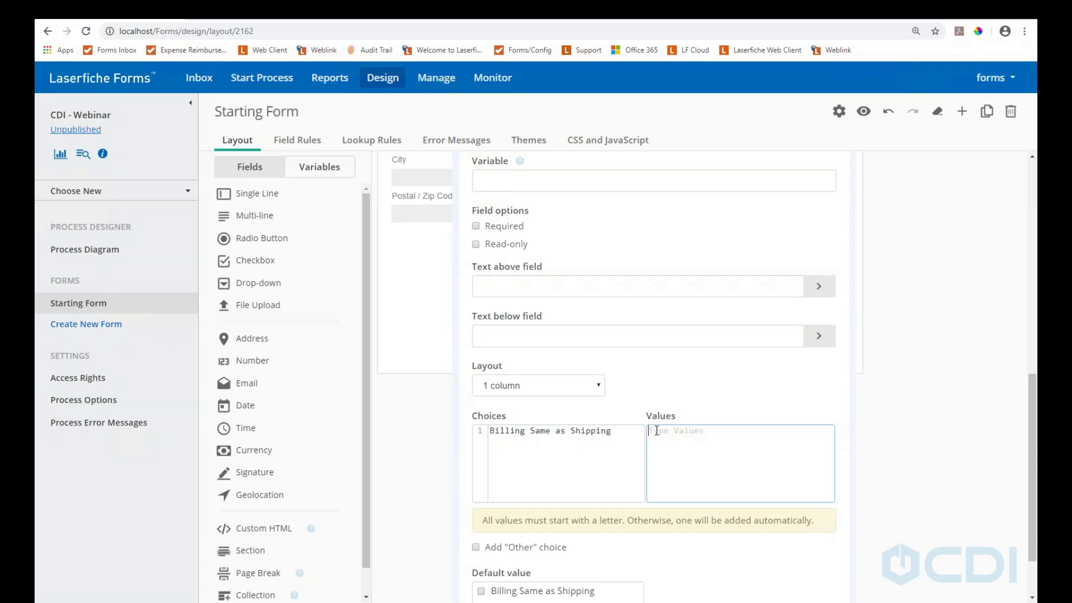
type("Yes")
Set the checkbox's CSS class to 'check', replacing the mistaken 'Yes'
scroll(529, 204, "up", 3)
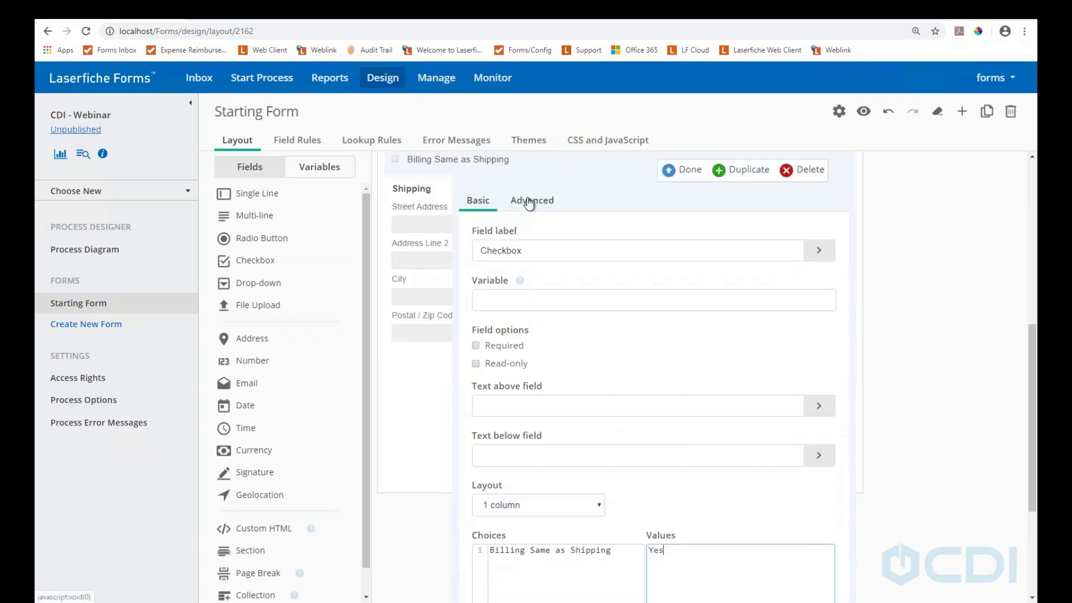
left_click(530, 202)
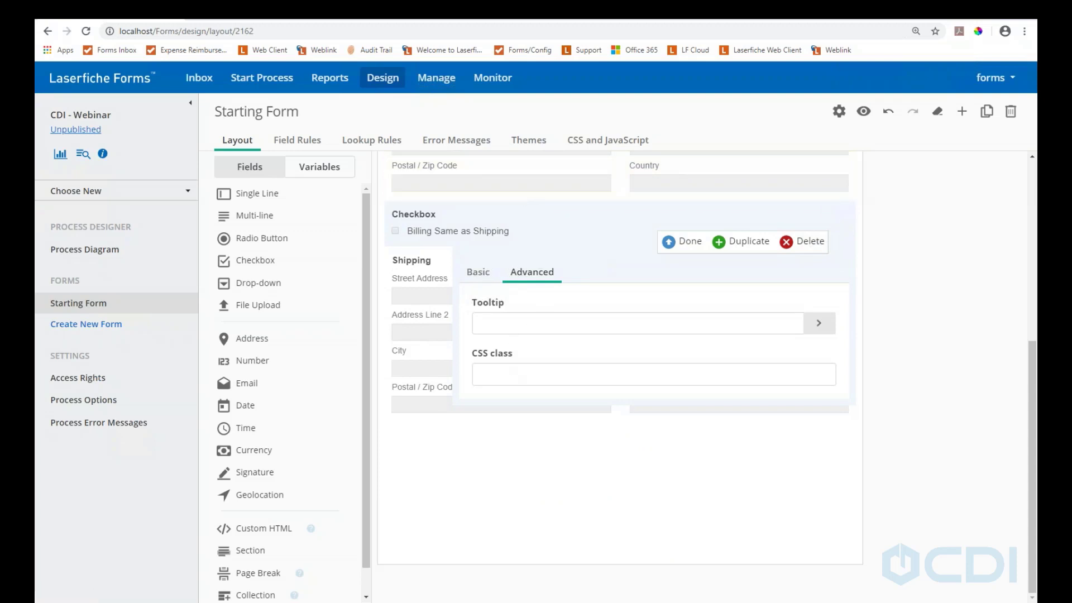
left_click(519, 375)
type("Yes")
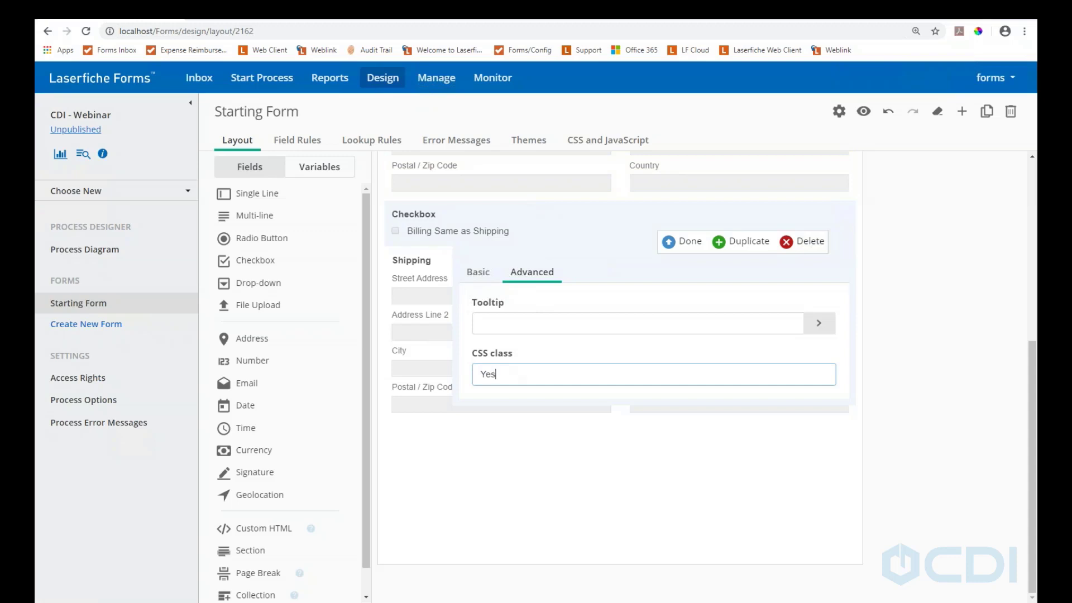
left_click(675, 244)
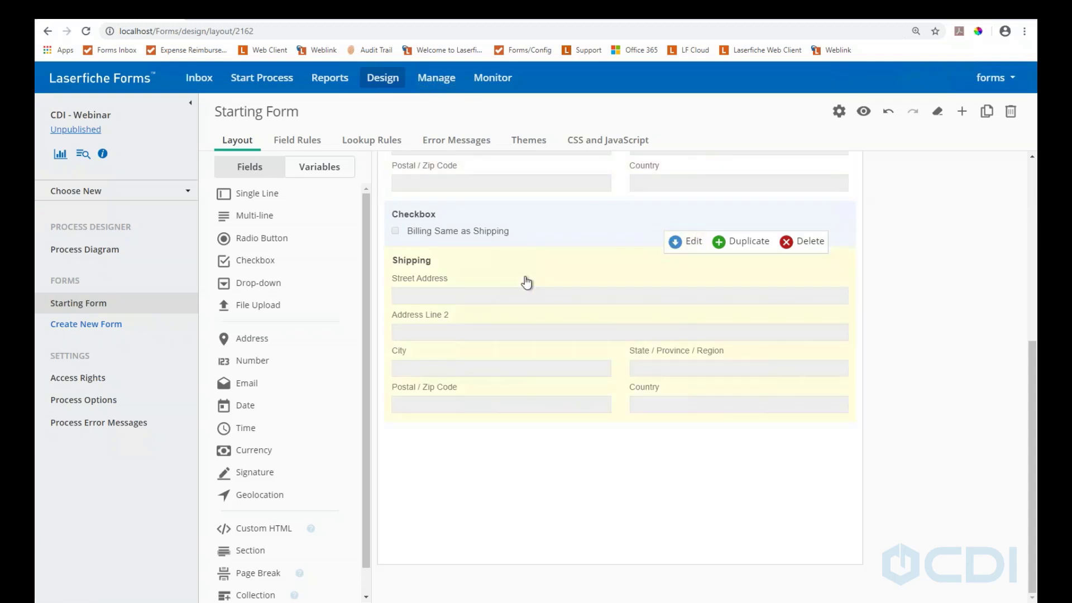
scroll(530, 282, "up", 1)
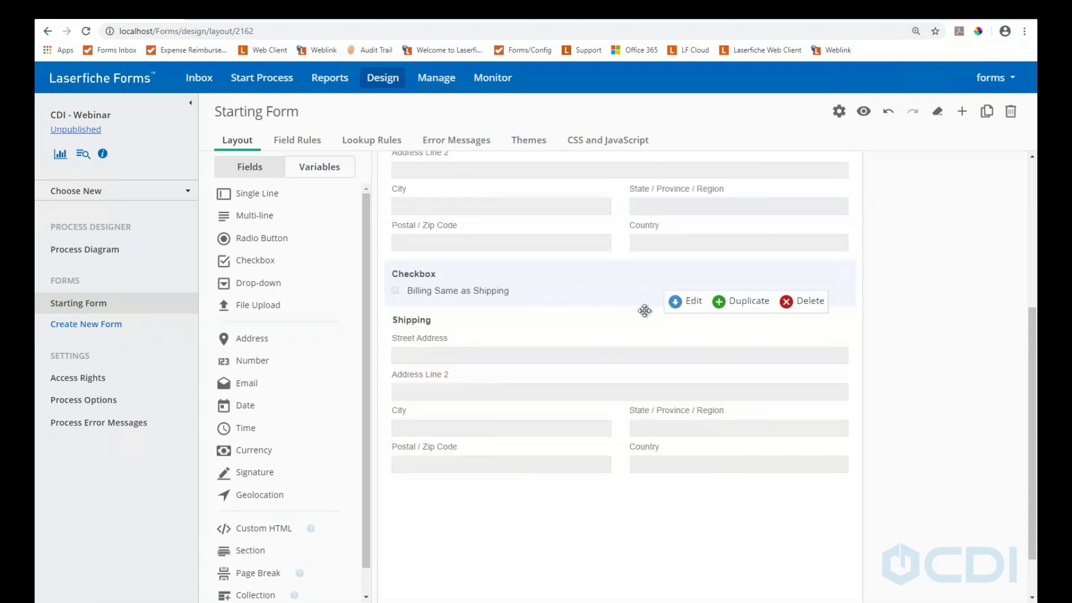
left_click(677, 304)
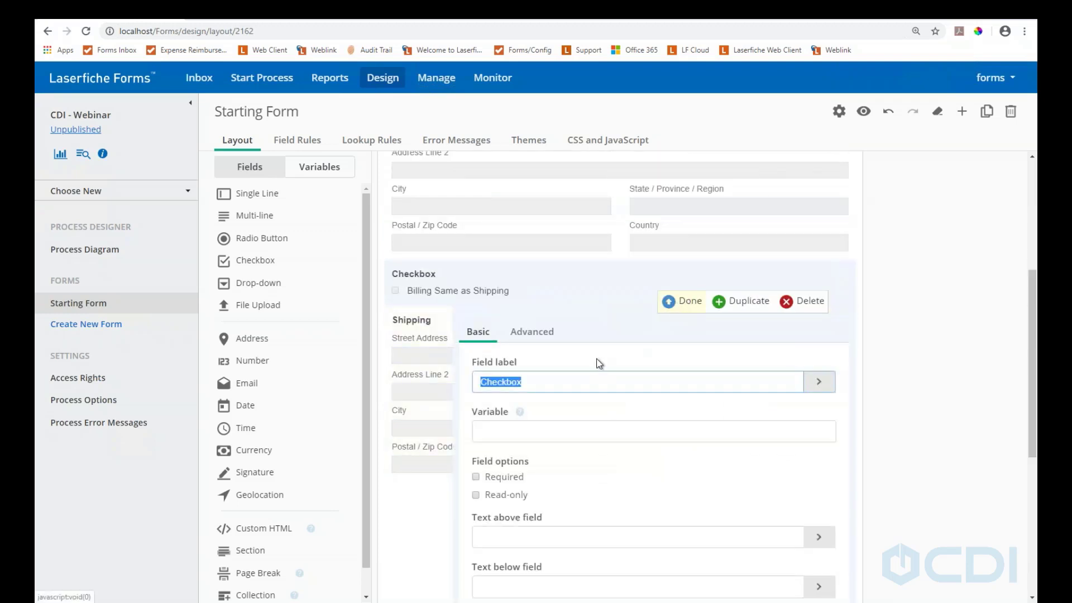
left_click(531, 333)
double_click(488, 433)
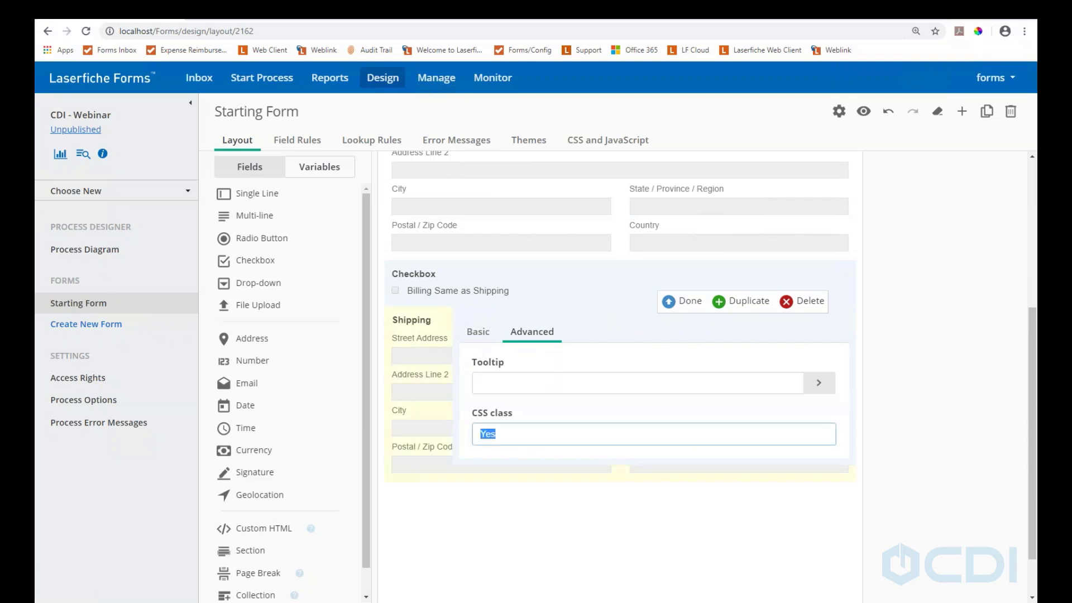
type("check")
left_click(673, 303)
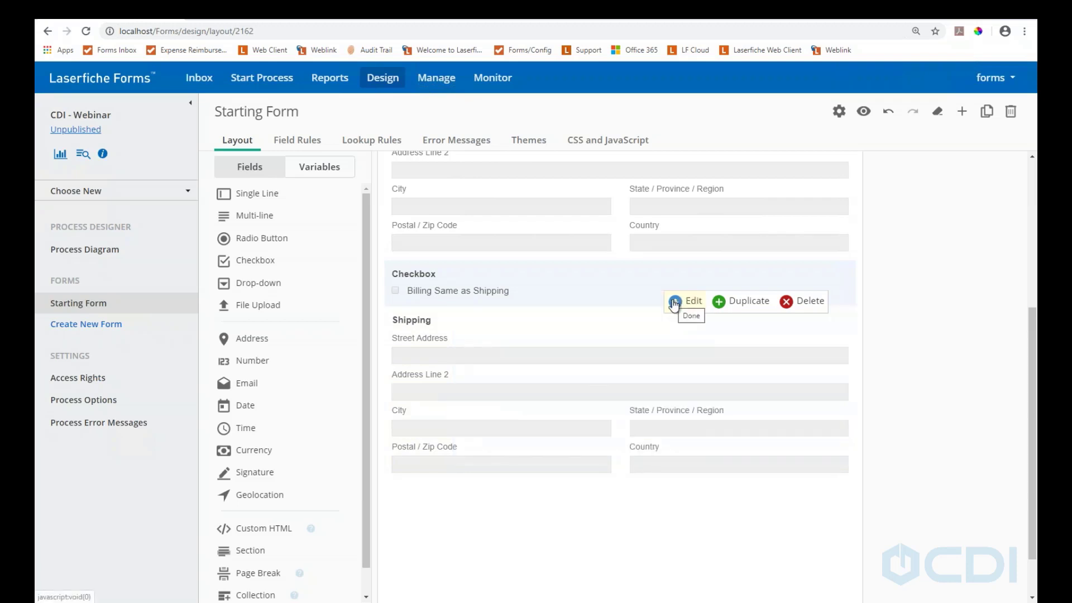
Review the address-copy script copying .billing to .shipping, save the form, and open the preview
left_click(588, 142)
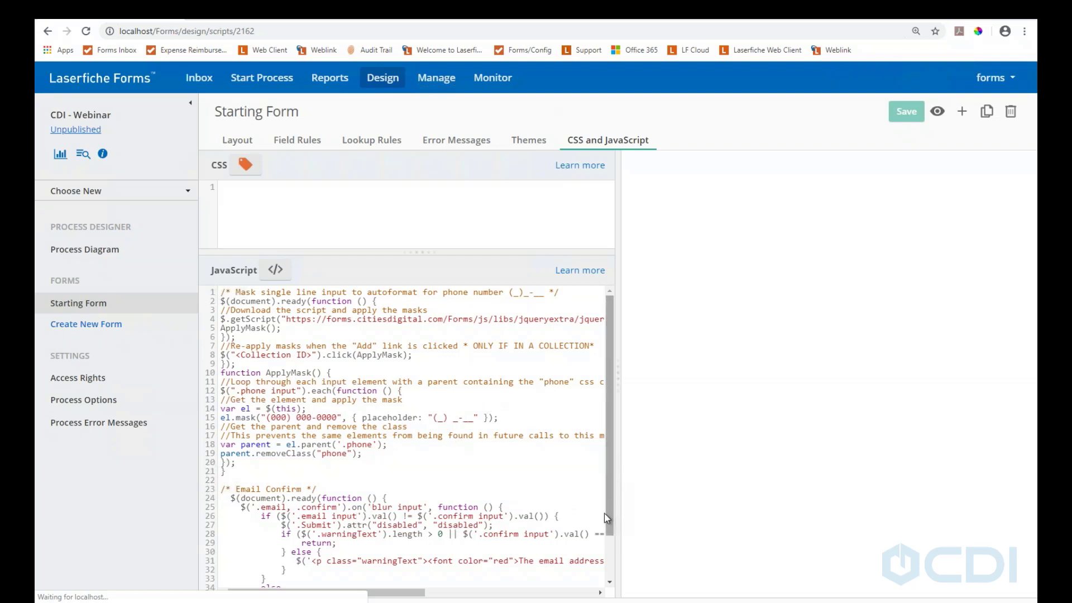
left_click_drag(609, 524, 621, 563)
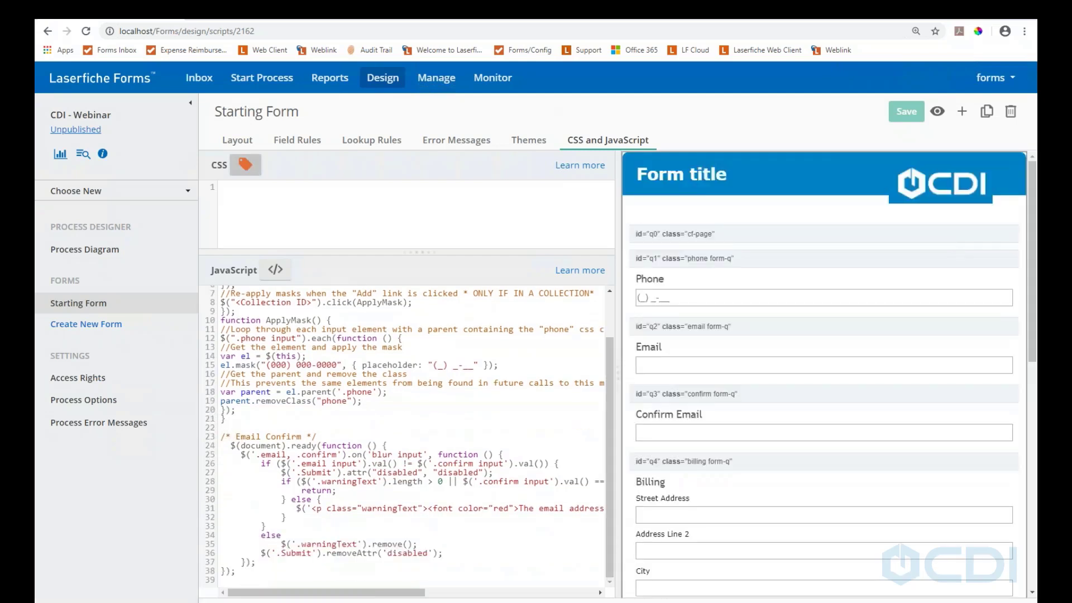
scroll(531, 518, "down", 5)
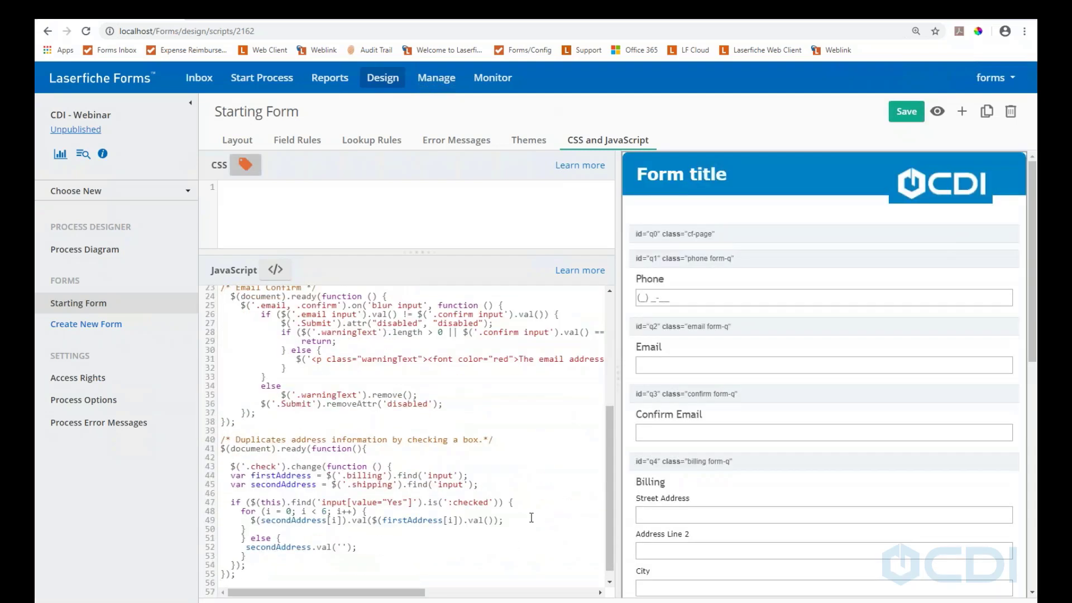
left_click(891, 109)
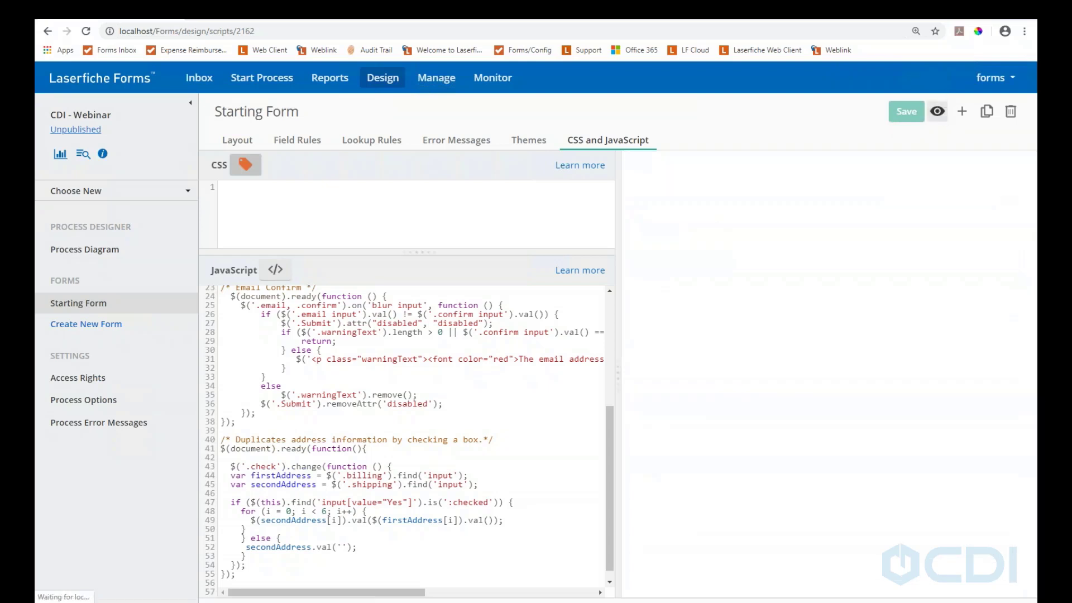
left_click(938, 111)
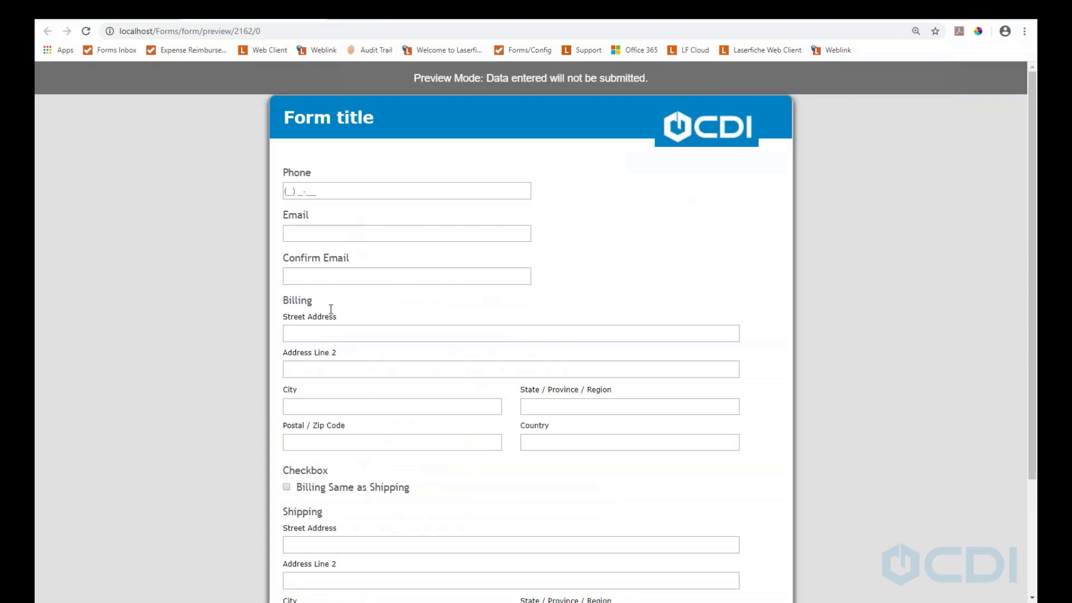
Enter billing address 123 Fake St, Minneapolis, MN 55413, USA, tick Billing Same as Shipping, and return to the designer
scroll(333, 289, "down", 2)
left_click(323, 217)
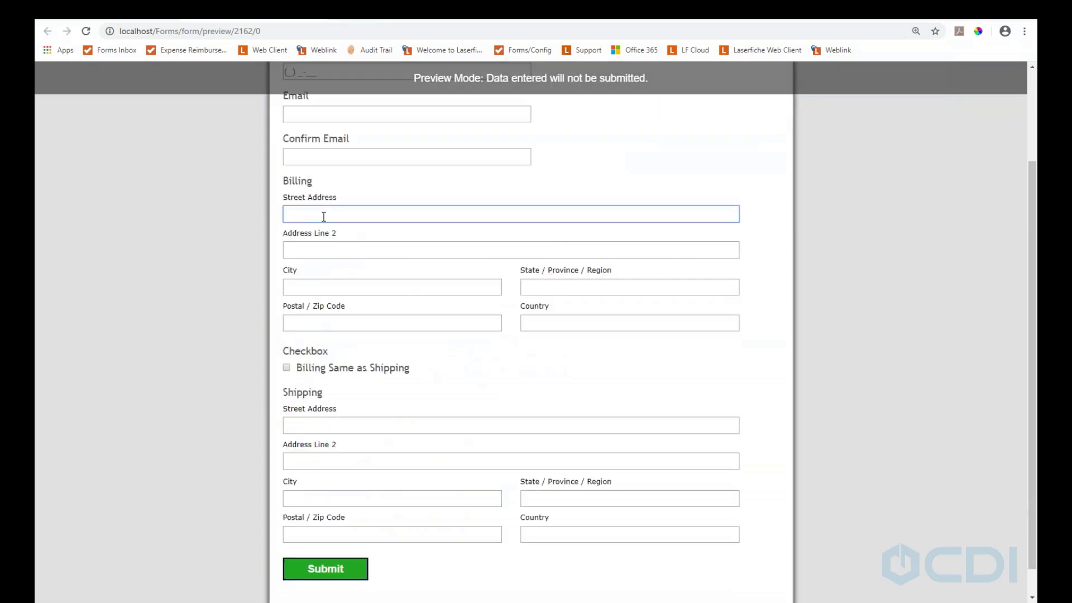
type("123 Fake St")
key("Tab")
key("Tab")
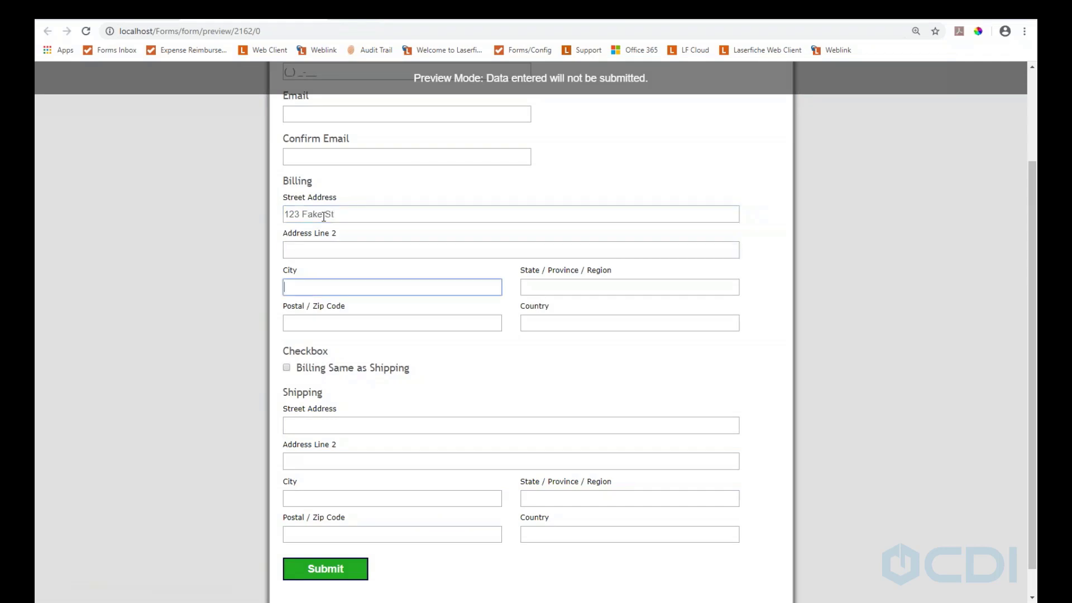
type("Minneapolis")
key("Tab")
type("MN")
key("Tab")
type("55413")
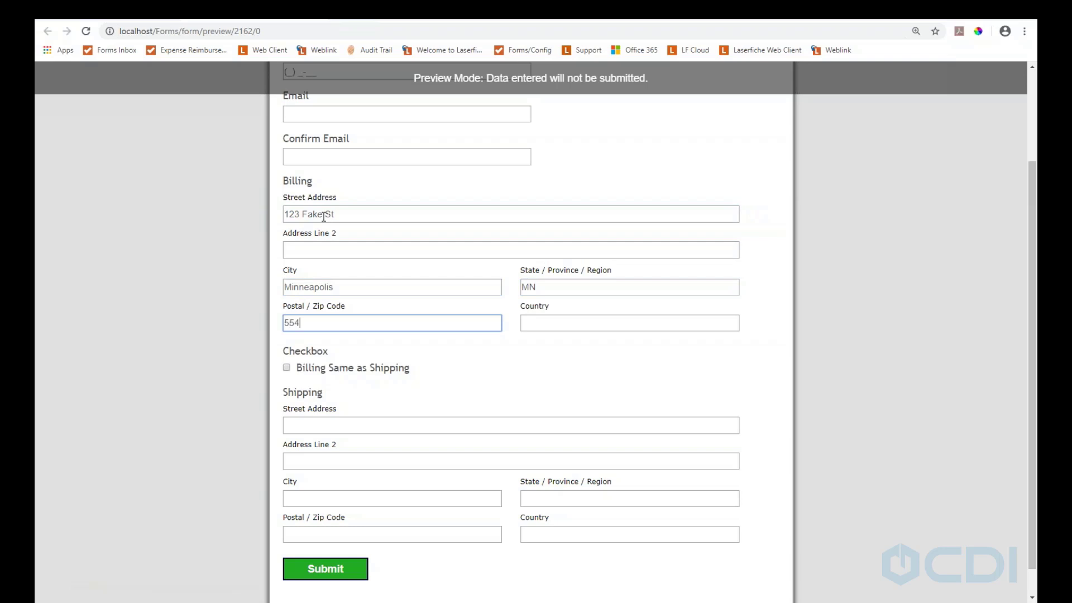
key("Tab")
type("USA")
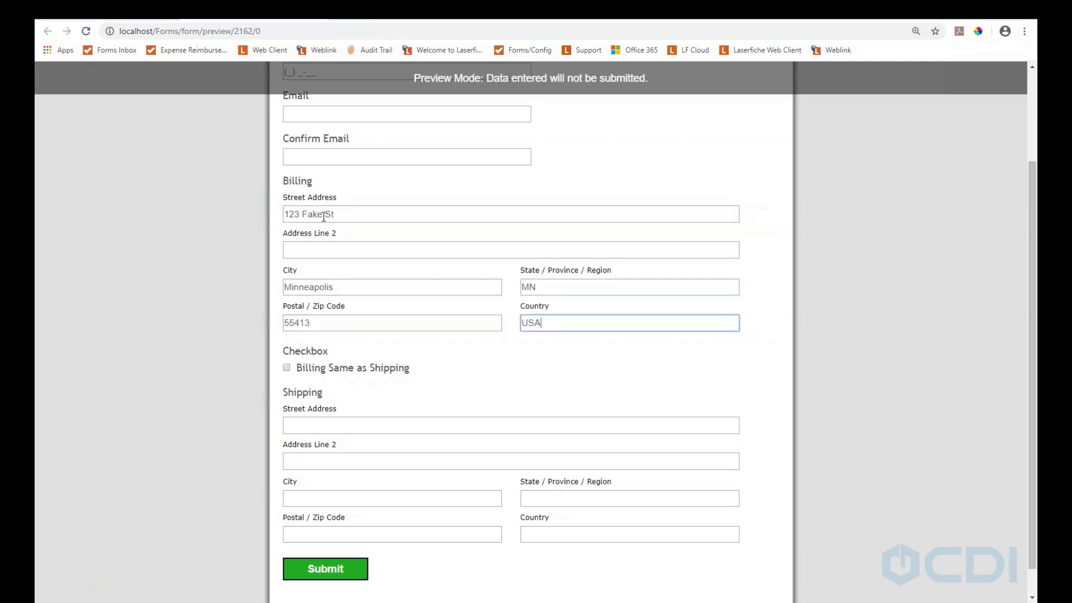
left_click(288, 368)
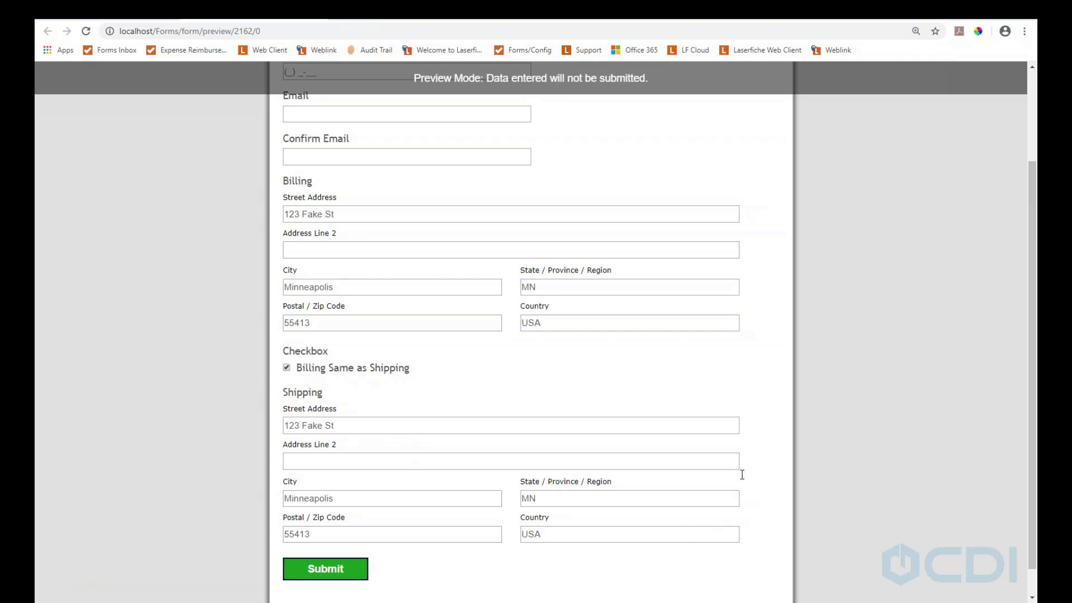
left_click(319, 20)
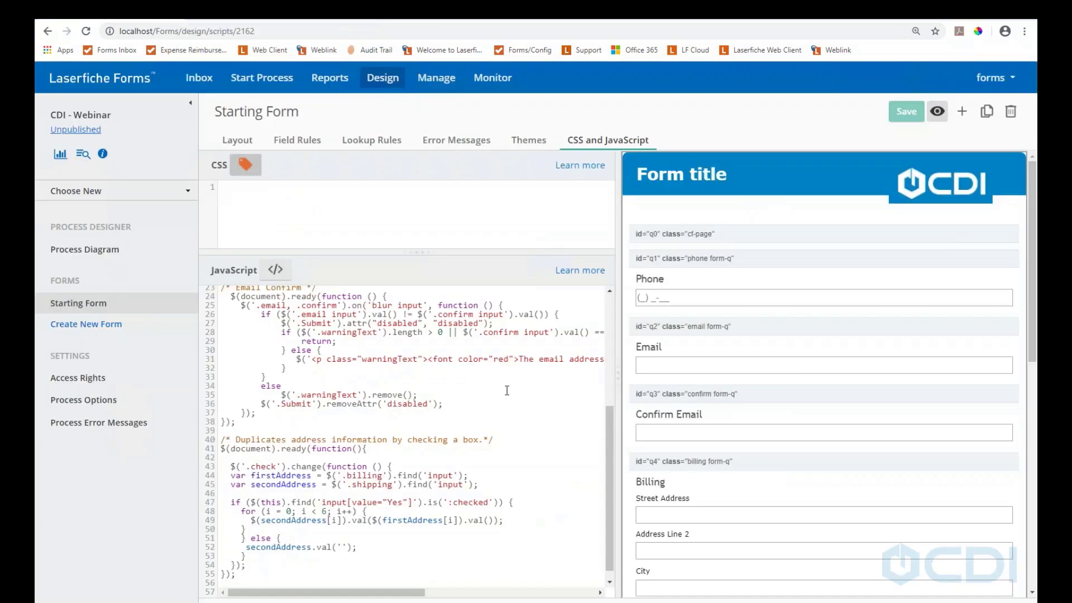
Open the Design menu's 'Choose a process or create a new process' dialog
scroll(419, 398, "down", 1)
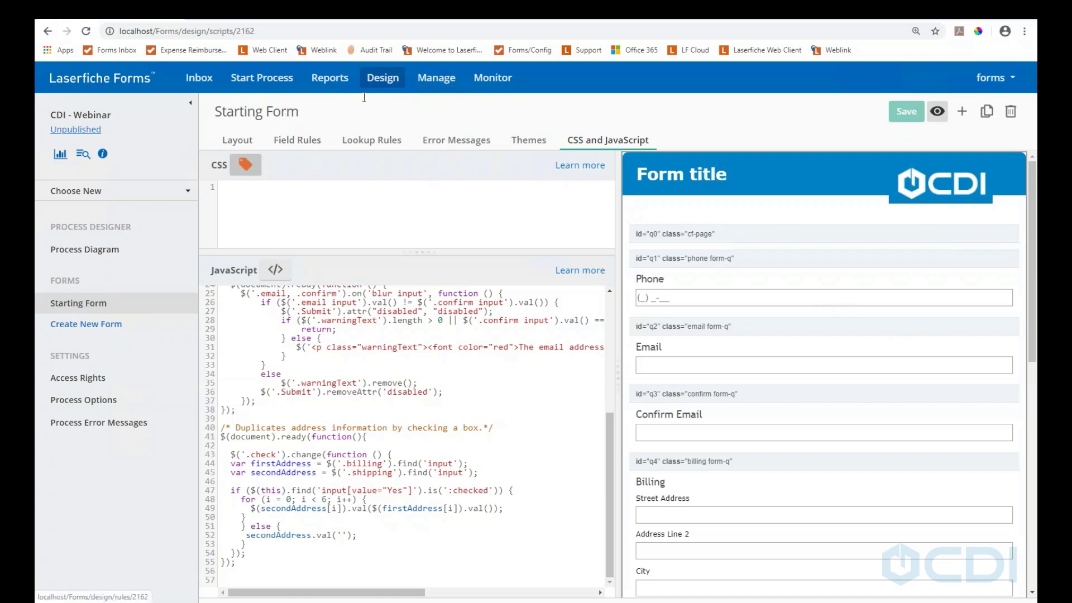
left_click(391, 79)
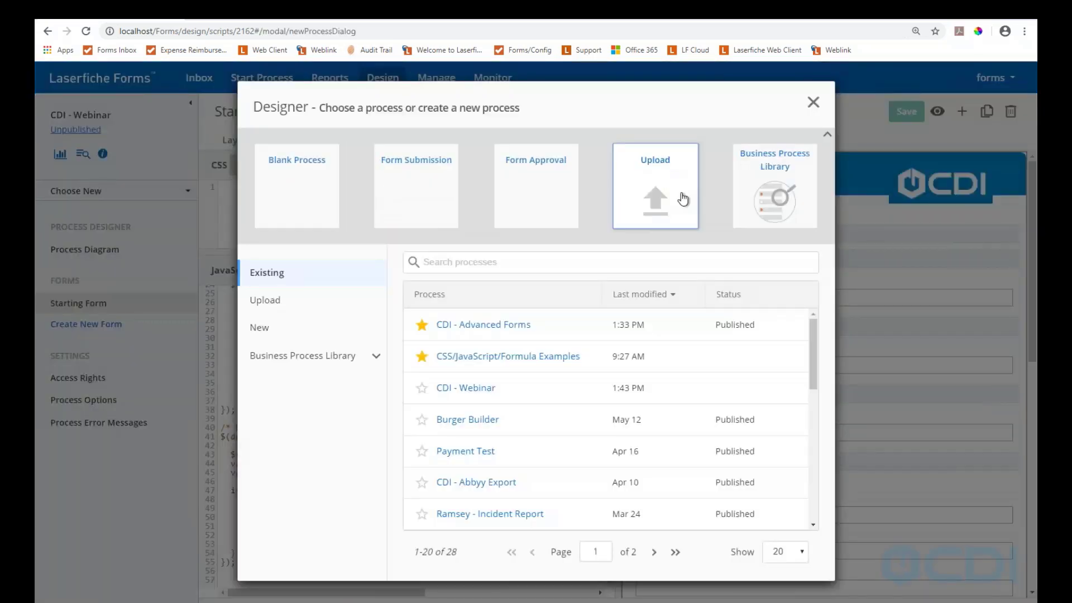
Browse the process options, view the CSS/JavaScript/Formula Examples template's preview image, then close it
left_click(682, 198)
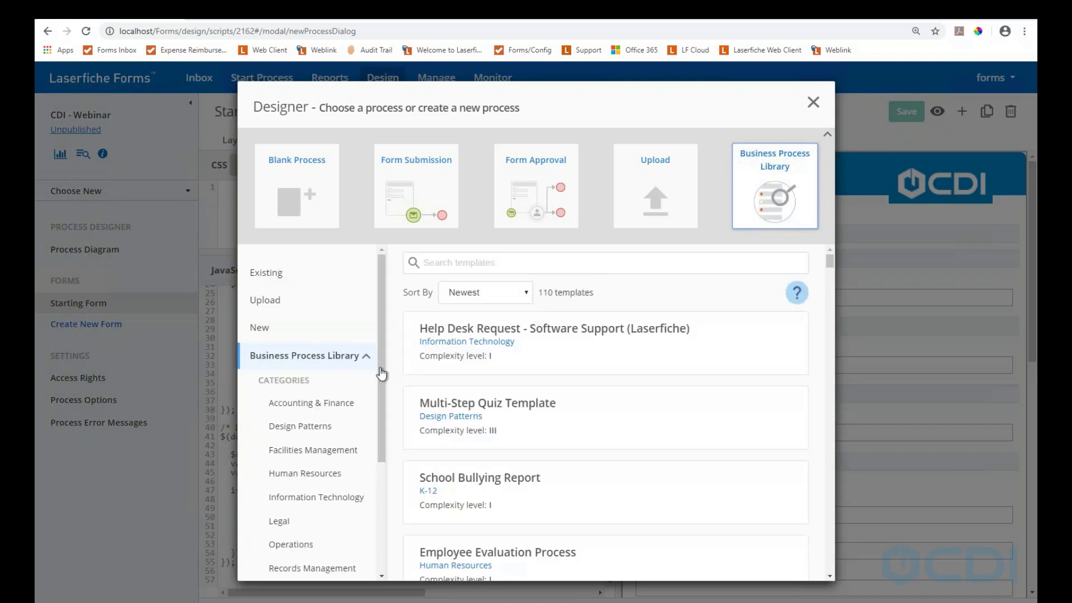
scroll(519, 407, "down", 2)
scroll(523, 413, "down", 10)
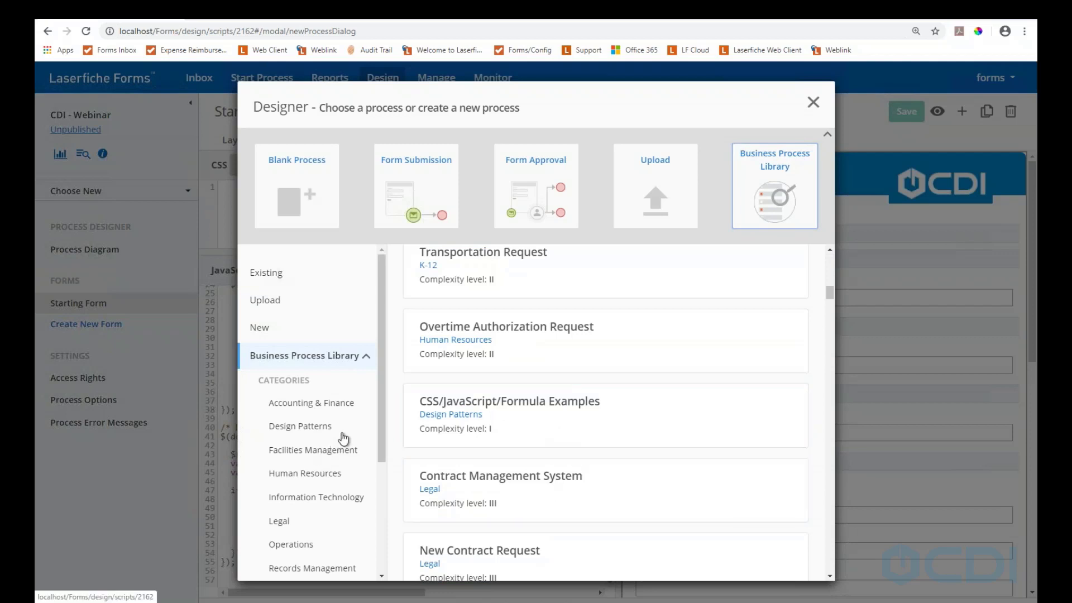
scroll(349, 429, "down", 3)
scroll(351, 427, "up", 3)
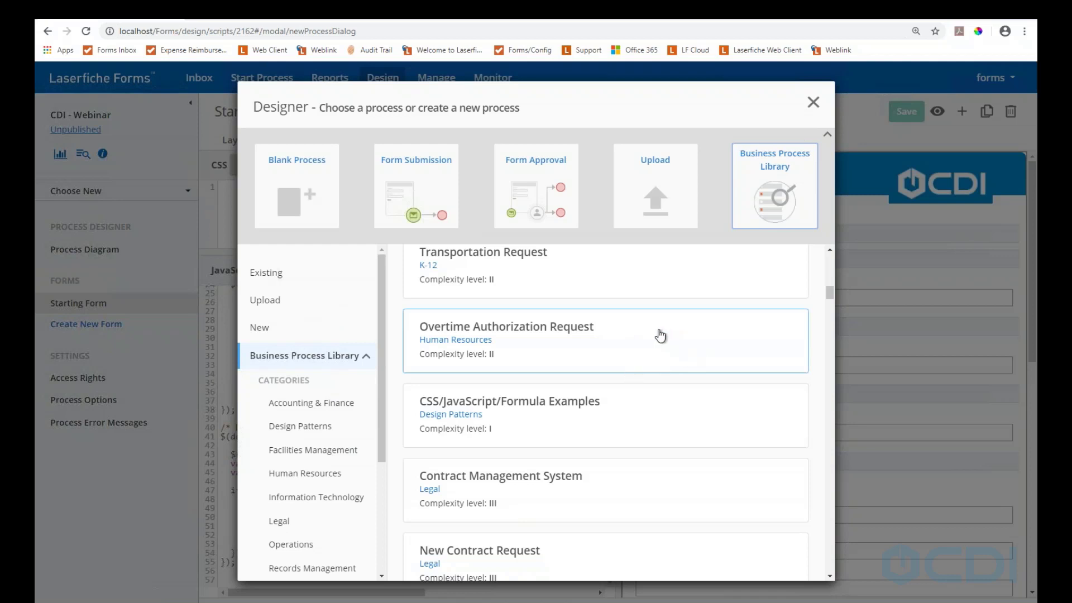
left_click(522, 403)
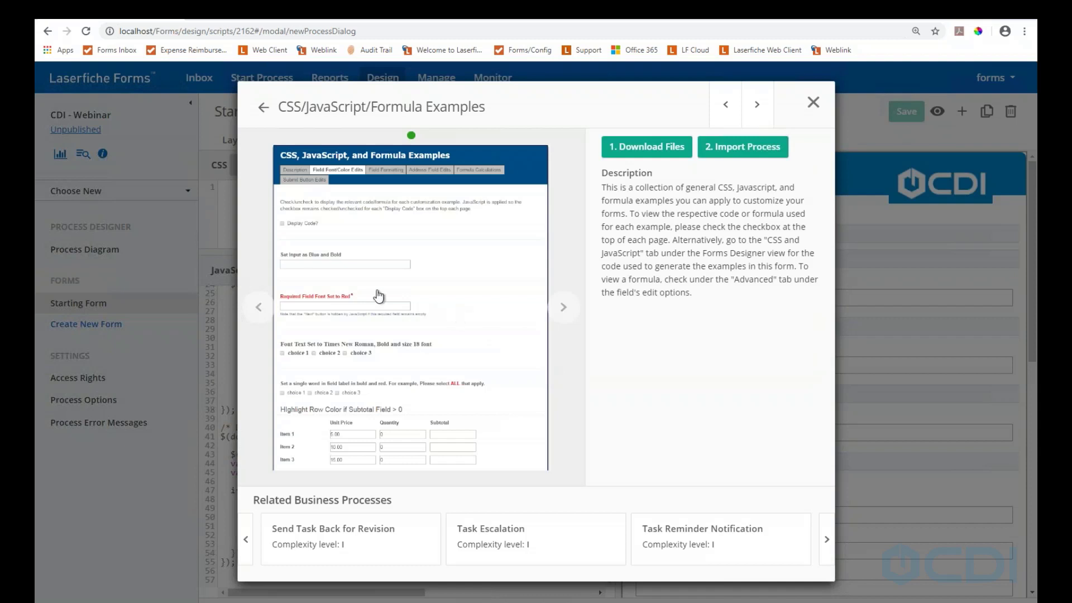
left_click(284, 230)
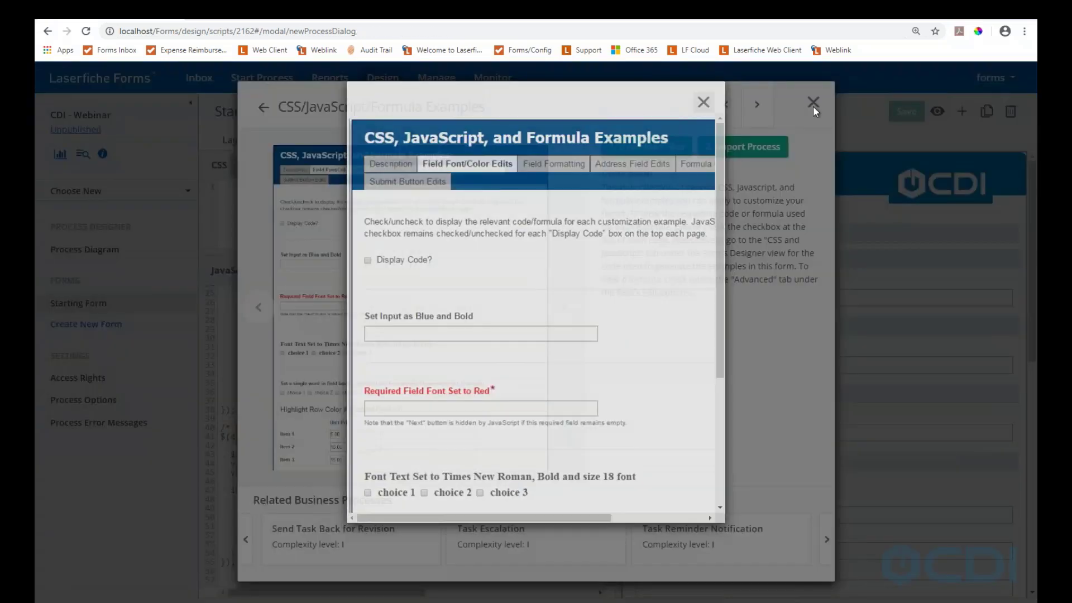
left_click(812, 106)
left_click(813, 104)
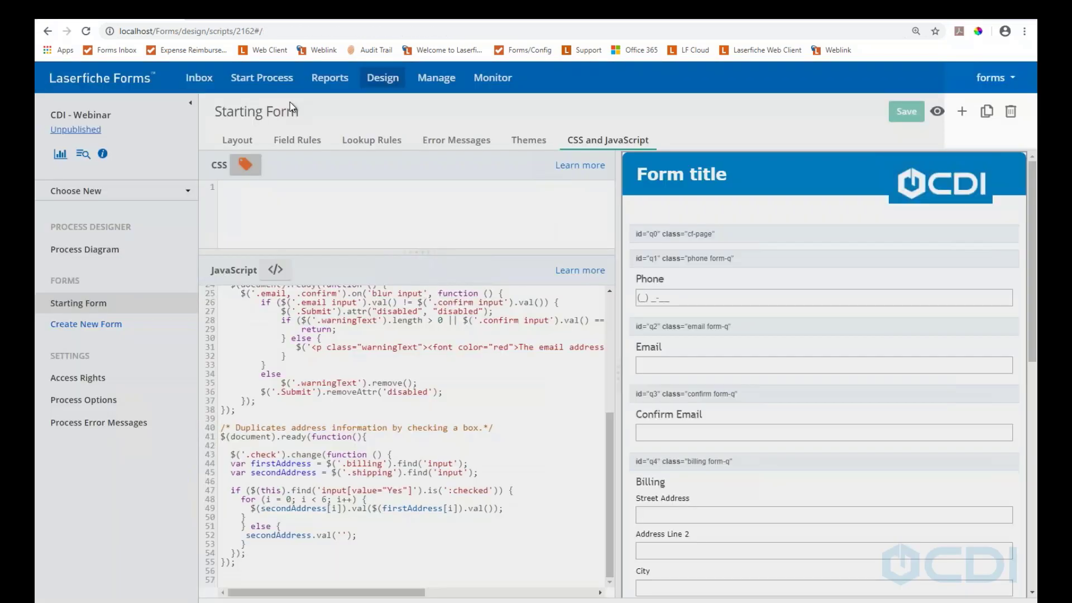
From Manage, open the CSS/JavaScript/Formula Examples process and preview its examples form
left_click(436, 78)
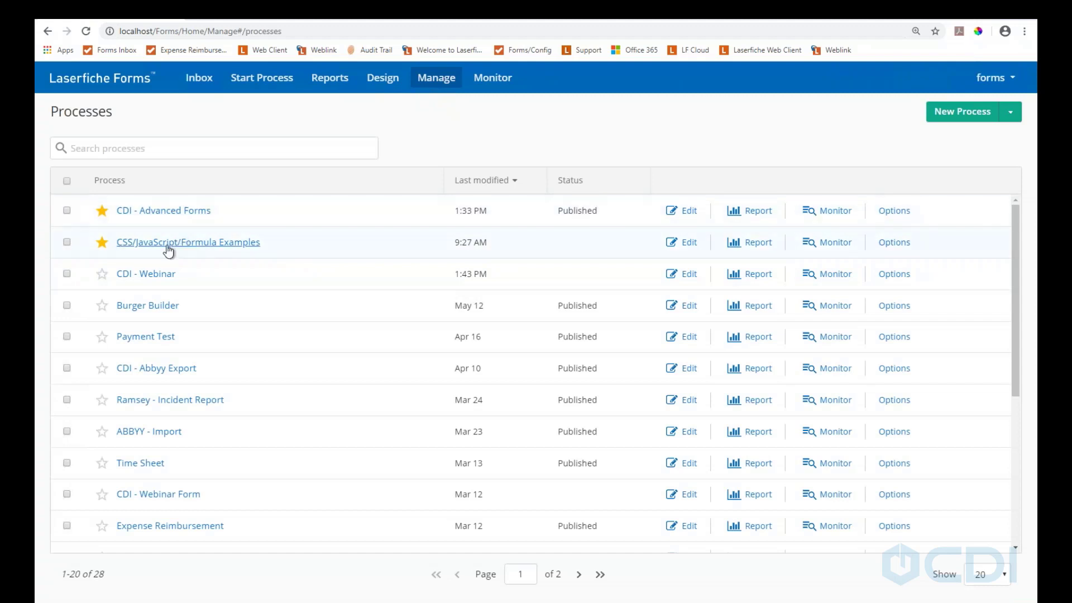
left_click(158, 242)
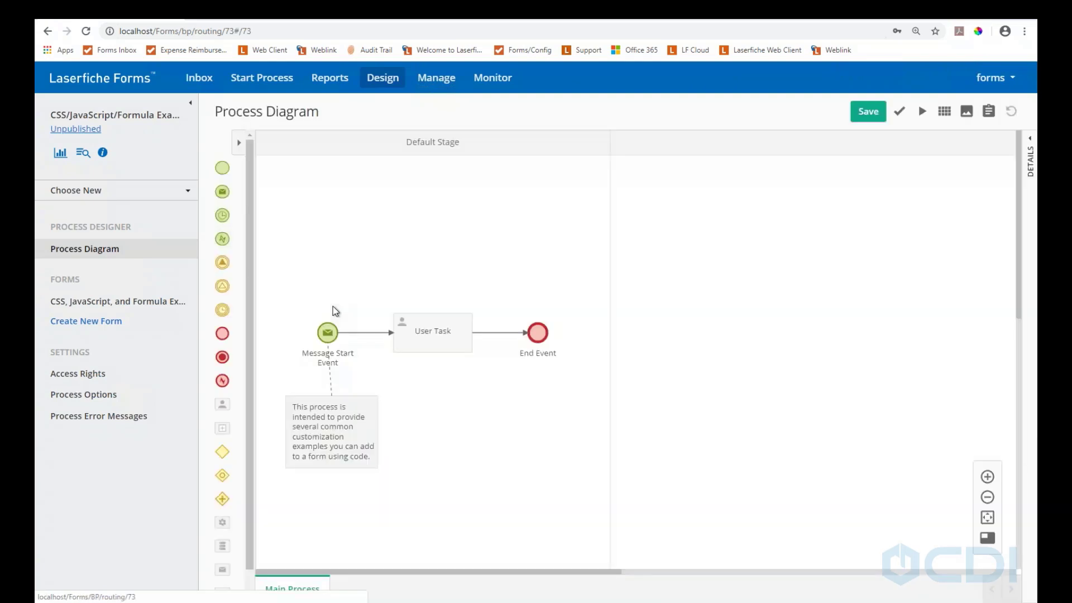
left_click(92, 302)
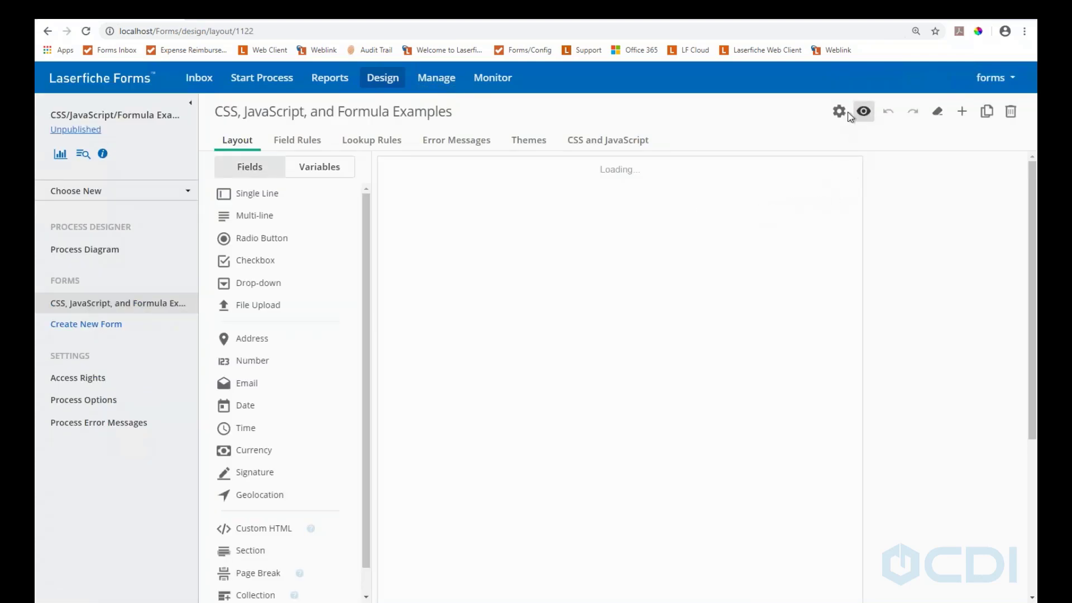
left_click(863, 111)
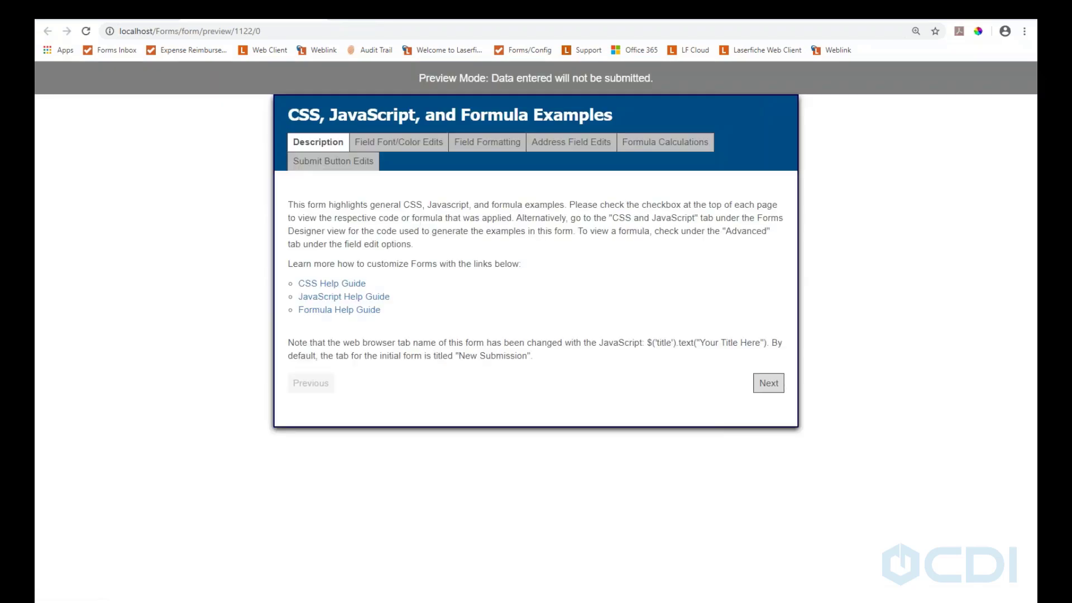
On Formula Calculations, set the first time row to 5/13/2020 with end time 02:00:00
left_click(601, 146)
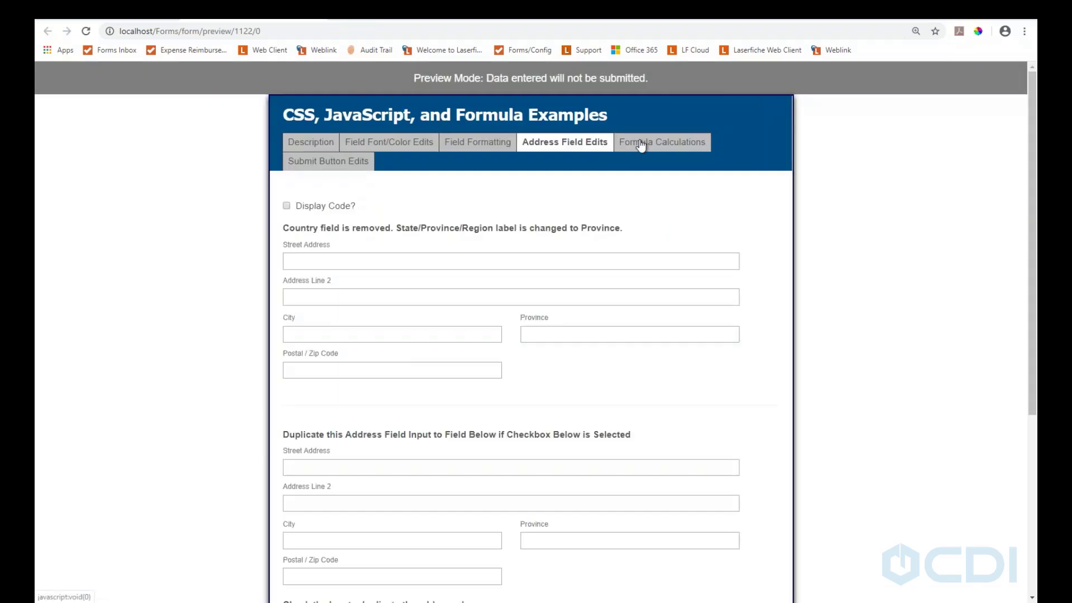
left_click(642, 146)
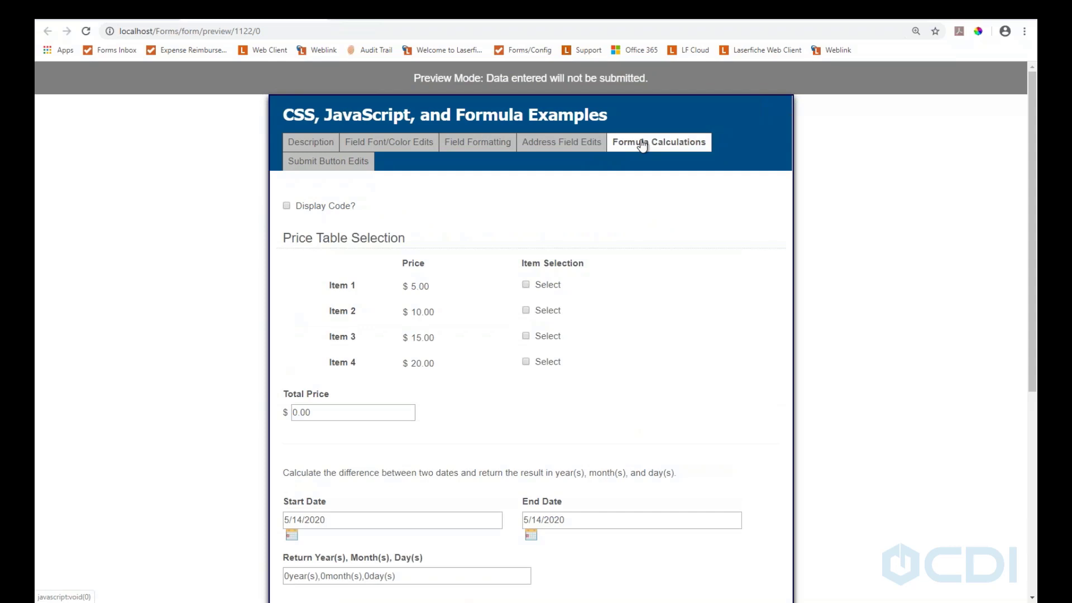
scroll(610, 389, "down", 5)
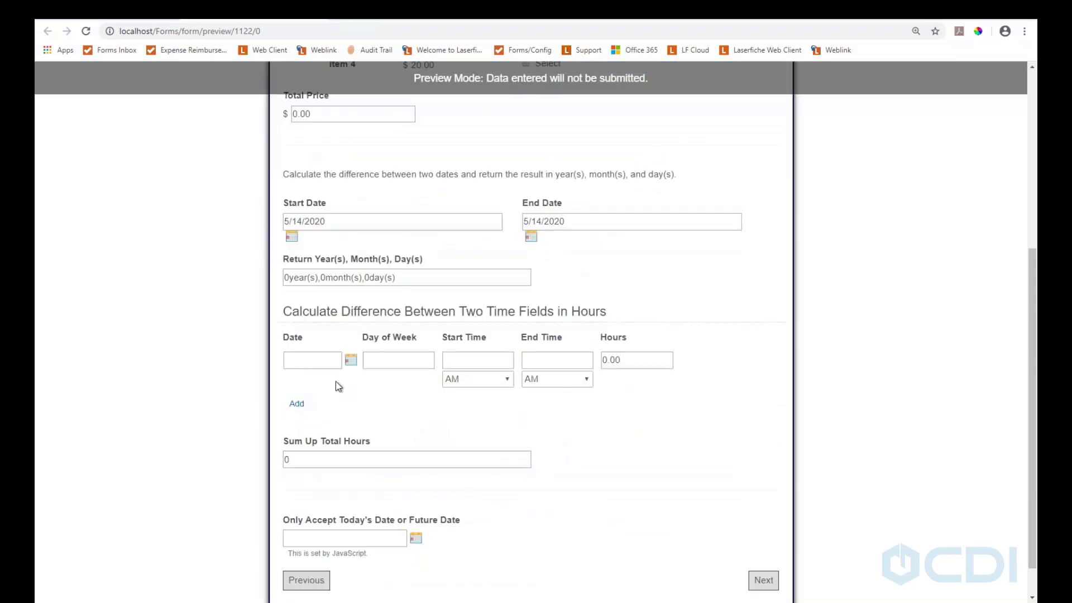
left_click(337, 361)
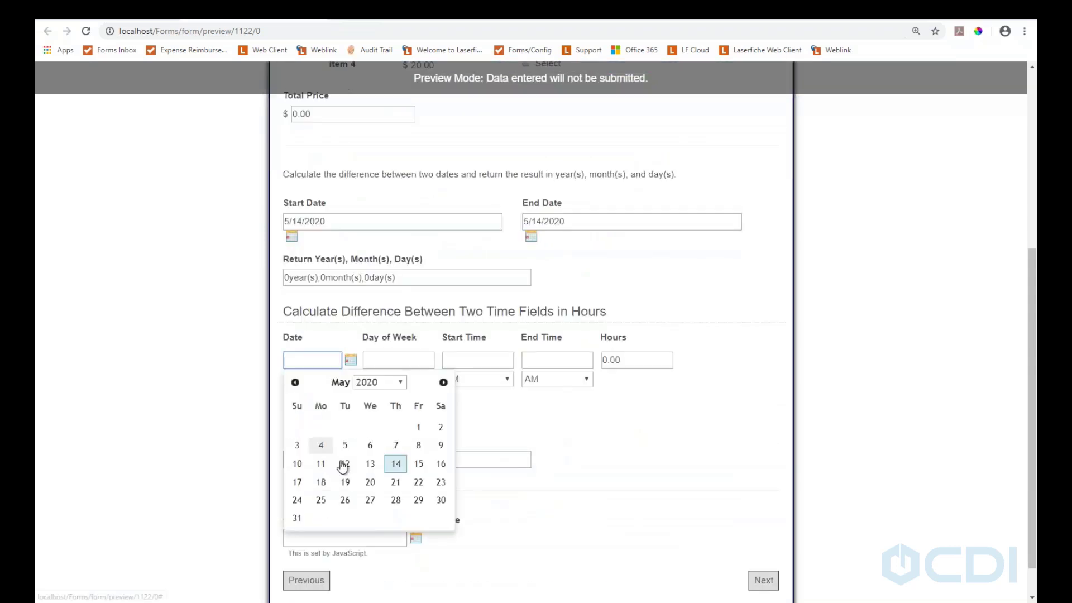
left_click(374, 466)
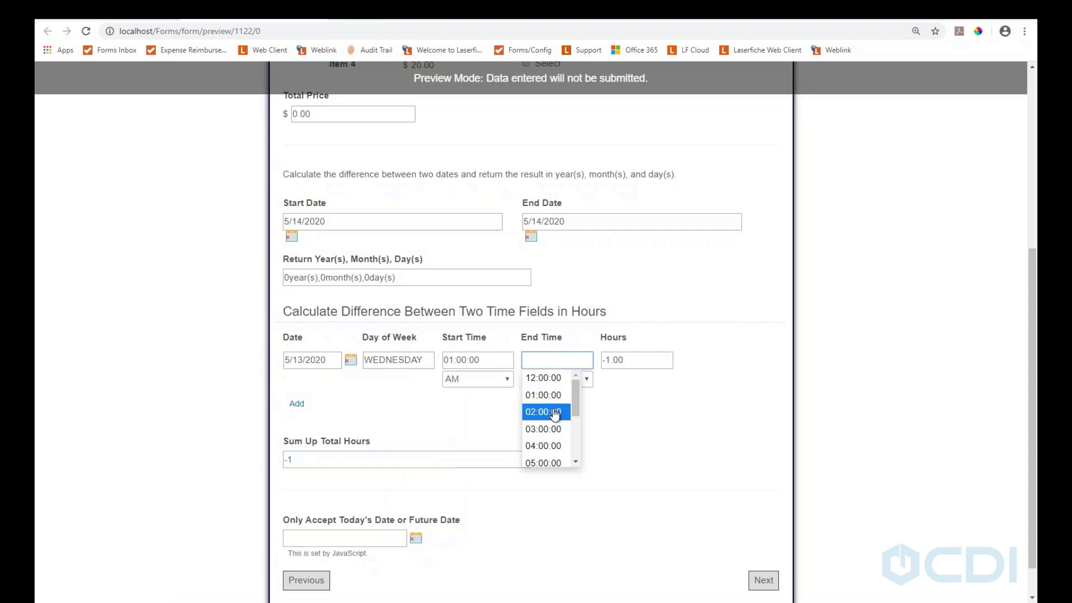
left_click(556, 413)
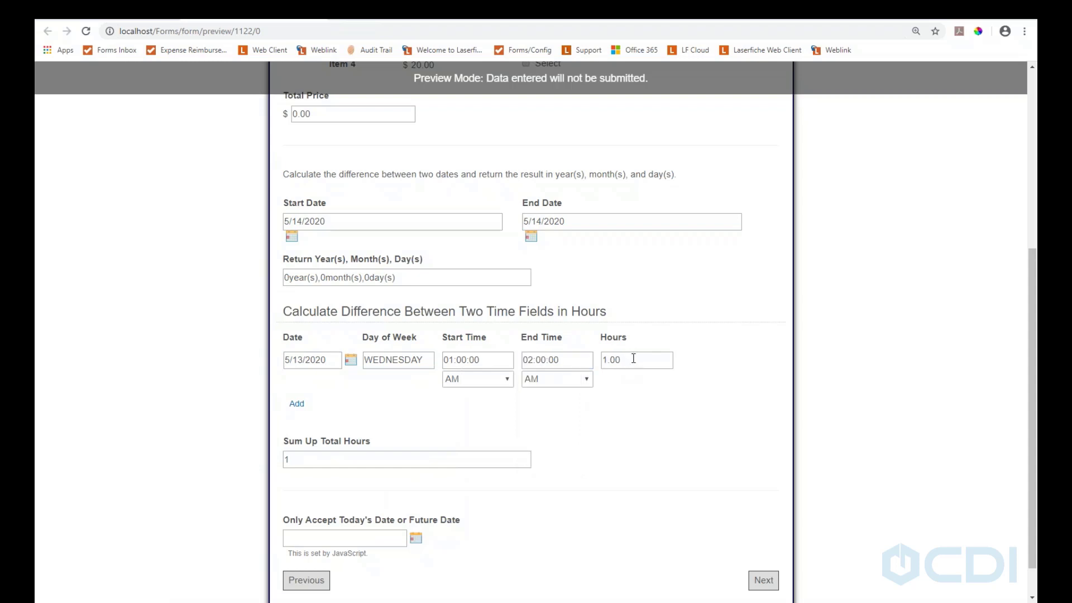
Add a second time row dated 5/15/2020 running from 01:00:00 to 03:00:00
left_click(297, 405)
left_click(313, 407)
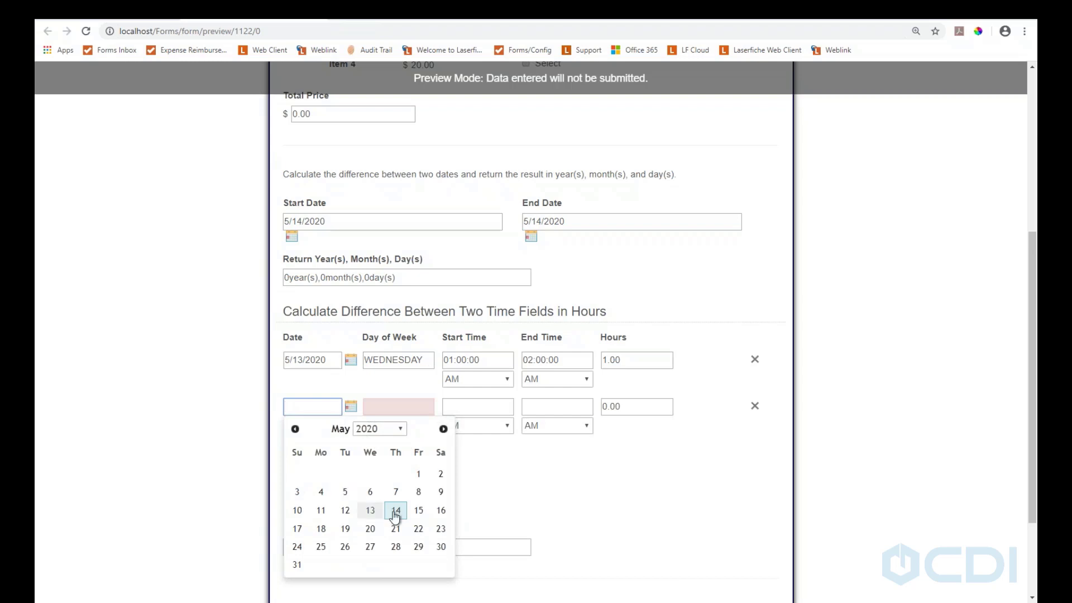
left_click(418, 510)
left_click(473, 407)
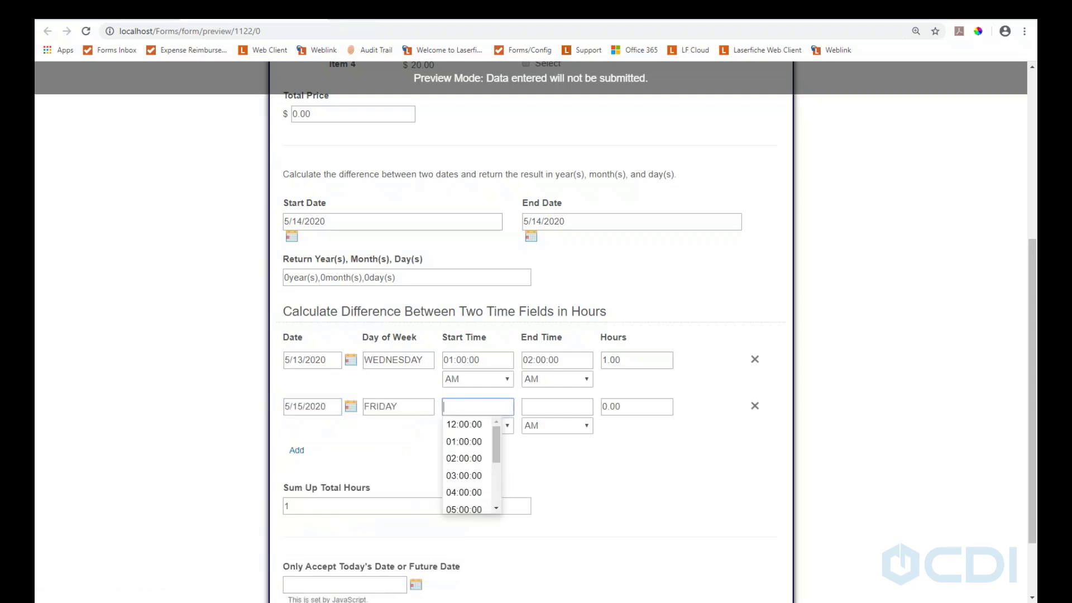
left_click(474, 441)
left_click(537, 407)
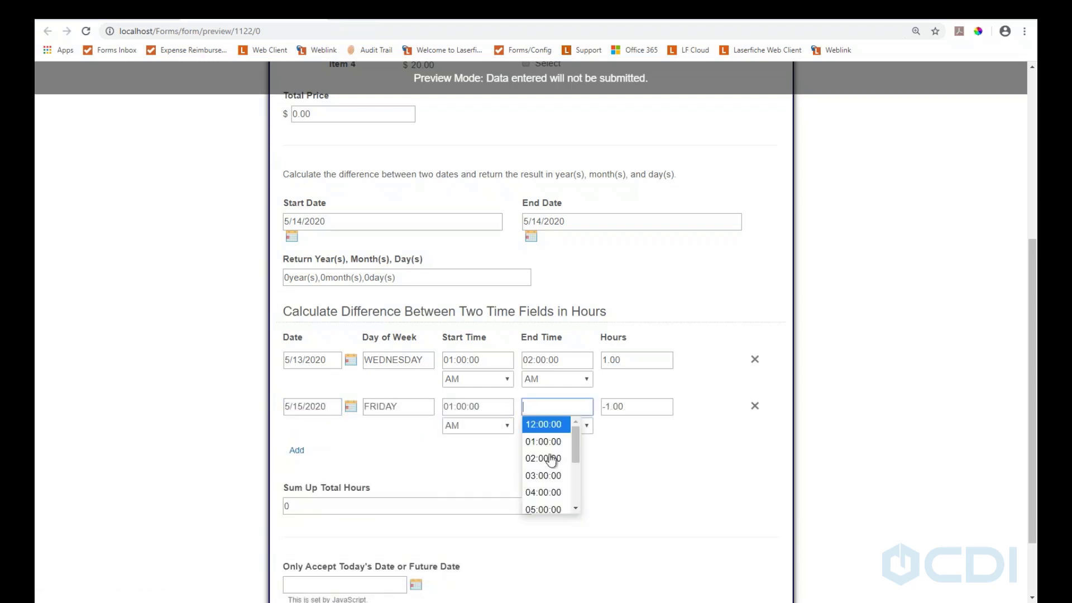
left_click(546, 475)
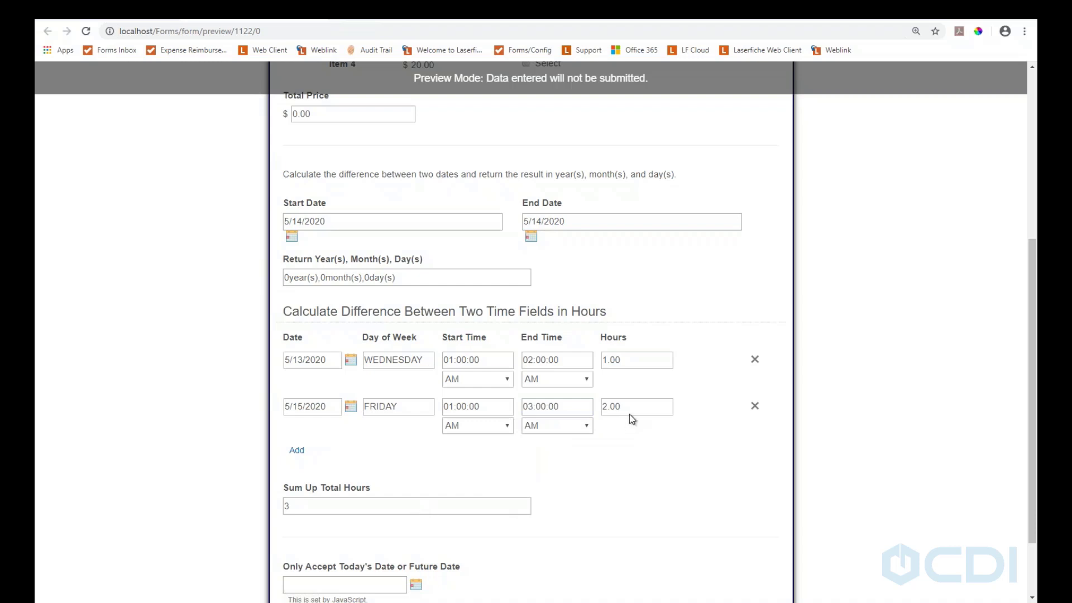
Pick 5/14/2020 as the today-or-future date
scroll(595, 447, "down", 1)
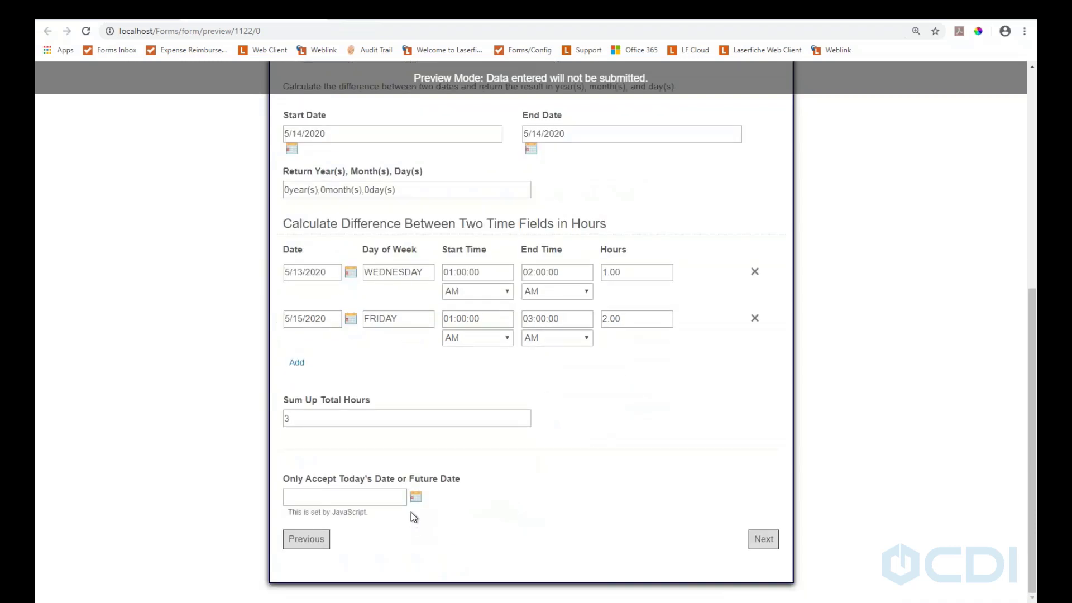
left_click(417, 501)
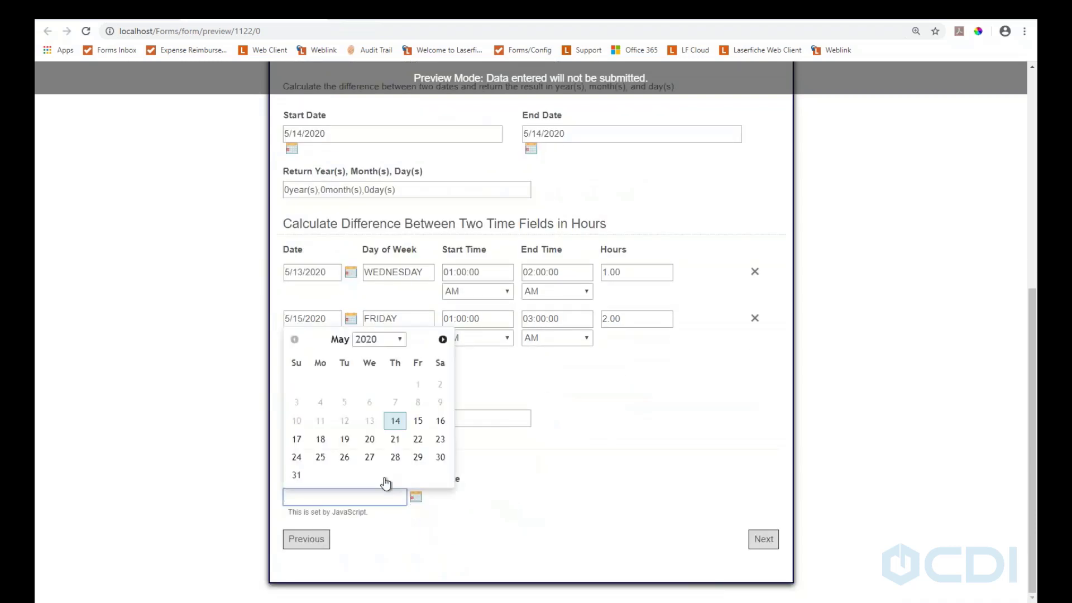
left_click(398, 421)
scroll(470, 427, "up", 7)
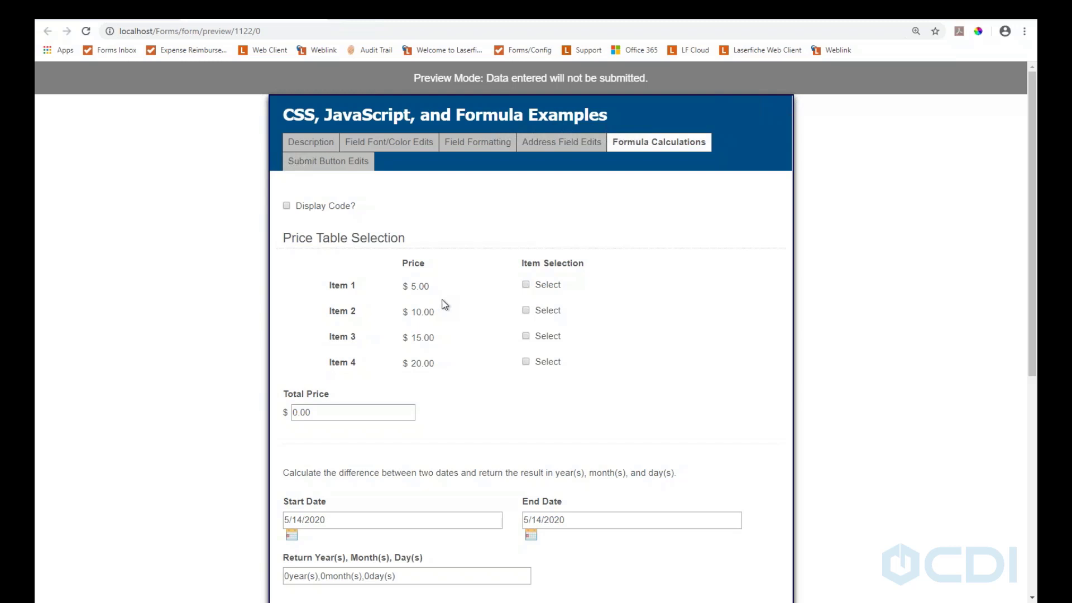
Tick Item 2 and Item 3 in the price table for a $30.00 Total Price
left_click(526, 310)
left_click(526, 336)
left_click(564, 147)
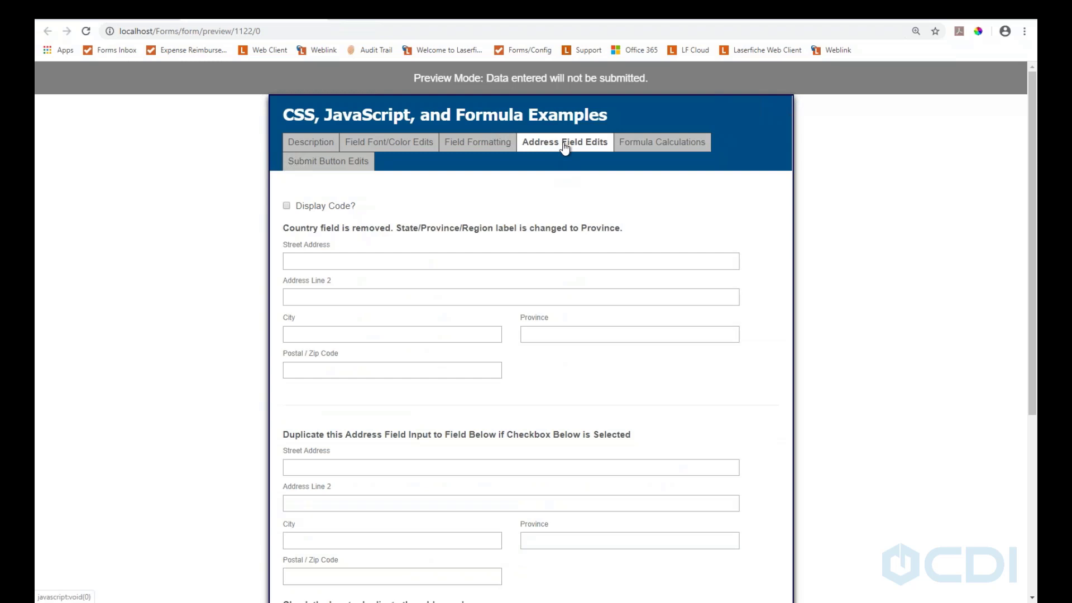
left_click(642, 146)
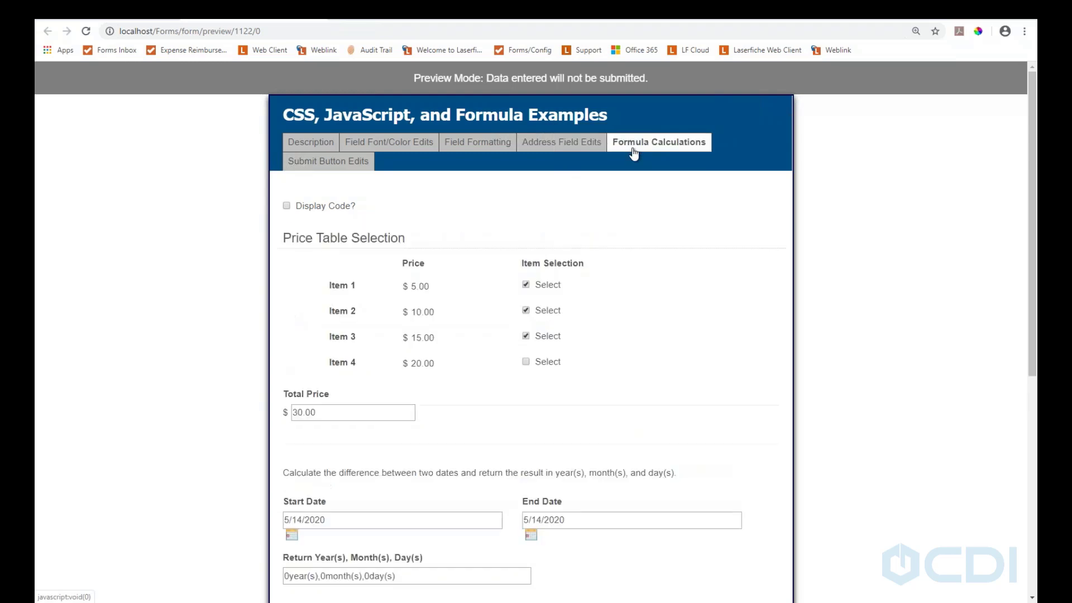
Enable Display Code? to show the formula behind each calculated field
left_click(286, 206)
scroll(490, 346, "down", 3)
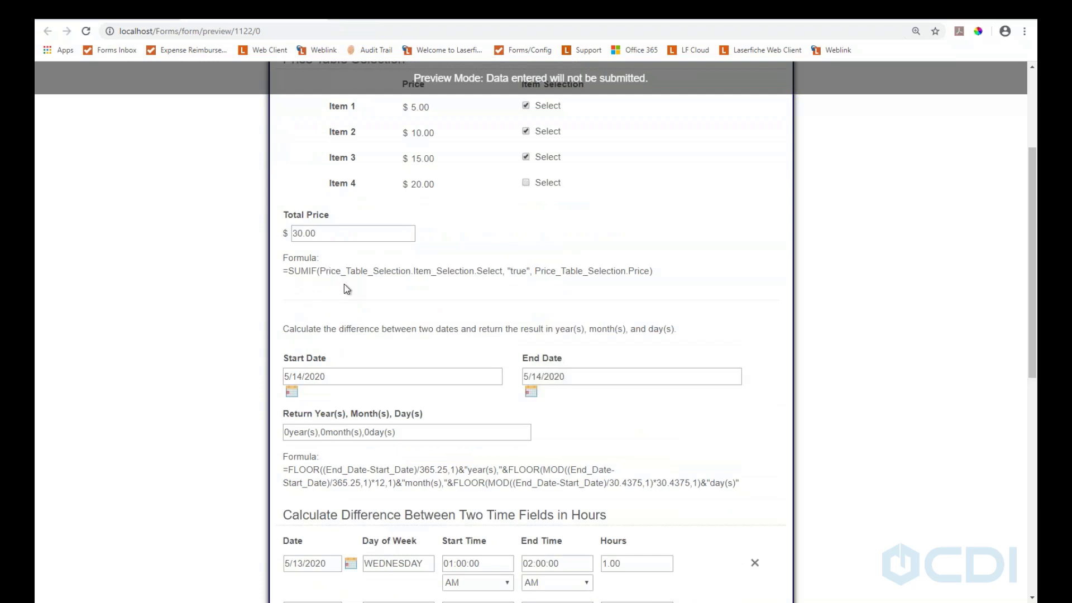
scroll(345, 286, "up", 1)
scroll(329, 302, "down", 8)
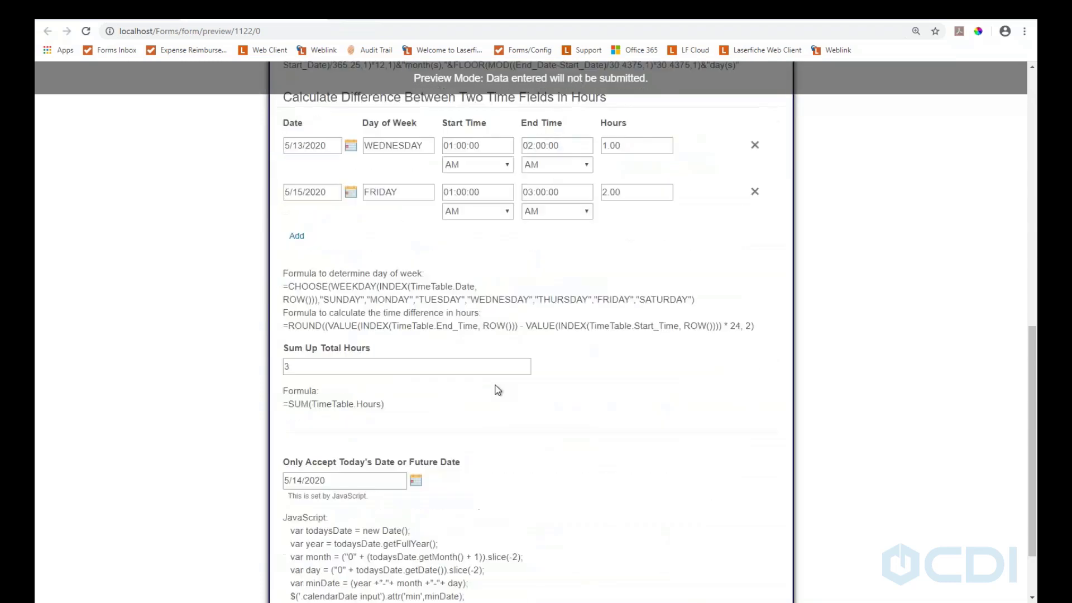
scroll(387, 391, "down", 2)
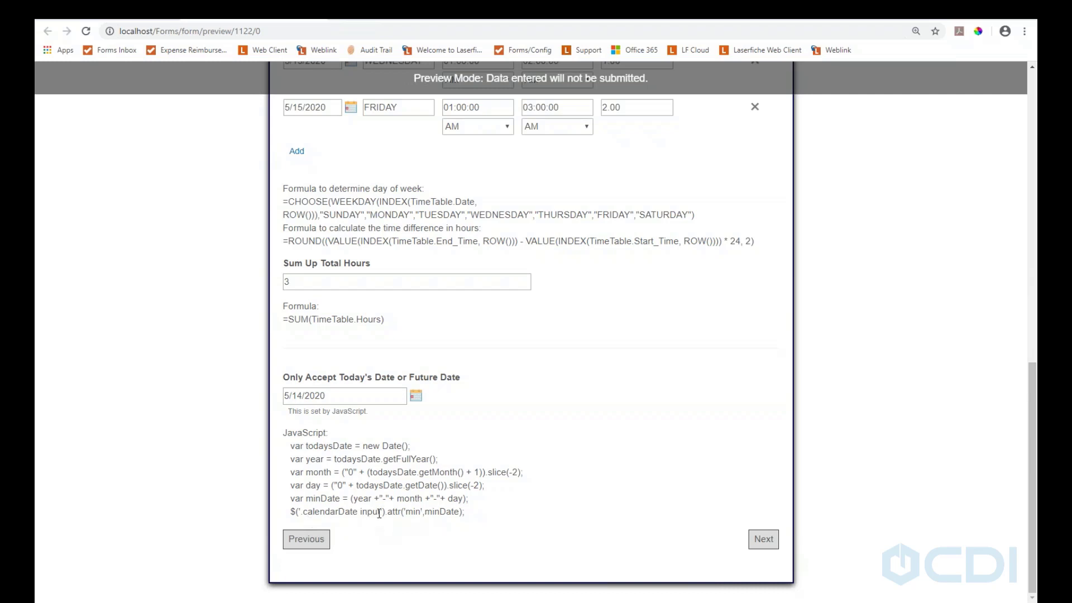
Point out the calendarDate input in the last script line, then return to the form designer
left_click_drag(380, 511, 305, 514)
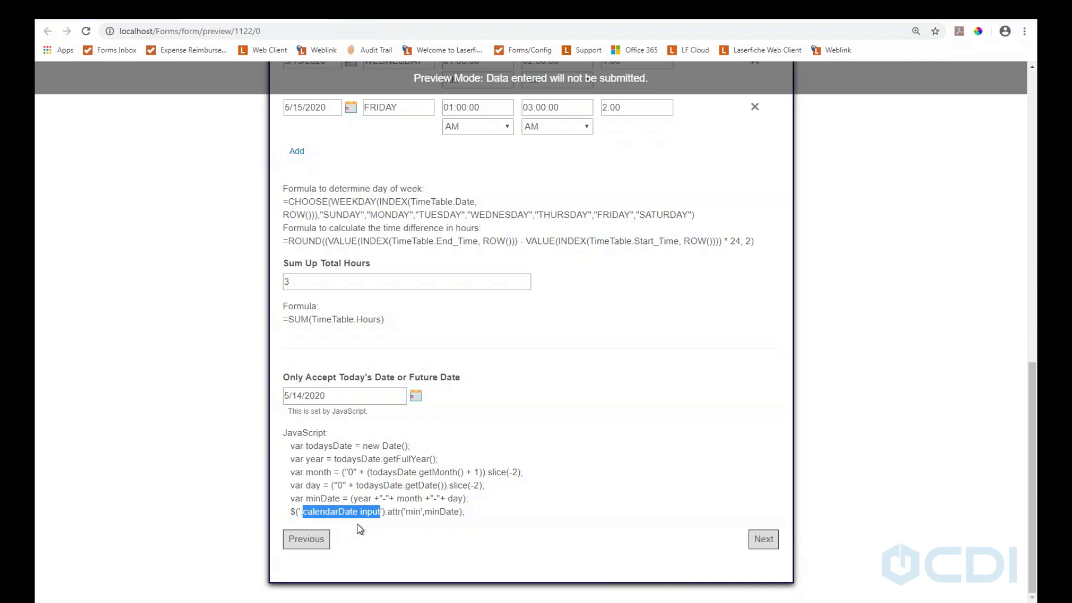
left_click(392, 535)
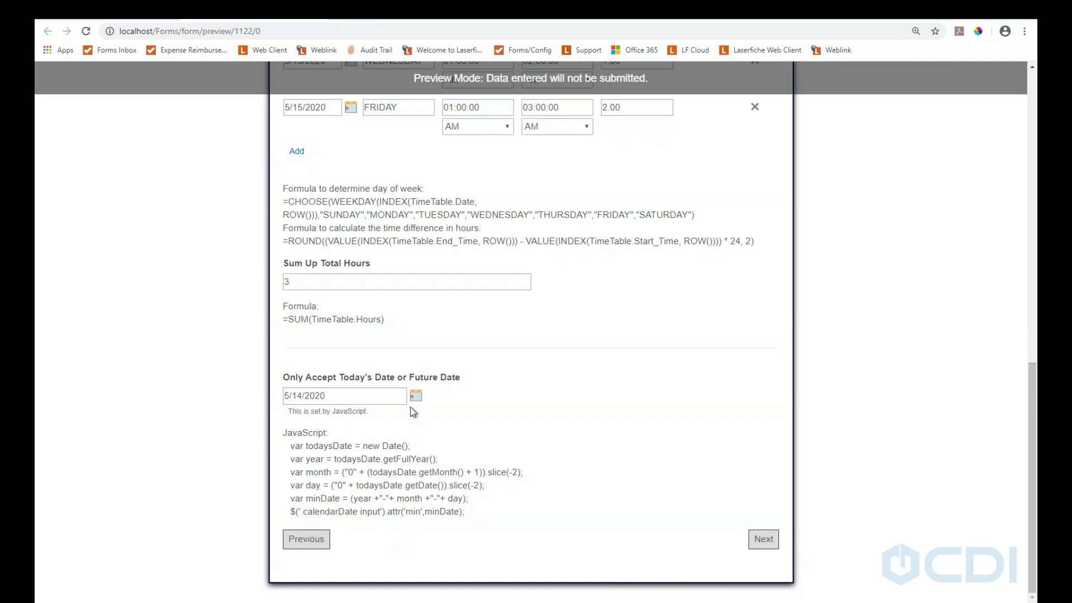
scroll(410, 407, "up", 12)
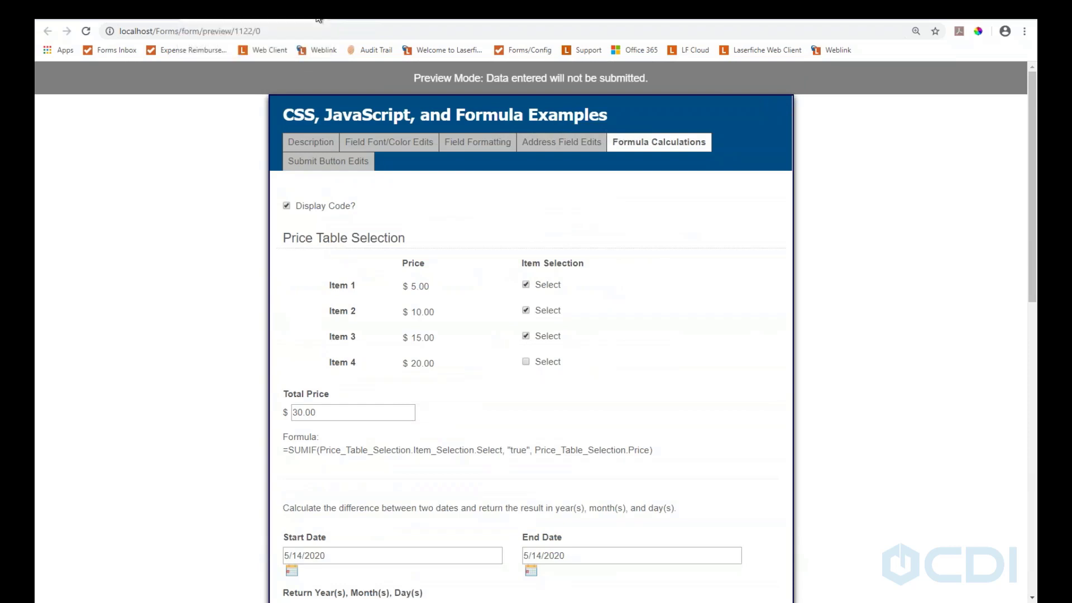
left_click(318, 20)
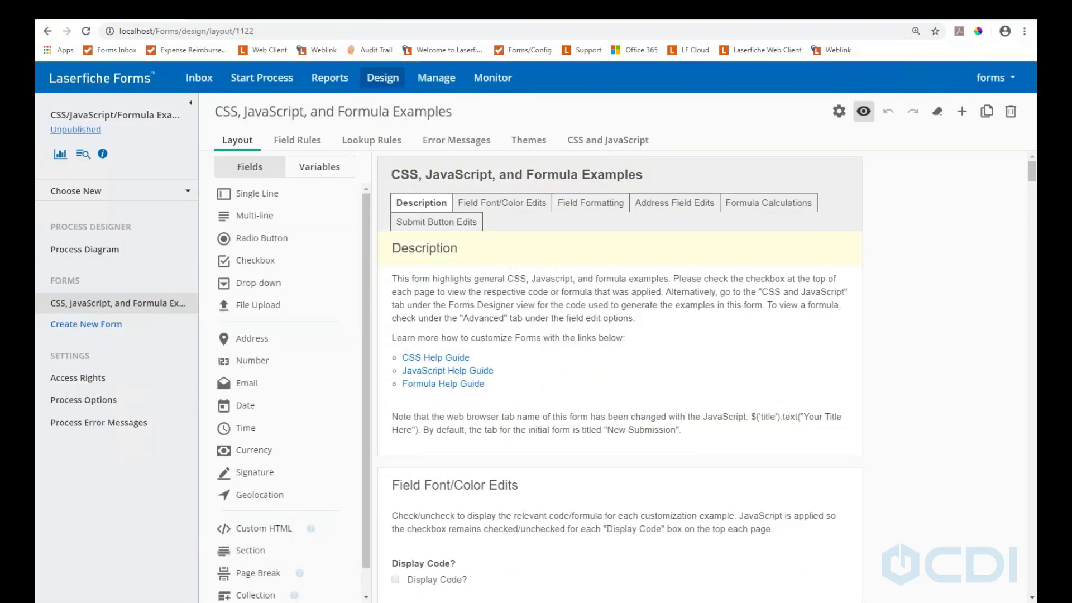
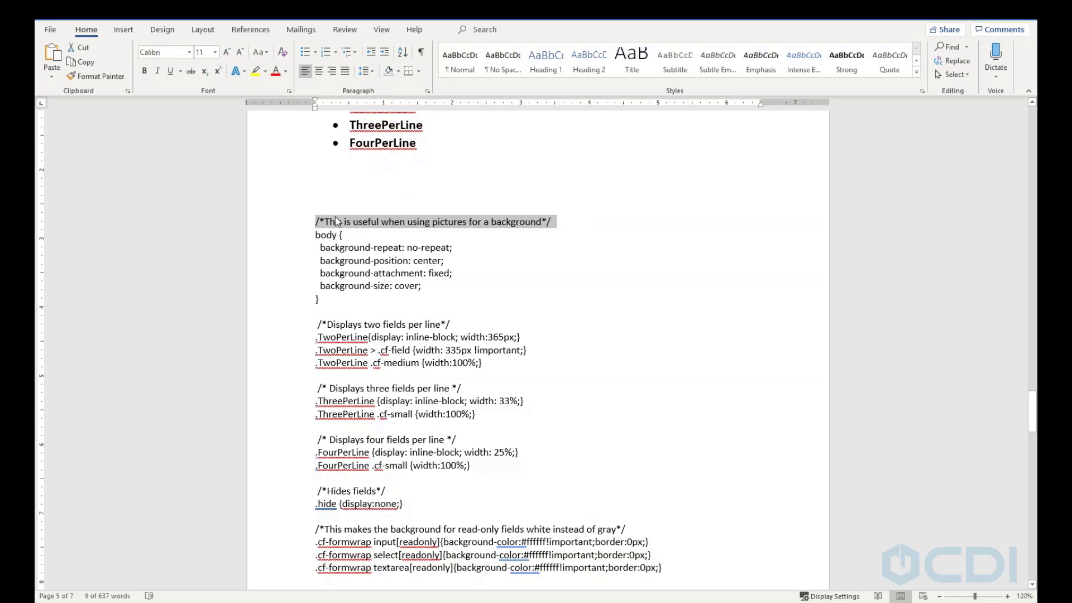
left_click(313, 191)
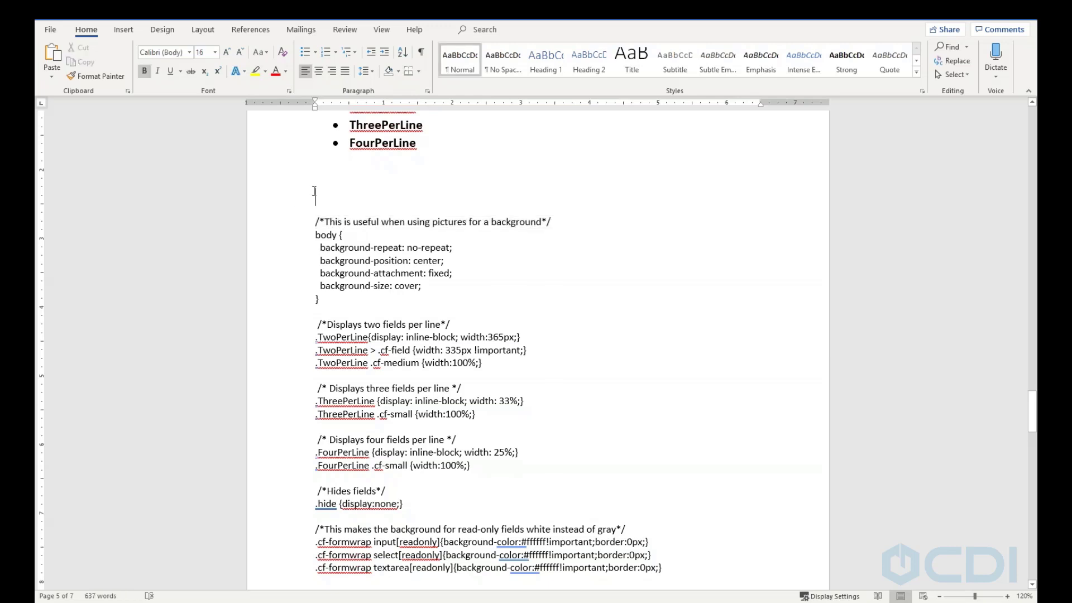
scroll(421, 375, "down", 10)
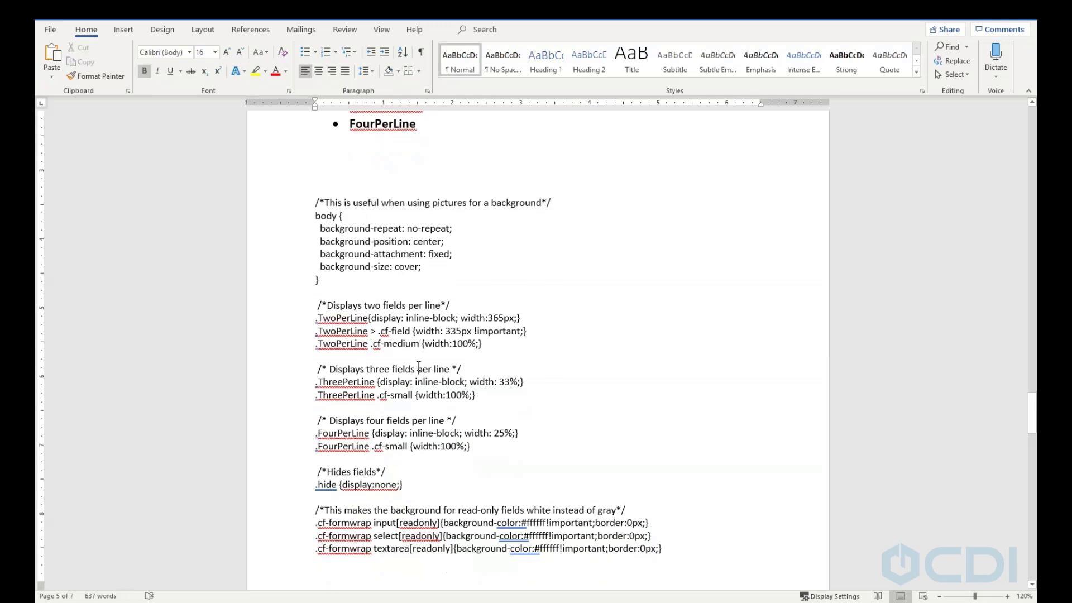
left_click(666, 227)
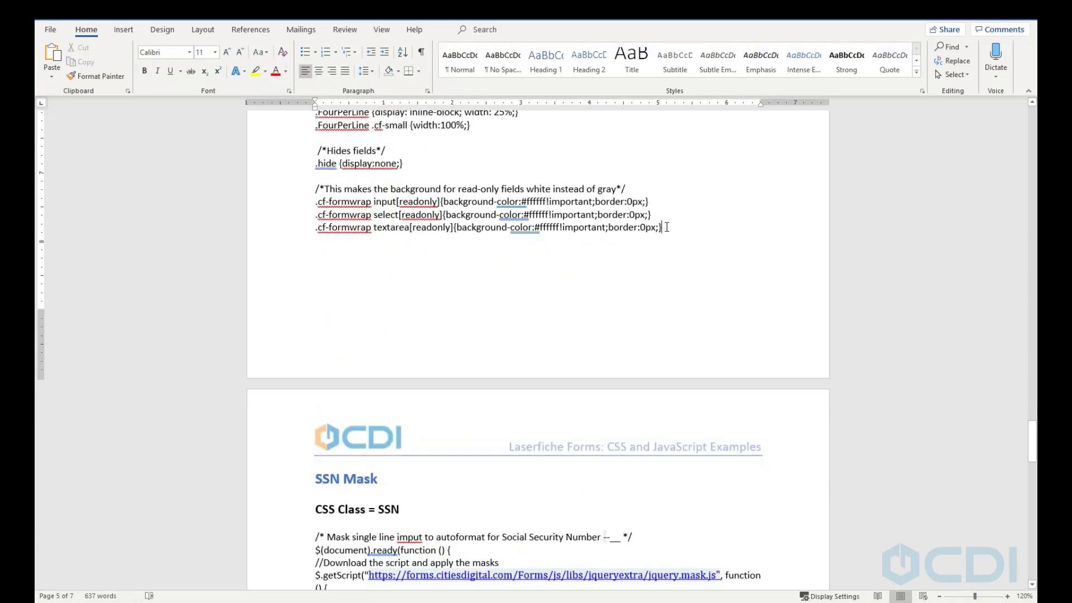
scroll(666, 227, "up", 15)
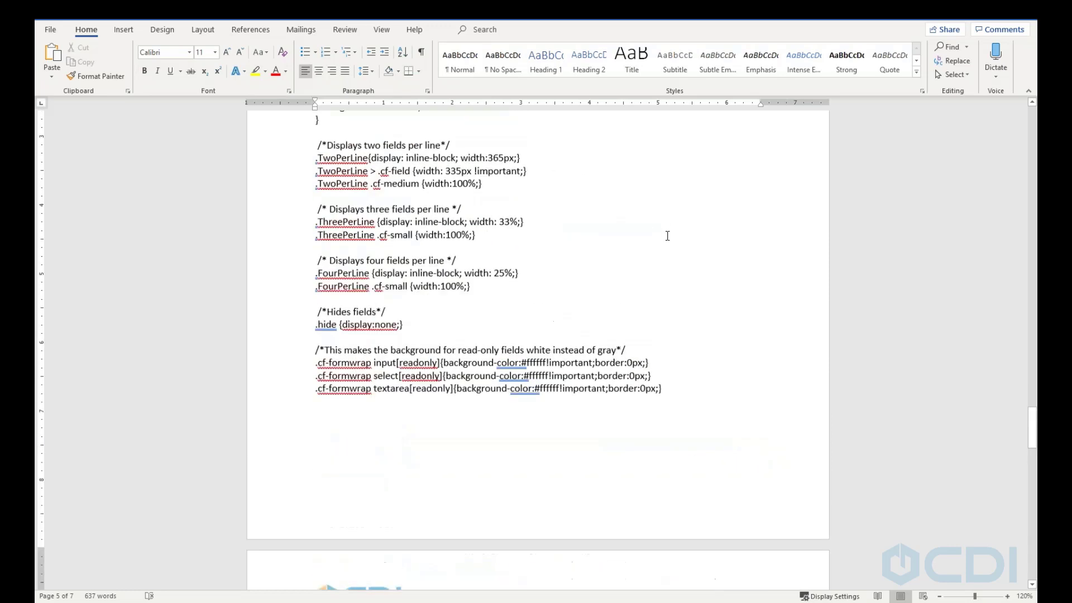
scroll(647, 269, "down", 4)
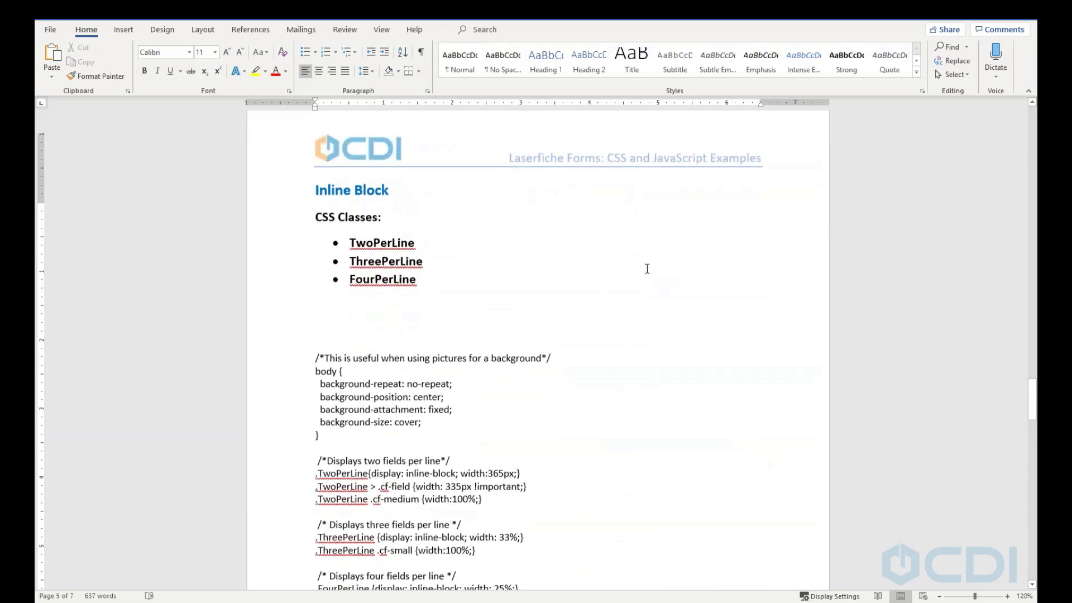
scroll(646, 271, "up", 5)
scroll(644, 279, "down", 11)
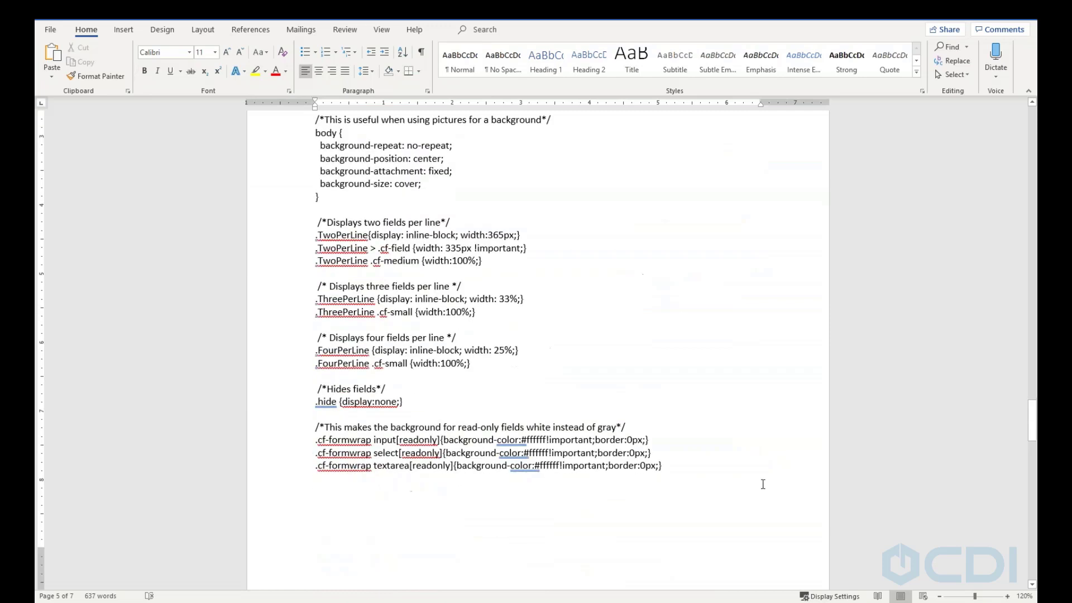
scroll(676, 458, "up", 3)
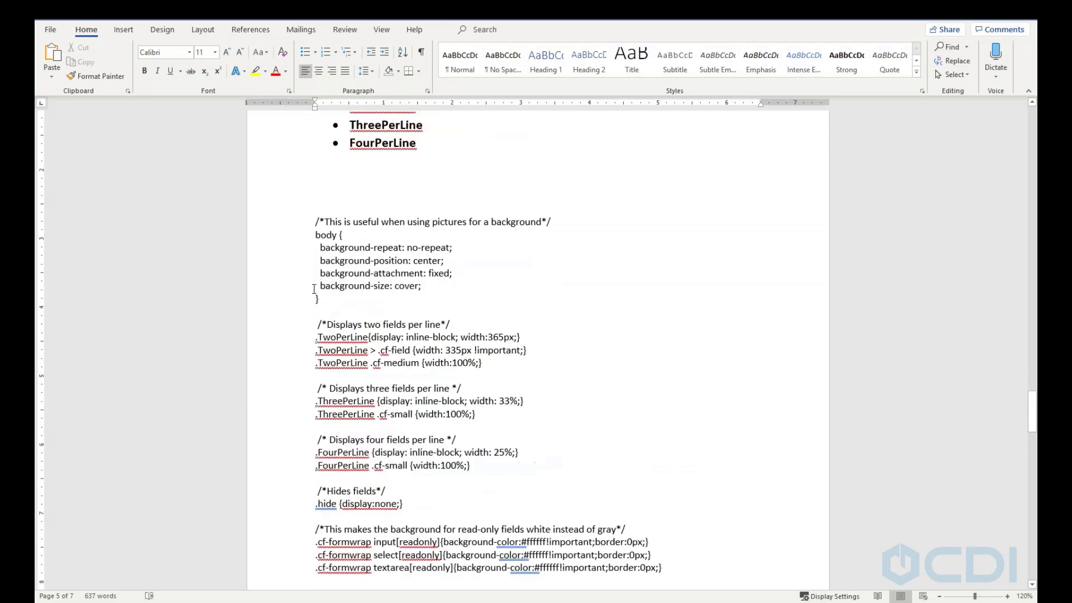
left_click(316, 193)
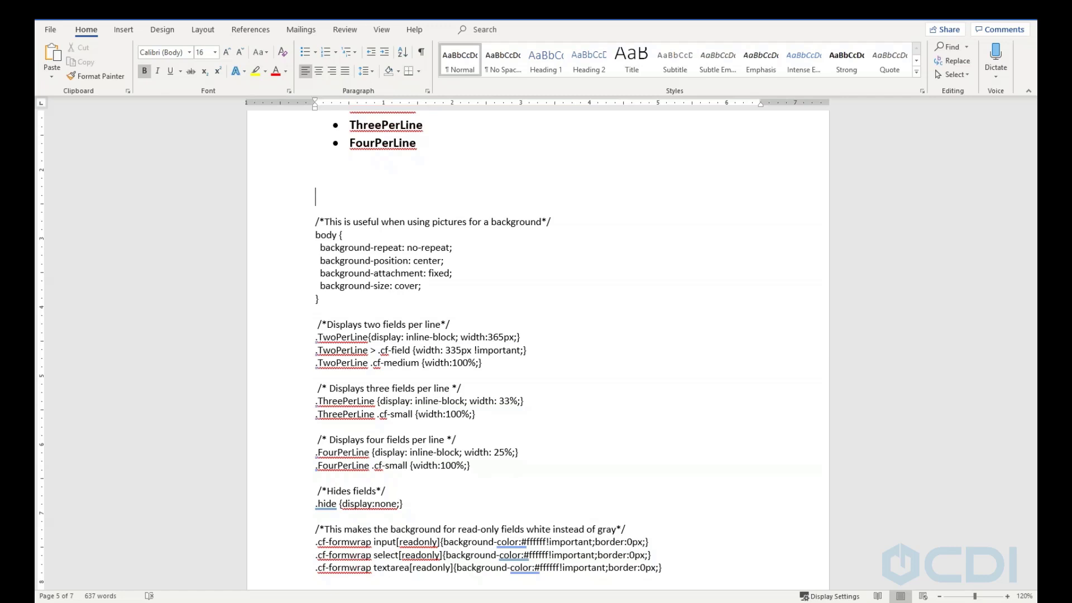
Scroll the Word examples down past SSN Mask, then back up to Confirm Email
scroll(446, 300, "down", 15)
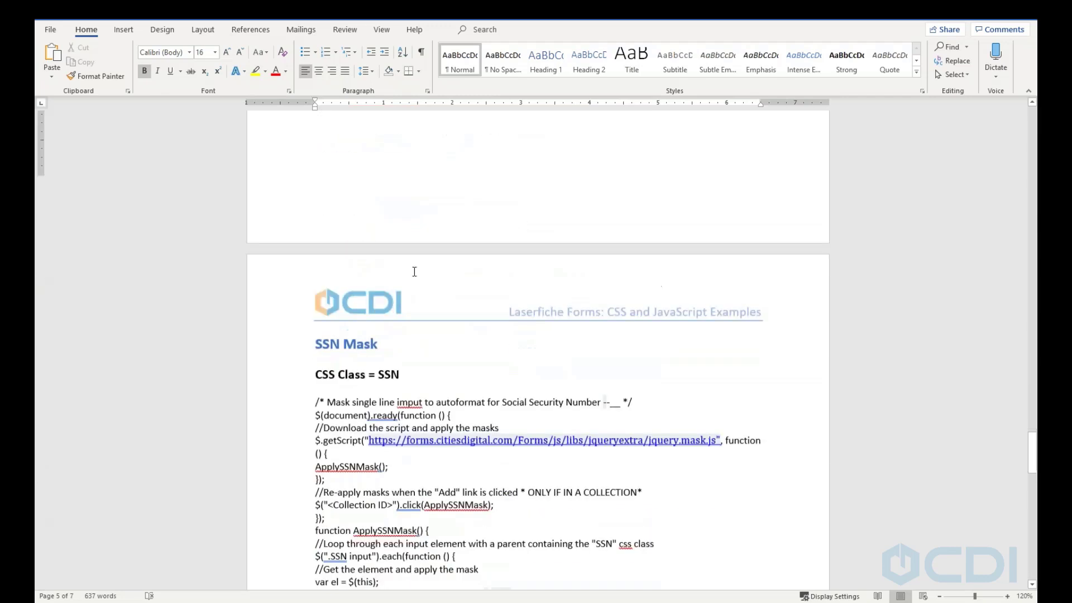
scroll(419, 291, "down", 7)
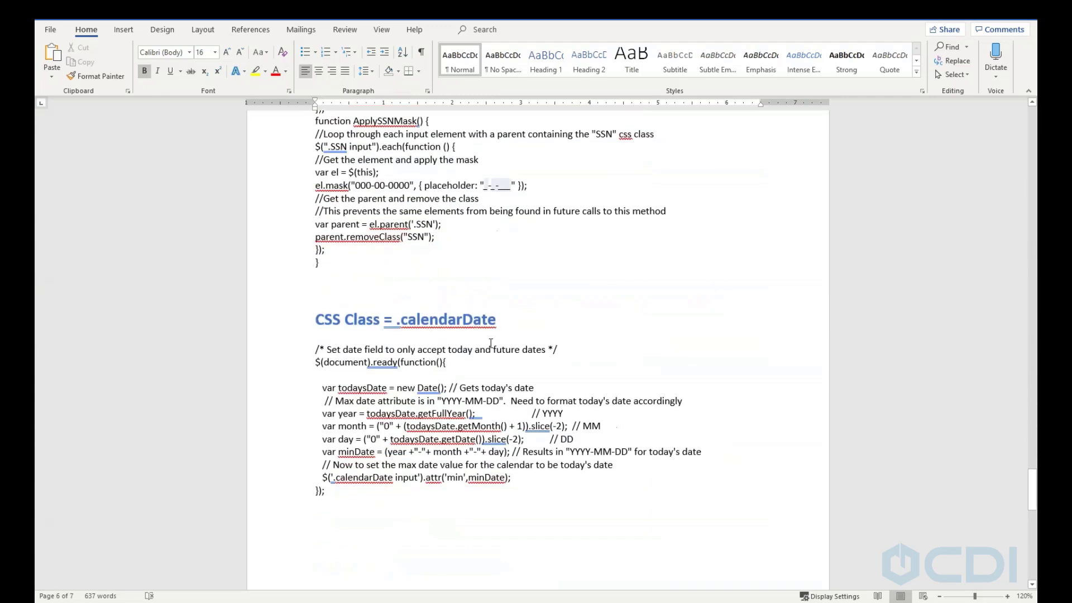
scroll(437, 357, "down", 7)
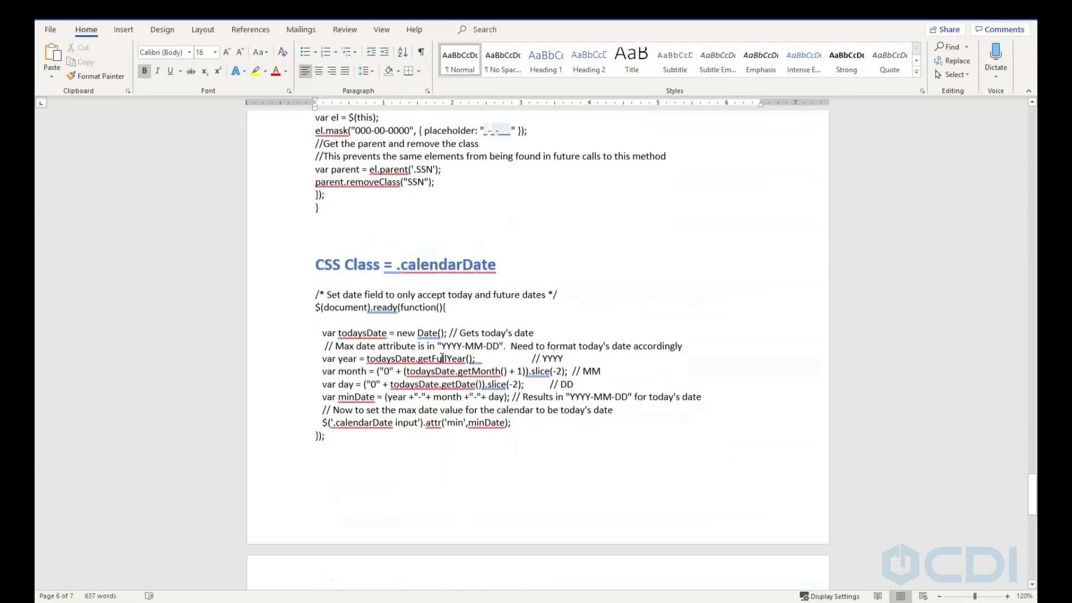
scroll(444, 349, "up", 20)
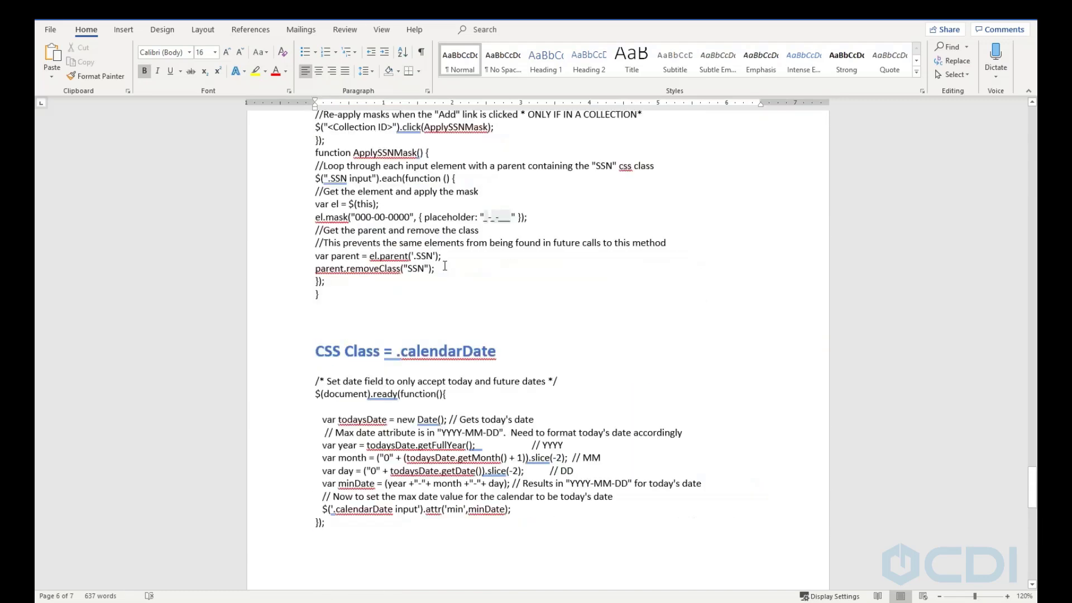
scroll(438, 168, "up", 20)
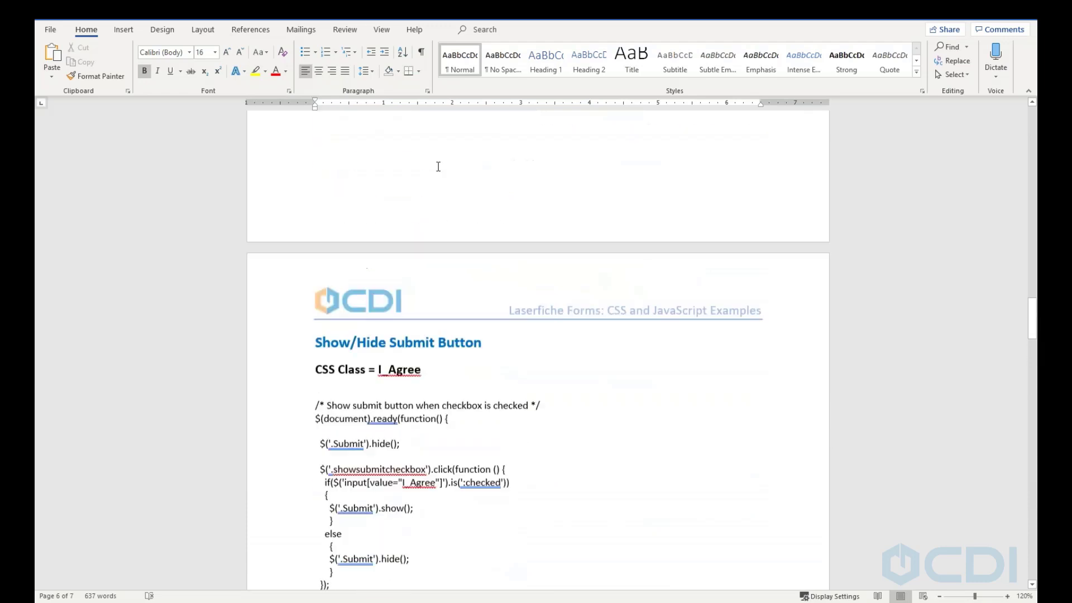
scroll(438, 166, "up", 20)
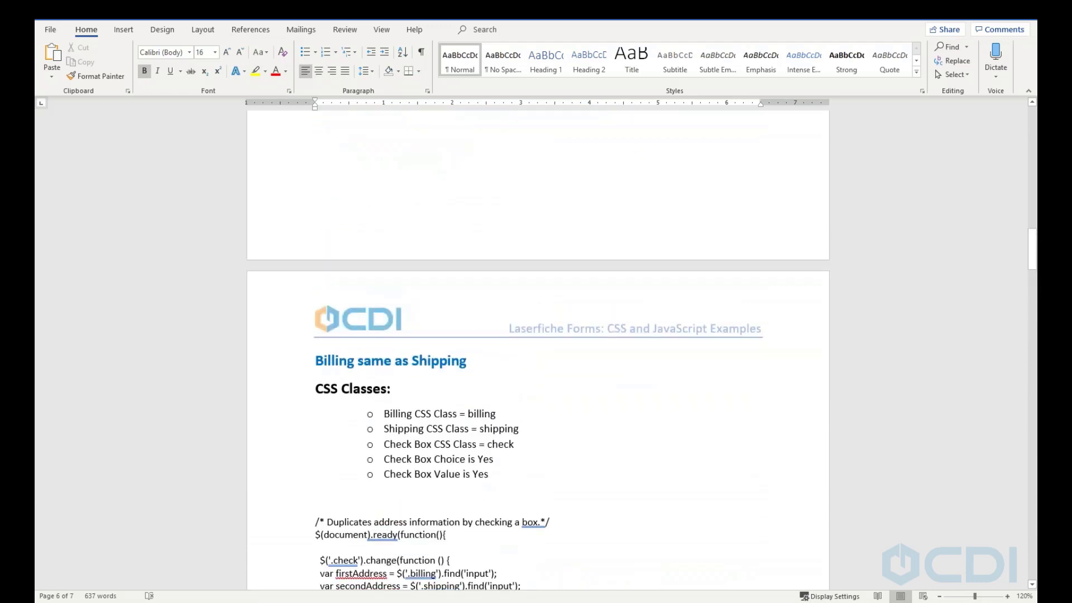
scroll(423, 170, "up", 20)
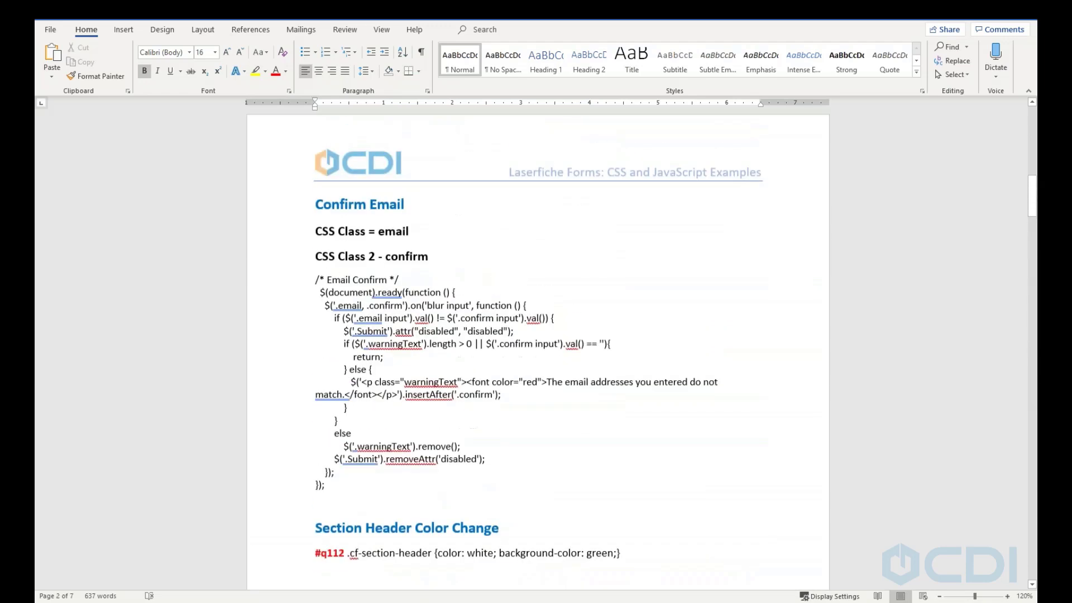
scroll(423, 170, "up", 10)
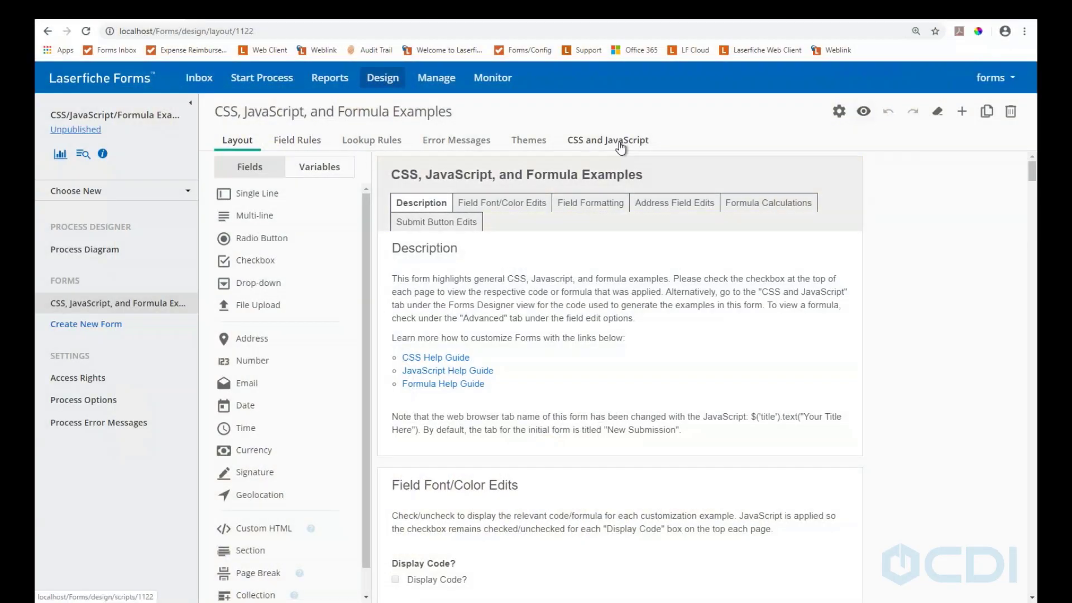
left_click(620, 147)
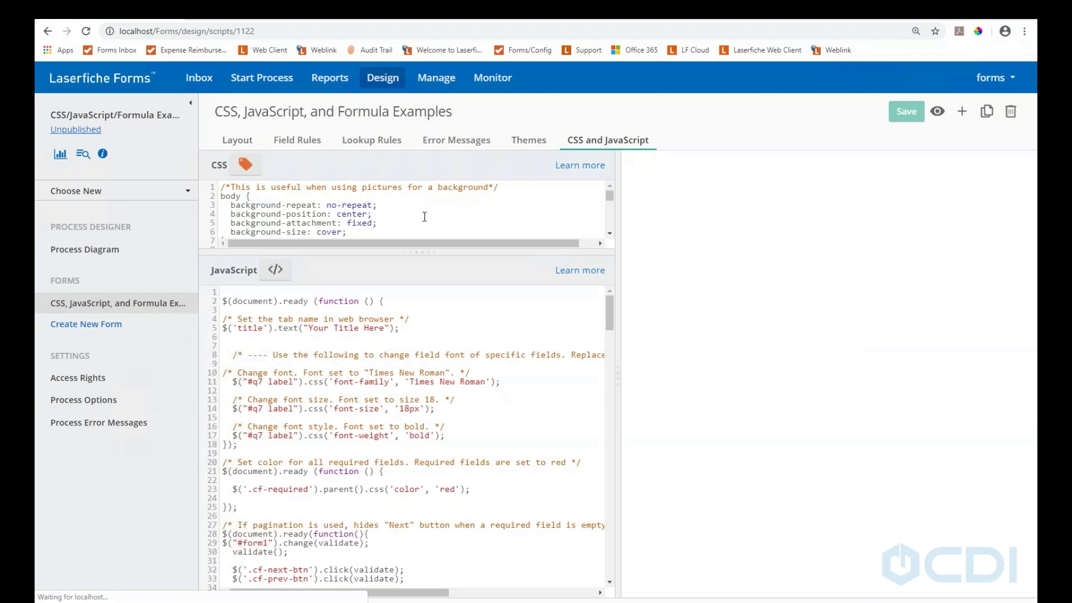
scroll(609, 202, "down", 1)
left_click(610, 202)
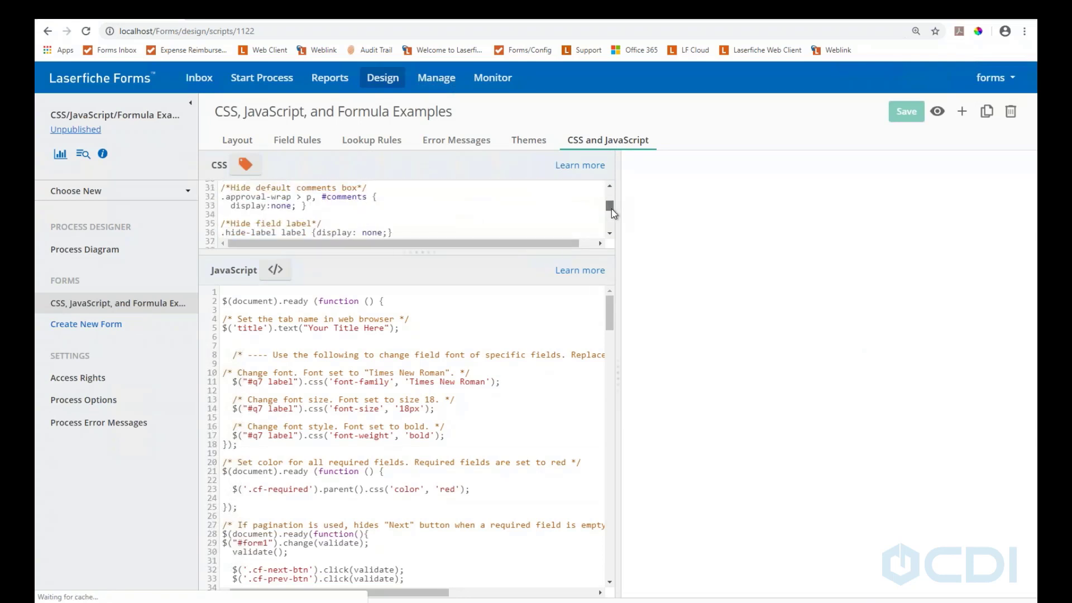
scroll(612, 210, "down", 3)
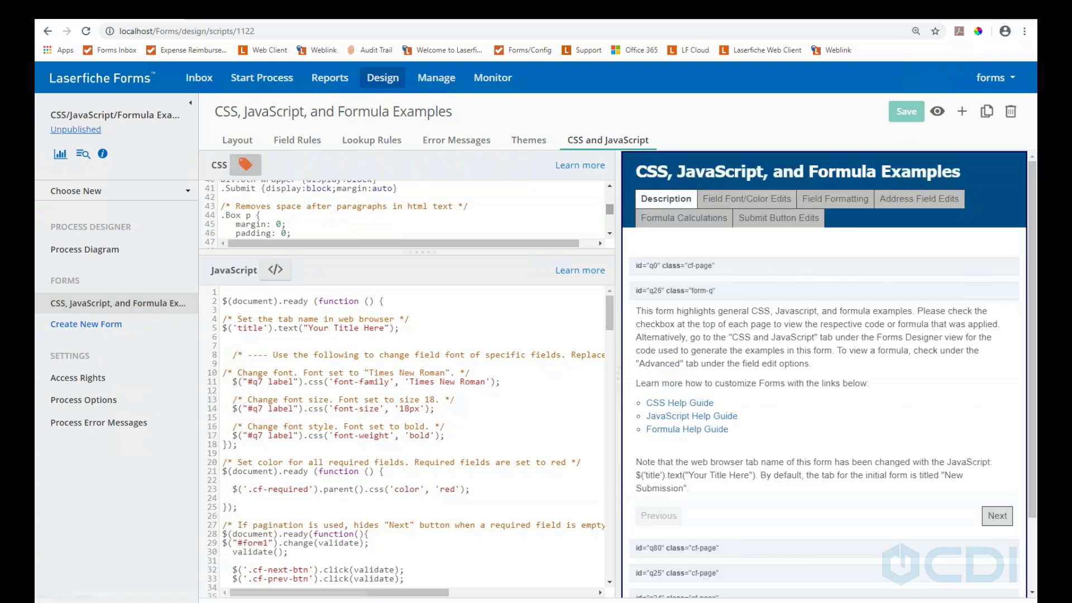
scroll(610, 233, "down", 3)
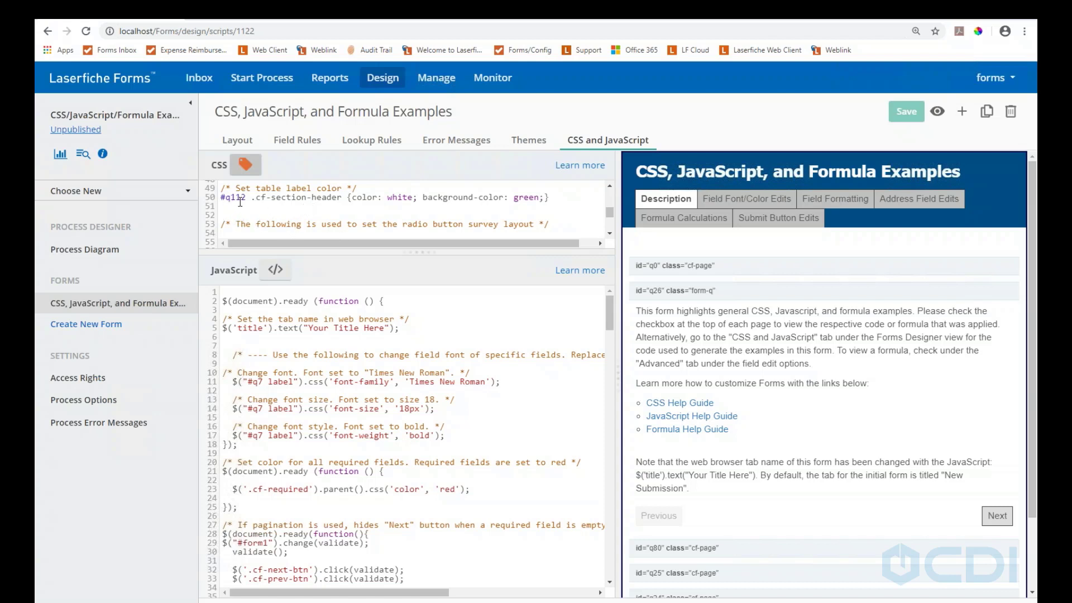
left_click_drag(246, 201, 220, 201)
left_click(282, 204)
left_click_drag(609, 214, 610, 218)
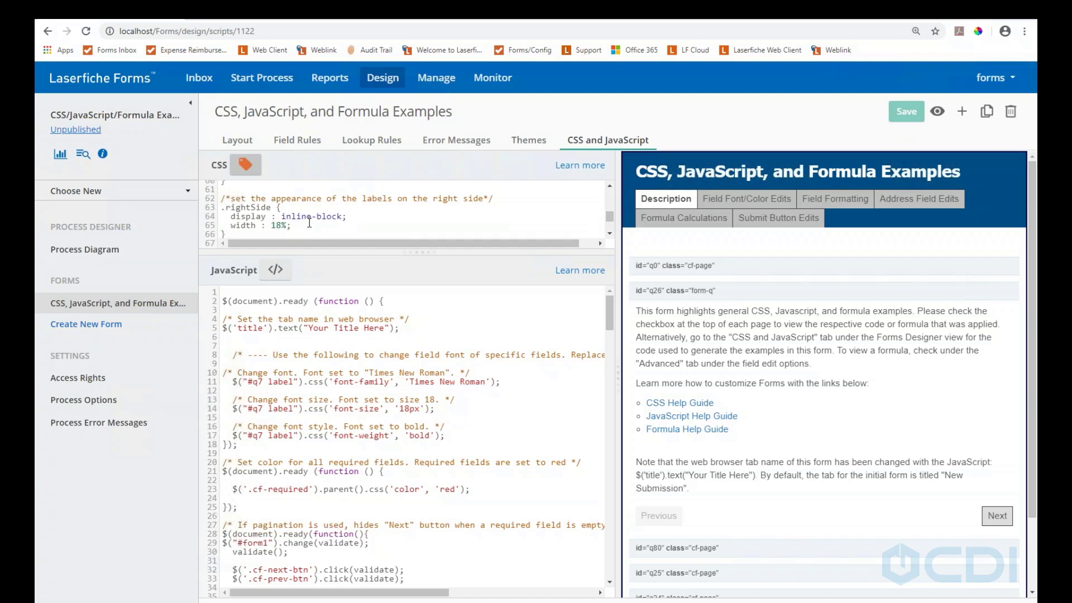
scroll(343, 212, "down", 1)
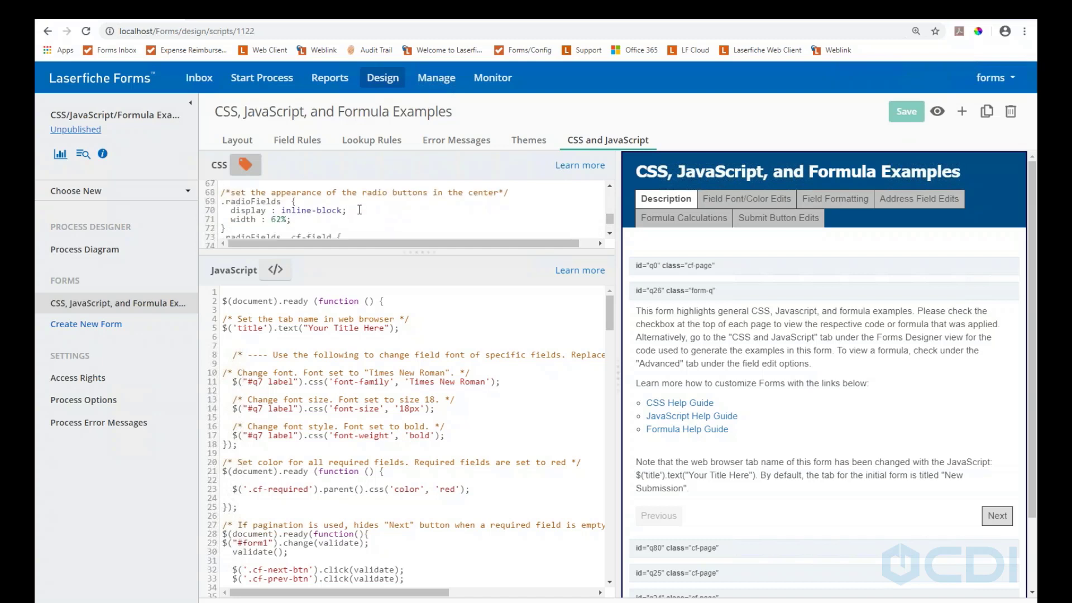
scroll(359, 209, "down", 2)
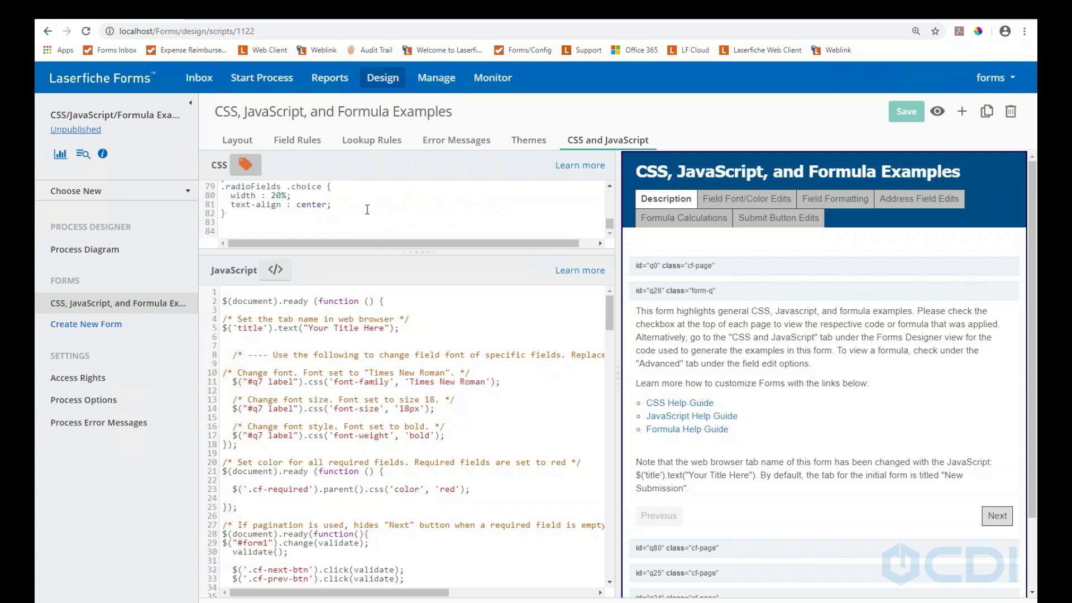
scroll(368, 209, "up", 1)
scroll(368, 209, "up", 5)
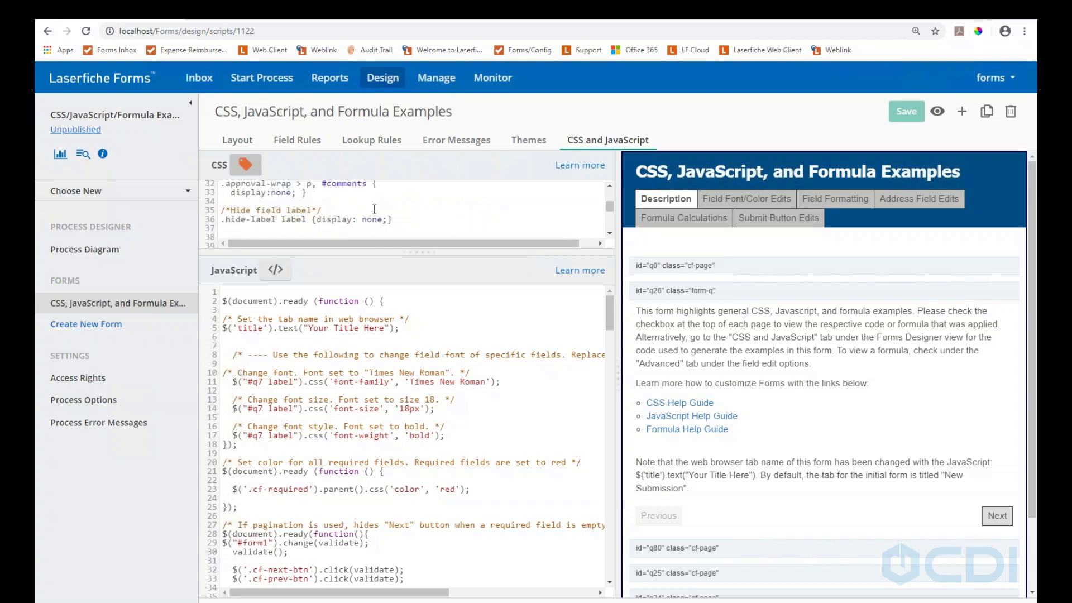
scroll(391, 207, "up", 3)
scroll(449, 207, "up", 3)
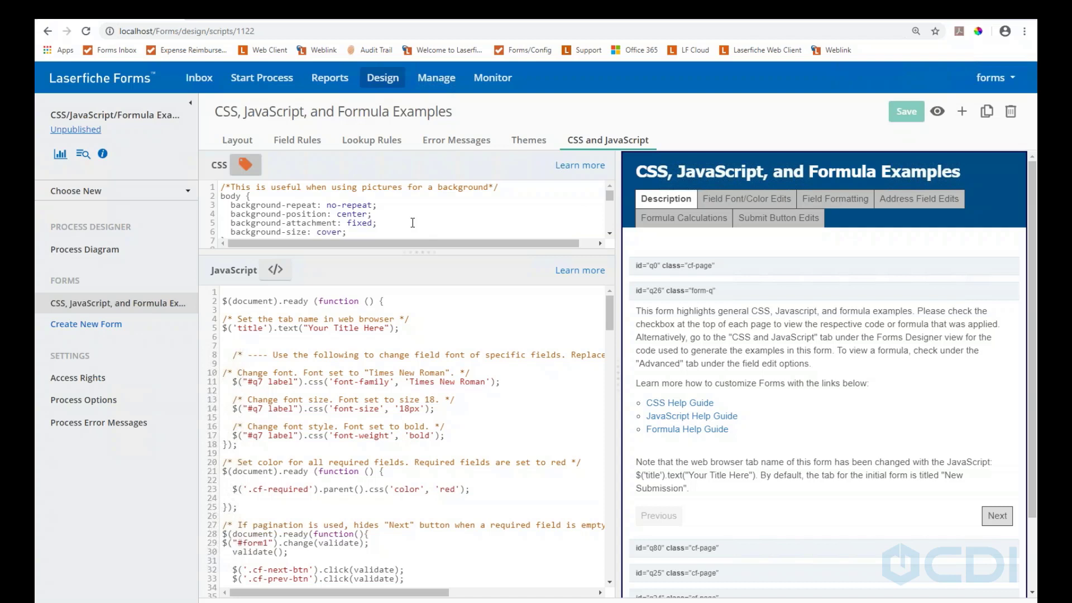
scroll(454, 460, "down", 5)
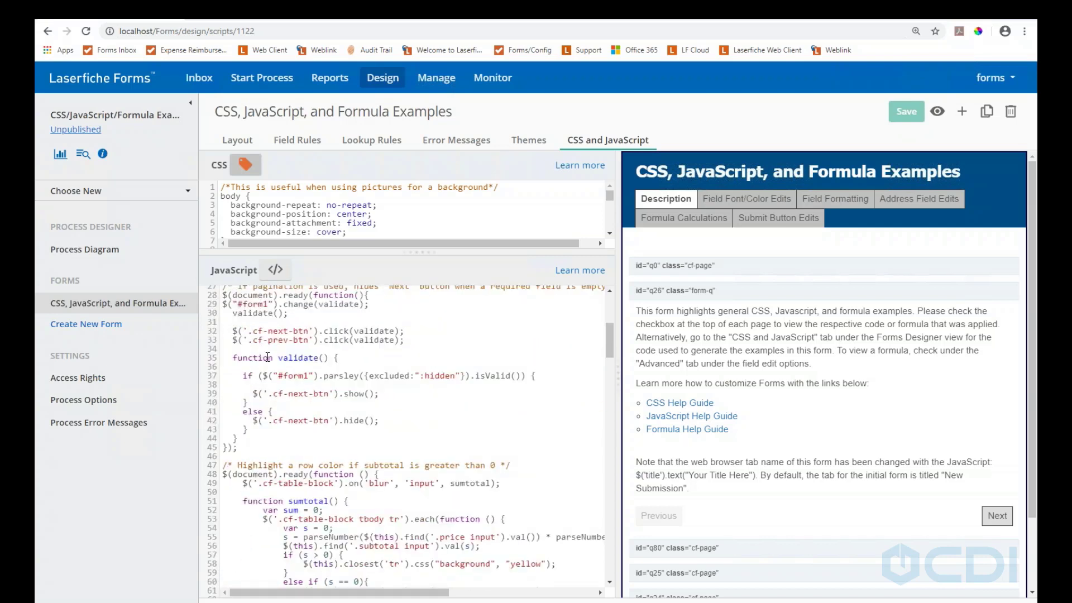
scroll(362, 440, "down", 4)
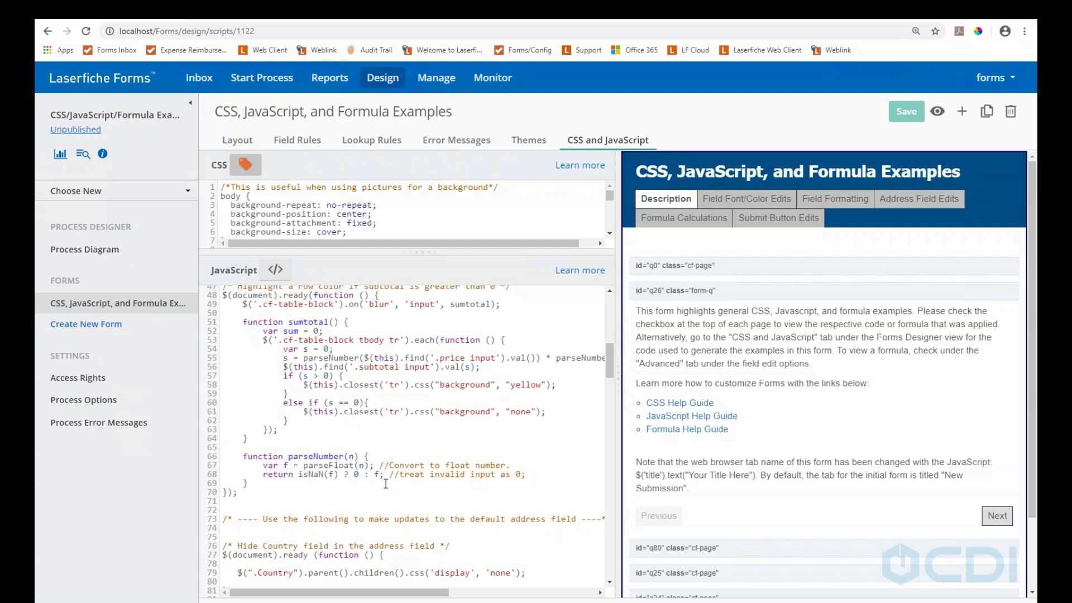
scroll(385, 485, "down", 3)
left_click_drag(536, 454, 226, 445)
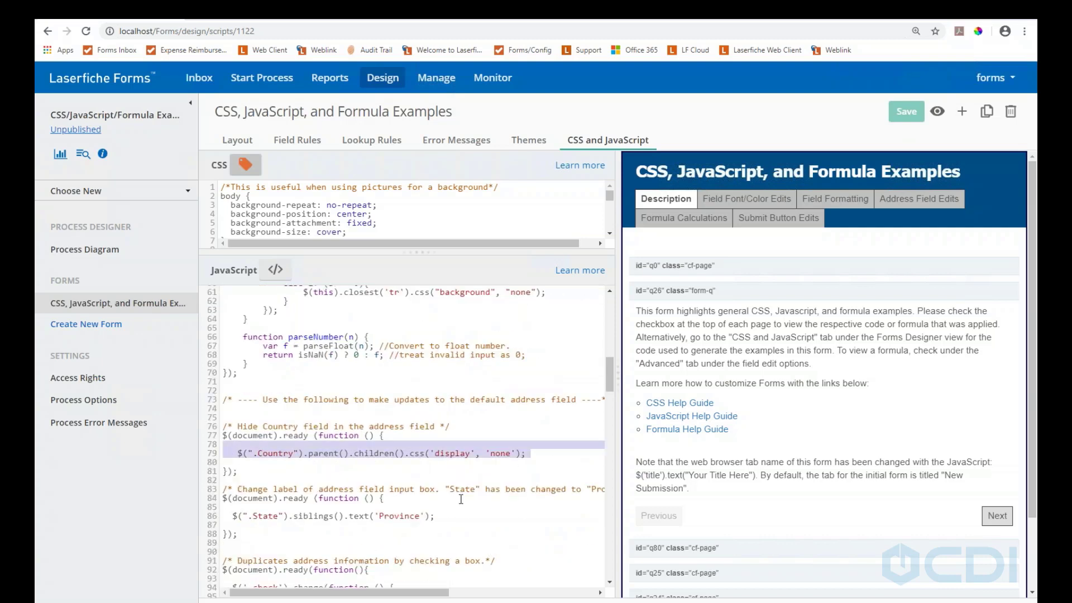
left_click(493, 519)
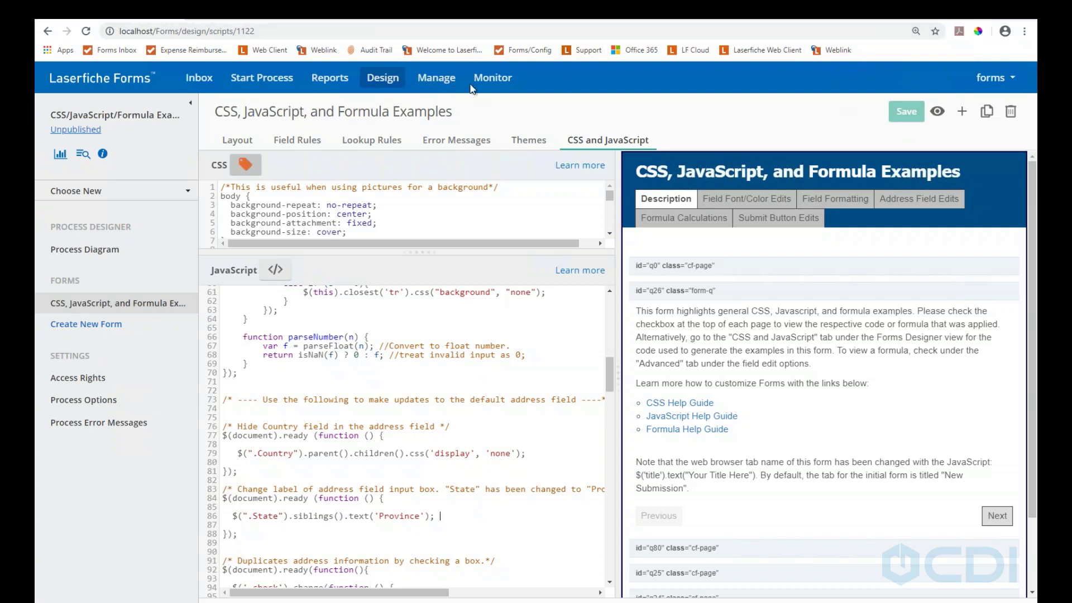
Go to Forms Administration > Data Sources and start a new data source
left_click(990, 78)
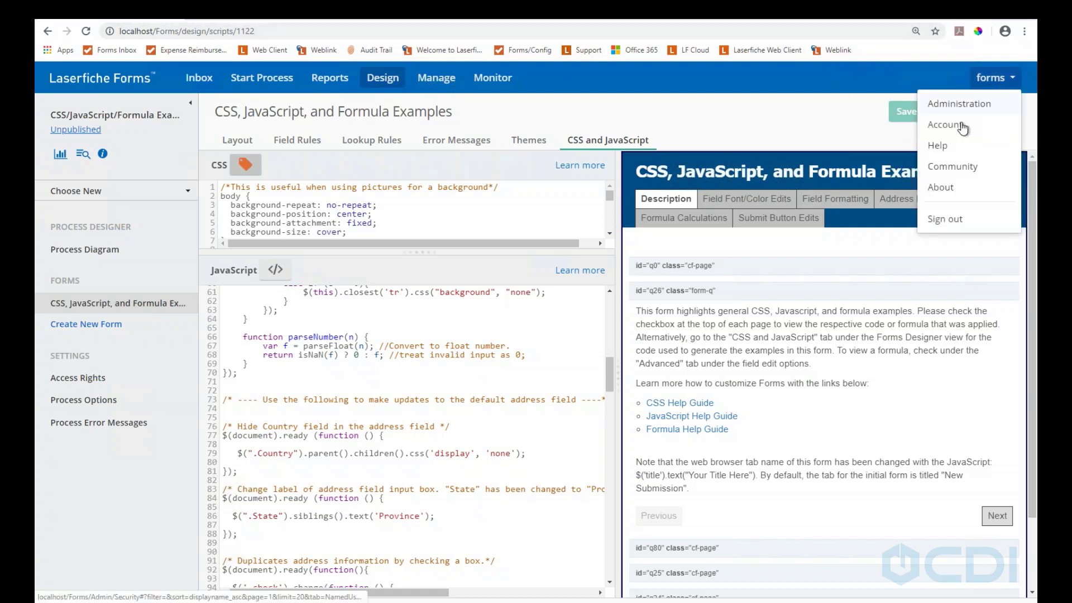
left_click(943, 106)
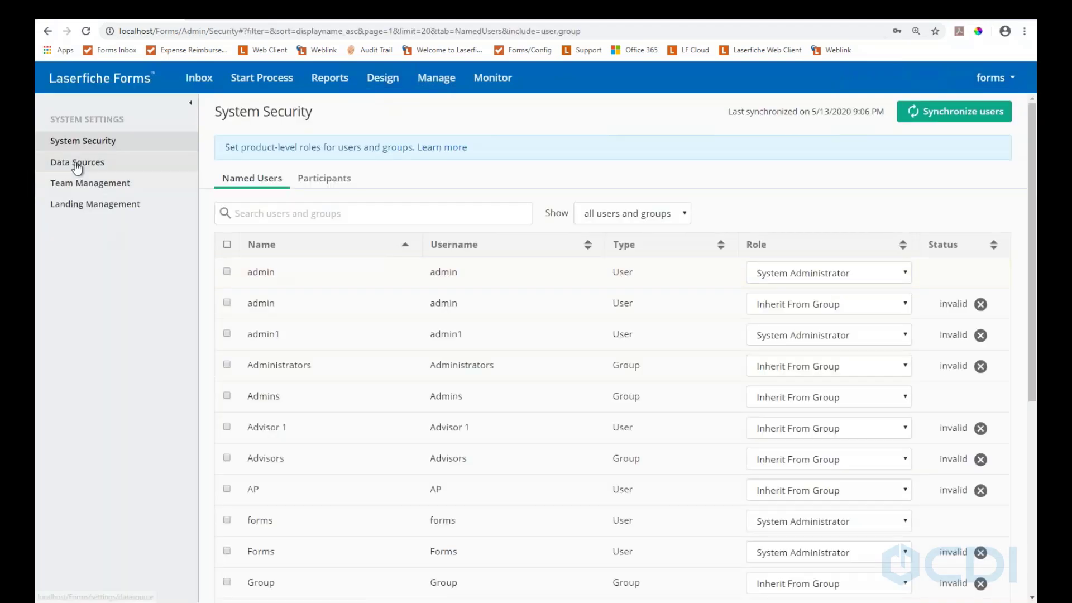
left_click(76, 163)
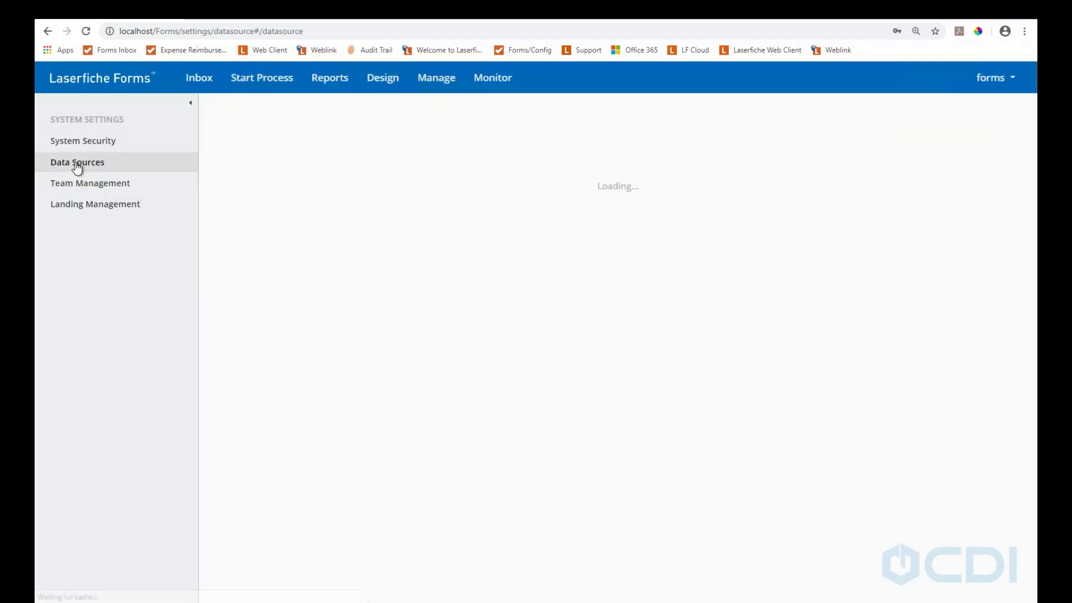
left_click(976, 111)
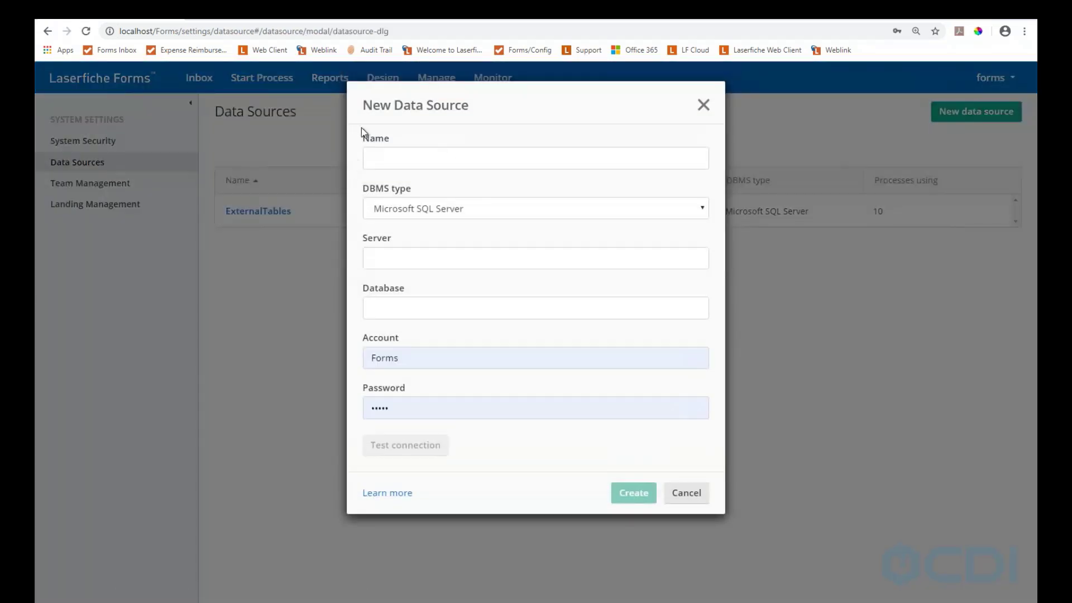
Name the data source LFExternalTables and keep Microsoft SQL Server as the DBMS type
left_click(399, 164)
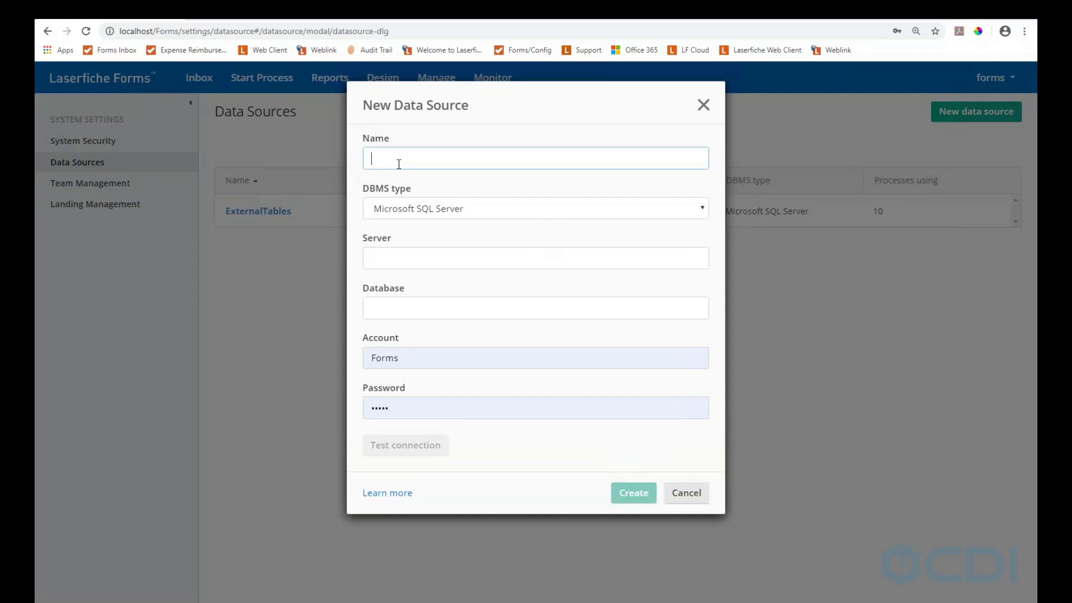
type("ExternalTables")
left_click(374, 163)
type("LF")
left_click(504, 209)
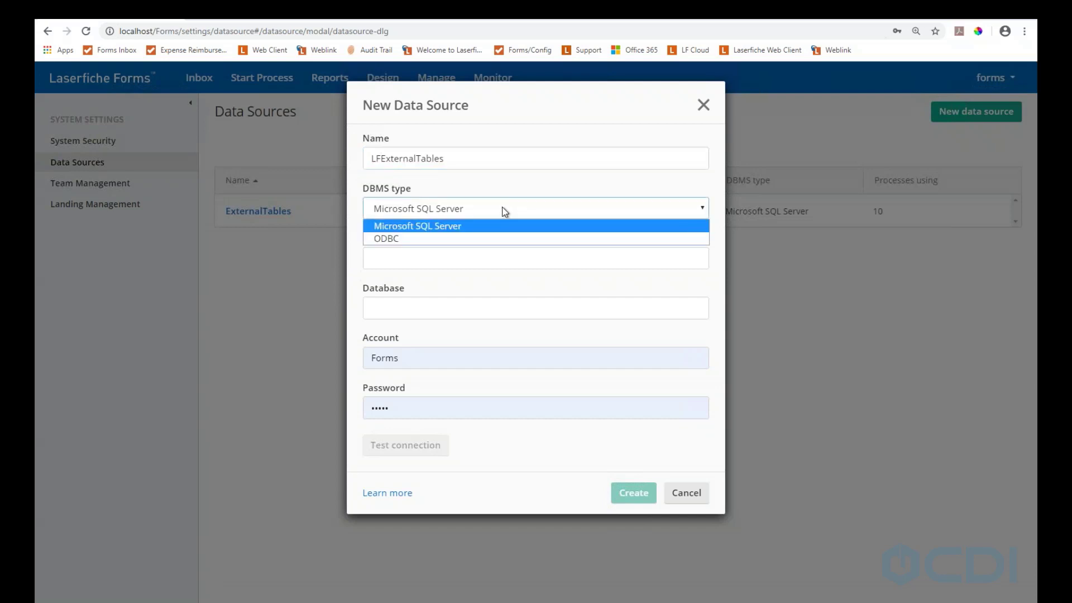
left_click(505, 211)
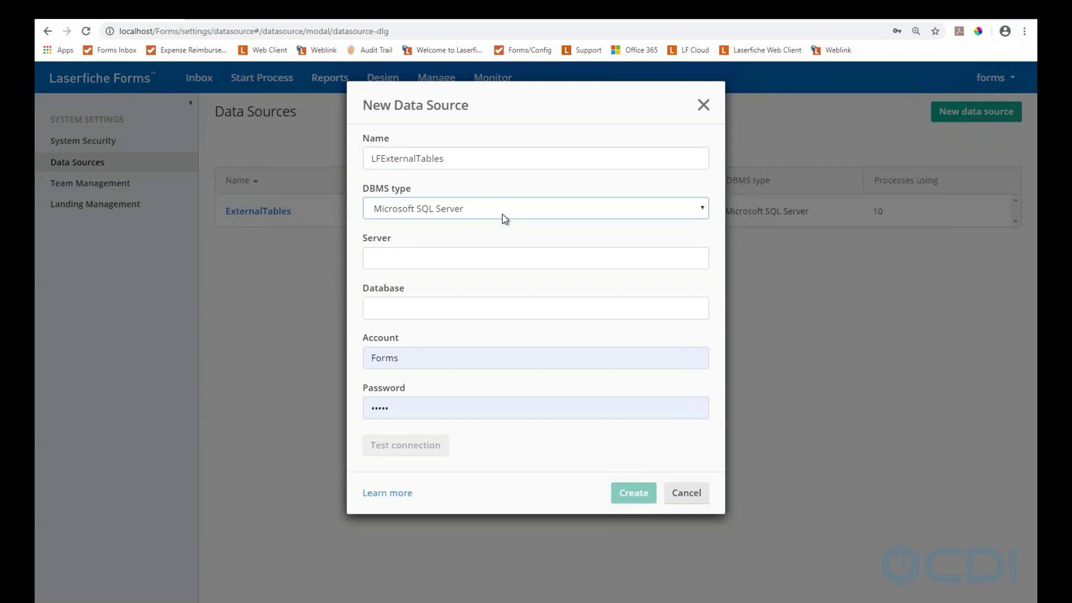
left_click(503, 214)
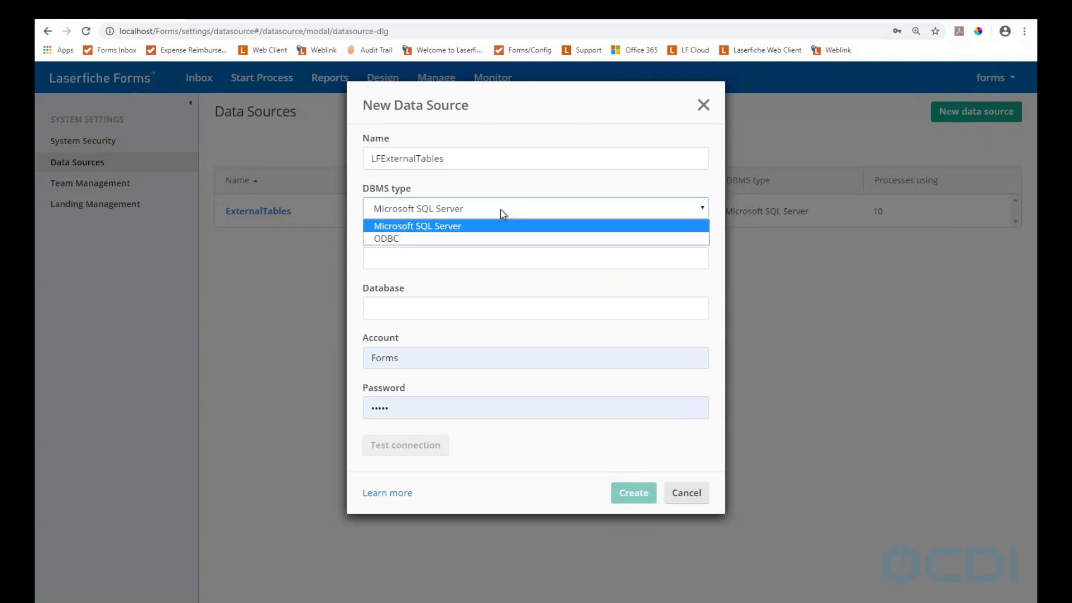
left_click(427, 226)
left_click(470, 255)
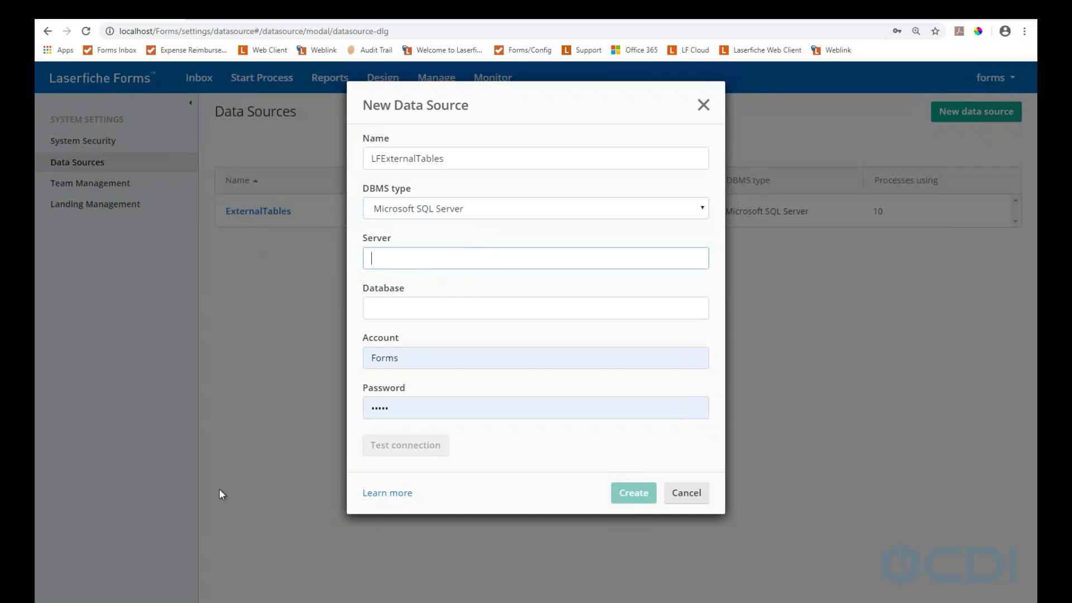
In SSMS, select the server node to read the instance name localhost\laserfiche
key("alt+Tab")
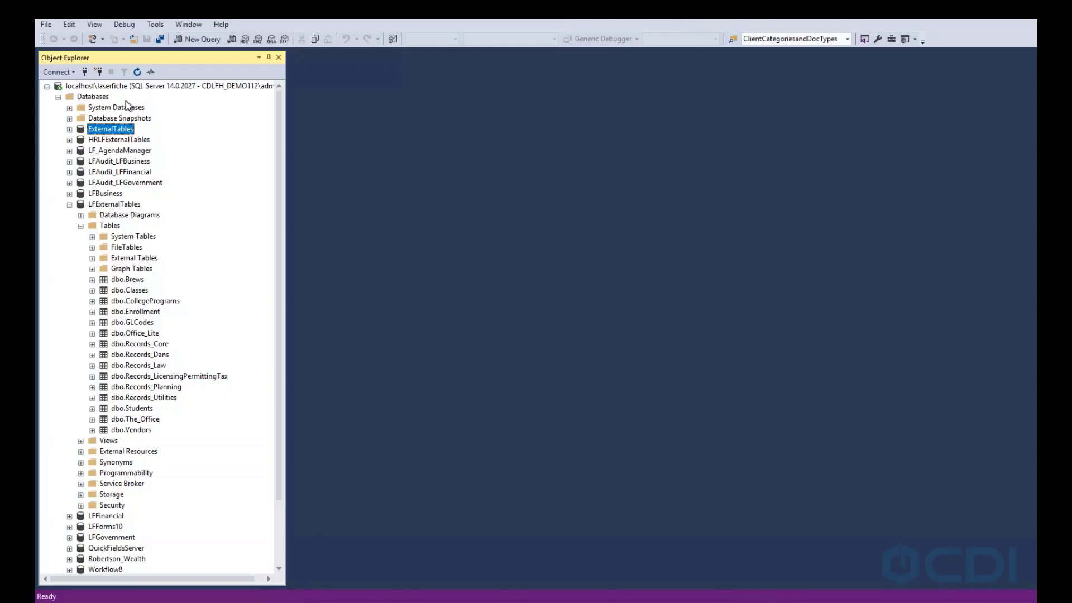
left_click_drag(130, 87, 123, 87)
left_click(124, 88)
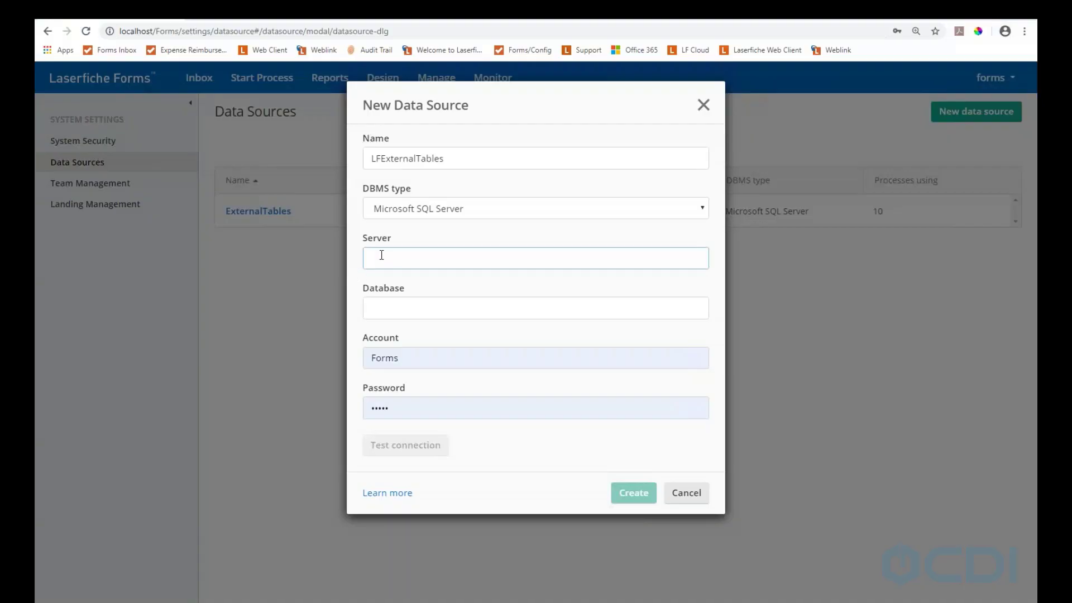
Enter localhost\Laserfiche as the server, checking the names in SSMS
type("localhost\\Laserfiche")
key("Tab")
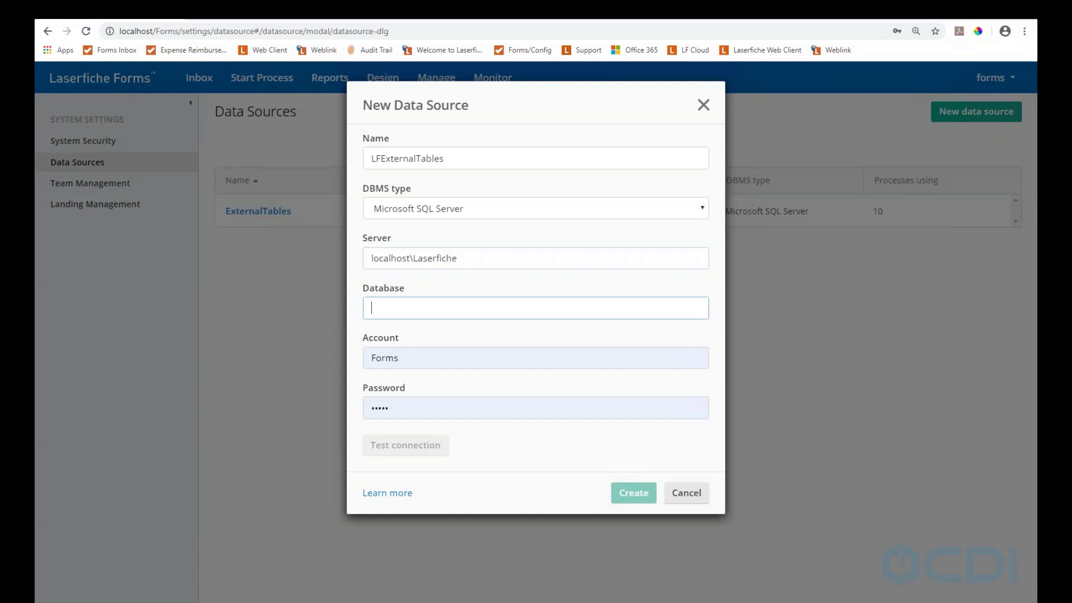
key("alt+Tab")
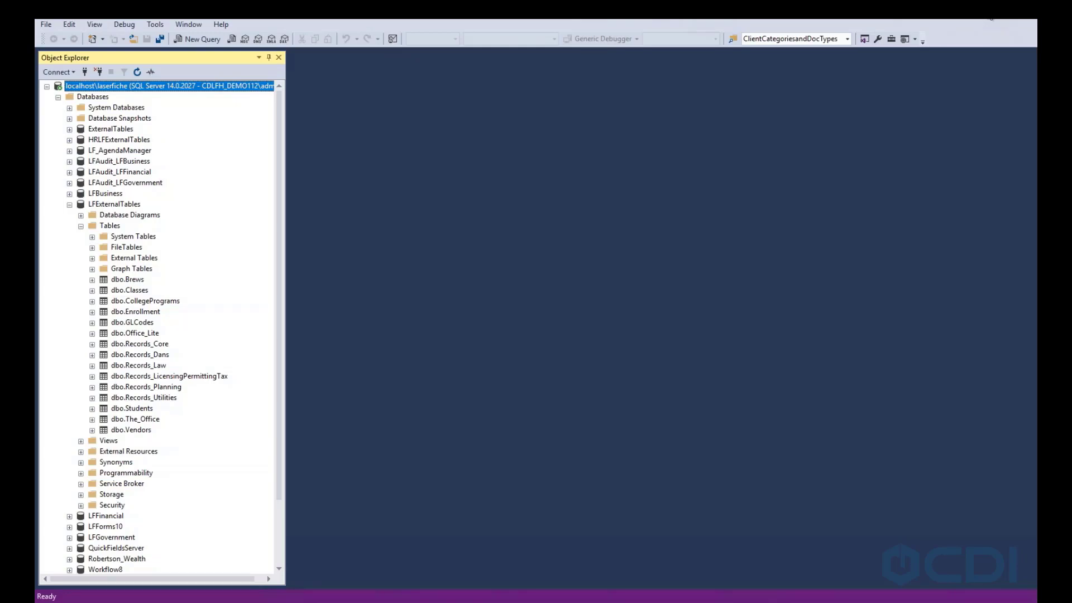
key("alt+Tab")
Enter ExternalTables as the database and replace the account with sa
left_click(418, 309)
type("L")
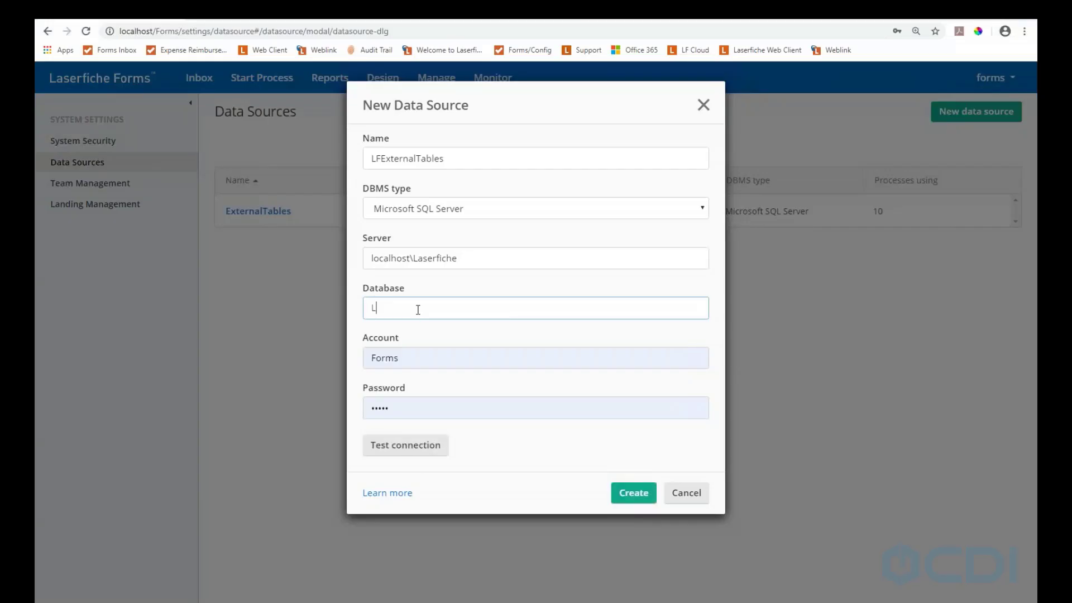
key("BackSpace")
type("ExternalTables")
left_click(409, 354)
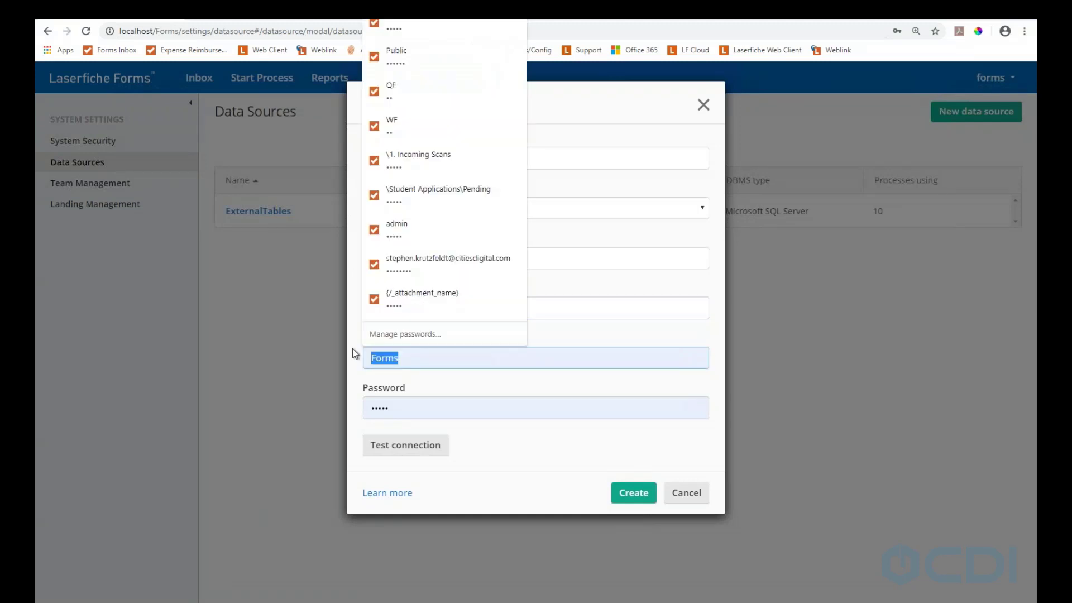
type("sa")
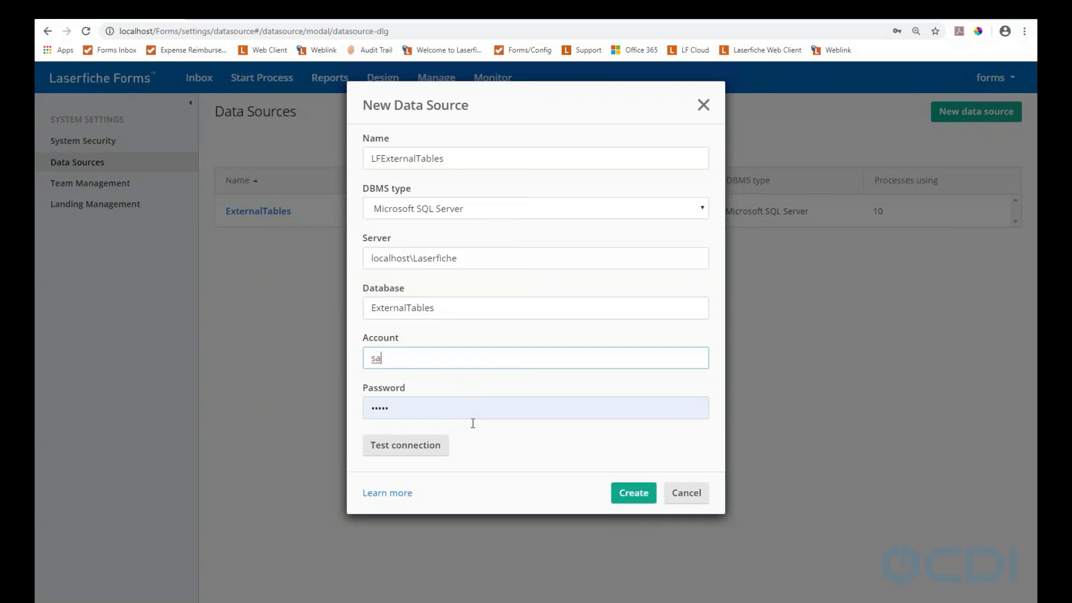
Test the new connection, cancel it after the error, and open the existing ExternalTables data source
left_click(419, 450)
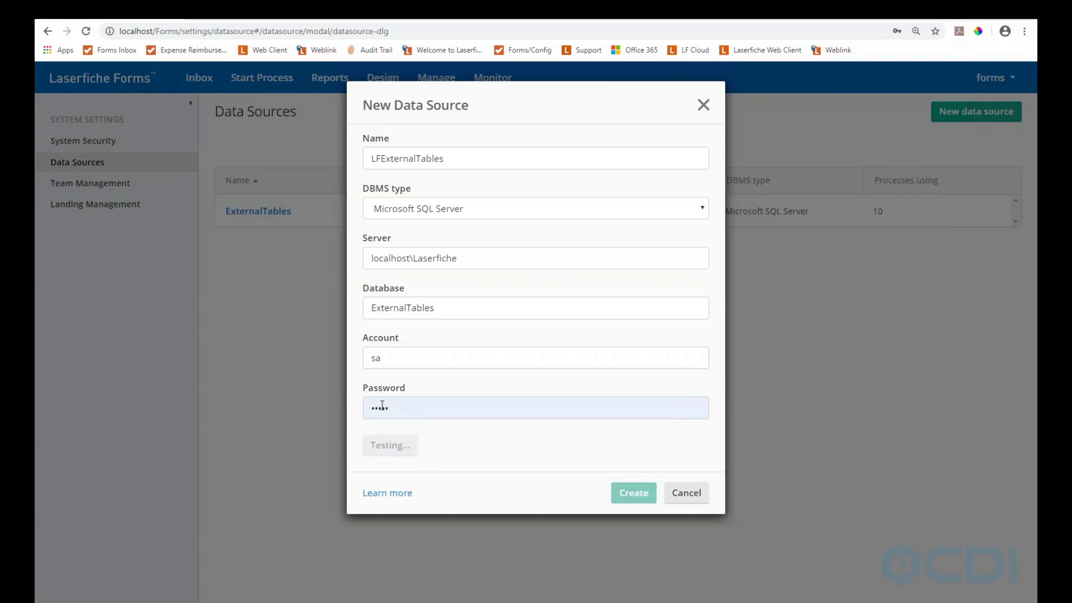
double_click(382, 406)
left_click(422, 421)
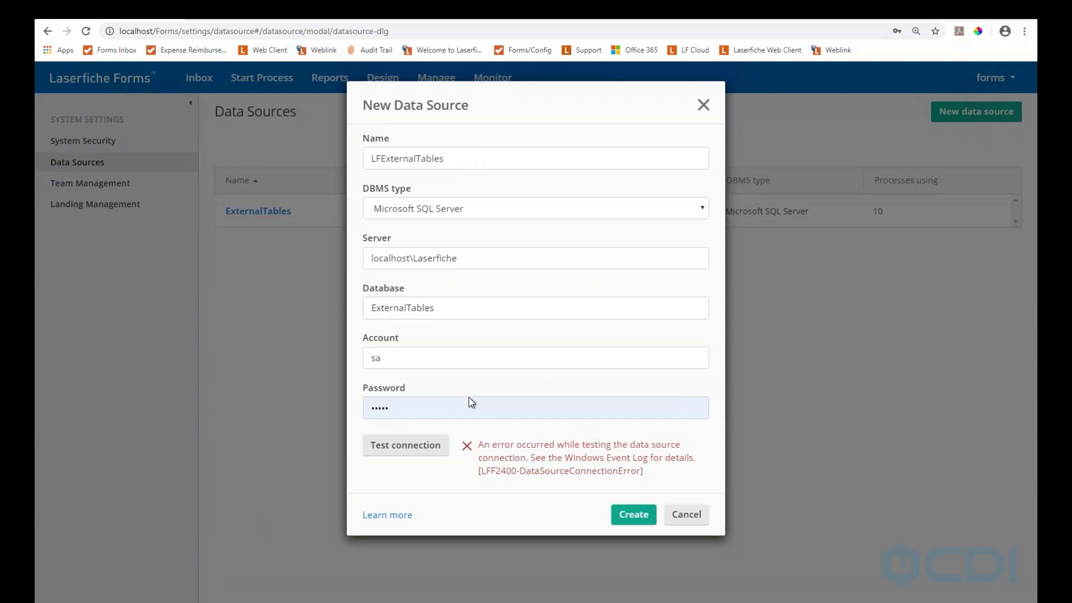
left_click(690, 522)
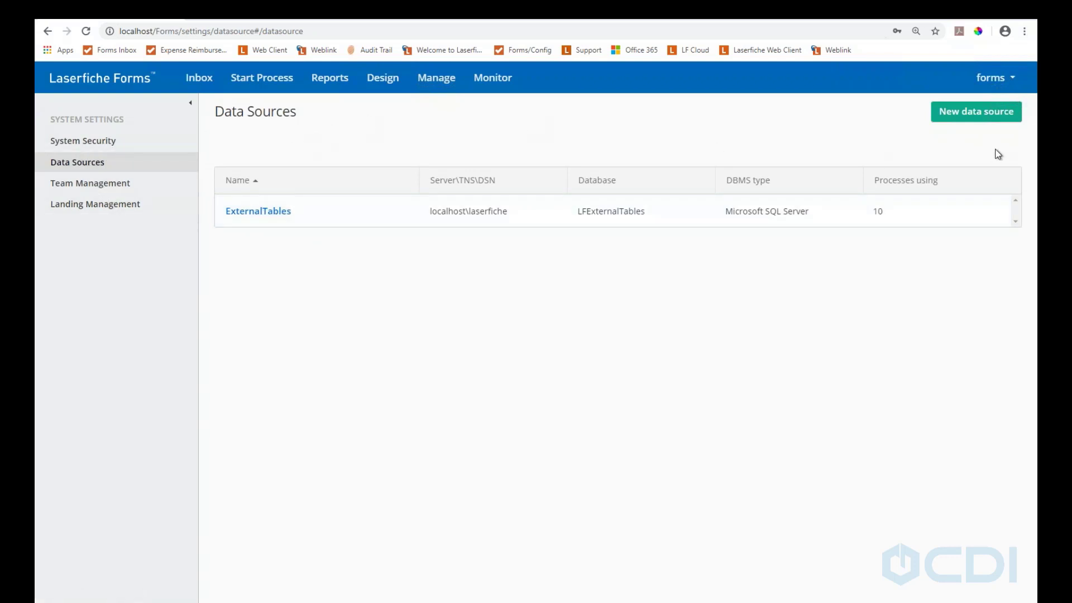
left_click(259, 212)
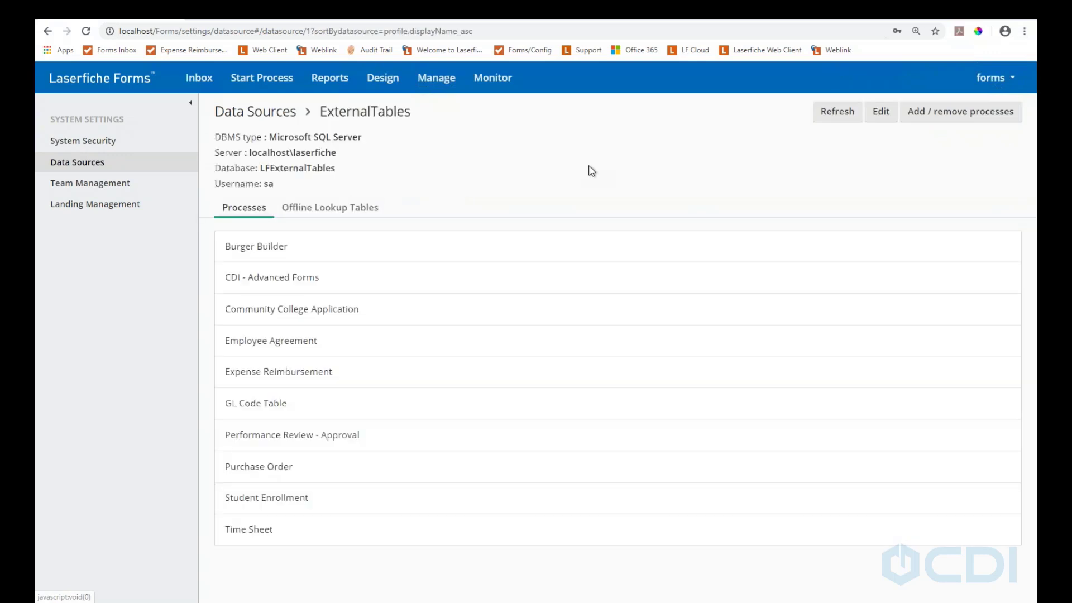